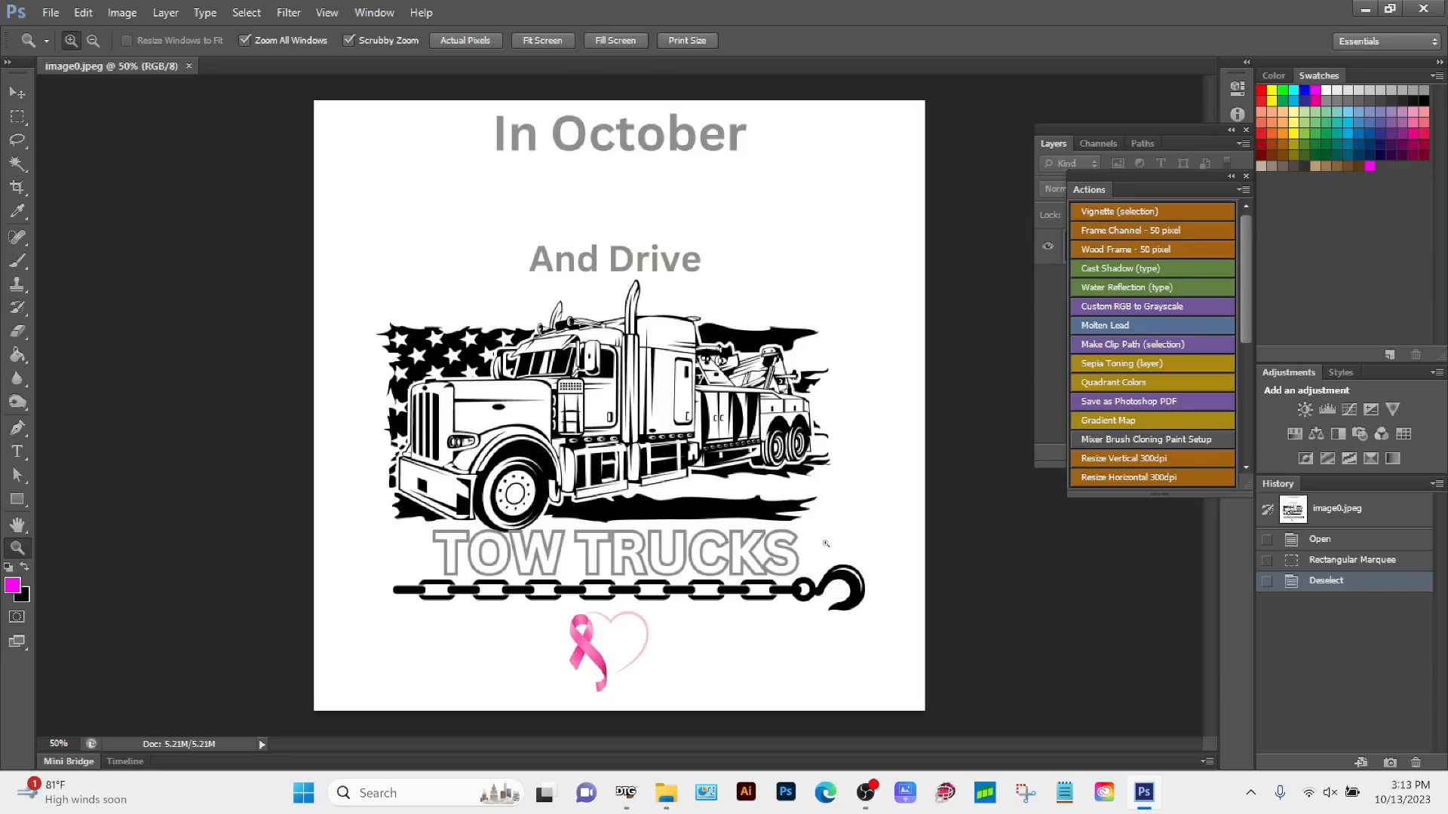
Step: Convert the locked Background of the tow truck image into a regular editable layer
{"action": "left_click", "coordinate": [1056, 306]}
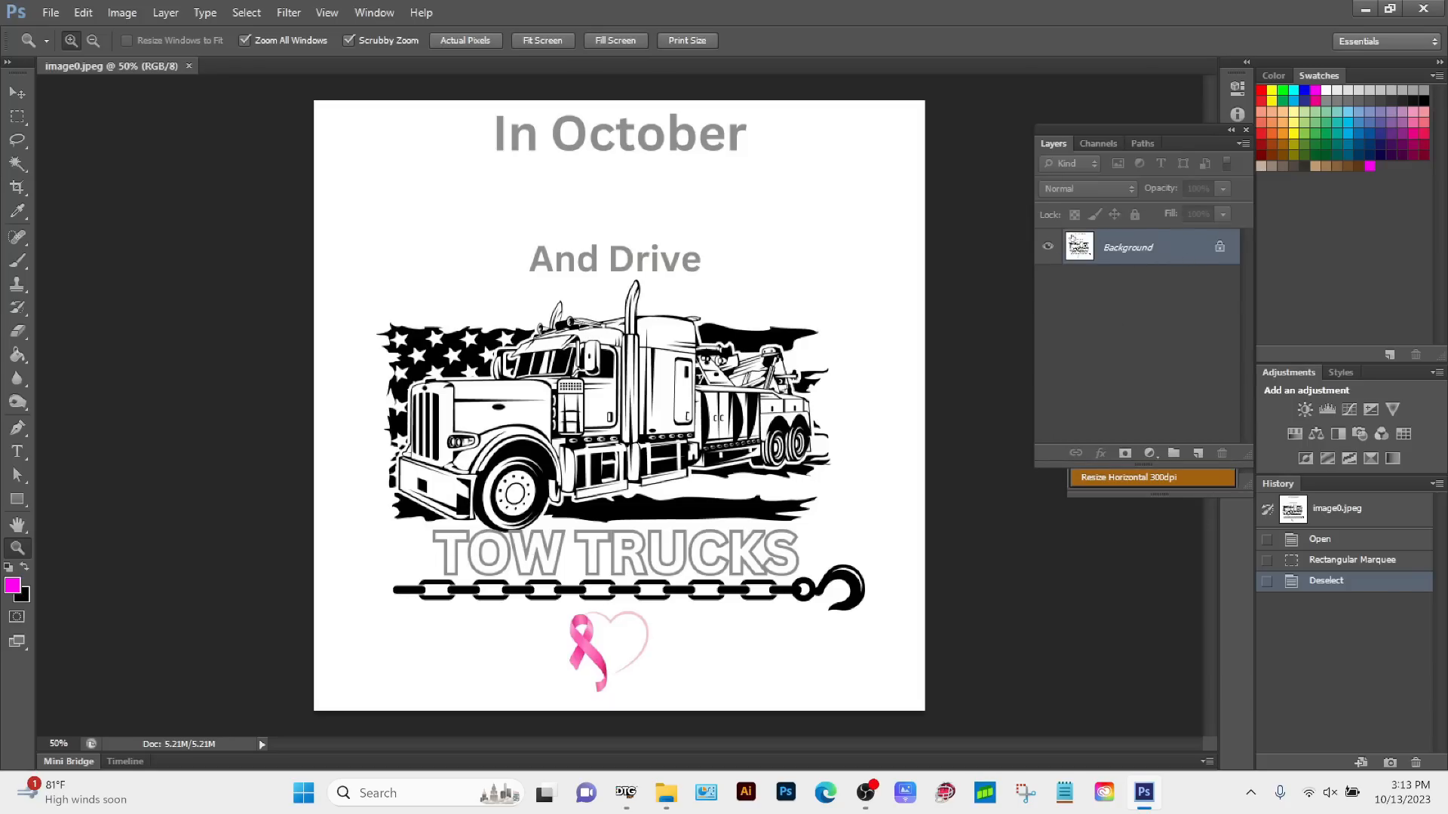
{"action": "double_click", "coordinate": [1196, 254]}
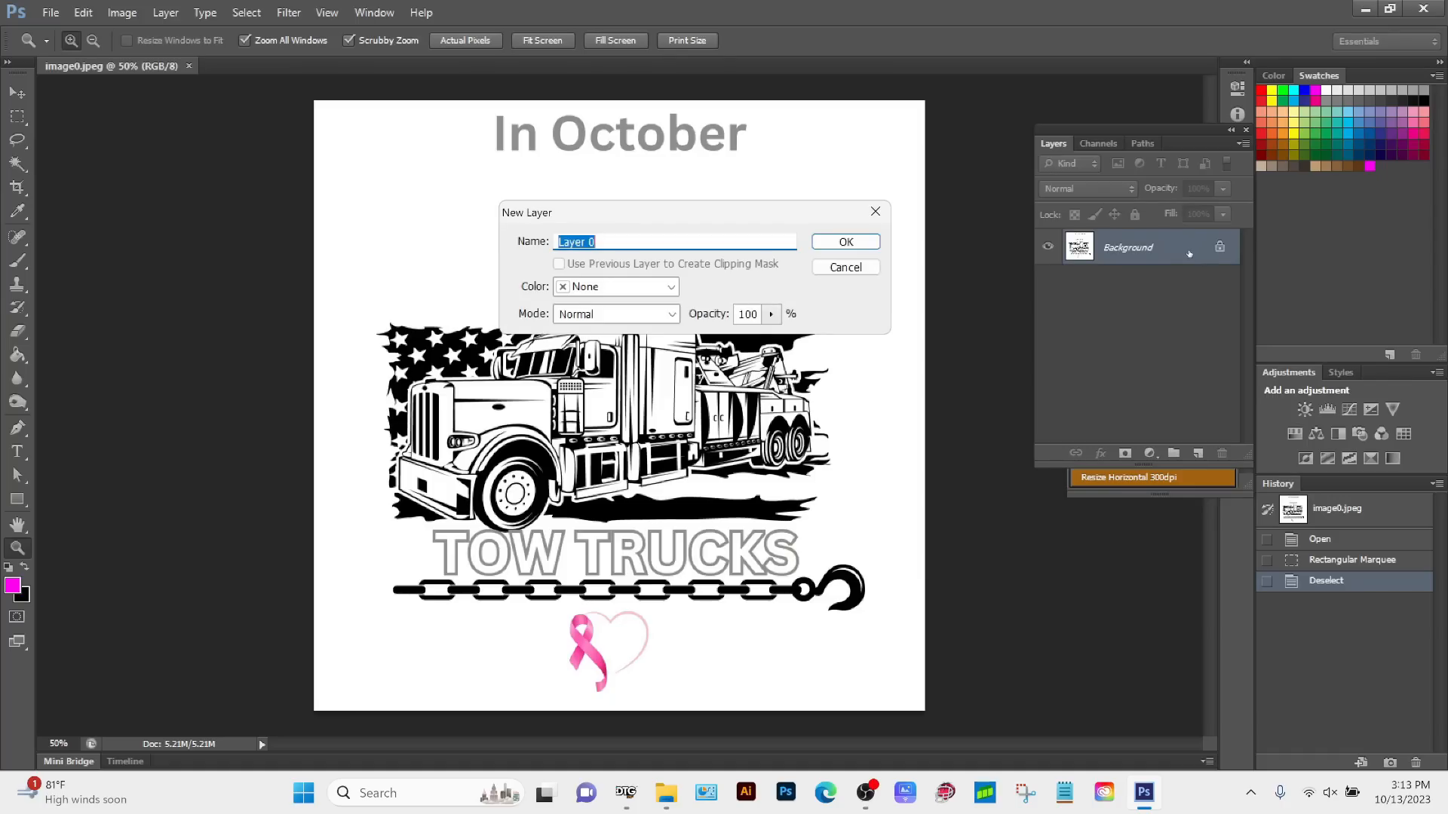
{"action": "key", "text": "Return"}
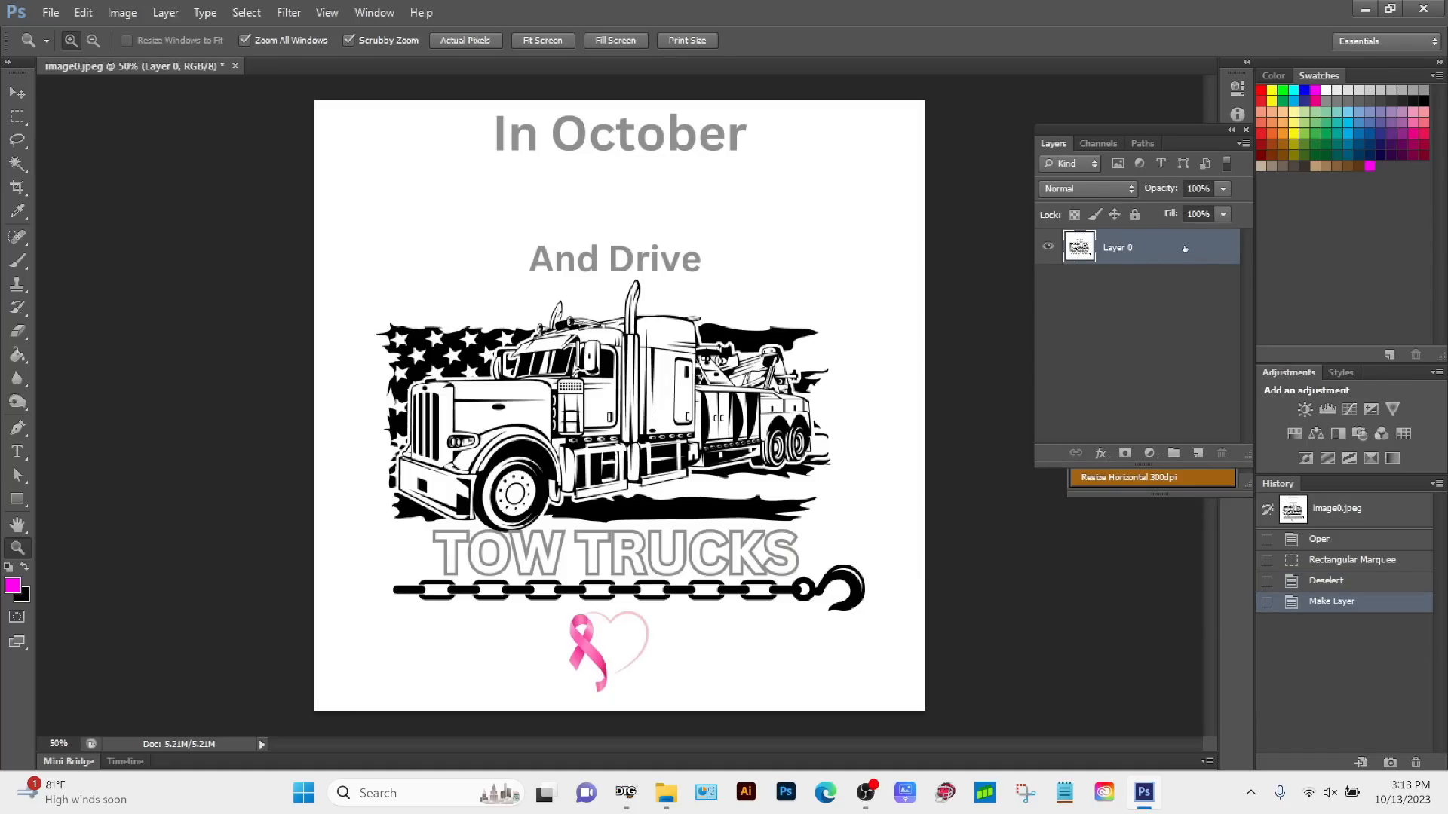
Step: Duplicate the artwork layer and hide the original beneath the copy
{"action": "left_click_drag", "start_coordinate": [1185, 250], "coordinate": [1198, 453]}
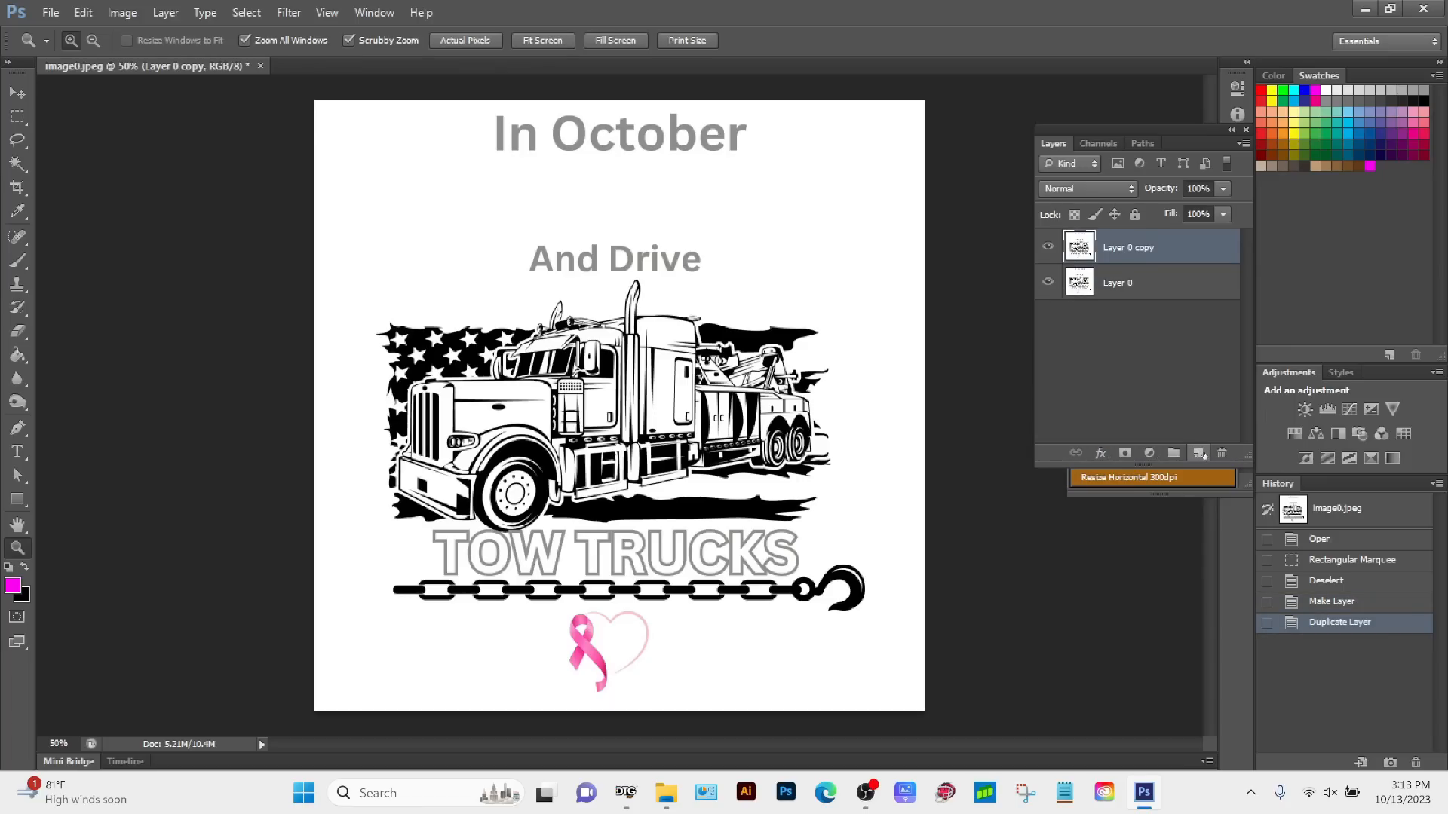
{"action": "left_click", "coordinate": [1048, 282]}
Step: Marquee-select a small patch of the white background and extend the selection to all similar pixels in the image
{"action": "left_click", "coordinate": [16, 119]}
{"action": "left_click_drag", "start_coordinate": [333, 198], "coordinate": [370, 233]}
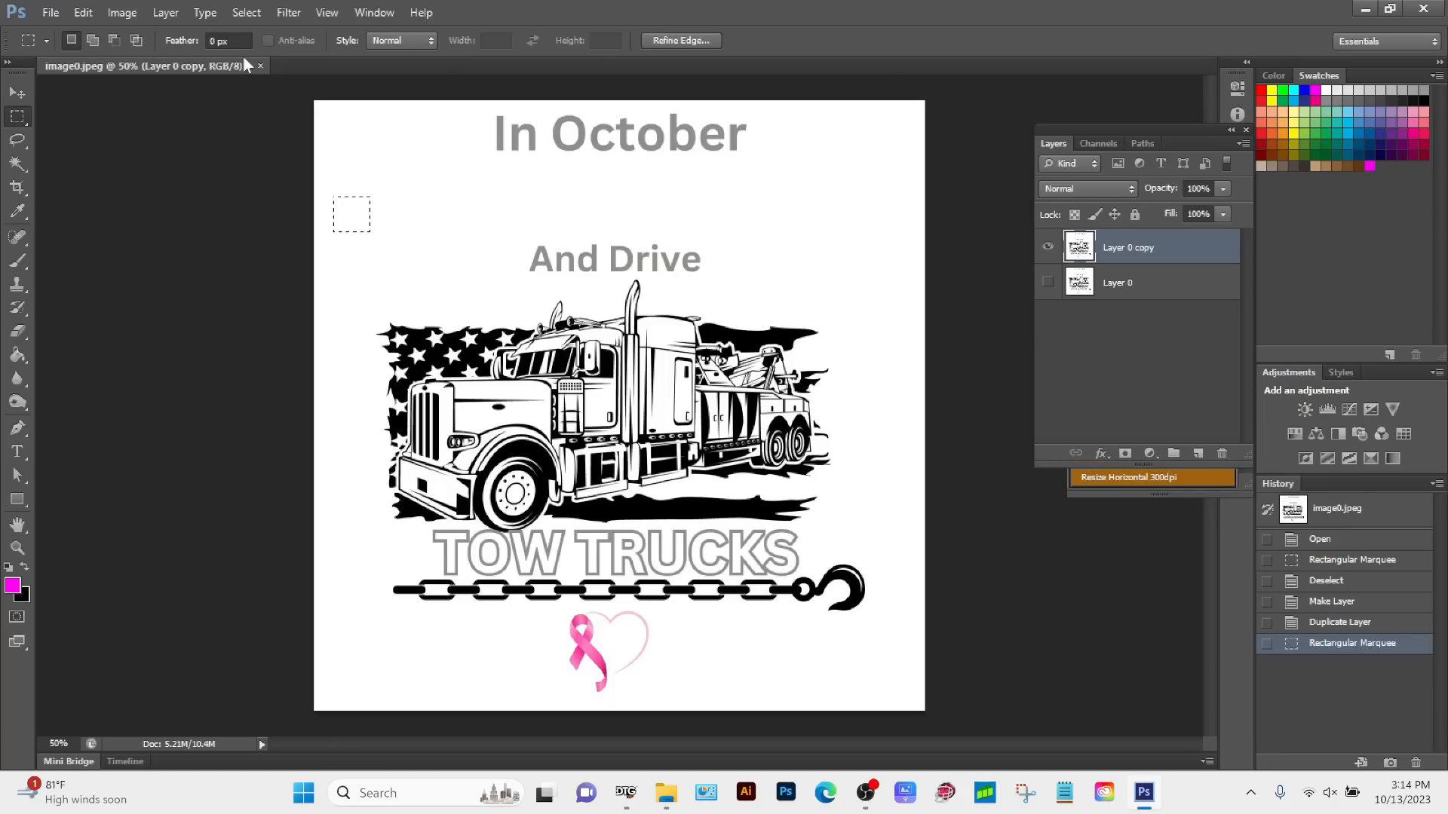
{"action": "left_click", "coordinate": [256, 14]}
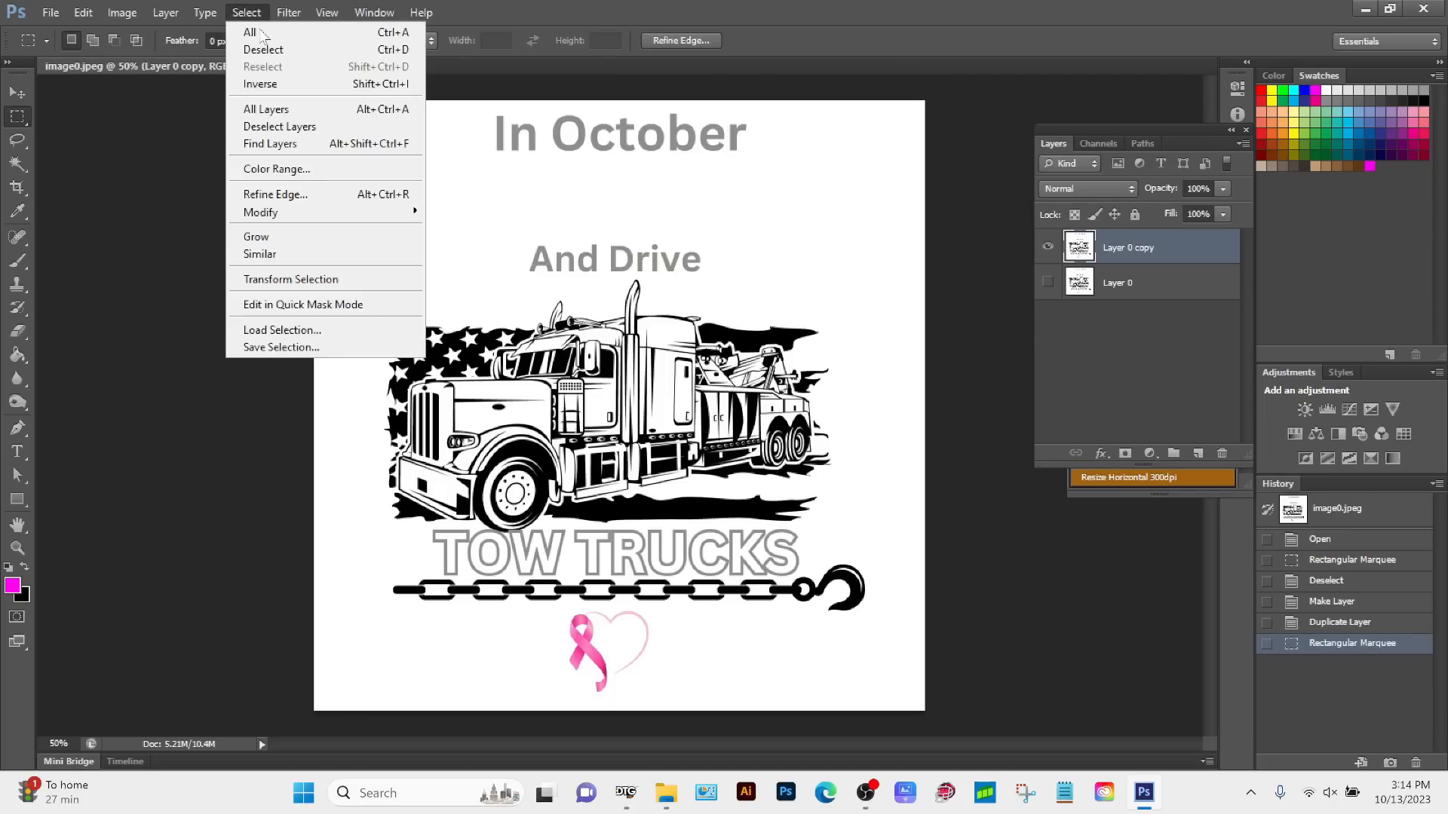
{"action": "left_click", "coordinate": [286, 254]}
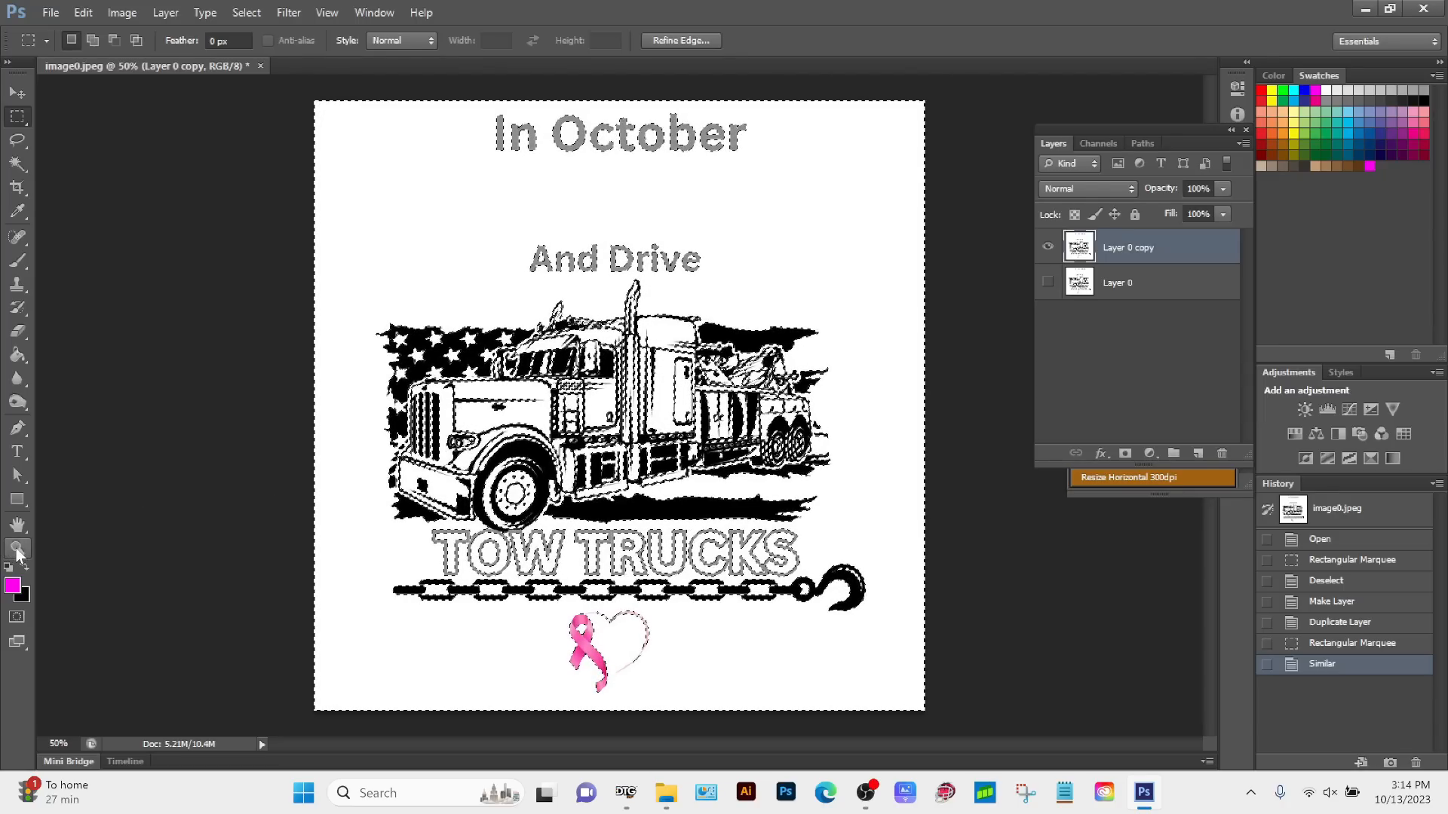
Step: Subtract the white letter fills of TOW TRUCKS from the selection with the Magic Wand, and clear the remaining selected white twice
{"action": "key", "text": "z"}
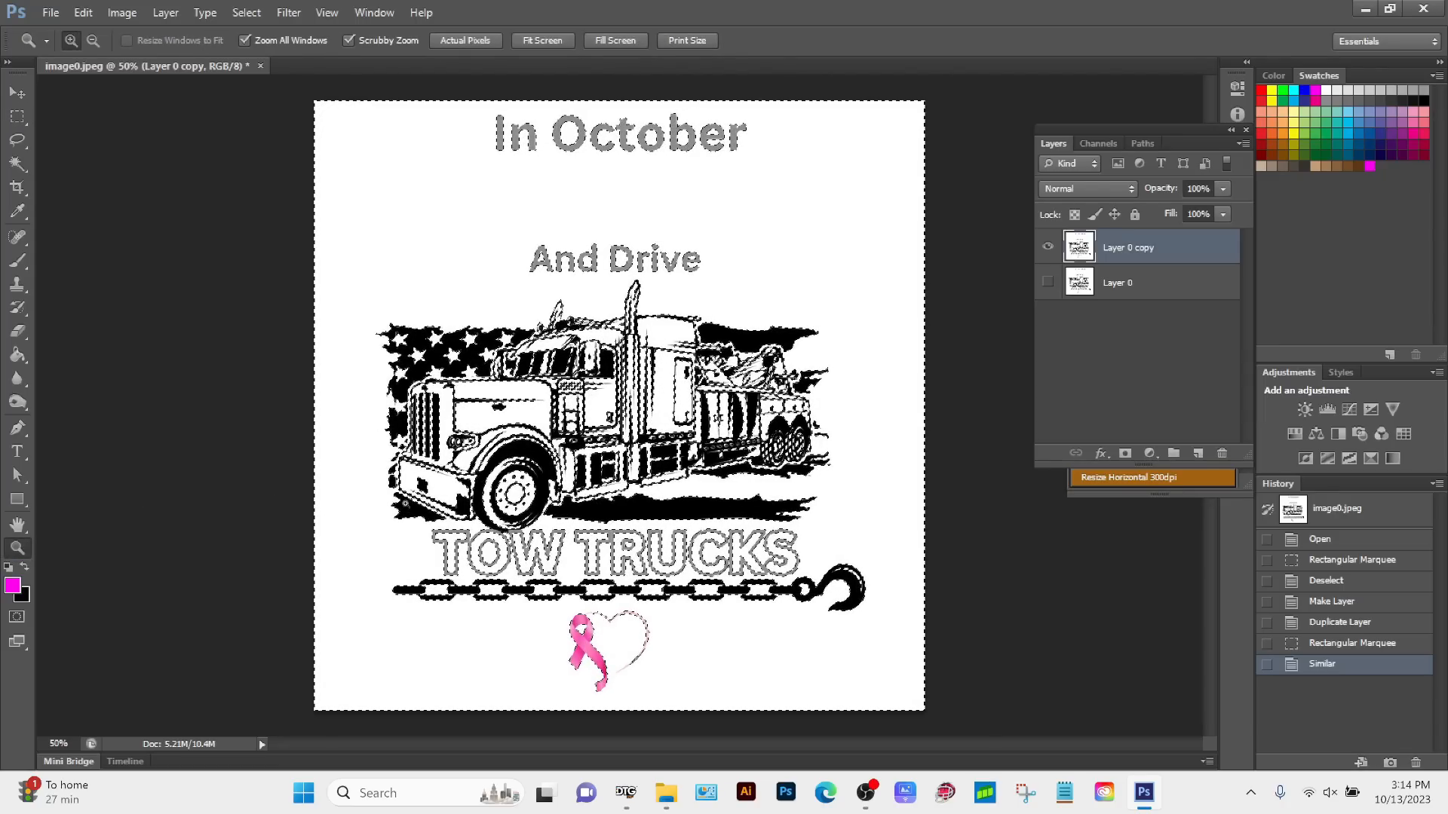
{"action": "left_click_drag", "start_coordinate": [404, 503], "coordinate": [653, 519]}
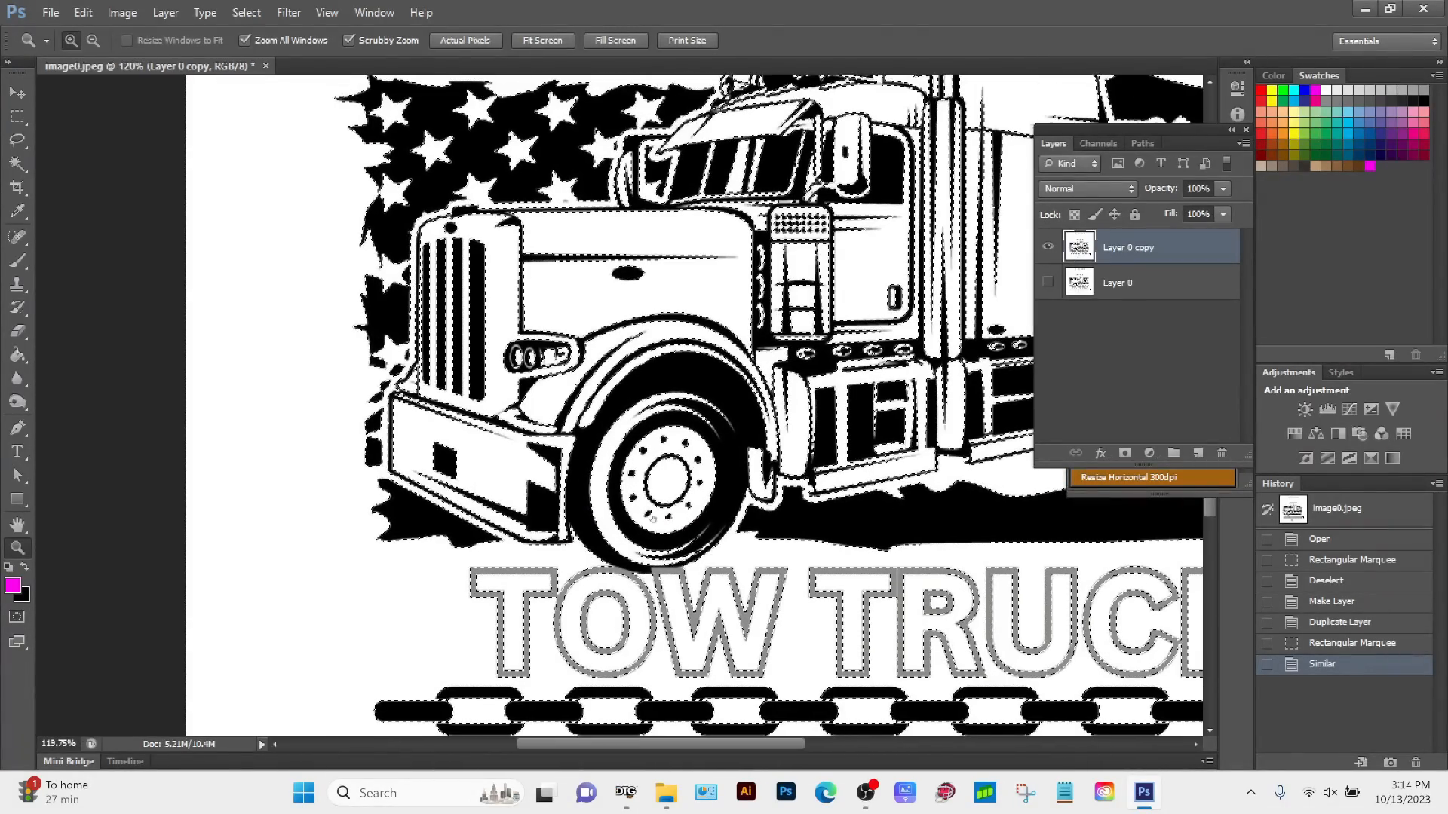
{"action": "left_click_drag", "start_coordinate": [863, 582], "coordinate": [537, 496]}
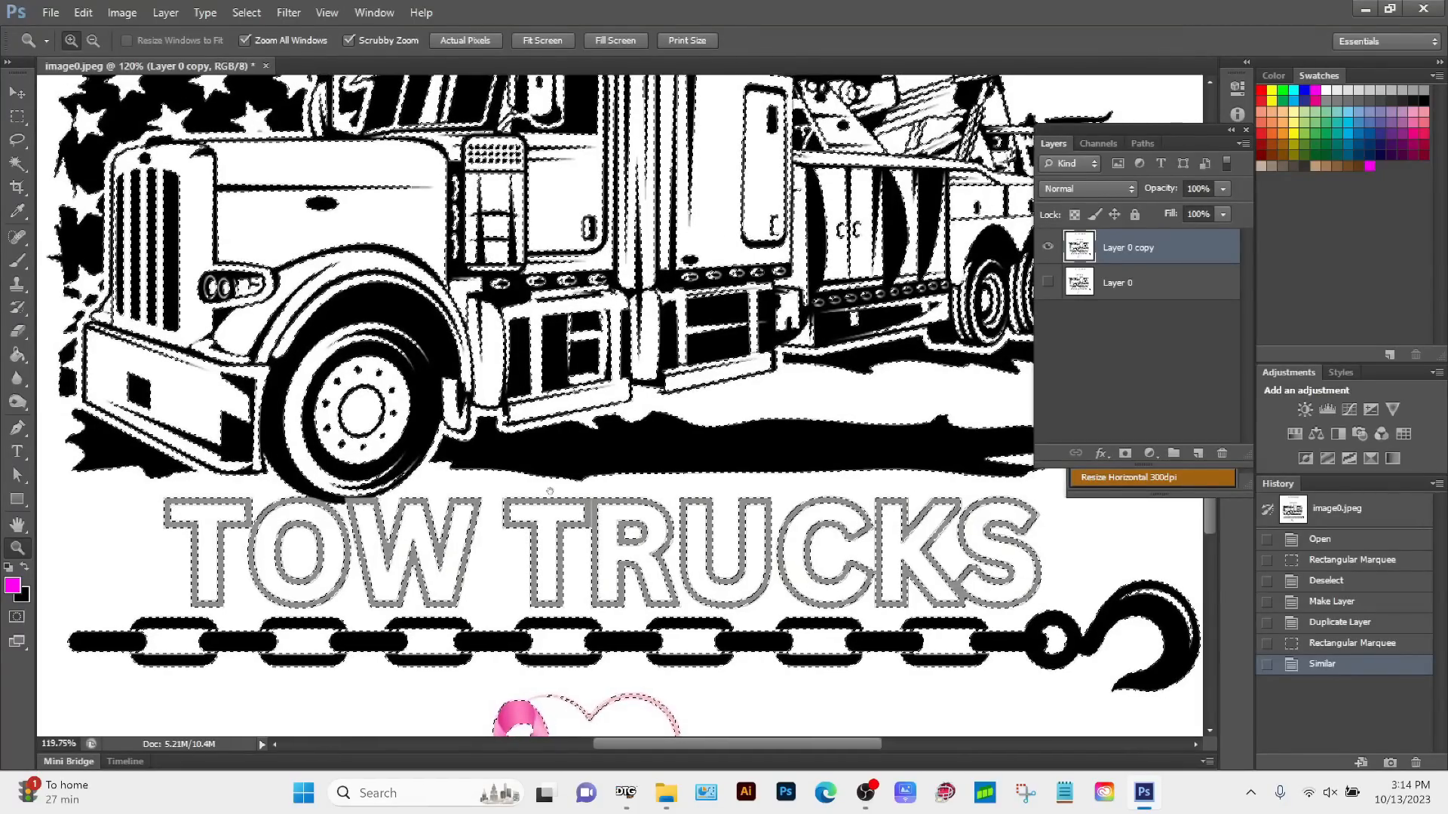
{"action": "left_click", "coordinate": [19, 528]}
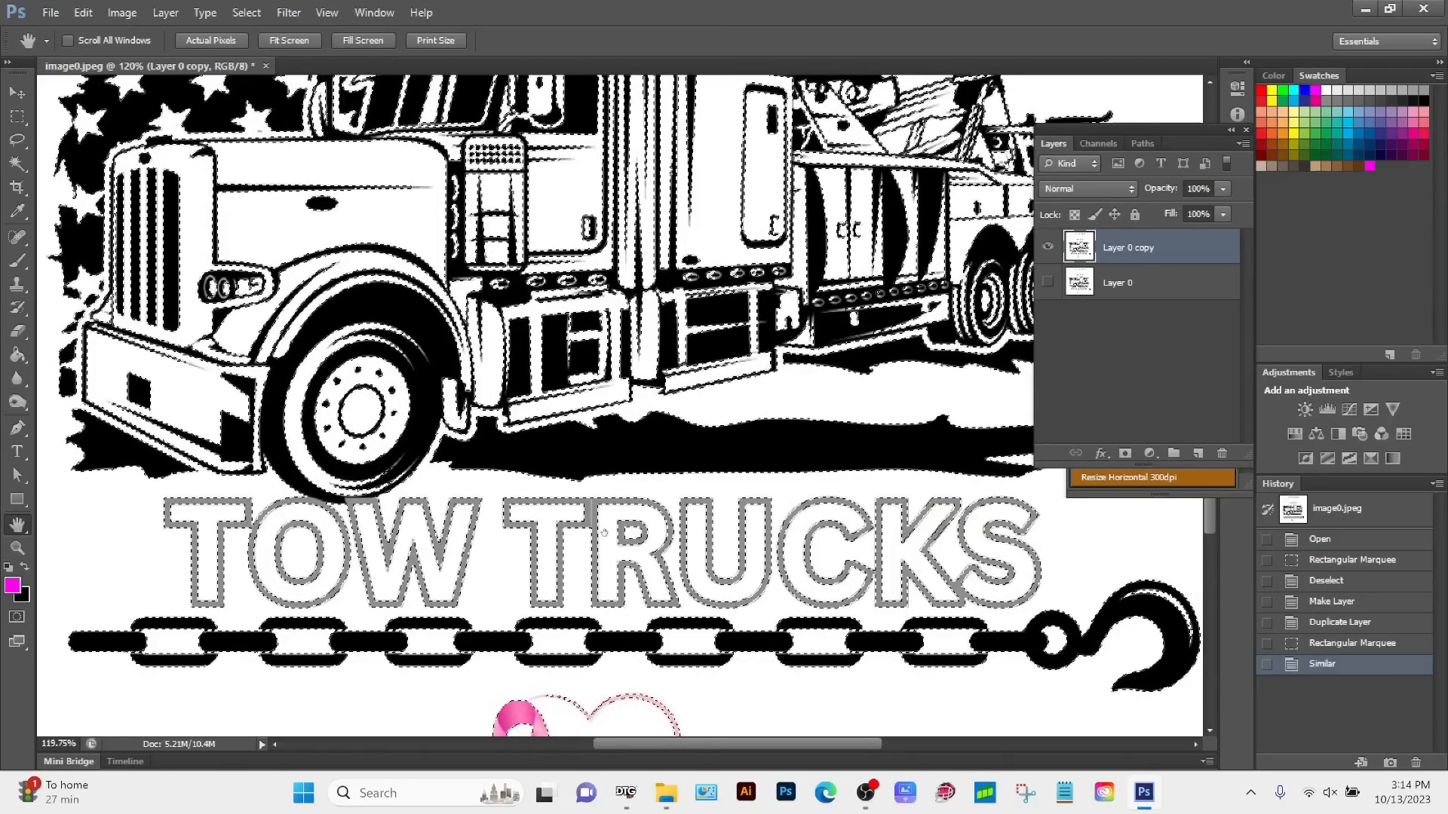
{"action": "left_click_drag", "start_coordinate": [604, 532], "coordinate": [597, 511]}
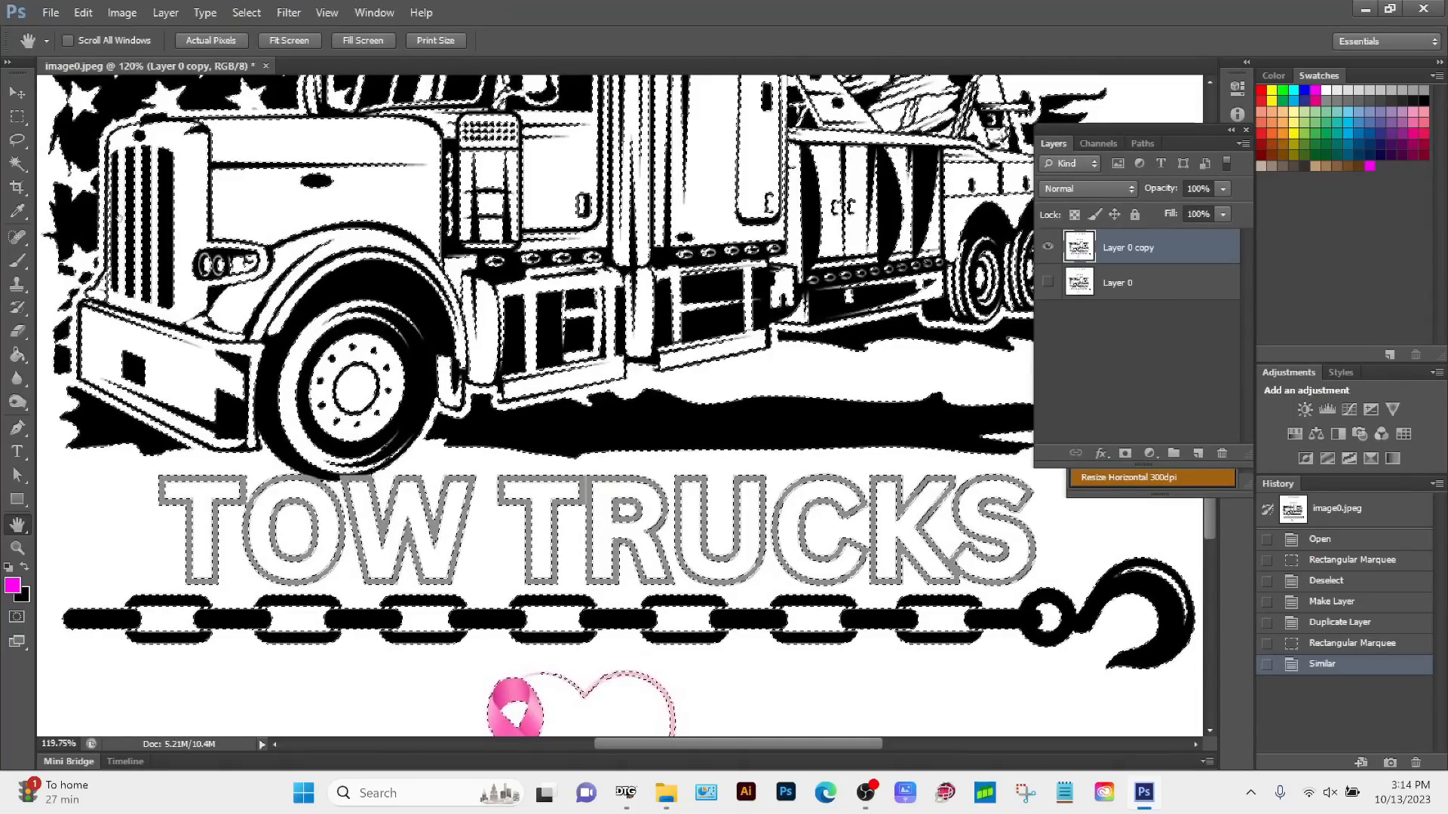
{"action": "left_click", "coordinate": [17, 164]}
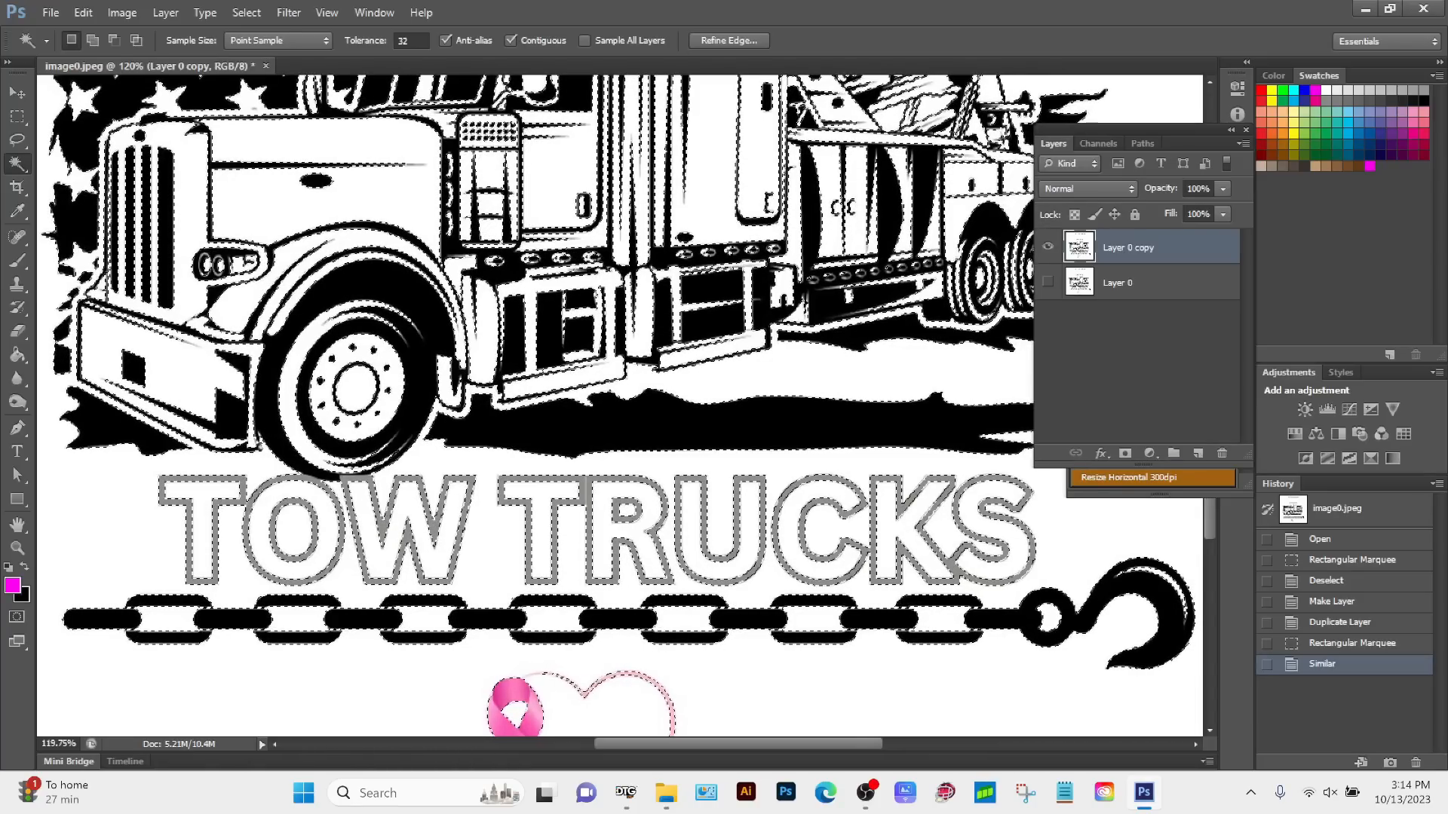
{"action": "key", "text": "alt"}
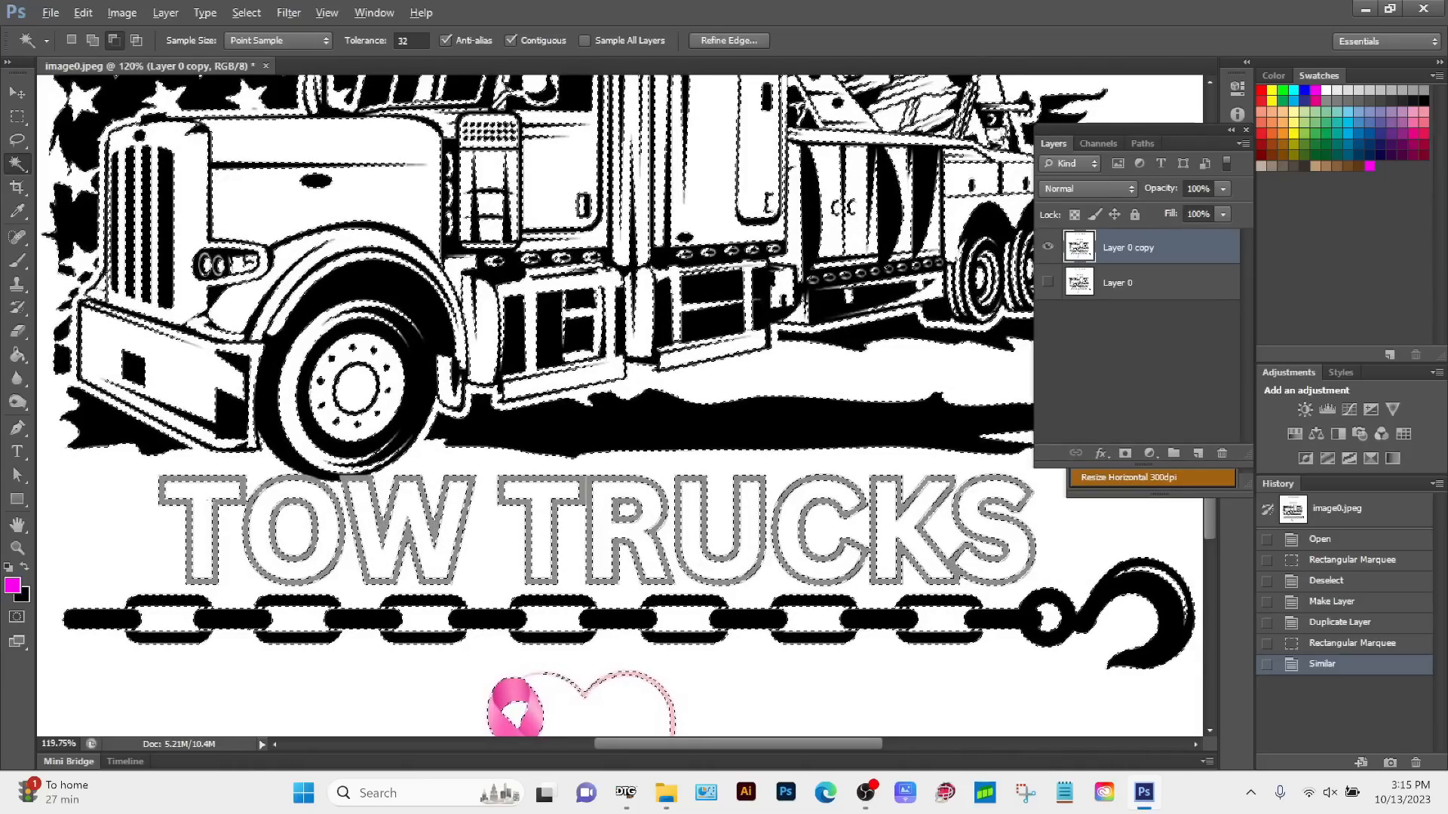
{"action": "left_click", "coordinate": [204, 492], "text": "alt"}
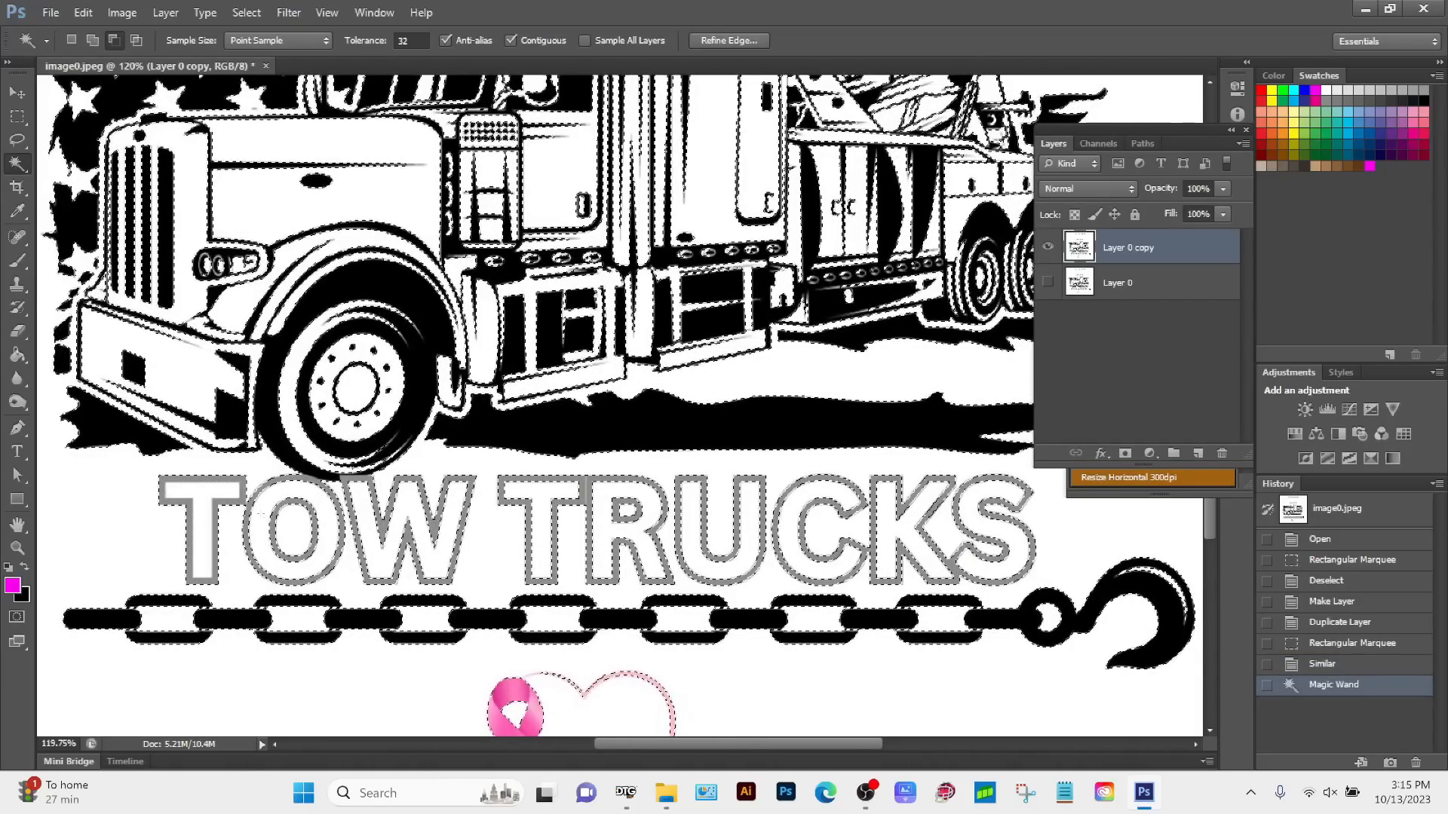
{"action": "left_click", "coordinate": [260, 514], "text": "alt"}
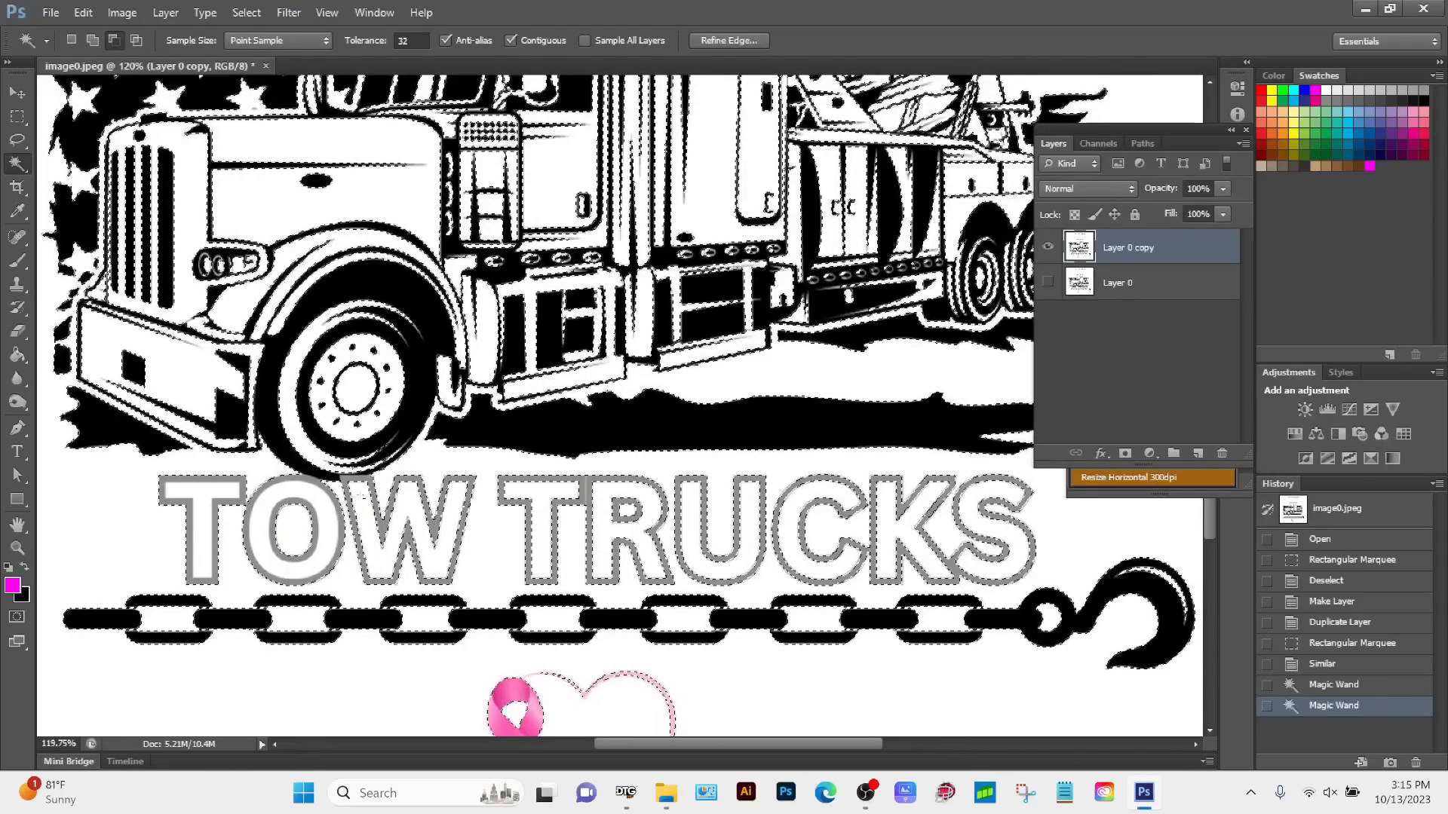
{"action": "left_click", "coordinate": [362, 496]}
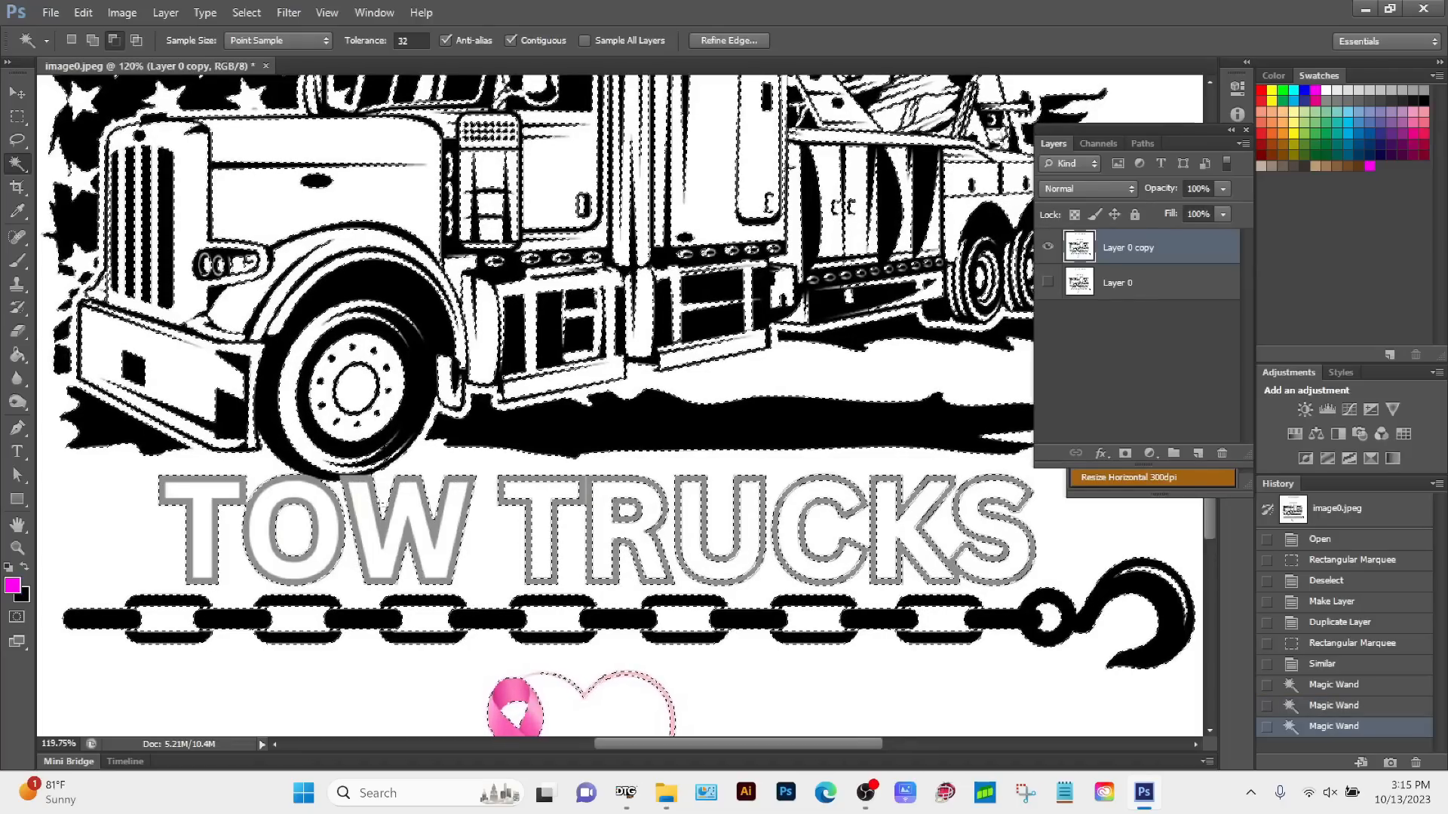
{"action": "left_click", "coordinate": [541, 498]}
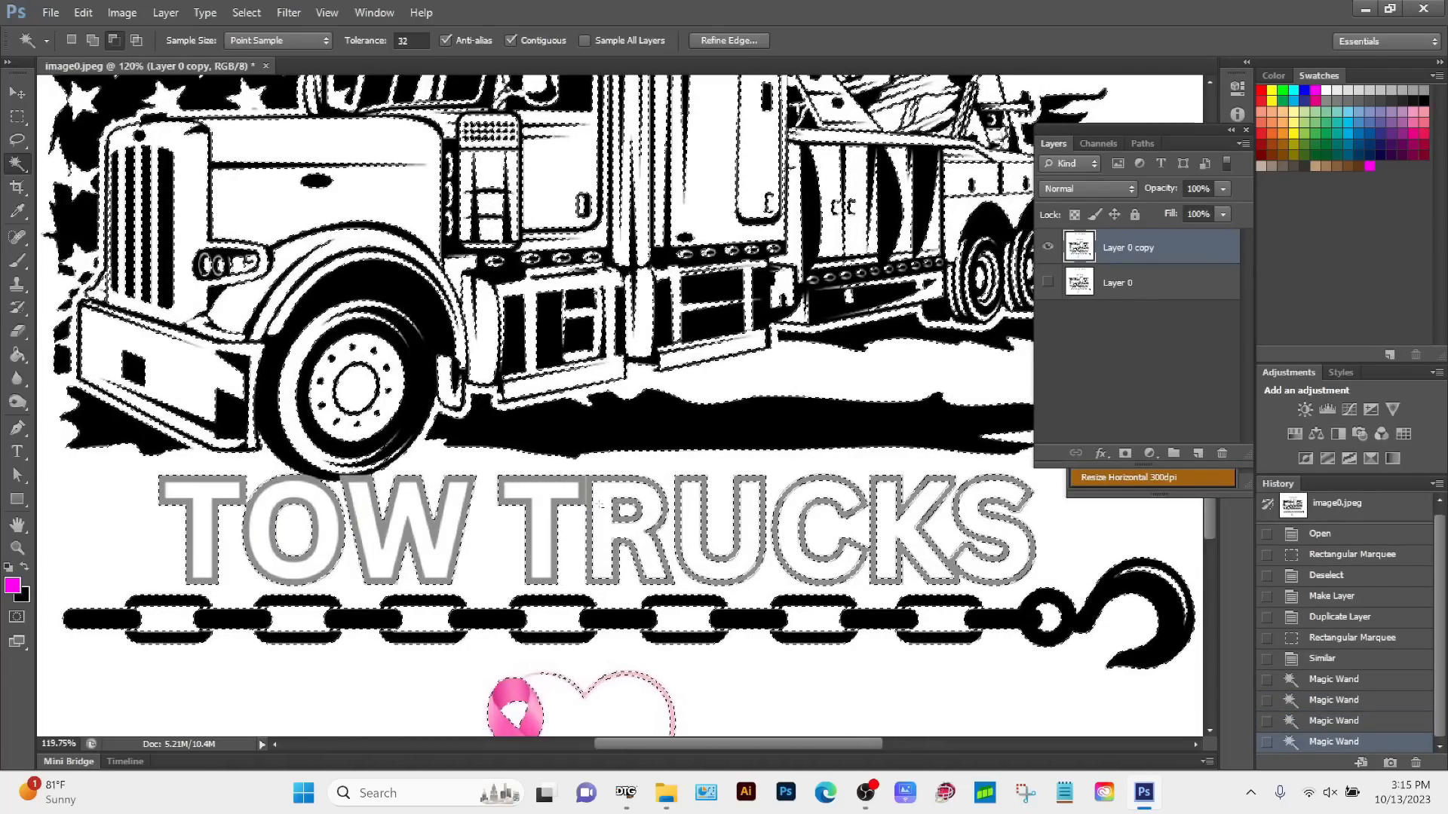
{"action": "left_click", "coordinate": [602, 502]}
{"action": "left_click", "coordinate": [693, 500]}
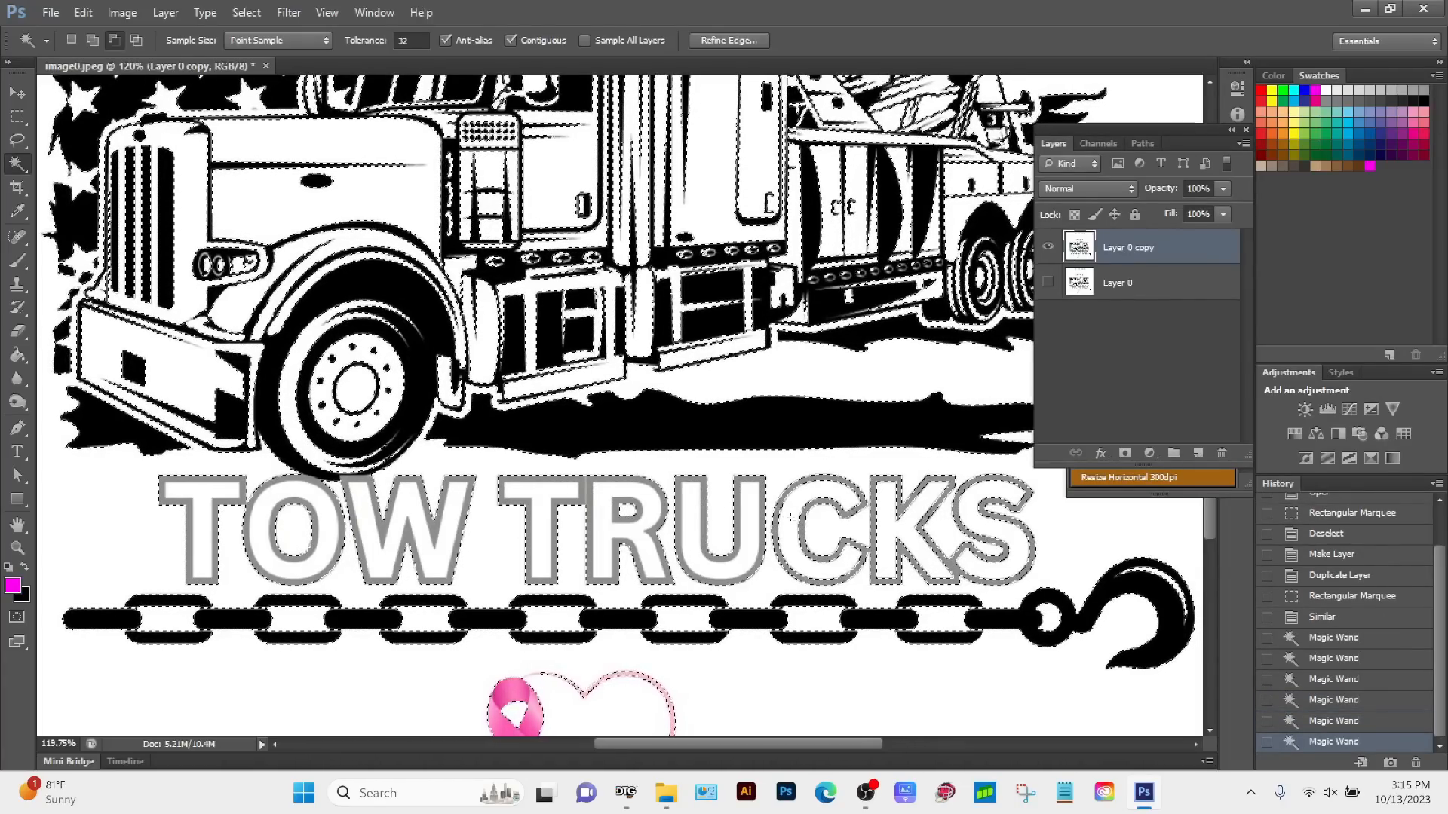
{"action": "left_click", "coordinate": [792, 518]}
{"action": "left_click", "coordinate": [888, 511]}
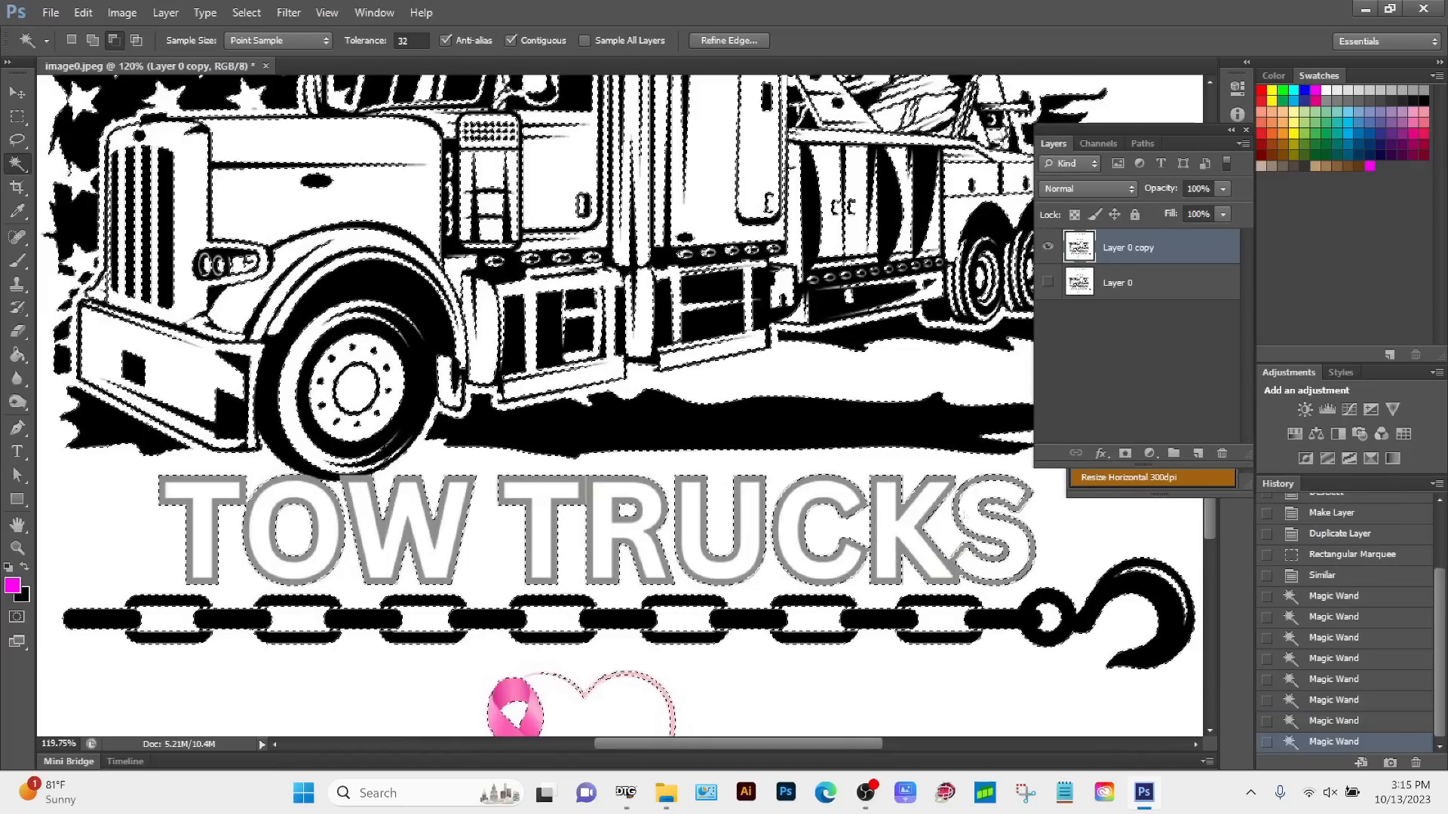
{"action": "left_click", "coordinate": [971, 508]}
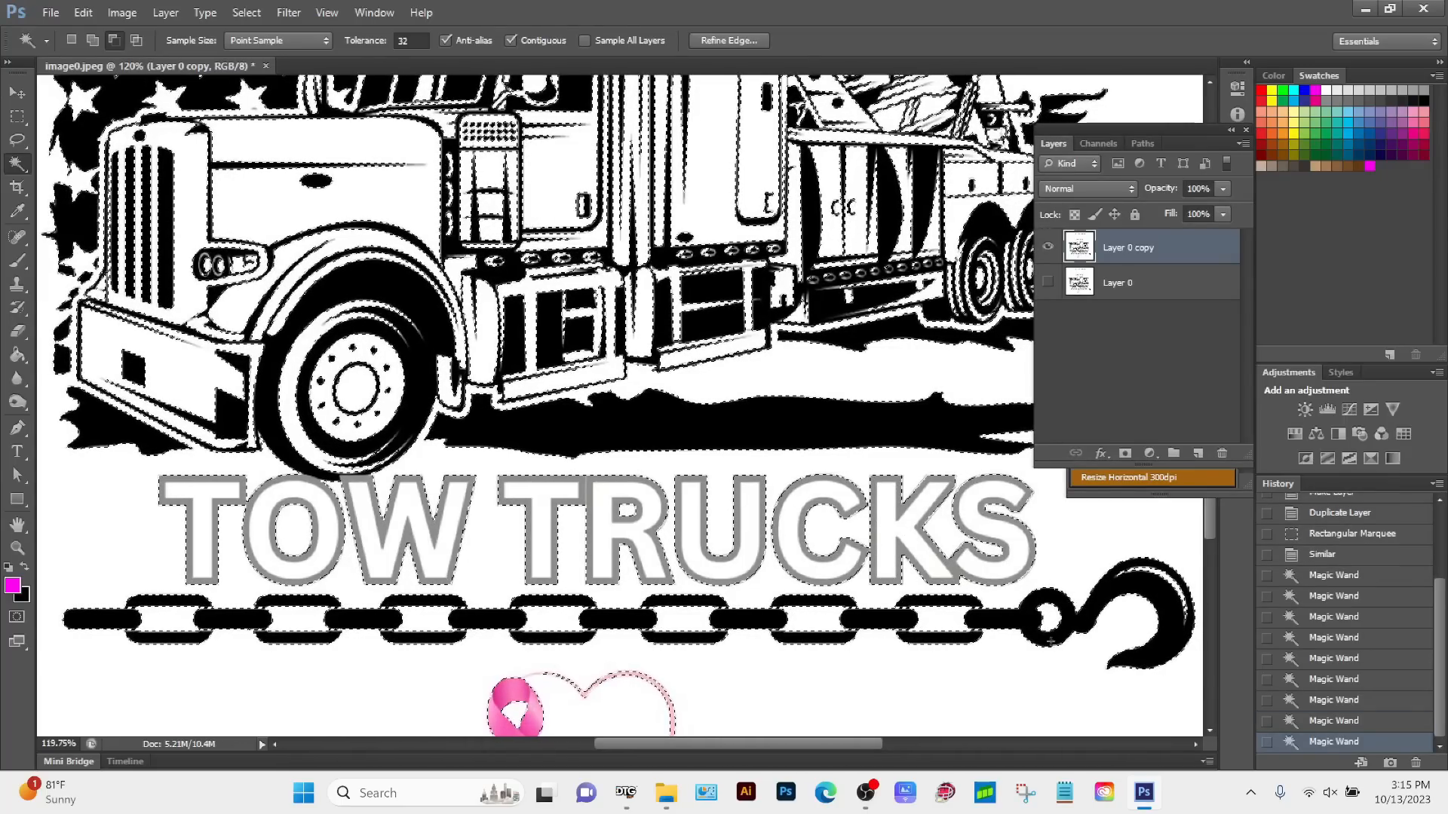
{"action": "key", "text": "Delete"}
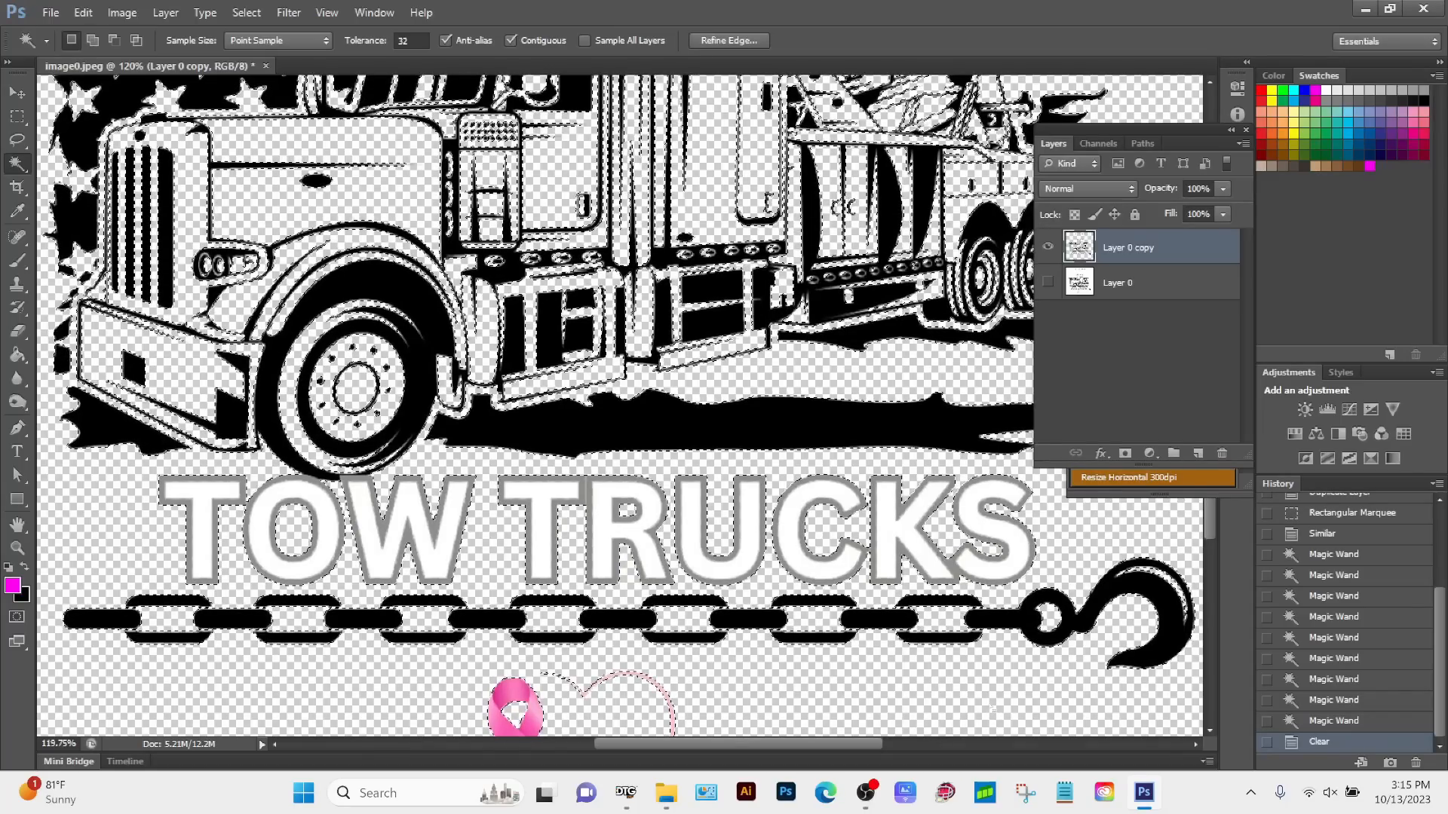
{"action": "key", "text": "Delete"}
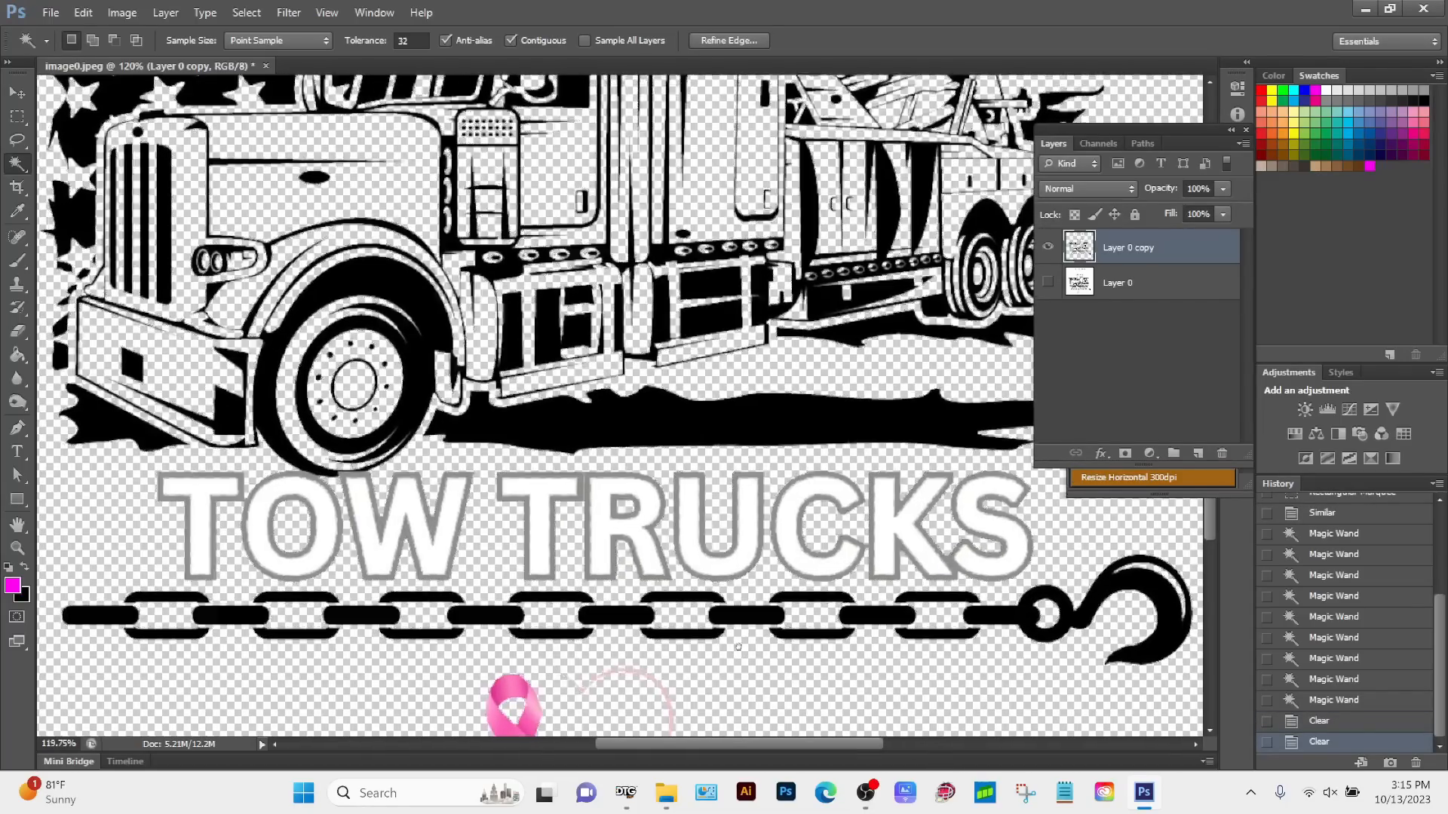
Step: Examine the cutout edges of the lettering and truck artwork up close, and compare the layer copy with the original layer
{"action": "scroll", "coordinate": [994, 709], "scroll_direction": "down", "scroll_amount": 3}
{"action": "scroll", "coordinate": [439, 467], "scroll_direction": "up", "scroll_amount": 12}
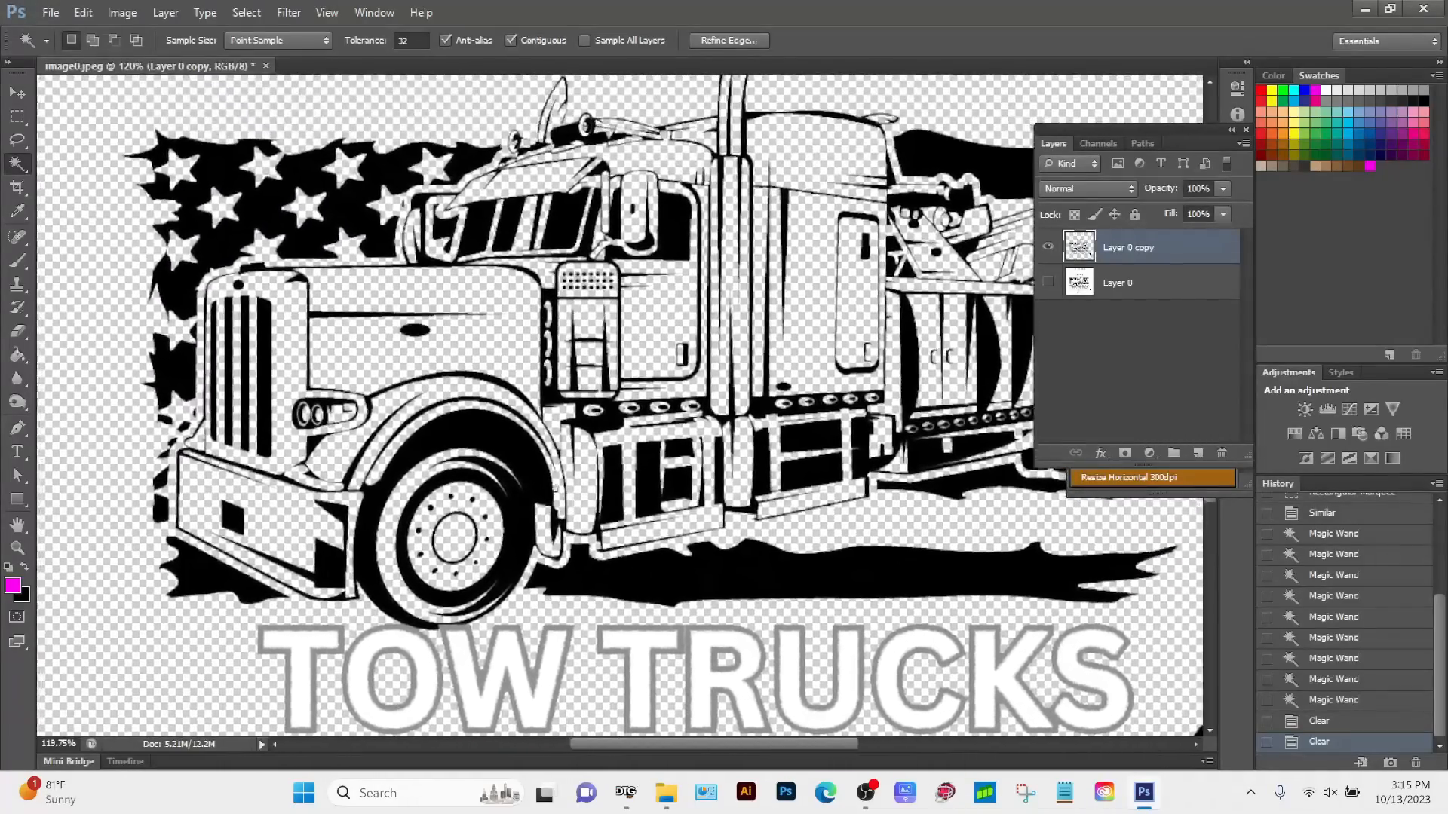
{"action": "scroll", "coordinate": [439, 467], "scroll_direction": "up", "scroll_amount": 5}
{"action": "scroll", "coordinate": [440, 467], "scroll_direction": "right", "scroll_amount": 4}
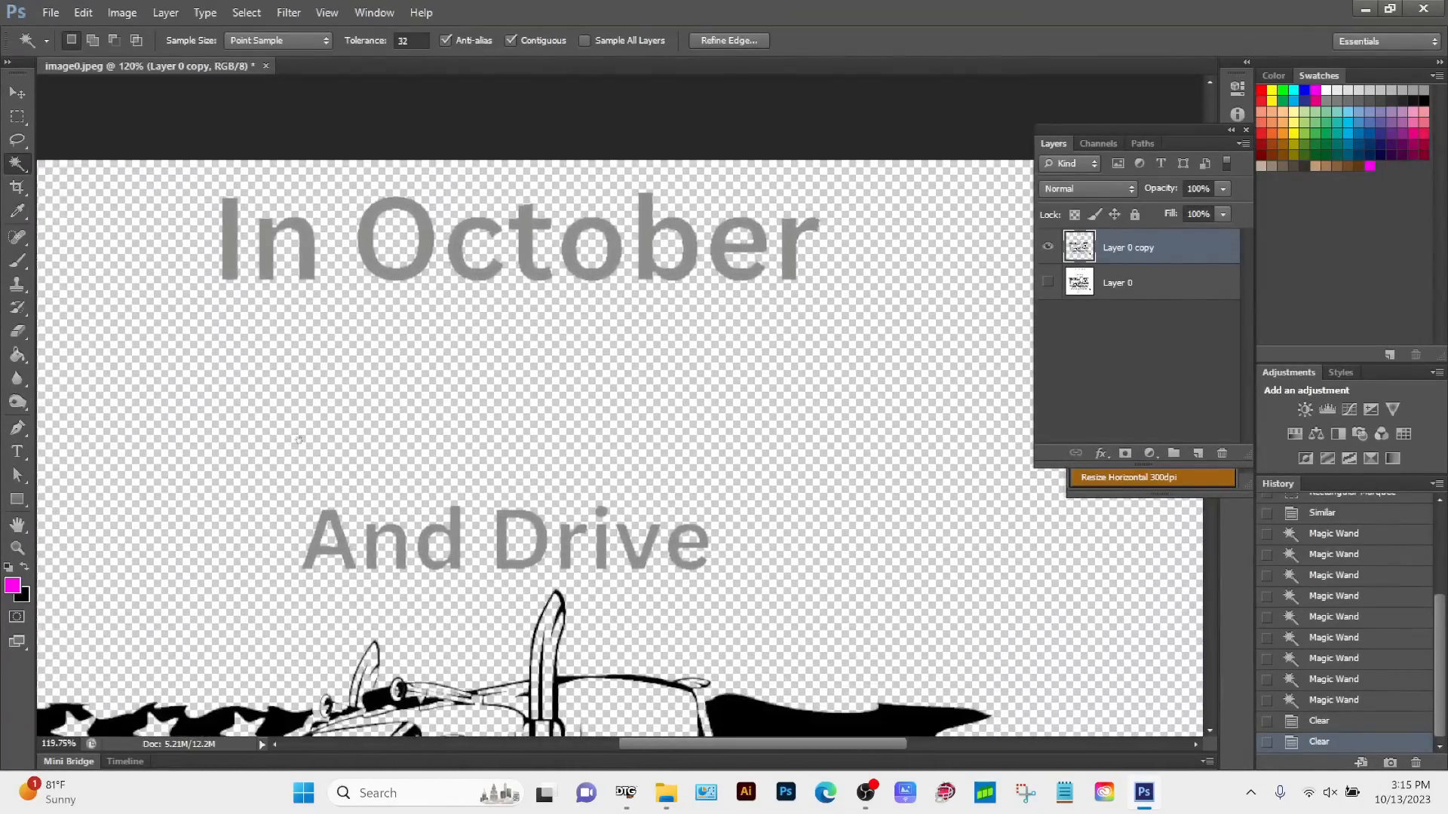
{"action": "scroll", "coordinate": [449, 414], "scroll_direction": "up", "scroll_amount": 1}
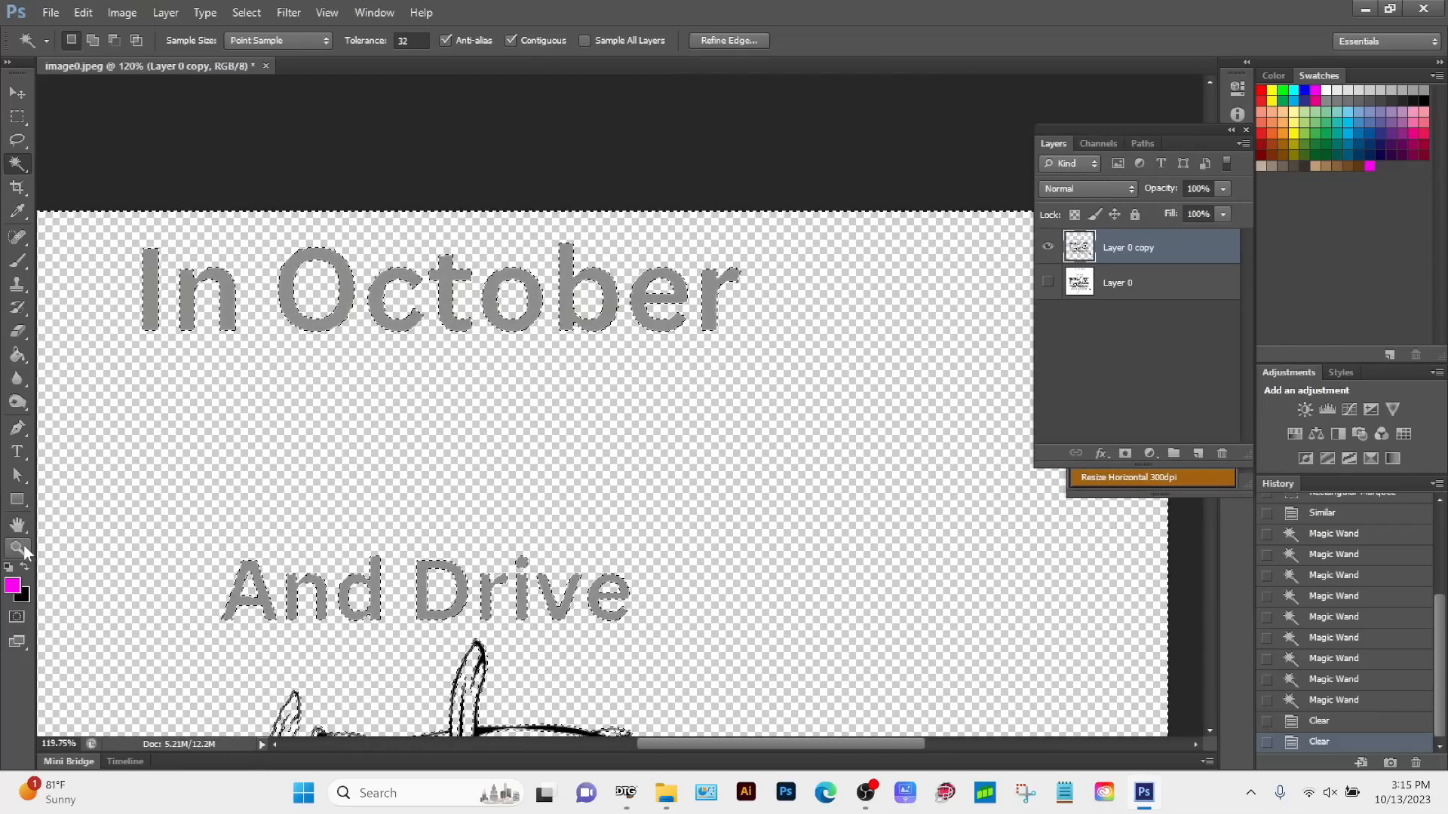
{"action": "key", "text": "z"}
{"action": "left_click_drag", "start_coordinate": [508, 288], "coordinate": [641, 492]}
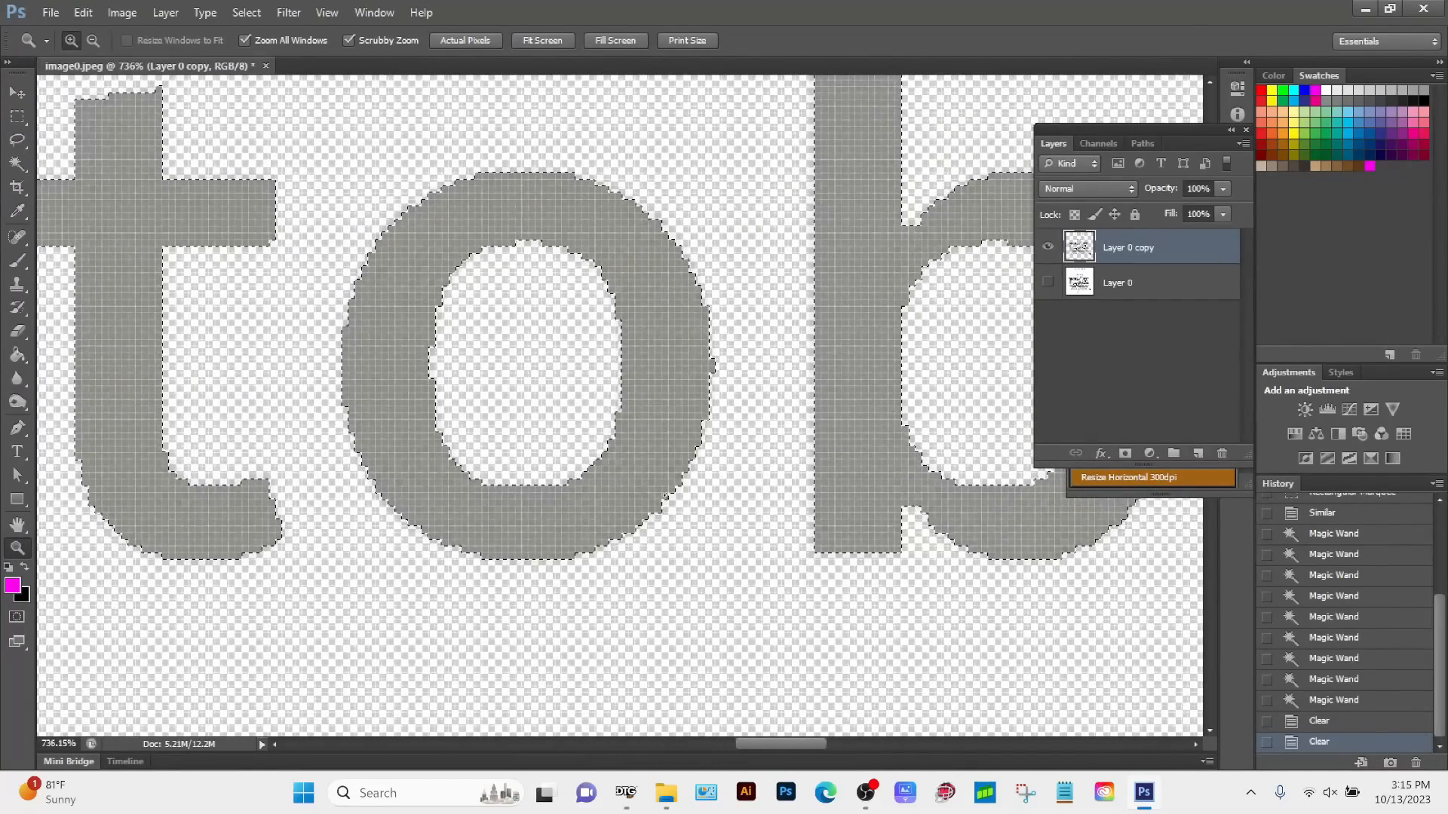
{"action": "left_click_drag", "start_coordinate": [733, 510], "coordinate": [620, 403]}
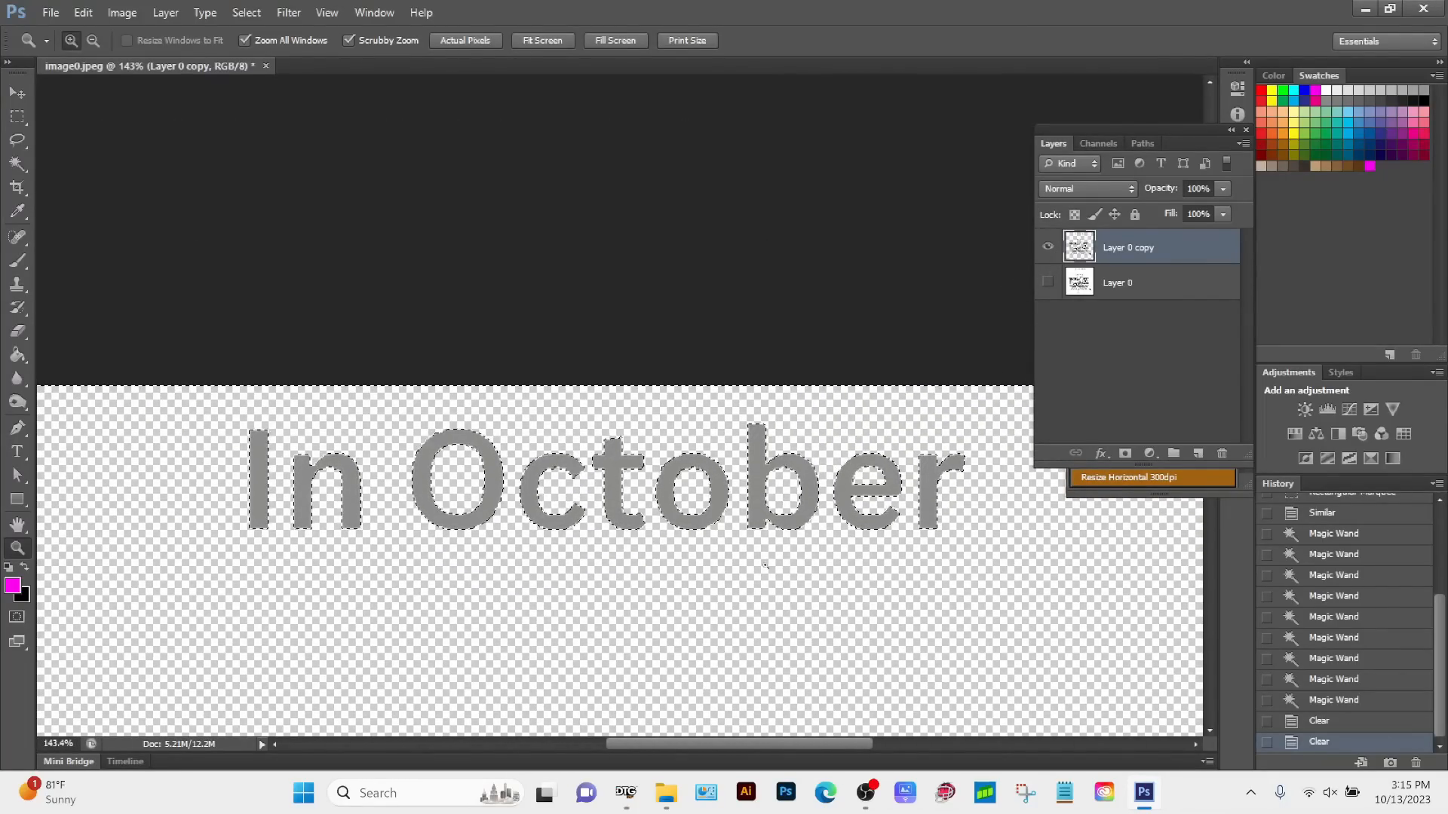
{"action": "scroll", "coordinate": [737, 616], "scroll_direction": "down", "scroll_amount": 10}
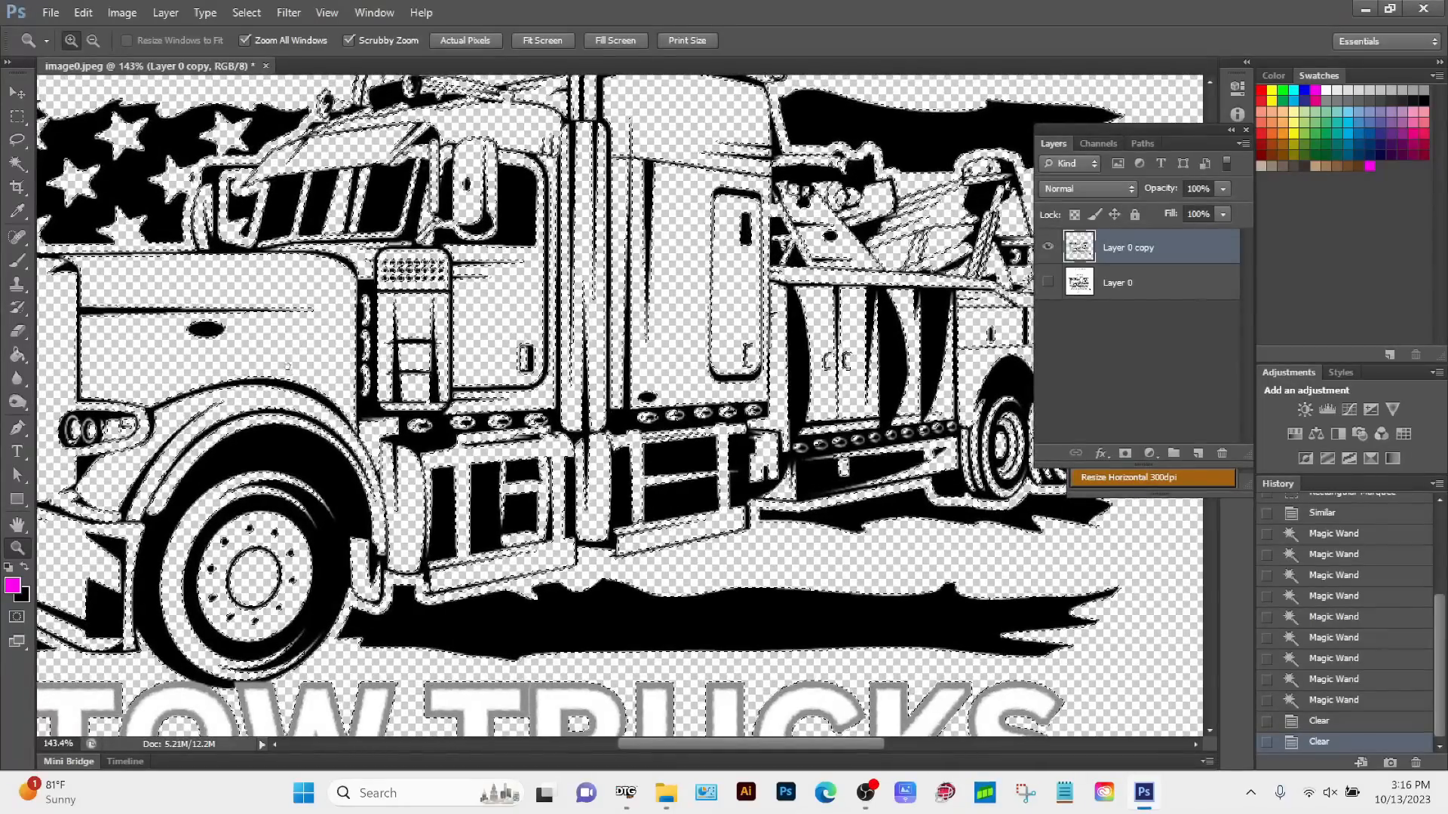
{"action": "left_click_drag", "start_coordinate": [221, 511], "coordinate": [540, 155]}
{"action": "left_click_drag", "start_coordinate": [162, 358], "coordinate": [172, 555]}
{"action": "left_click_drag", "start_coordinate": [465, 190], "coordinate": [477, 199]}
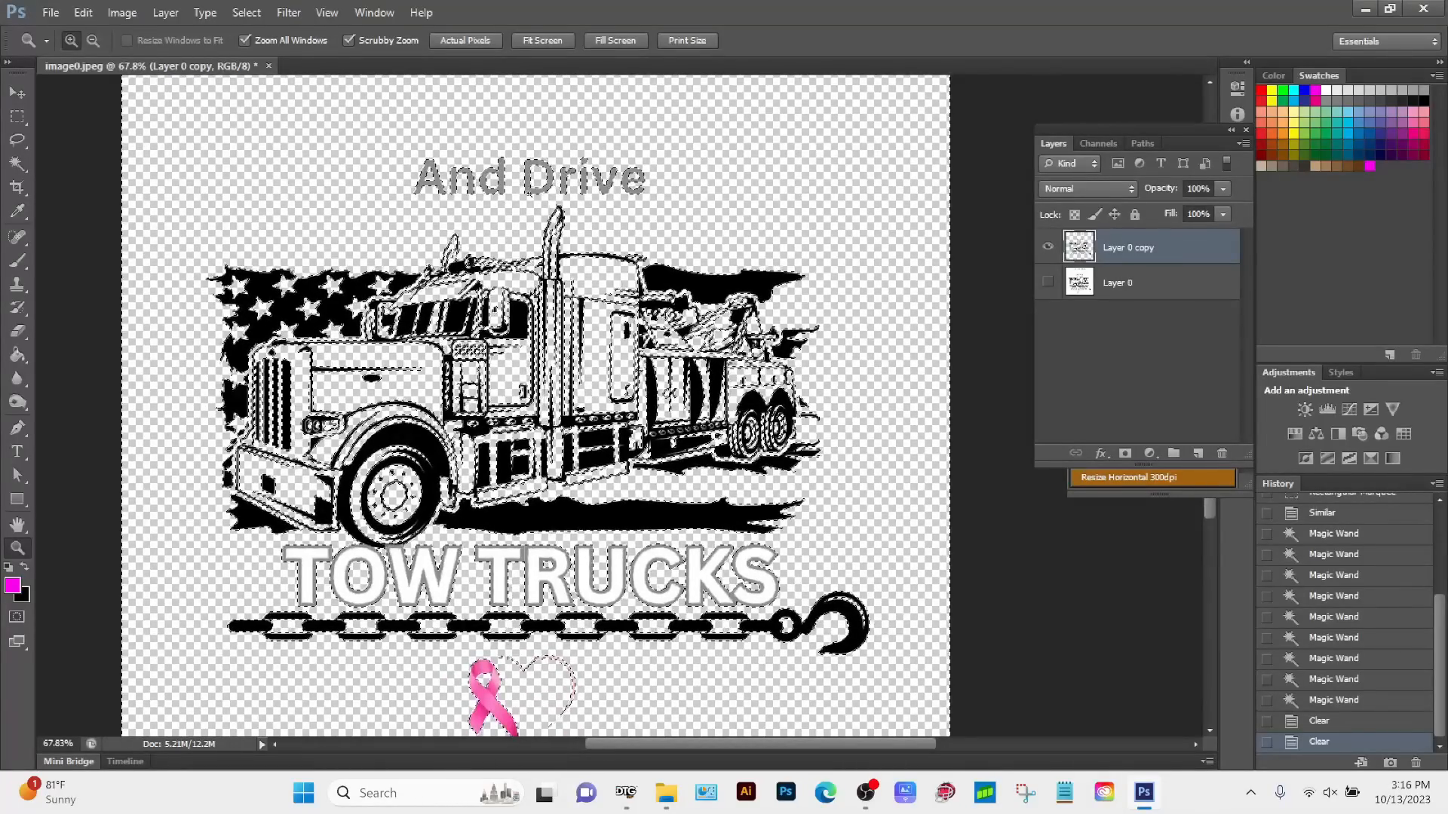
{"action": "left_click", "coordinate": [1049, 282]}
{"action": "left_click", "coordinate": [1049, 282]}
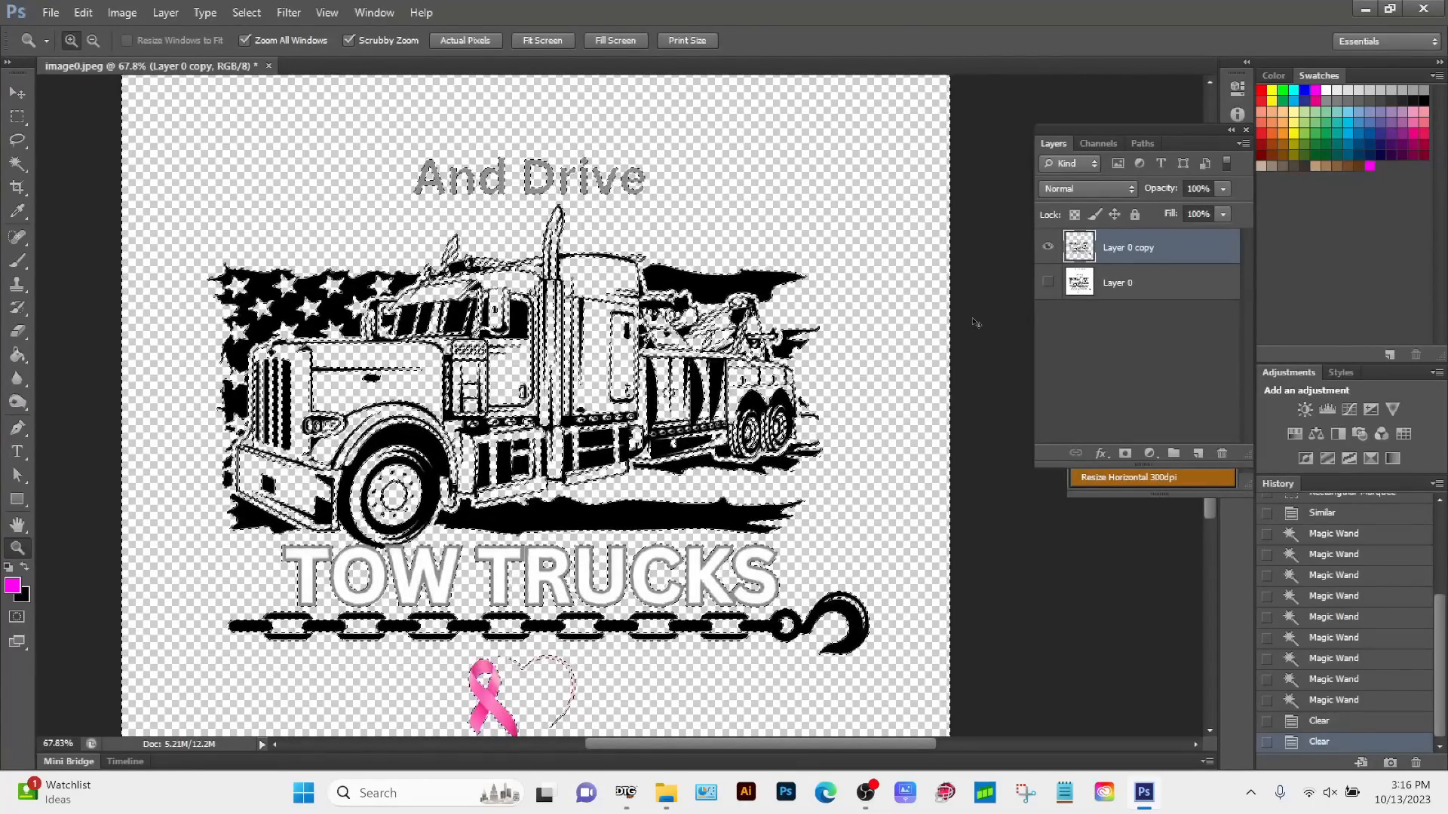
Step: Deselect the current selection on the layer copy
{"action": "key", "text": "ctrl+d"}
{"action": "left_click", "coordinate": [83, 13]}
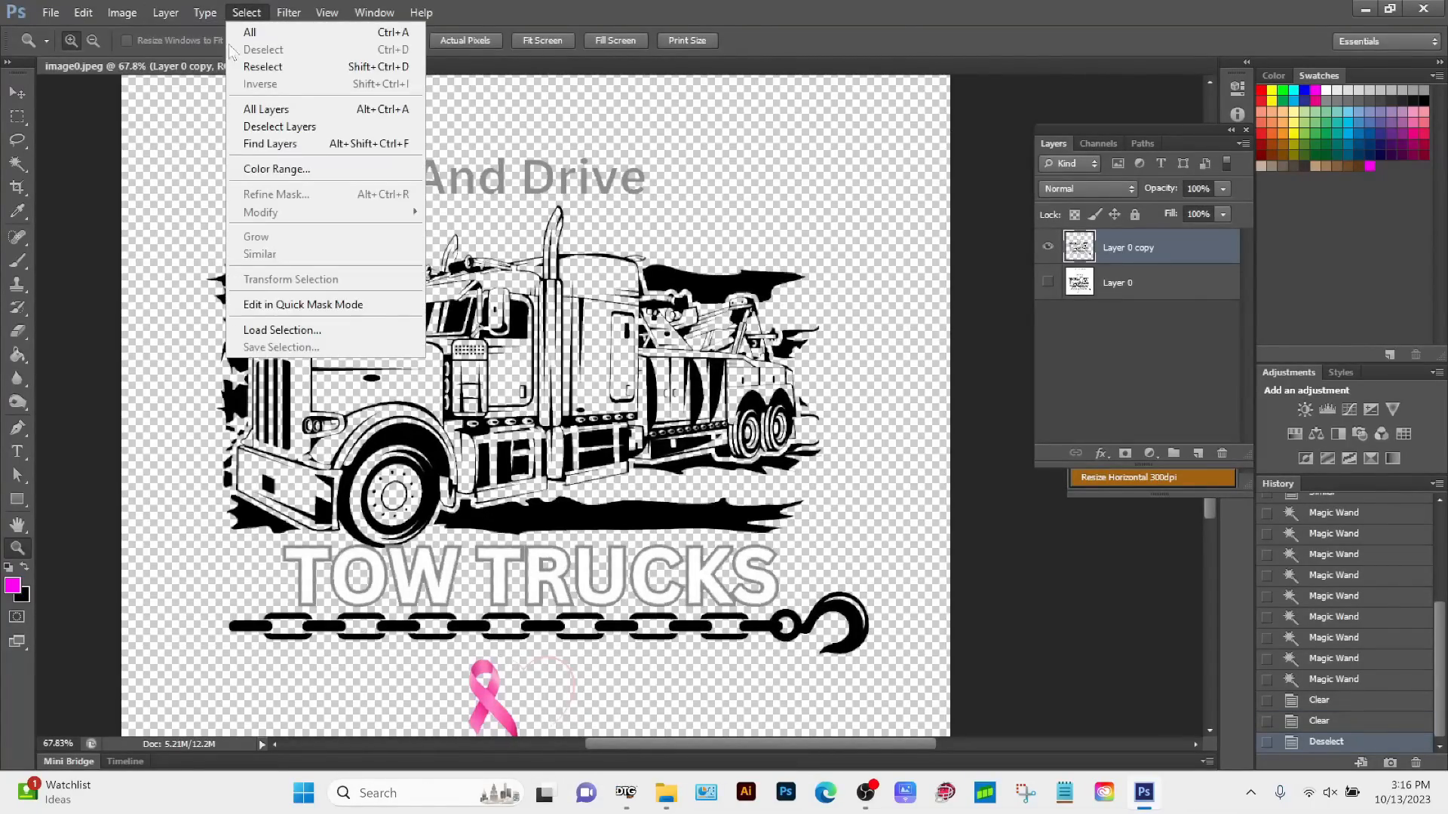
{"action": "left_click", "coordinate": [246, 13]}
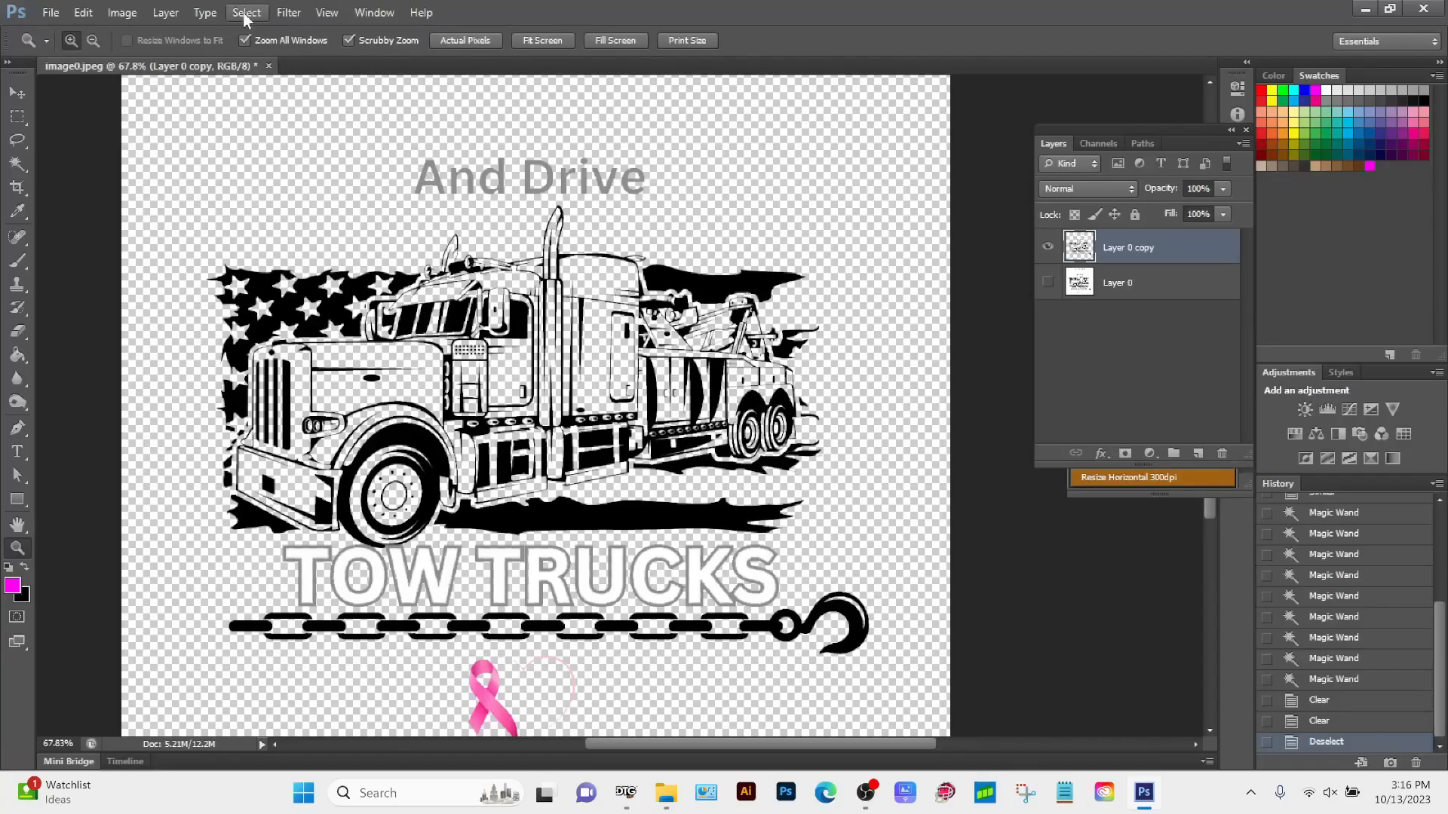
{"action": "left_click", "coordinate": [246, 13]}
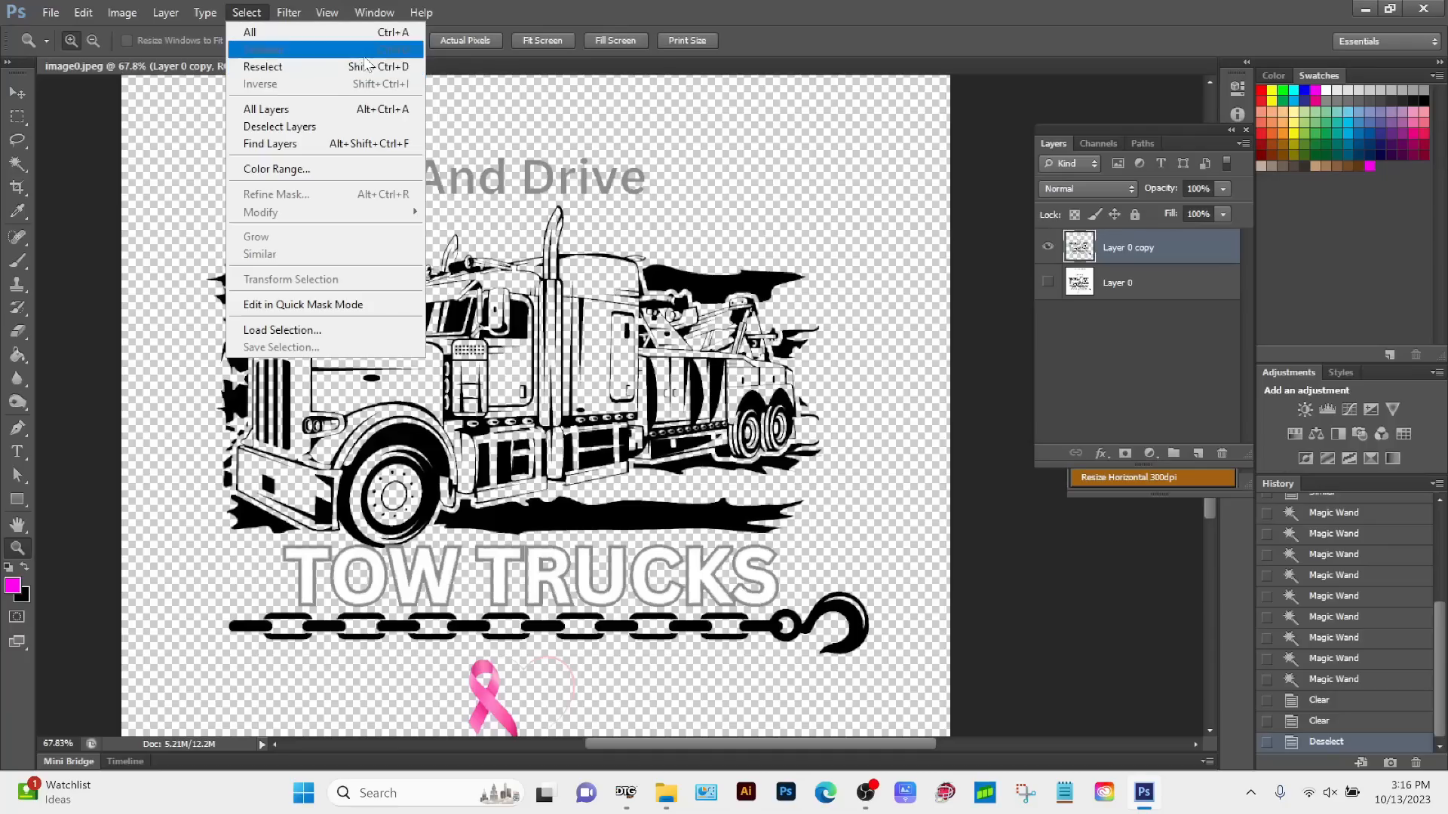
{"action": "left_click", "coordinate": [256, 15]}
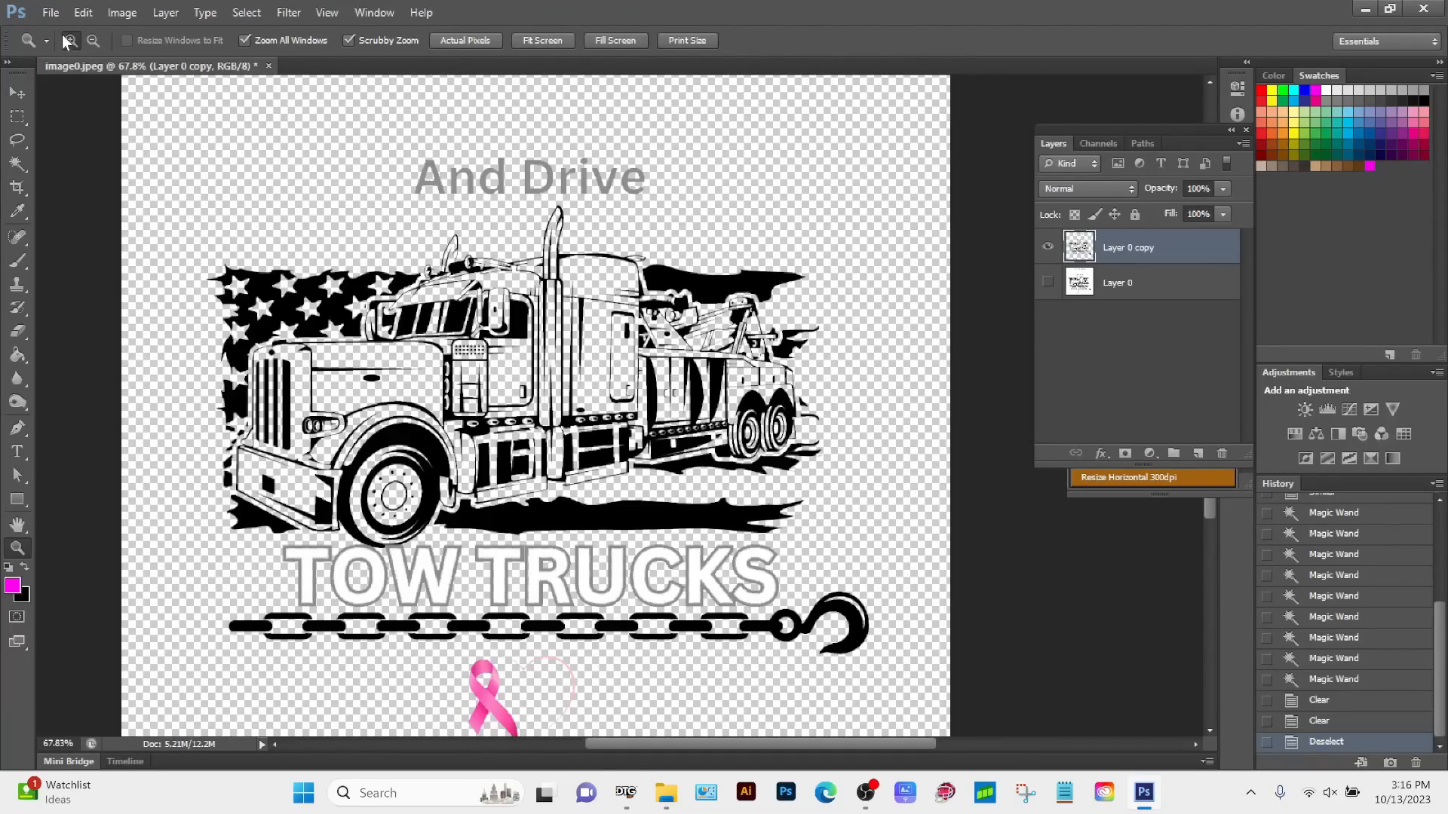
Step: Save a copy of the cutout as a PNG named image0 v2 in the TOW TRUCKS folder
{"action": "left_click", "coordinate": [51, 13]}
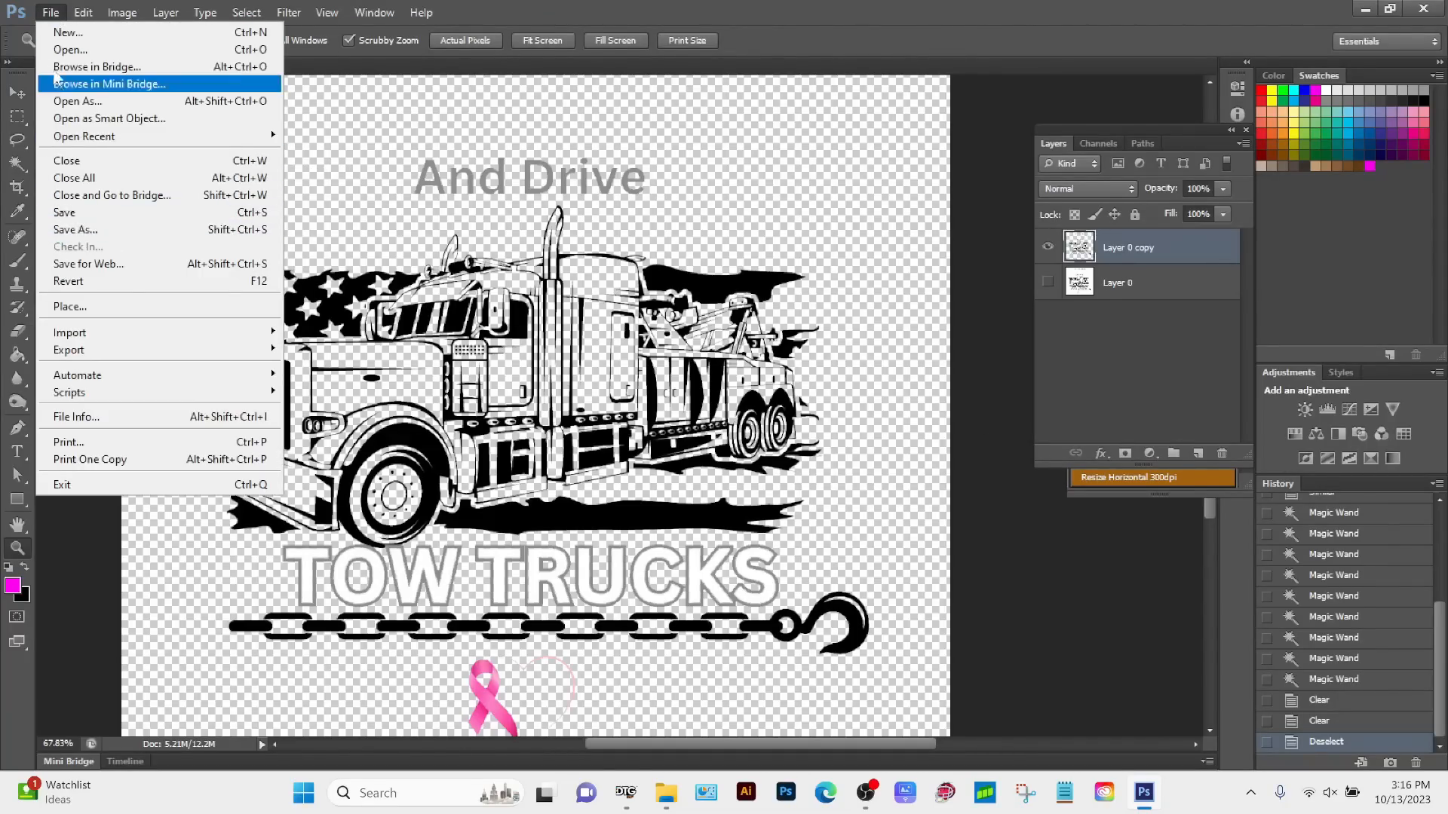
{"action": "left_click", "coordinate": [74, 230]}
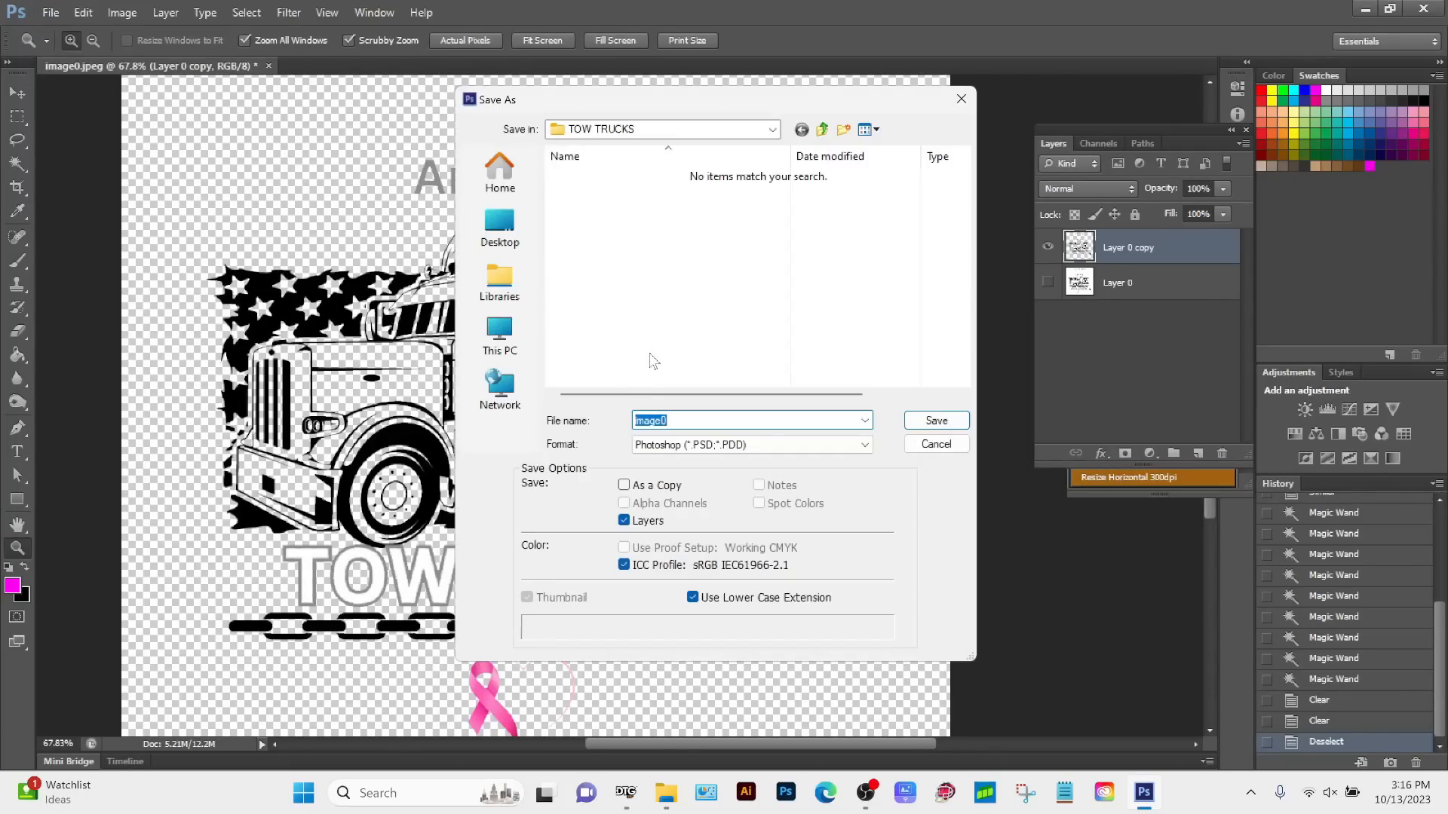
{"action": "left_click", "coordinate": [685, 419]}
{"action": "type", "text": "v"}
{"action": "key", "text": "Caps_Lock"}
{"action": "type", "text": "2"}
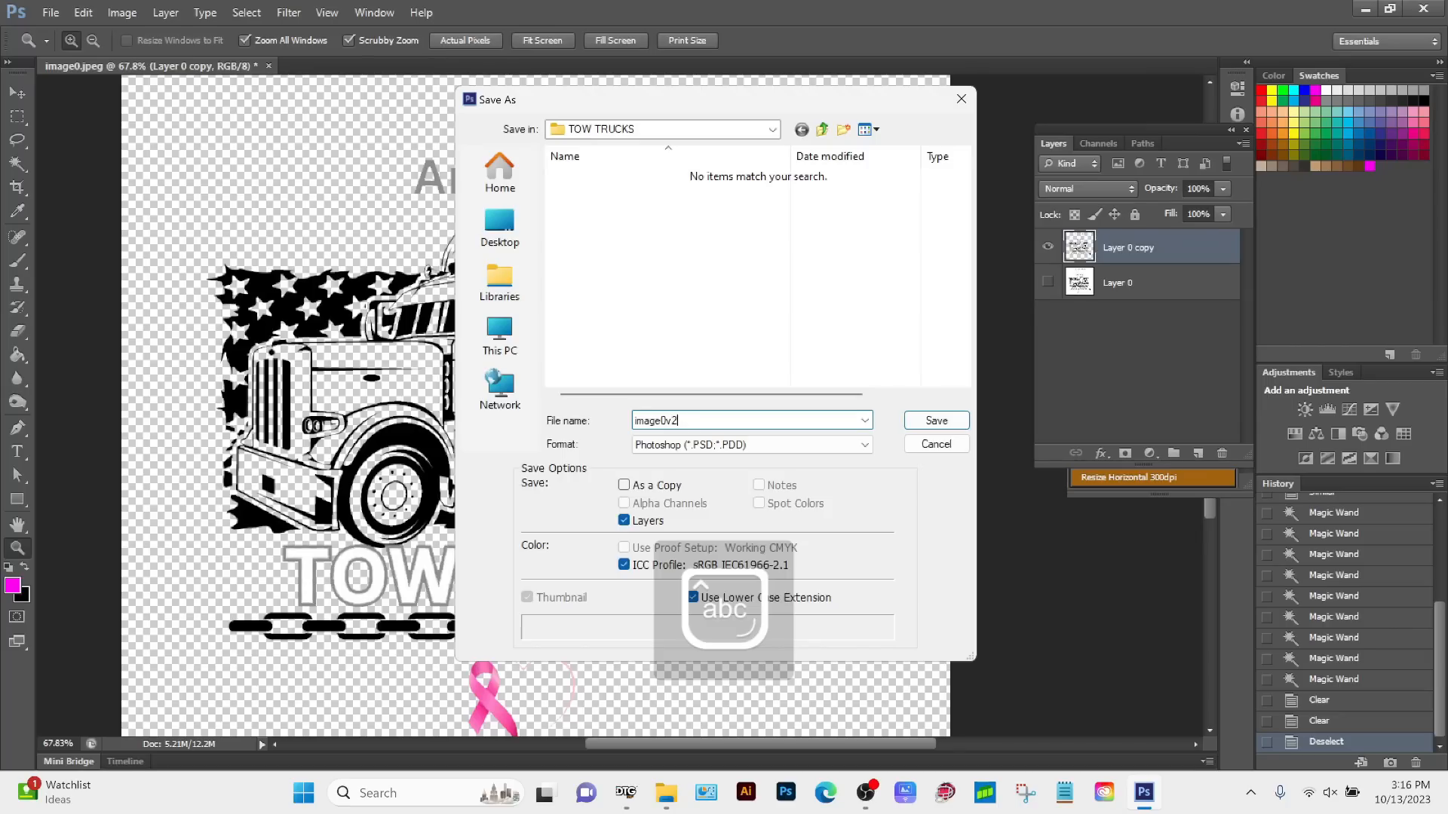
{"action": "left_click", "coordinate": [666, 420]}
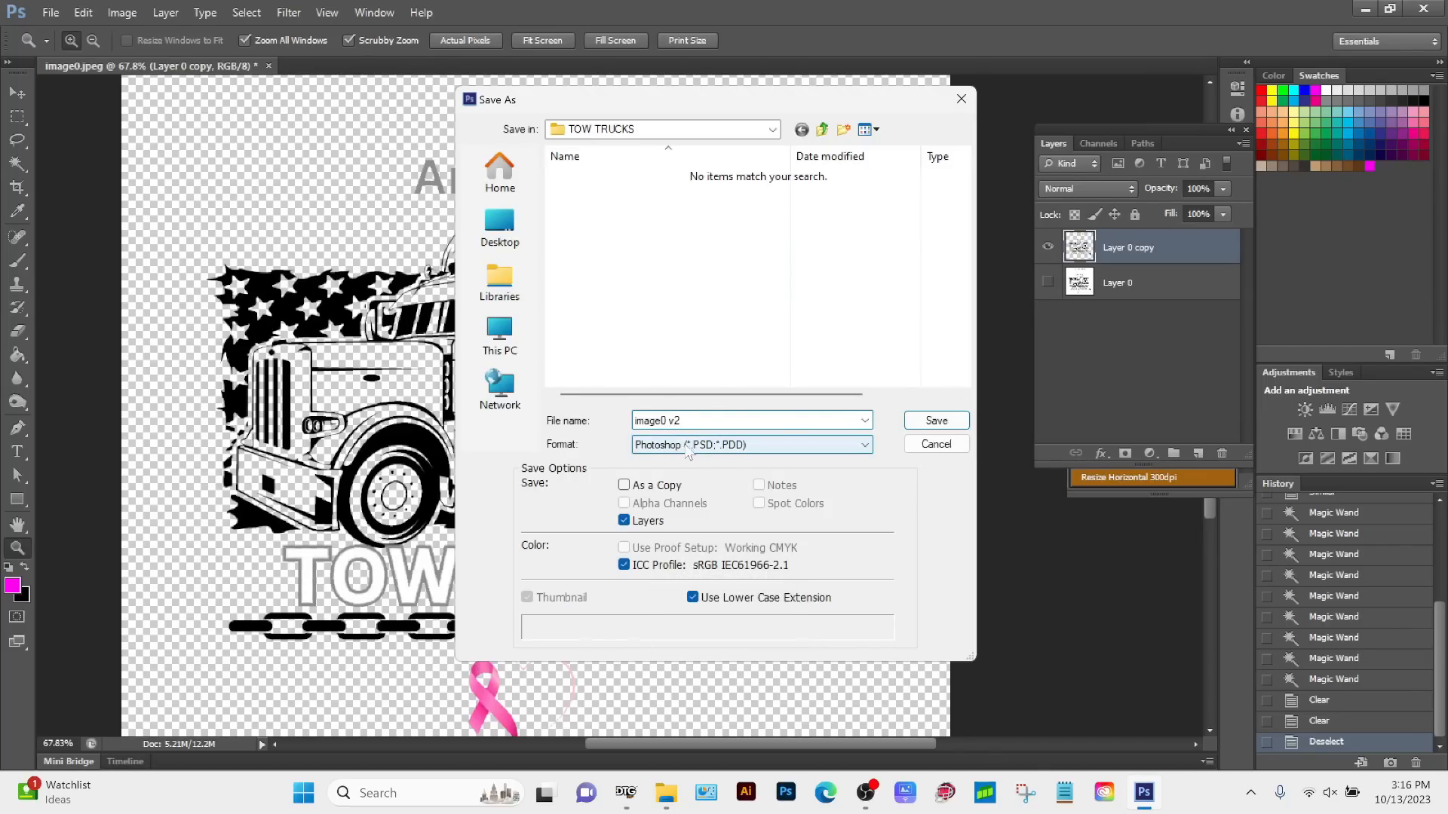
{"action": "left_click", "coordinate": [723, 451]}
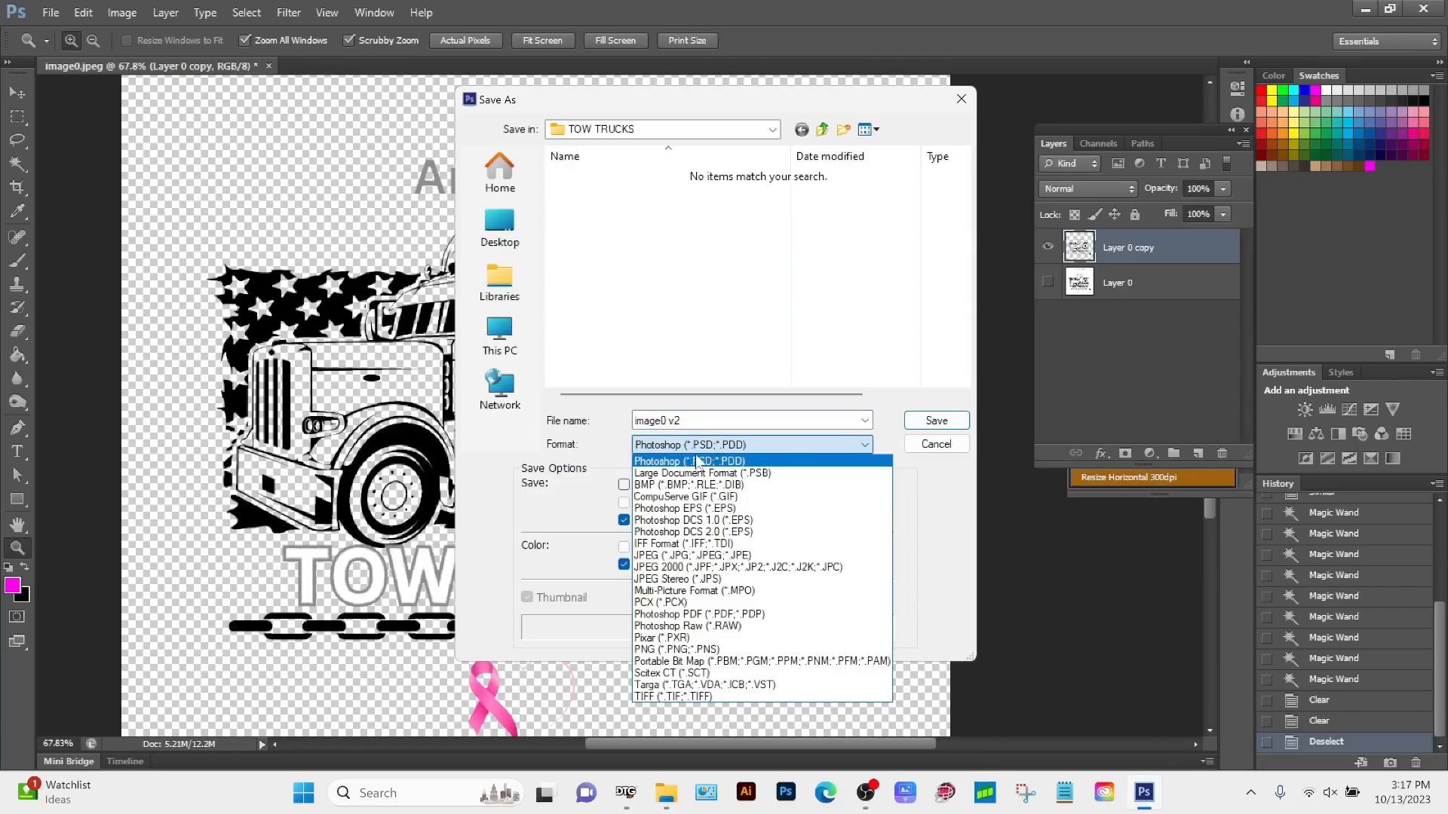
{"action": "left_click", "coordinate": [670, 651]}
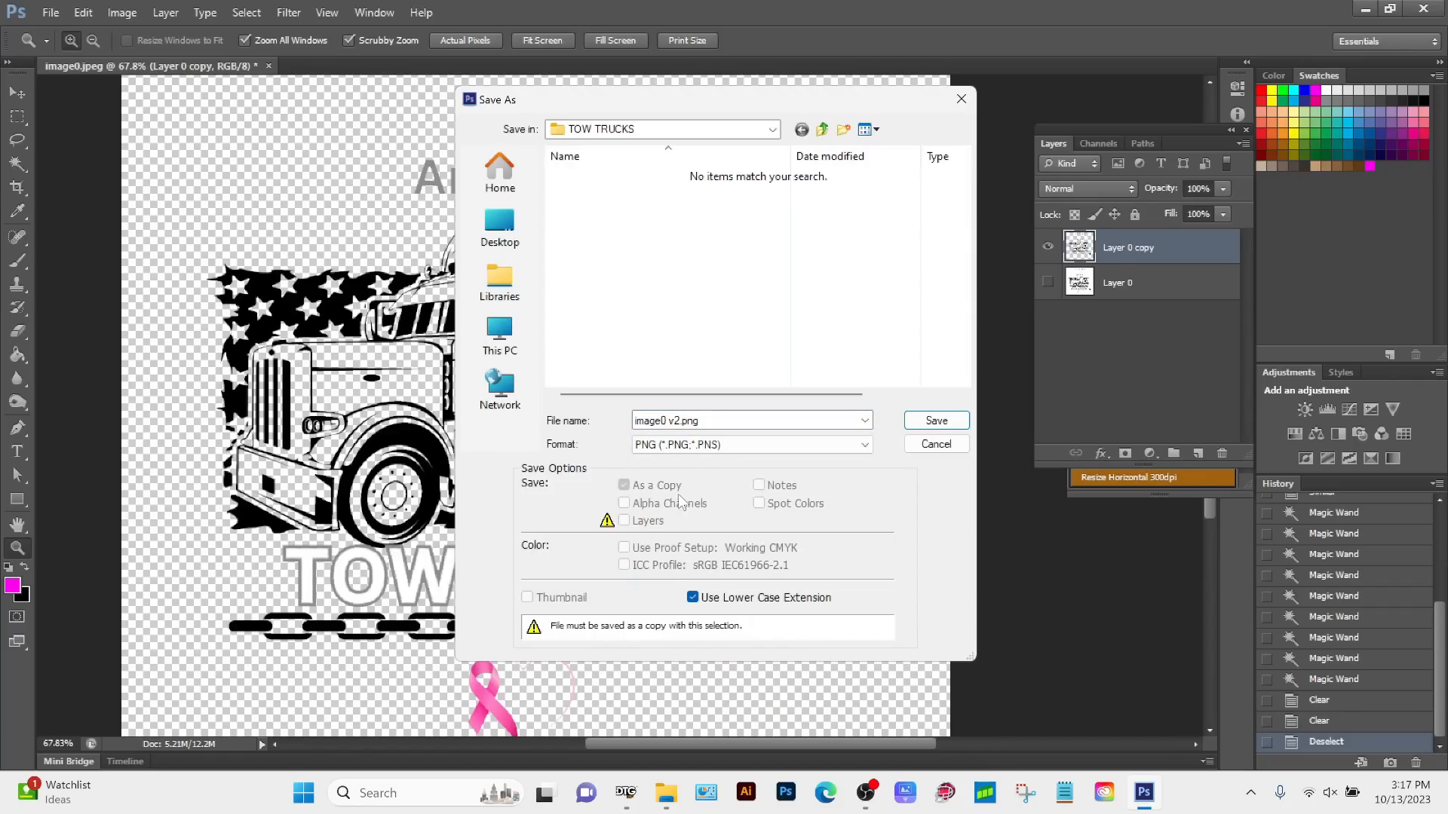
{"action": "left_click", "coordinate": [937, 421]}
{"action": "left_click", "coordinate": [784, 246]}
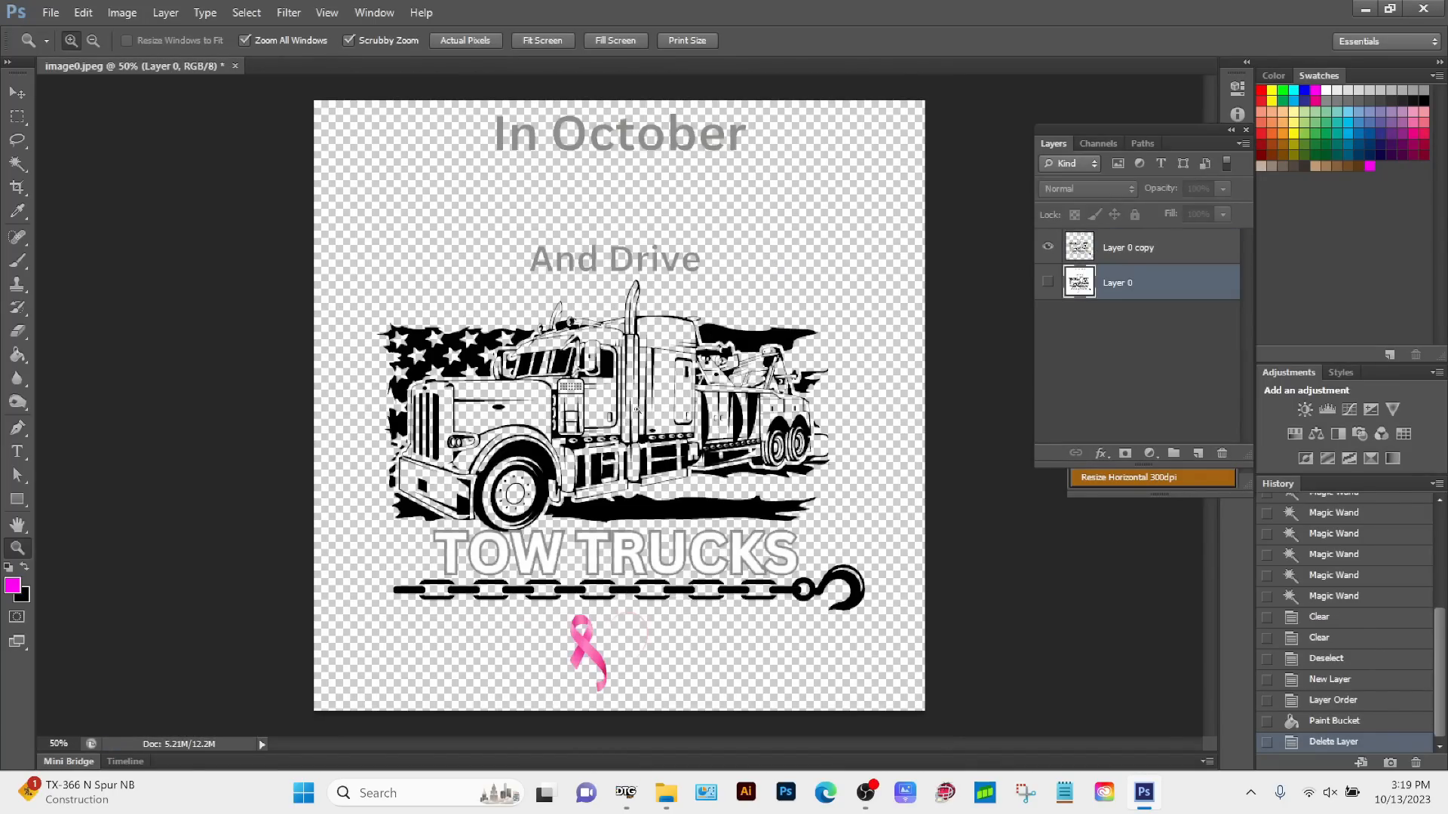
Step: Add a new layer beneath Layer 0 and fill it with the magenta foreground colour using the Paint Bucket
{"action": "left_click", "coordinate": [1165, 253]}
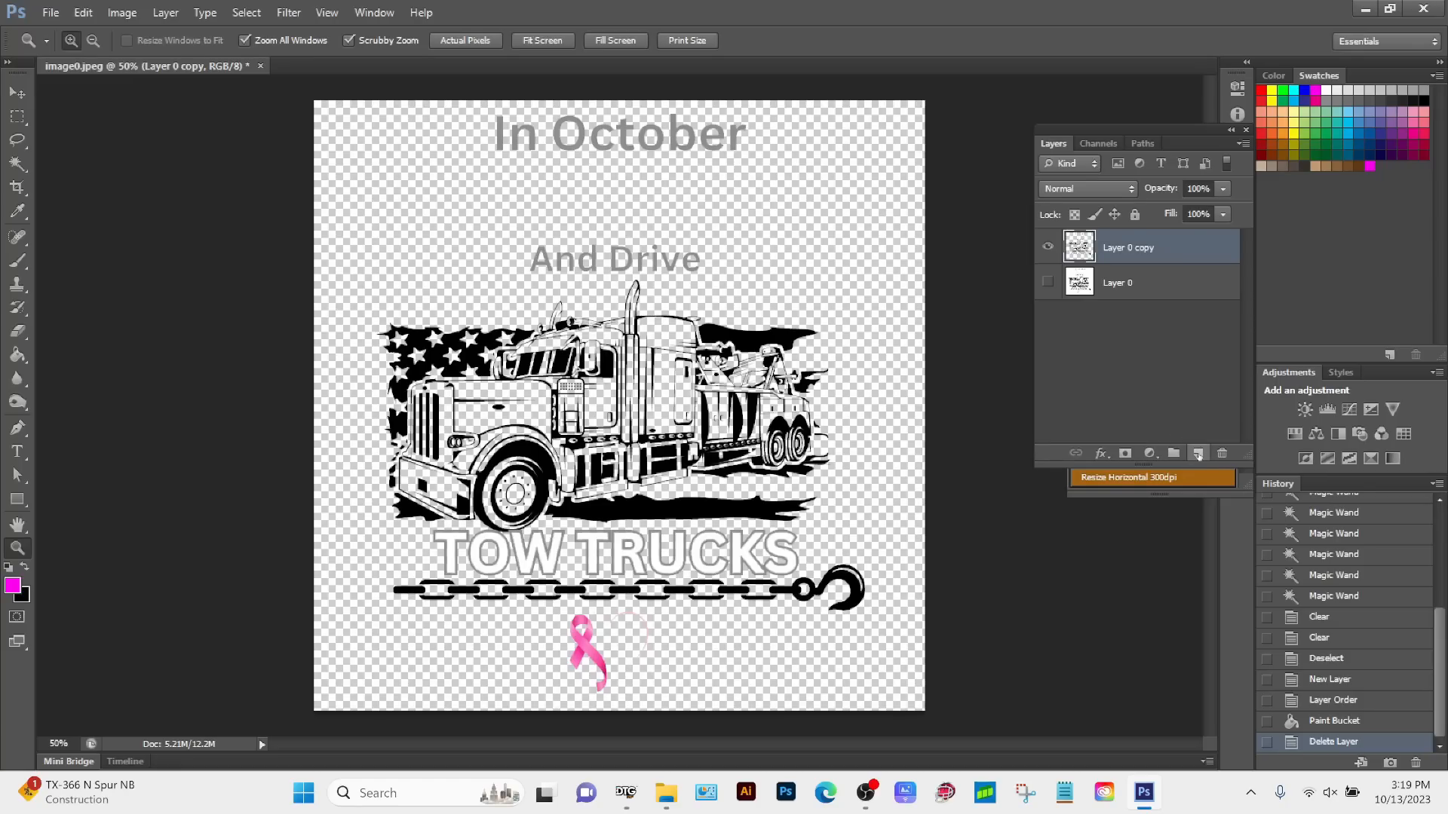
{"action": "left_click", "coordinate": [1198, 453]}
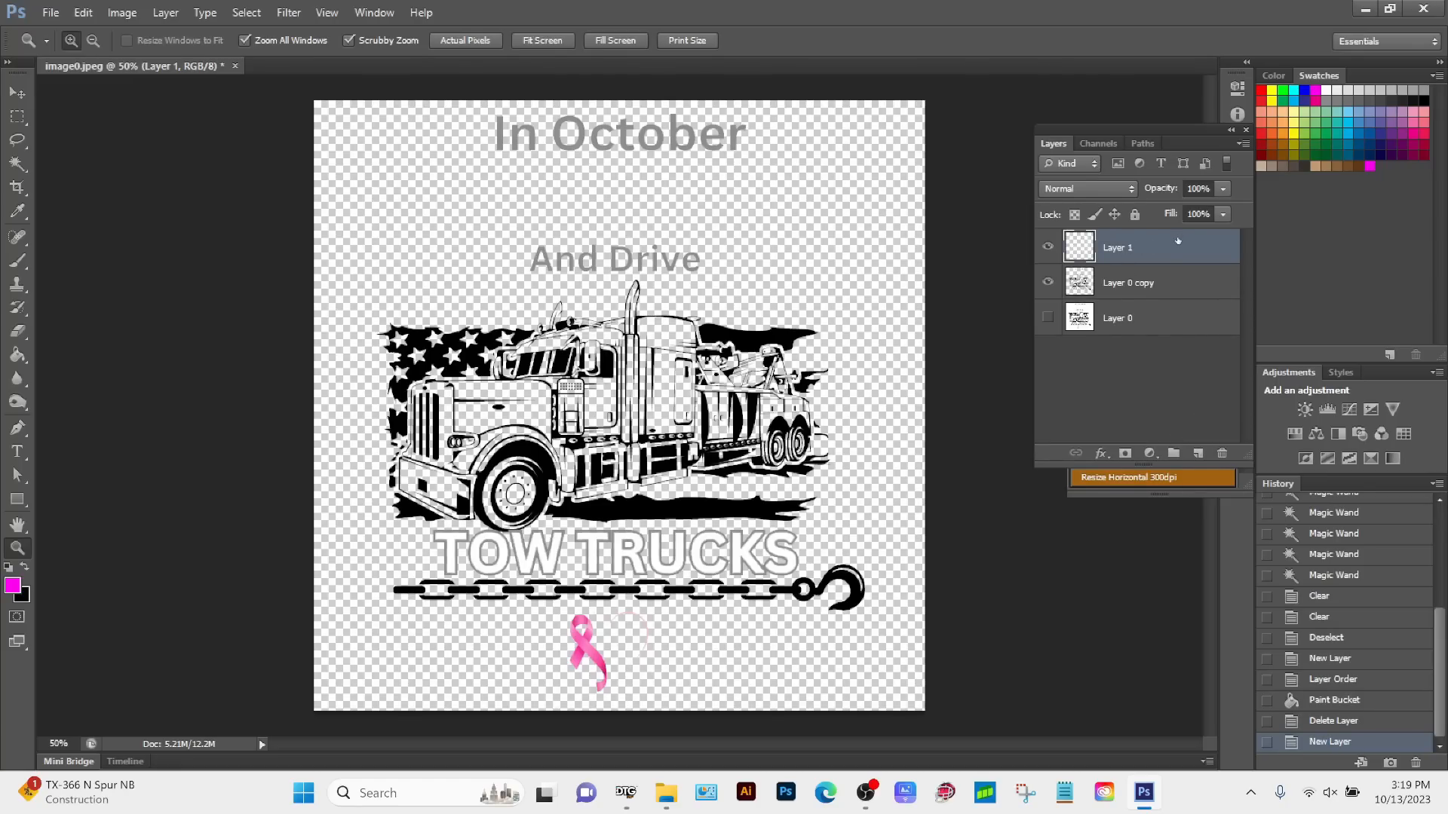
{"action": "left_click_drag", "start_coordinate": [1178, 240], "coordinate": [1188, 344]}
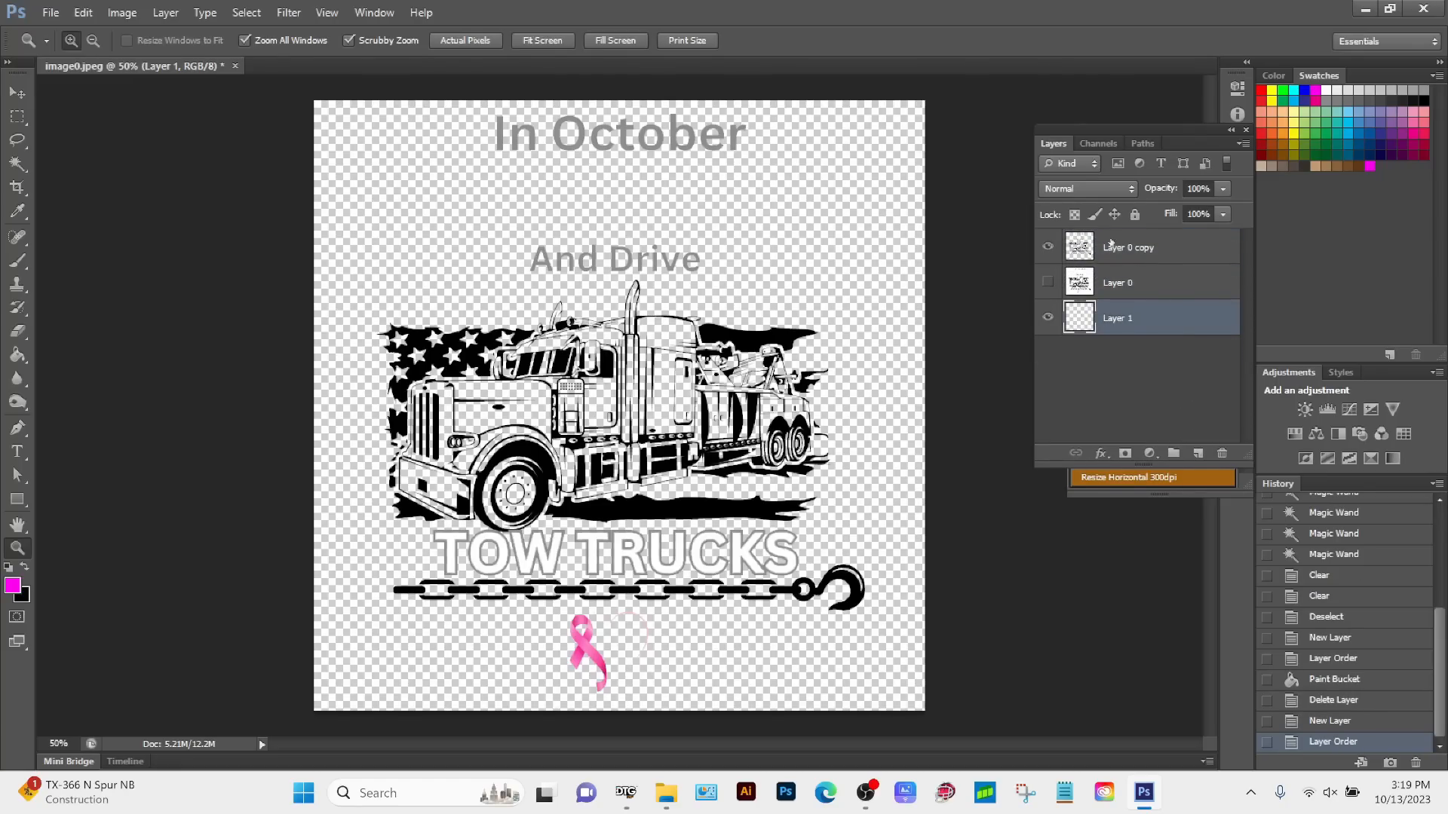
{"action": "left_click", "coordinate": [17, 356]}
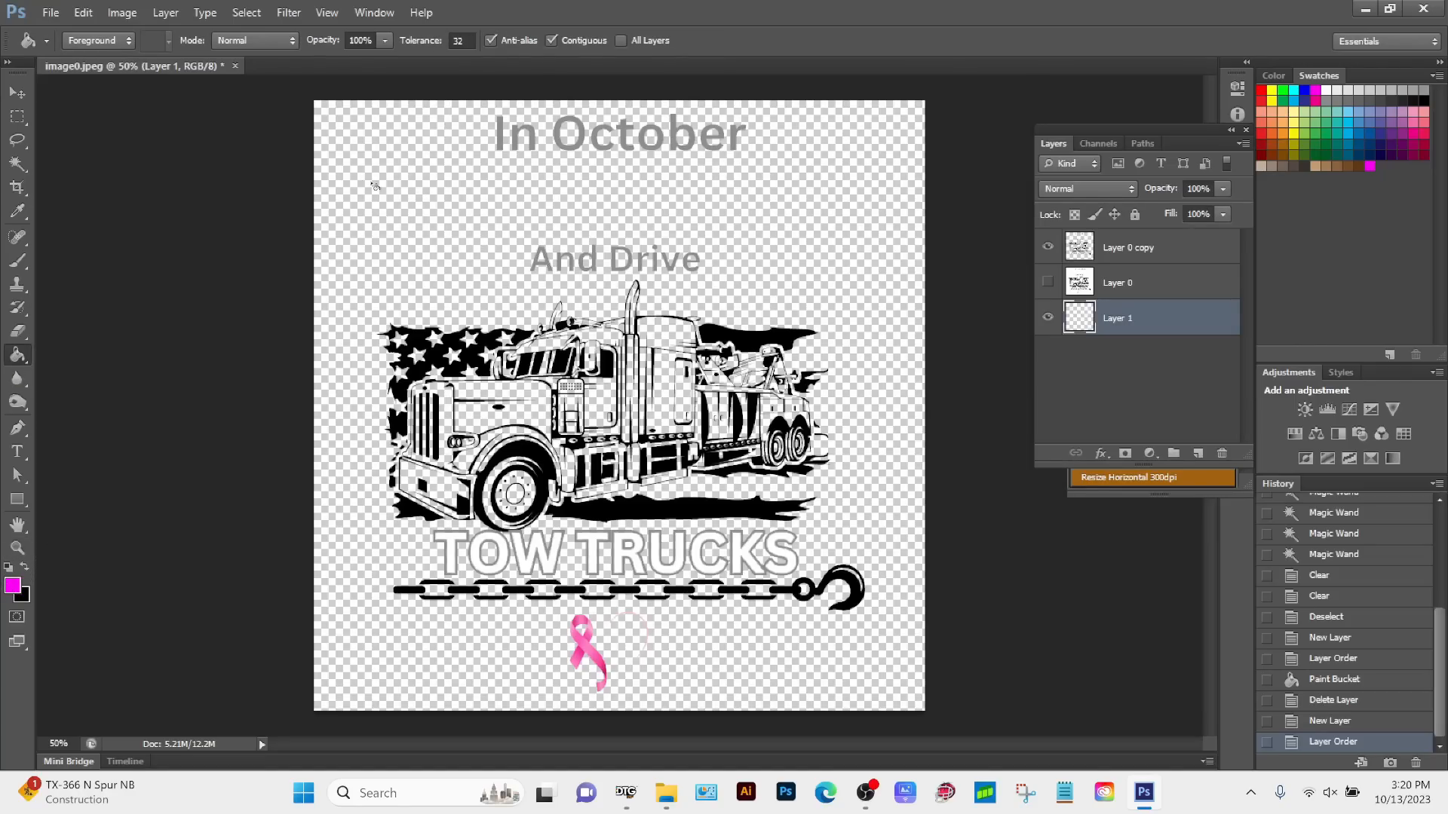
{"action": "left_click", "coordinate": [364, 184]}
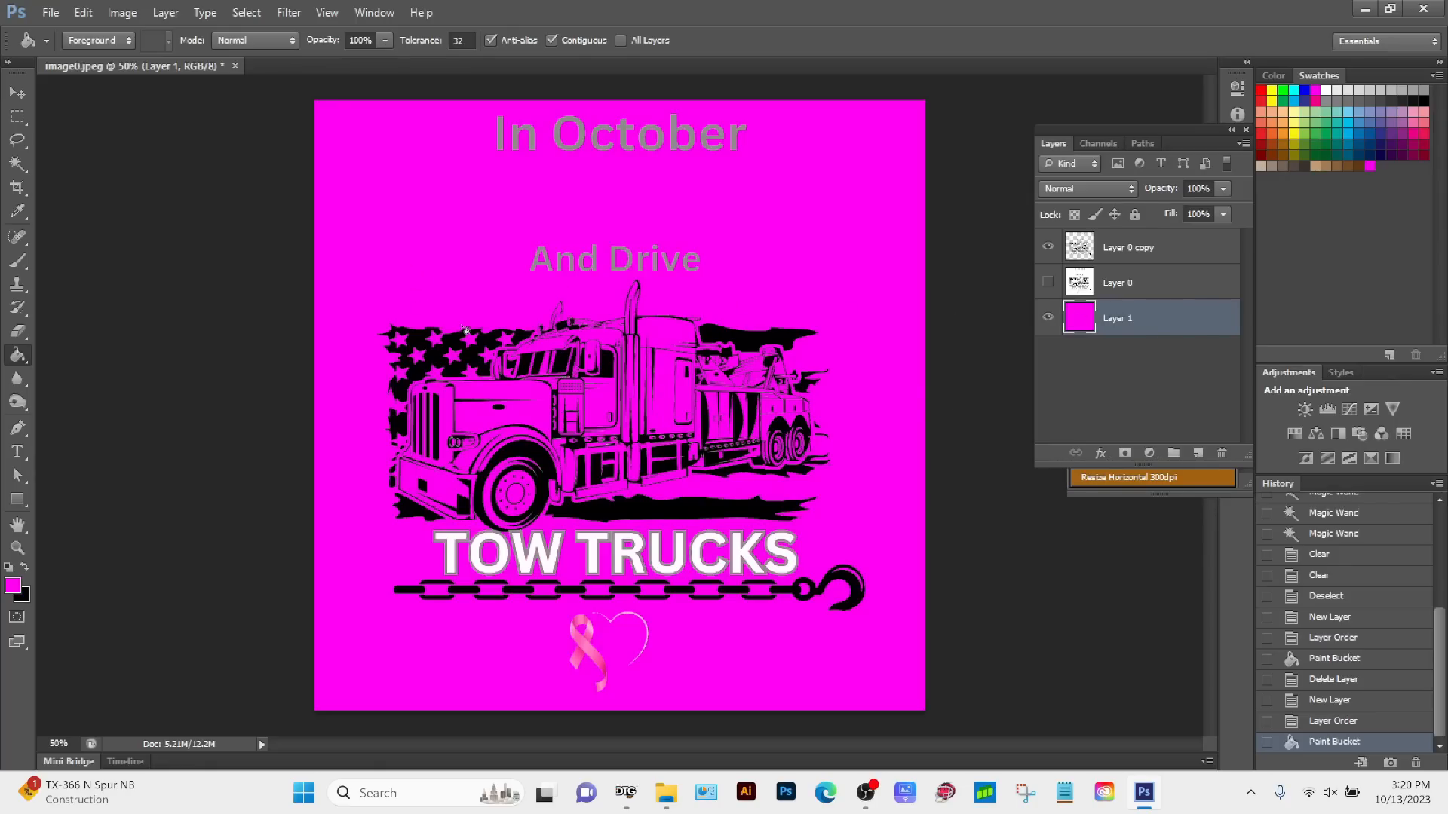
Step: Examine the truck, flag, lettering and chain up close against the magenta backdrop for leftover white and grey pixels
{"action": "key", "text": "z"}
{"action": "left_click", "coordinate": [596, 292]}
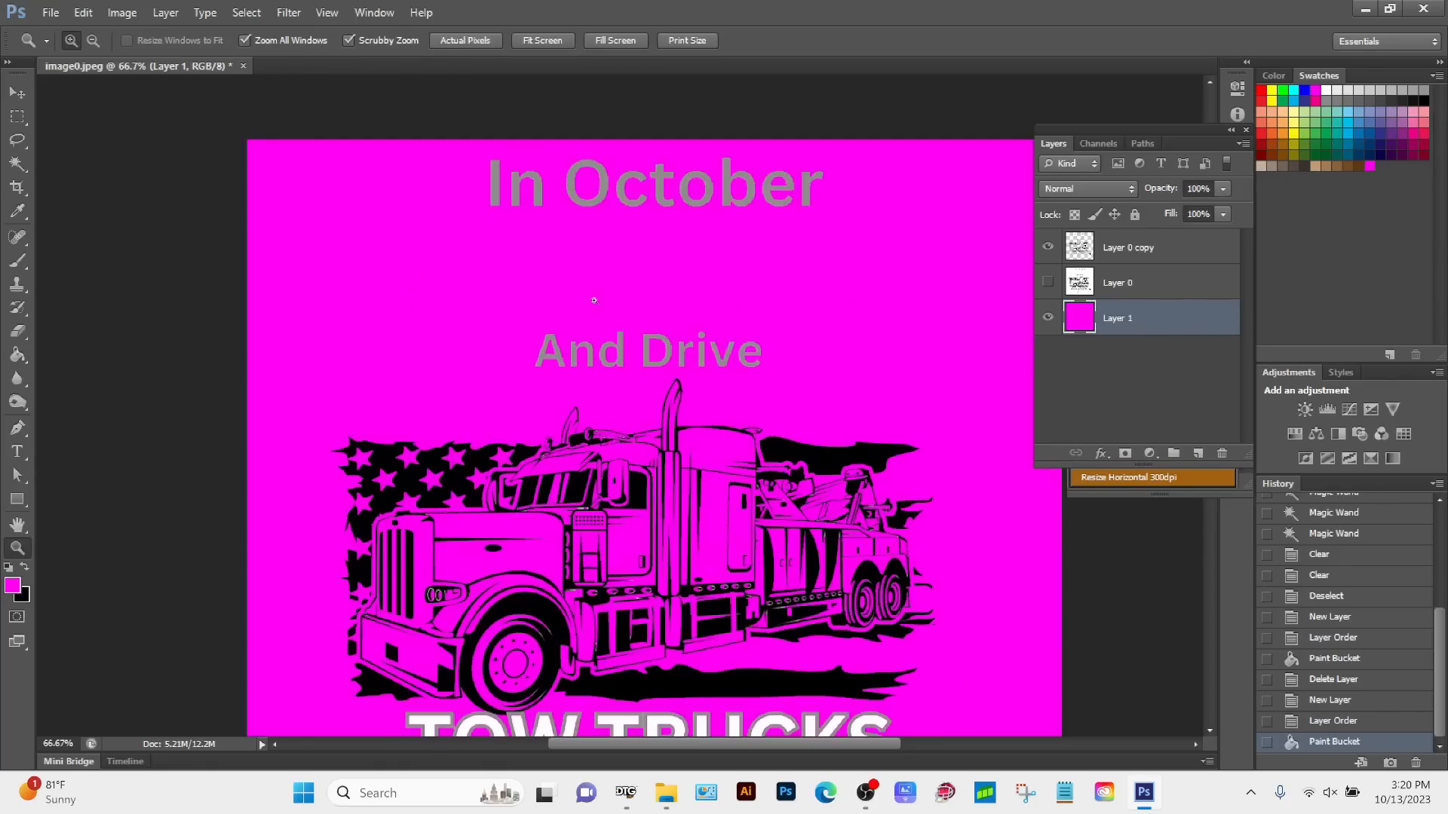
{"action": "left_click", "coordinate": [674, 457]}
{"action": "left_click_drag", "start_coordinate": [379, 729], "coordinate": [622, 369]}
{"action": "left_click", "coordinate": [620, 259]}
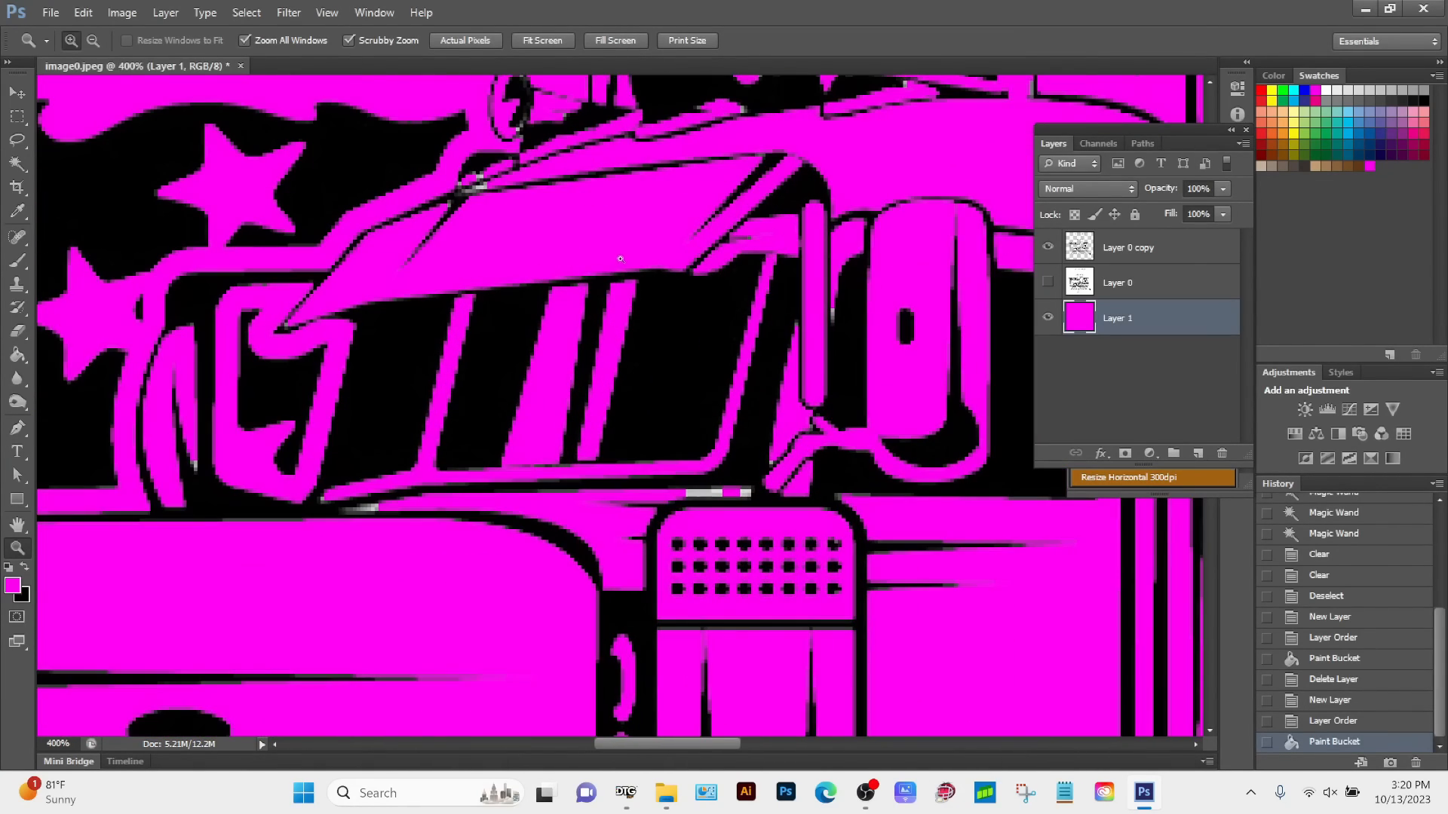
{"action": "left_click_drag", "start_coordinate": [486, 182], "coordinate": [478, 220]}
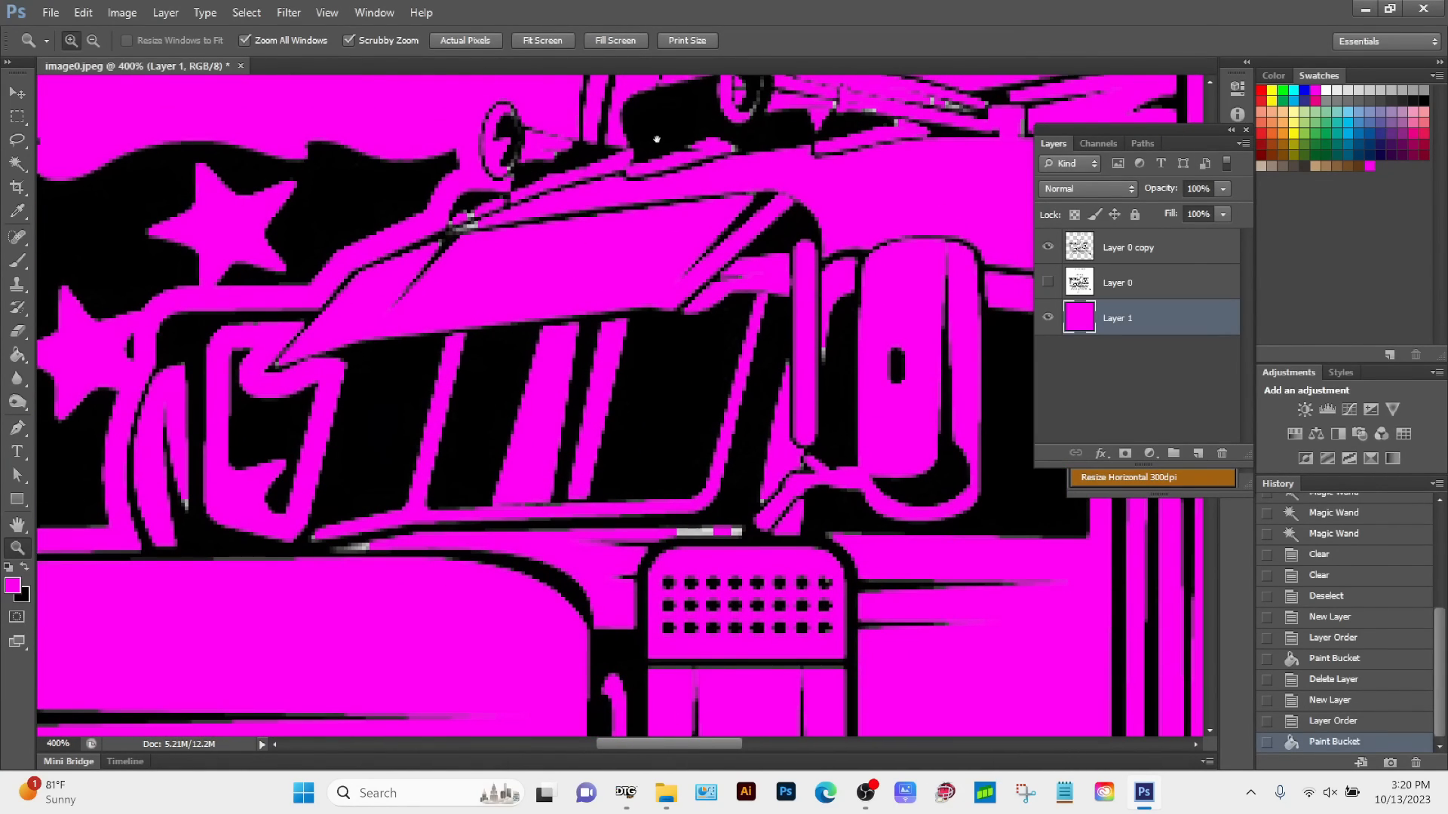
{"action": "left_click_drag", "start_coordinate": [852, 98], "coordinate": [732, 358]}
{"action": "left_click_drag", "start_coordinate": [942, 428], "coordinate": [613, 380]}
{"action": "left_click_drag", "start_coordinate": [678, 509], "coordinate": [708, 255]}
{"action": "left_click_drag", "start_coordinate": [550, 646], "coordinate": [937, 317]}
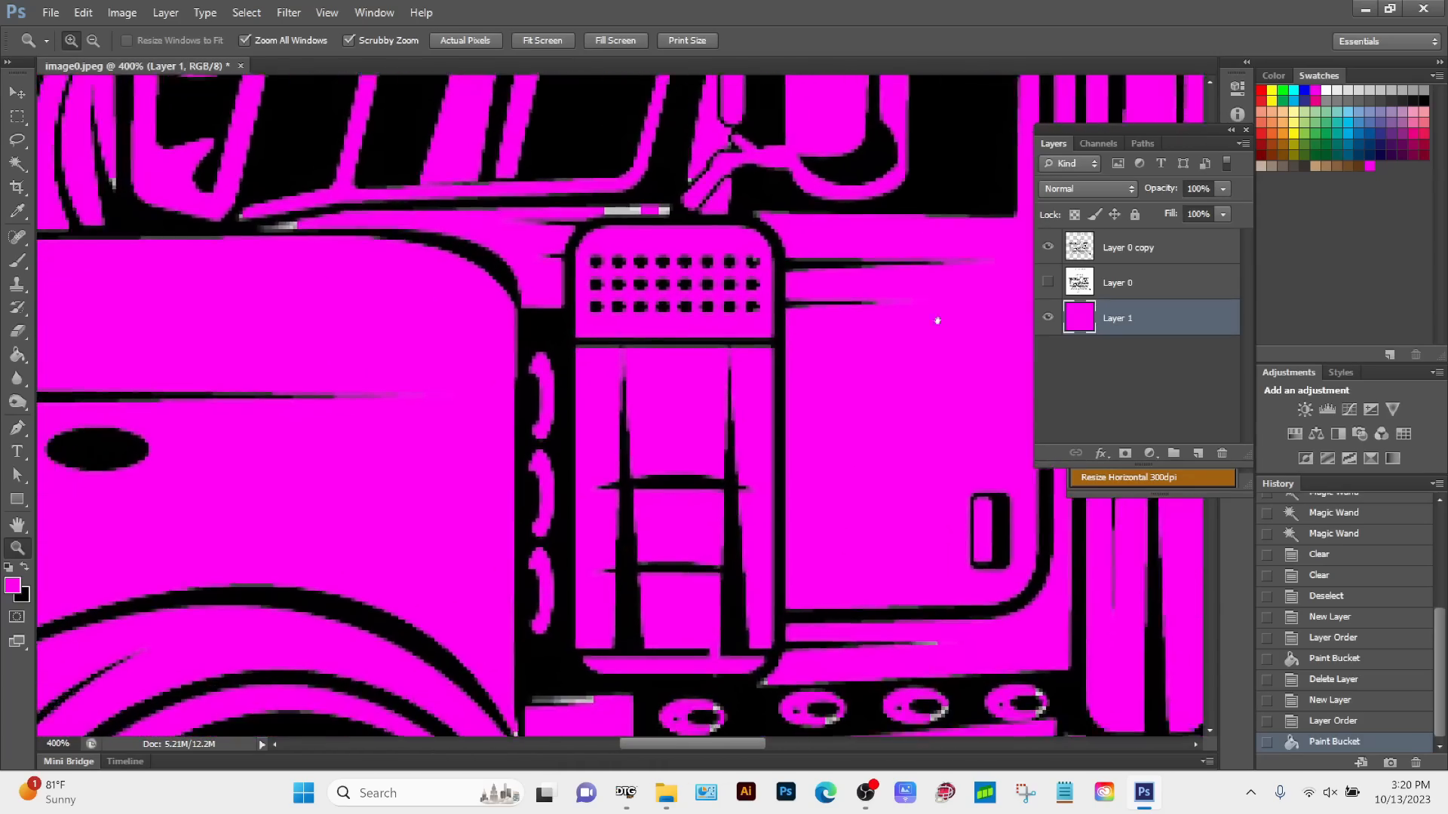
{"action": "left_click_drag", "start_coordinate": [380, 513], "coordinate": [917, 295]}
{"action": "left_click_drag", "start_coordinate": [327, 415], "coordinate": [618, 398]}
{"action": "mouse_move", "coordinate": [482, 307]}
{"action": "left_mouse_down"}
{"action": "mouse_move", "coordinate": [747, 604]}
{"action": "mouse_move", "coordinate": [483, 287]}
{"action": "left_mouse_up"}
{"action": "left_click_drag", "start_coordinate": [938, 726], "coordinate": [653, 401]}
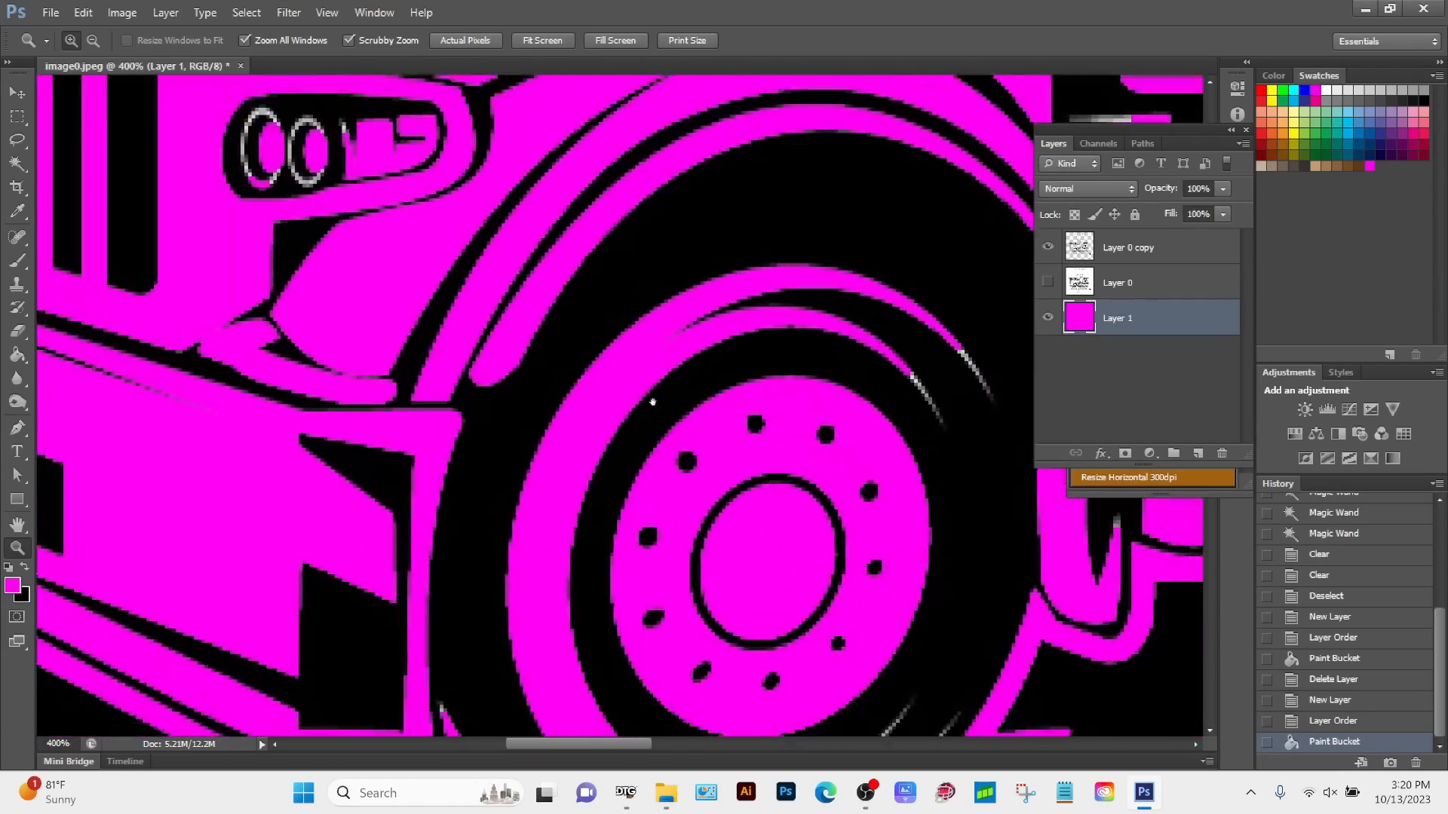
{"action": "left_click_drag", "start_coordinate": [776, 677], "coordinate": [574, 410]}
{"action": "left_click_drag", "start_coordinate": [442, 715], "coordinate": [662, 372]}
{"action": "left_click_drag", "start_coordinate": [483, 381], "coordinate": [540, 407]}
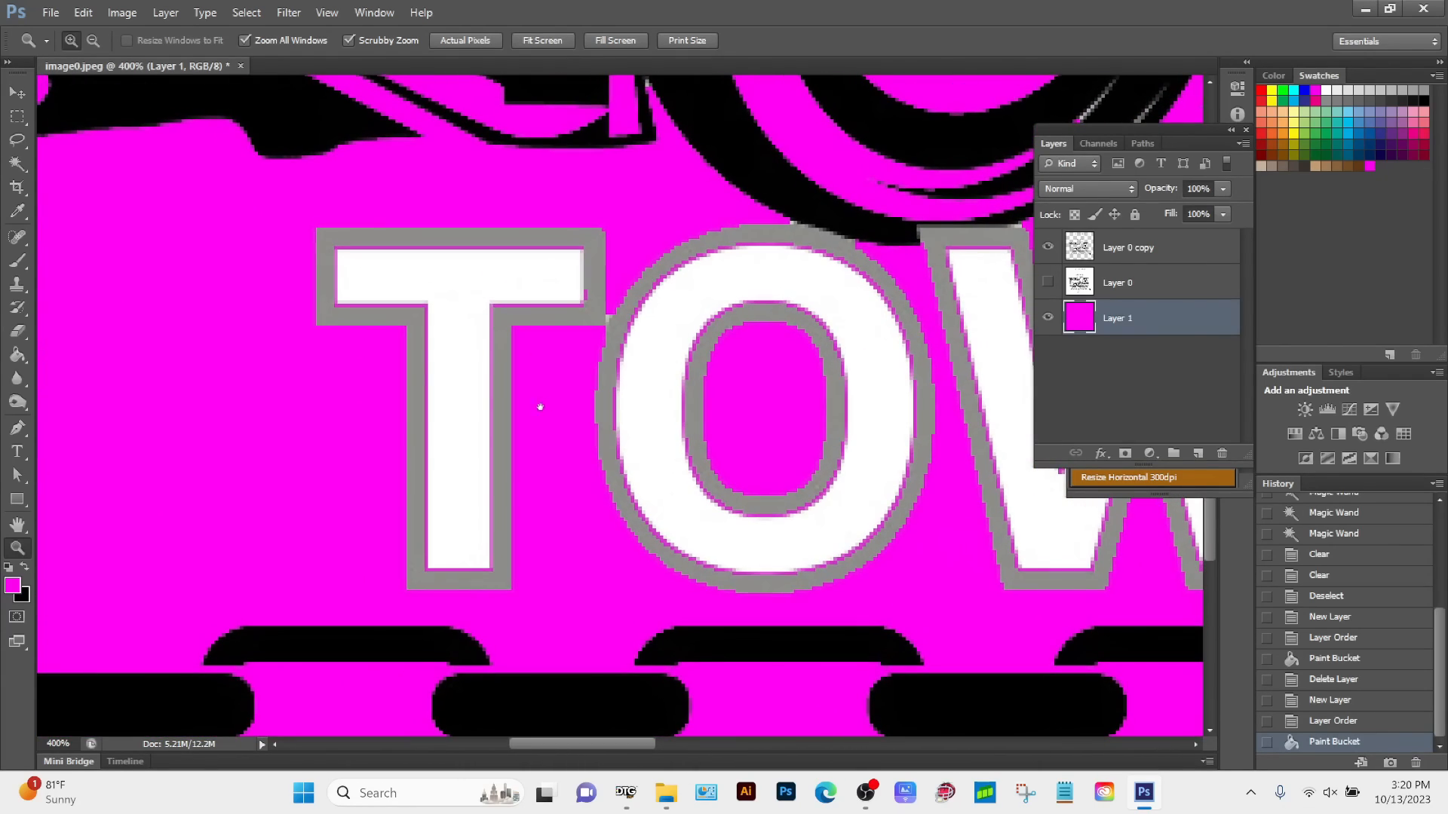
{"action": "left_click_drag", "start_coordinate": [596, 317], "coordinate": [590, 136]}
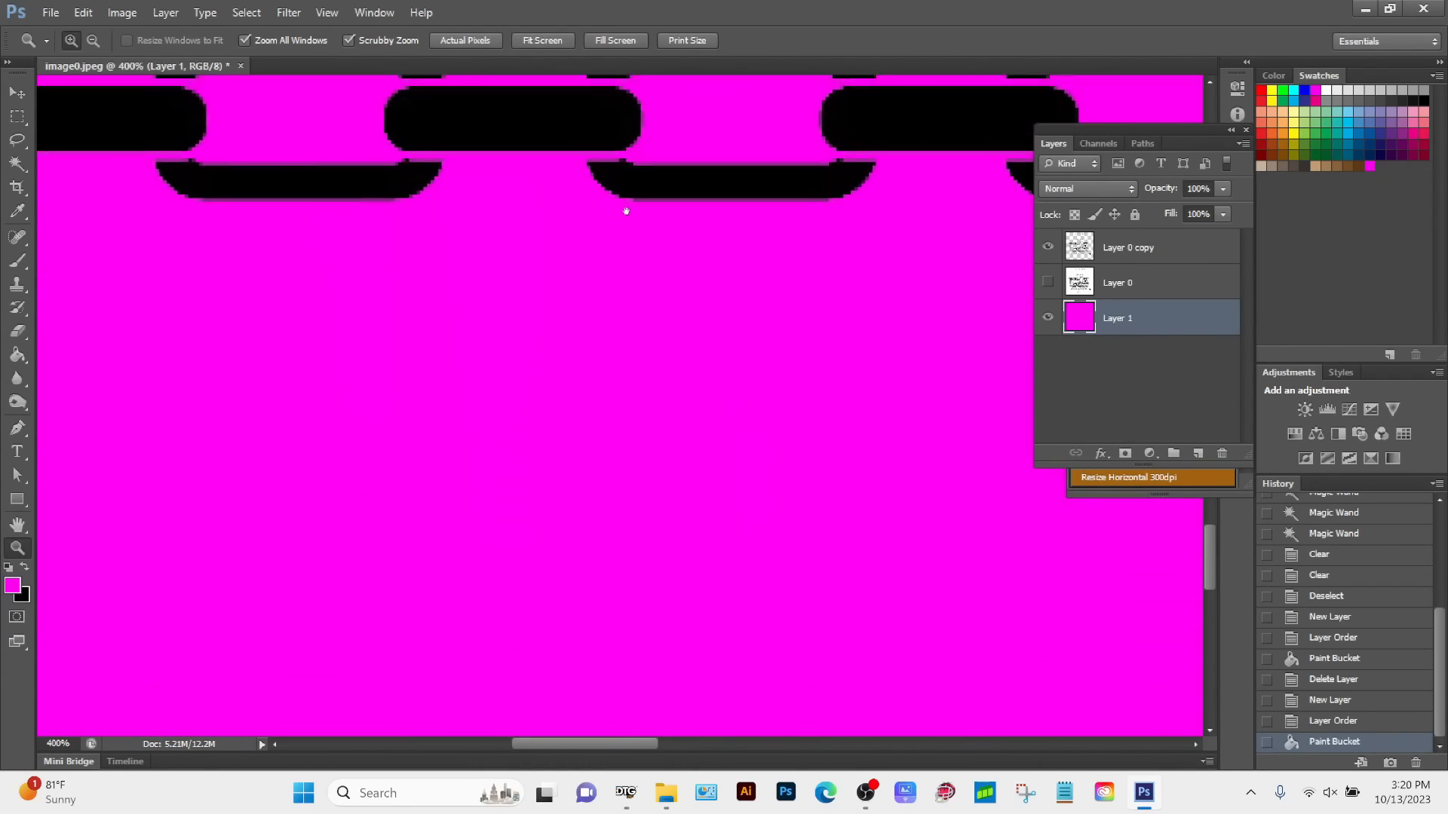
{"action": "left_click_drag", "start_coordinate": [623, 210], "coordinate": [462, 449]}
{"action": "left_click_drag", "start_coordinate": [477, 229], "coordinate": [567, 473]}
{"action": "left_click", "coordinate": [567, 474], "text": "alt"}
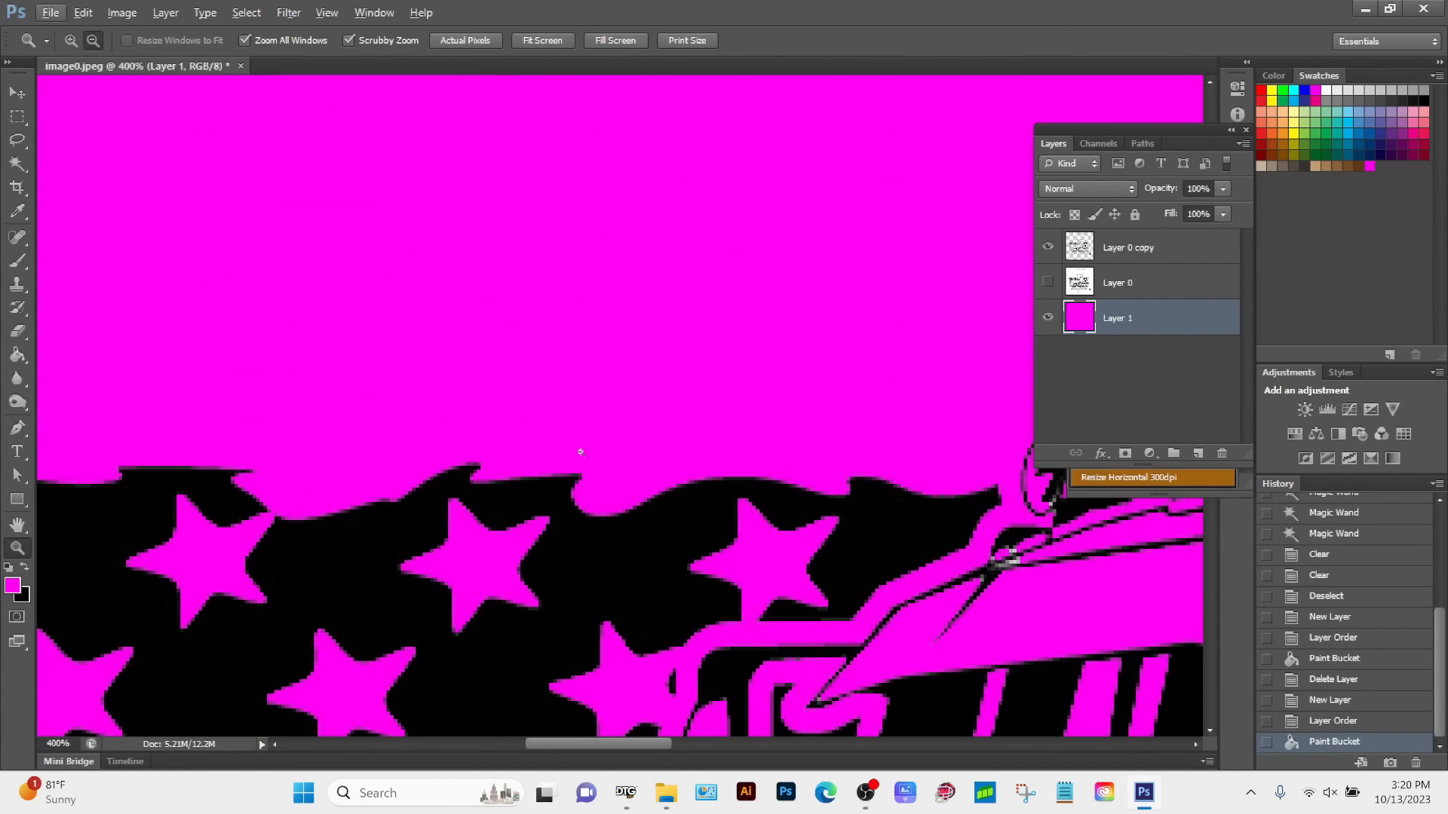
{"action": "left_click", "coordinate": [591, 467], "text": "alt"}
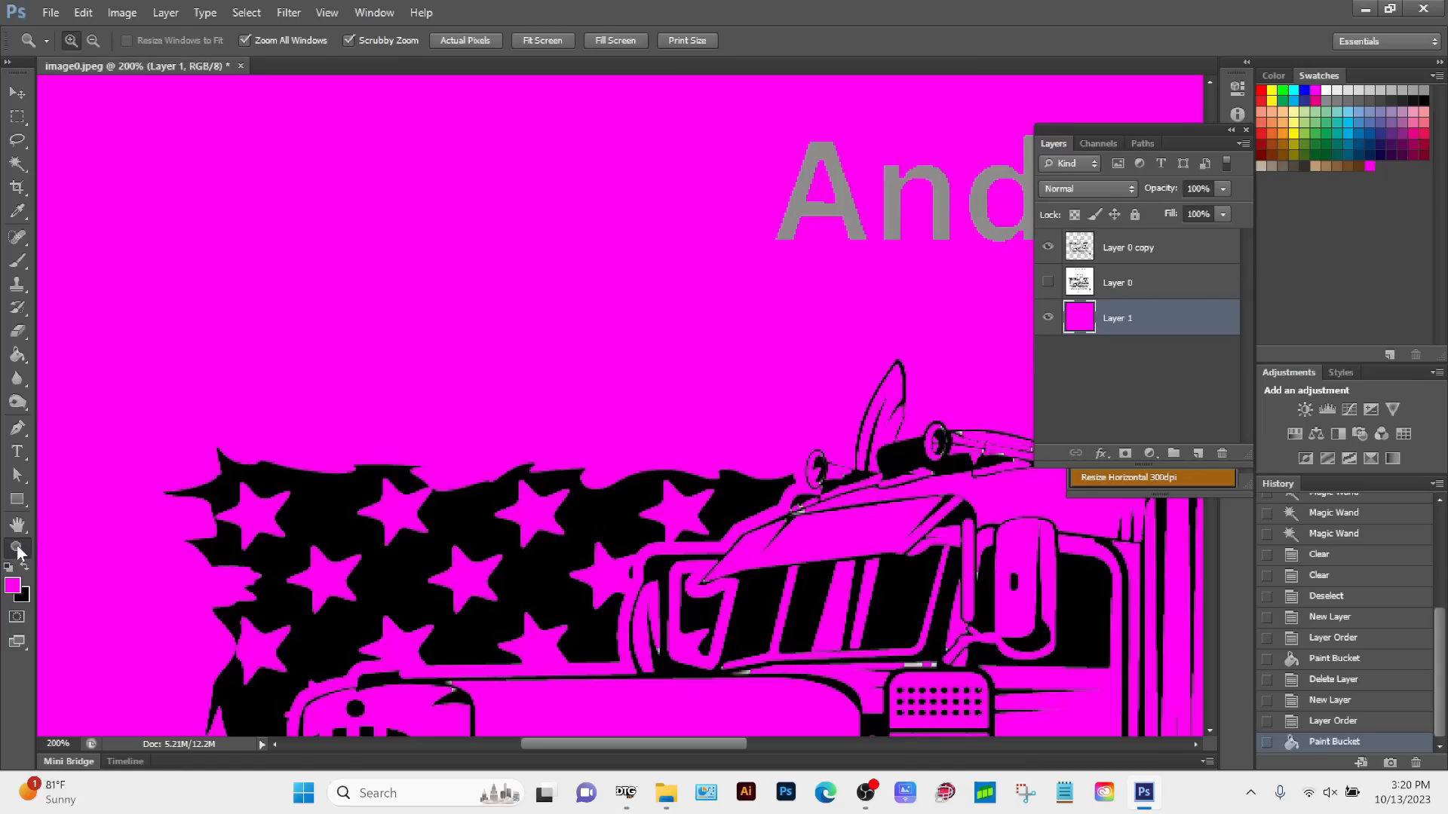
{"action": "key", "text": "alt"}
{"action": "left_click", "coordinate": [775, 463], "text": "alt"}
{"action": "left_click_drag", "start_coordinate": [783, 525], "coordinate": [597, 322]}
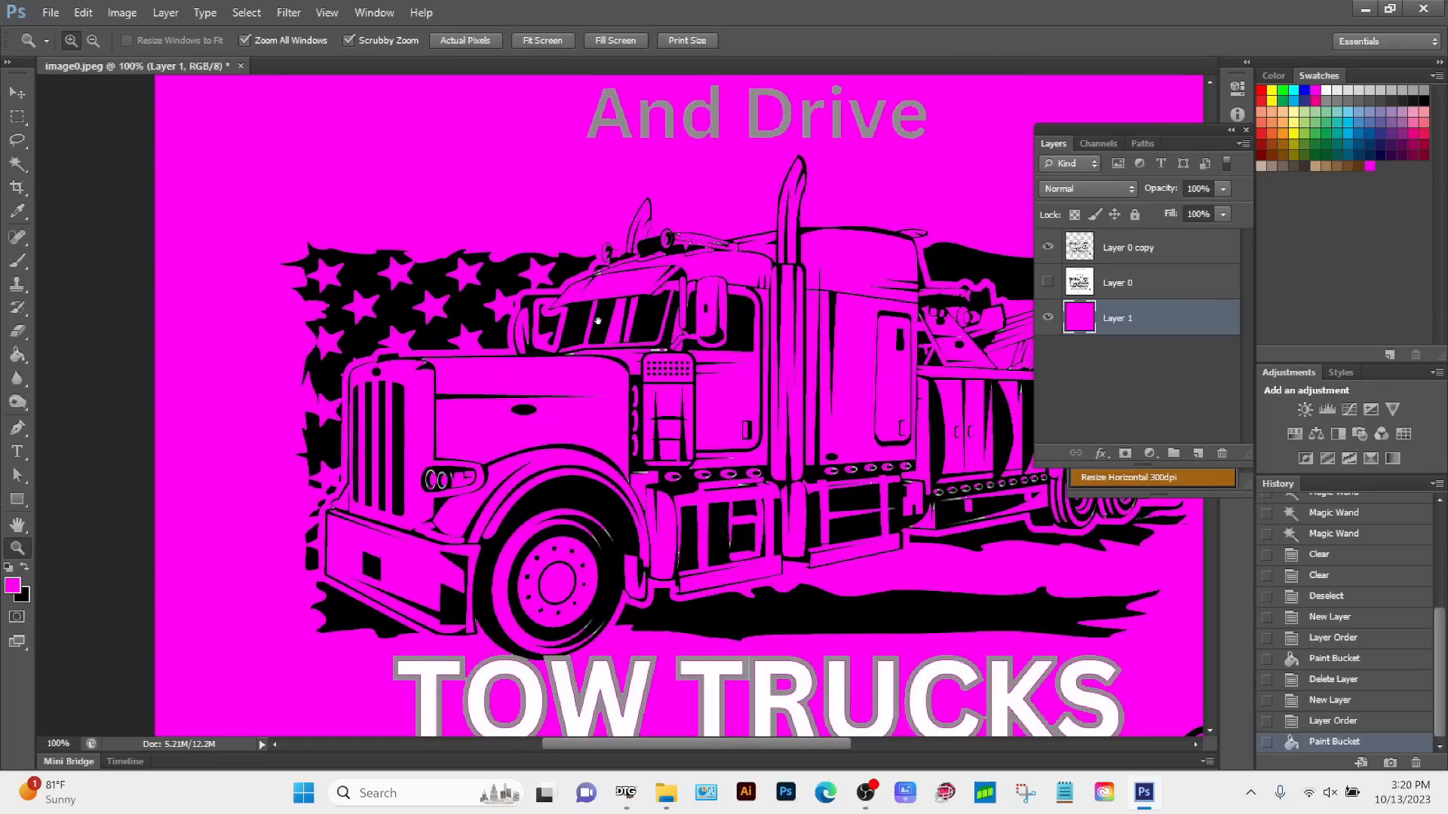
{"action": "left_click_drag", "start_coordinate": [611, 268], "coordinate": [610, 268]}
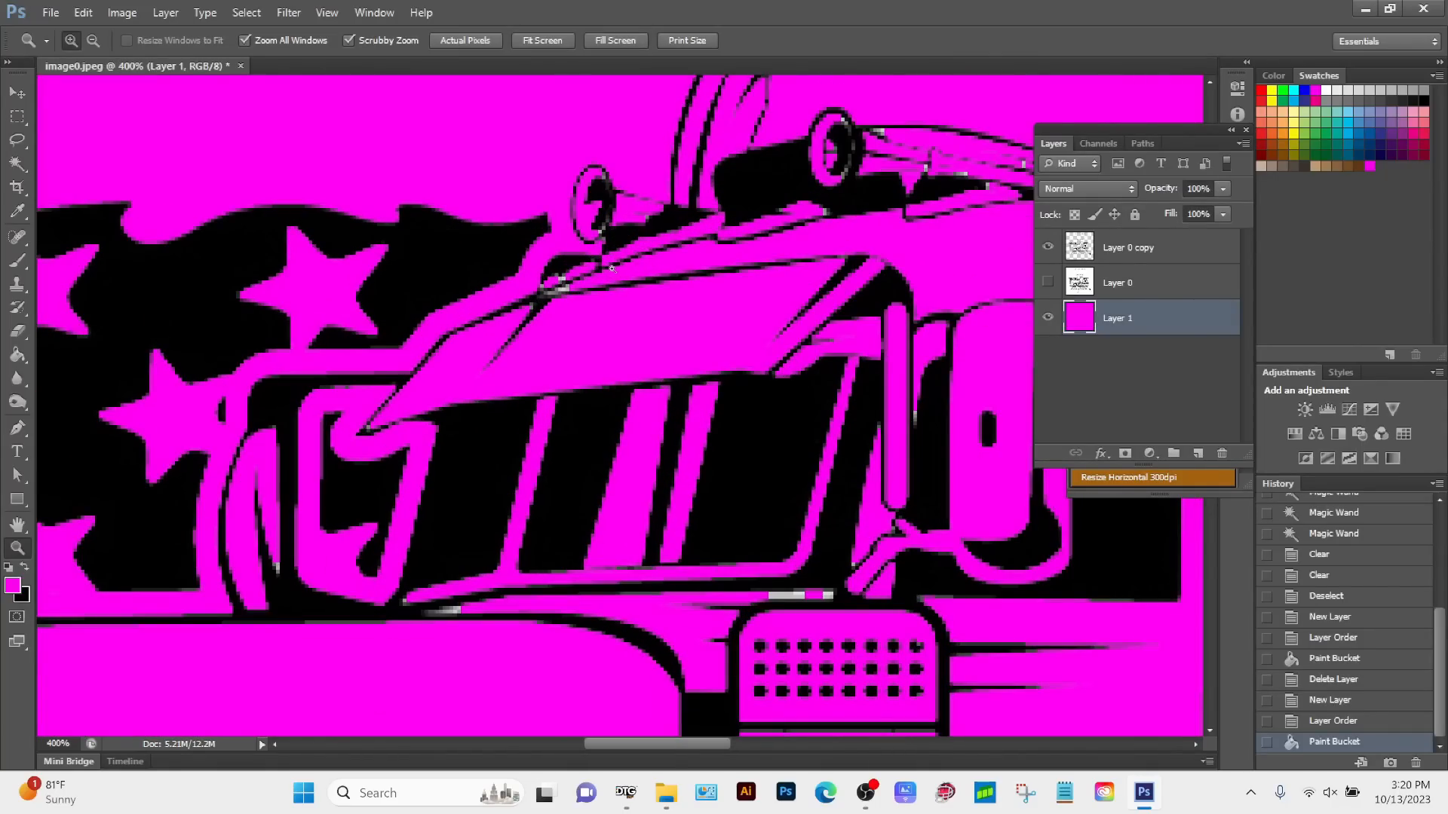
Step: Duplicate Layer 0 copy and hide the layer it was duplicated from
{"action": "left_click", "coordinate": [20, 168]}
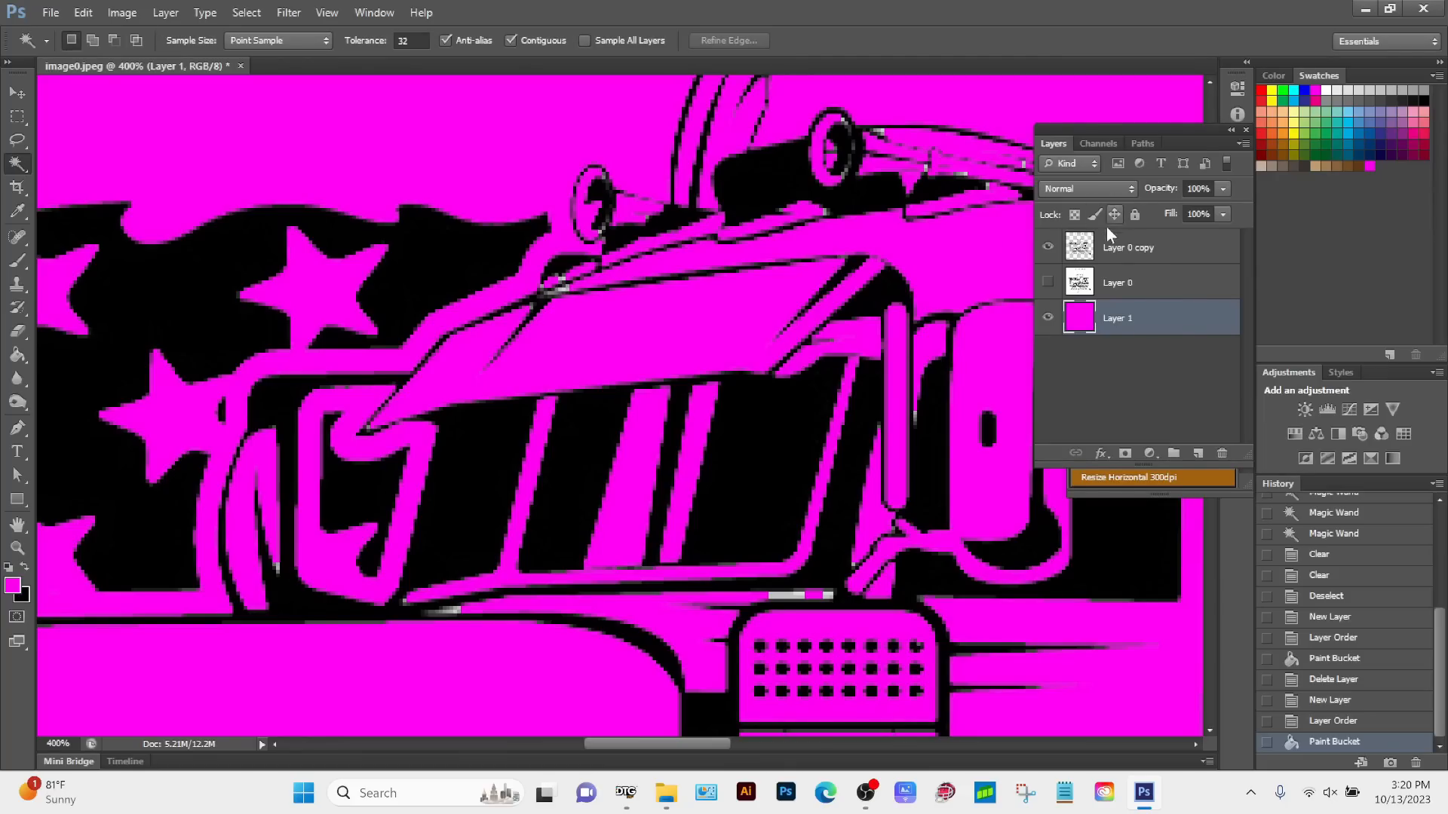
{"action": "left_click", "coordinate": [1169, 251]}
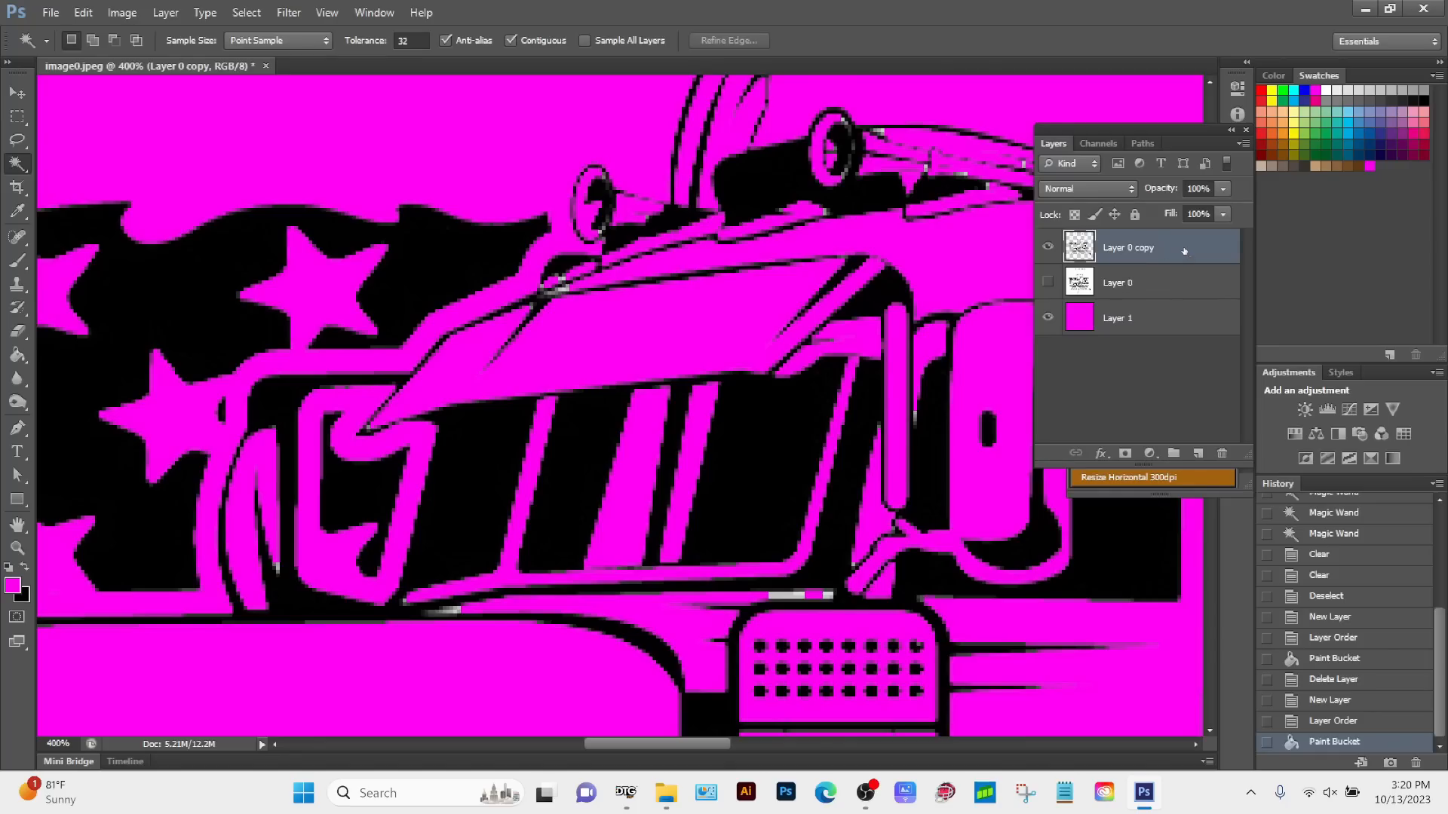
{"action": "left_click_drag", "start_coordinate": [1183, 249], "coordinate": [1198, 454]}
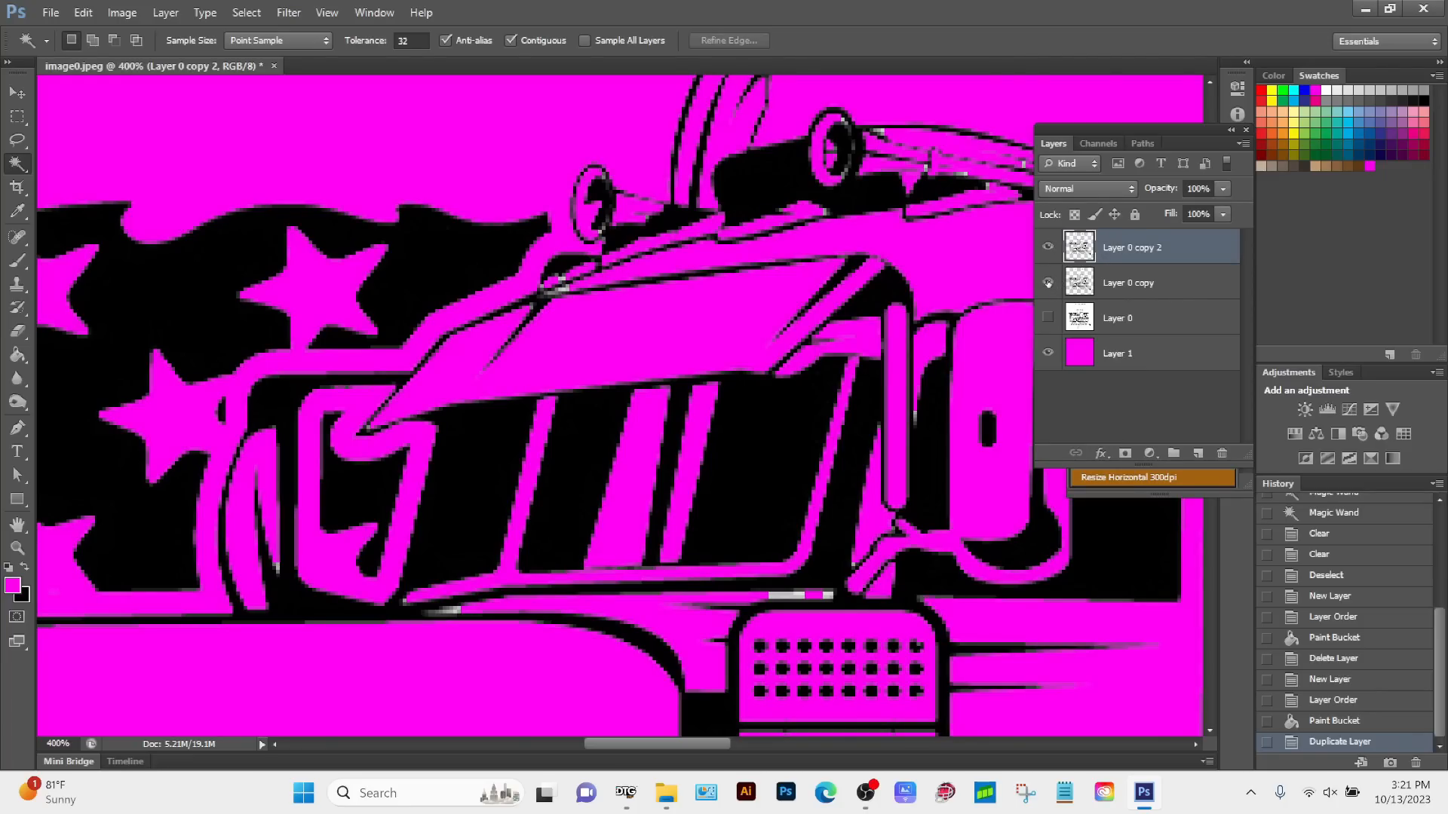
{"action": "left_click", "coordinate": [1047, 283]}
Step: Try to select the stray grey pixel at the pointed corner above the truck's windshield with the Magic Wand at tolerance 32
{"action": "left_click", "coordinate": [372, 420]}
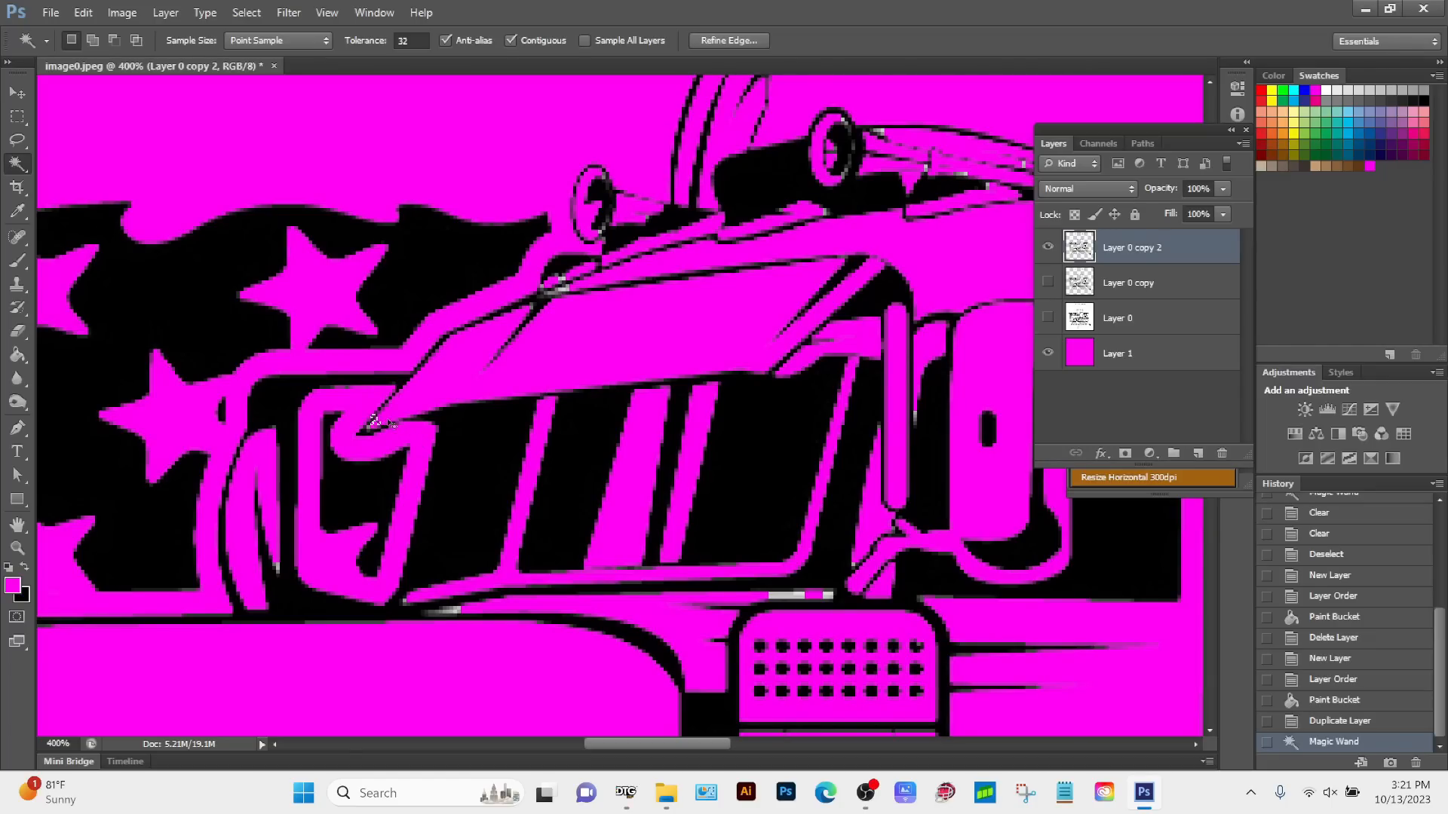
{"action": "key", "text": "ctrl+d"}
{"action": "key", "text": "z"}
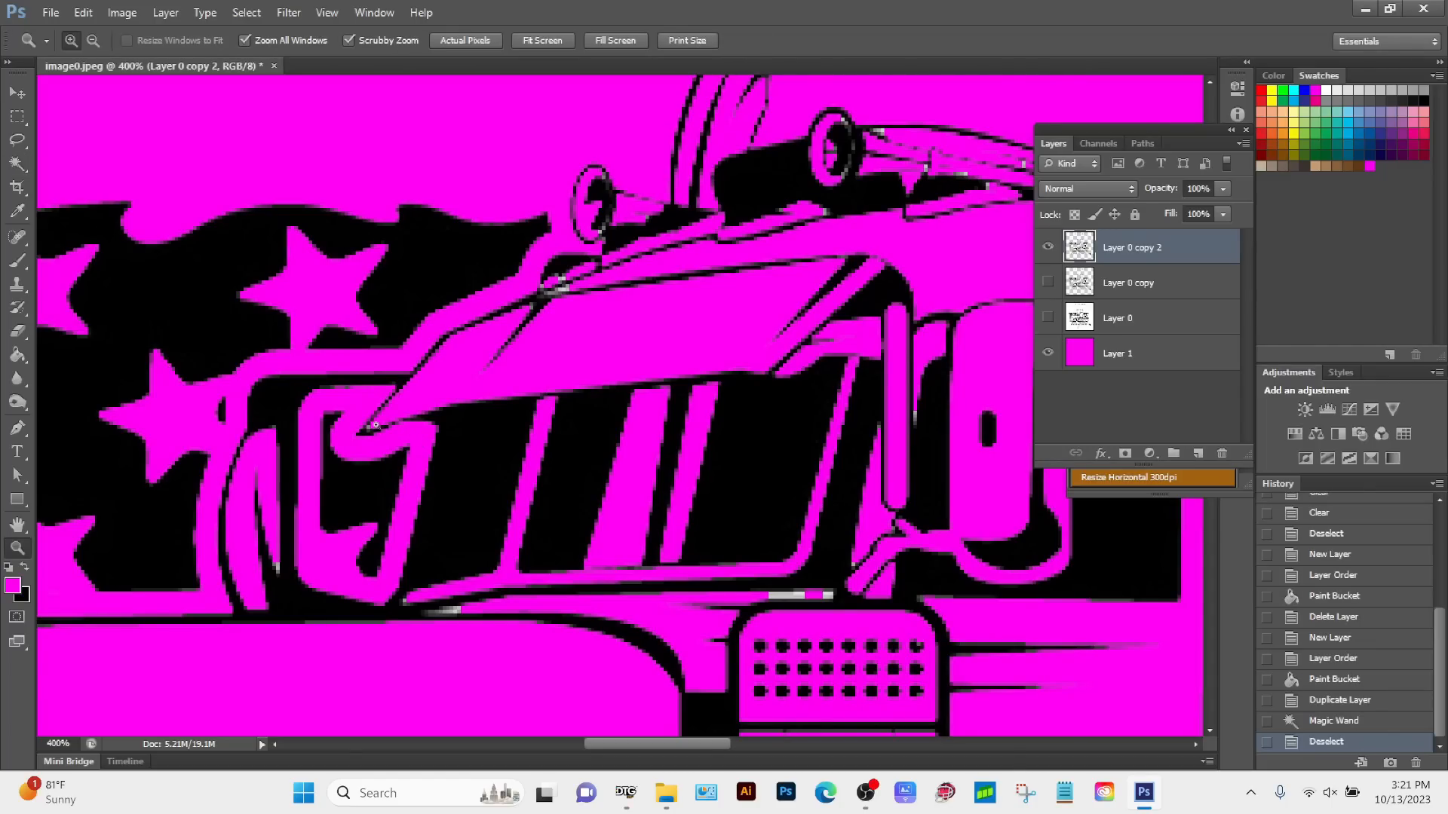
{"action": "left_click", "coordinate": [375, 424]}
{"action": "left_click", "coordinate": [376, 425]}
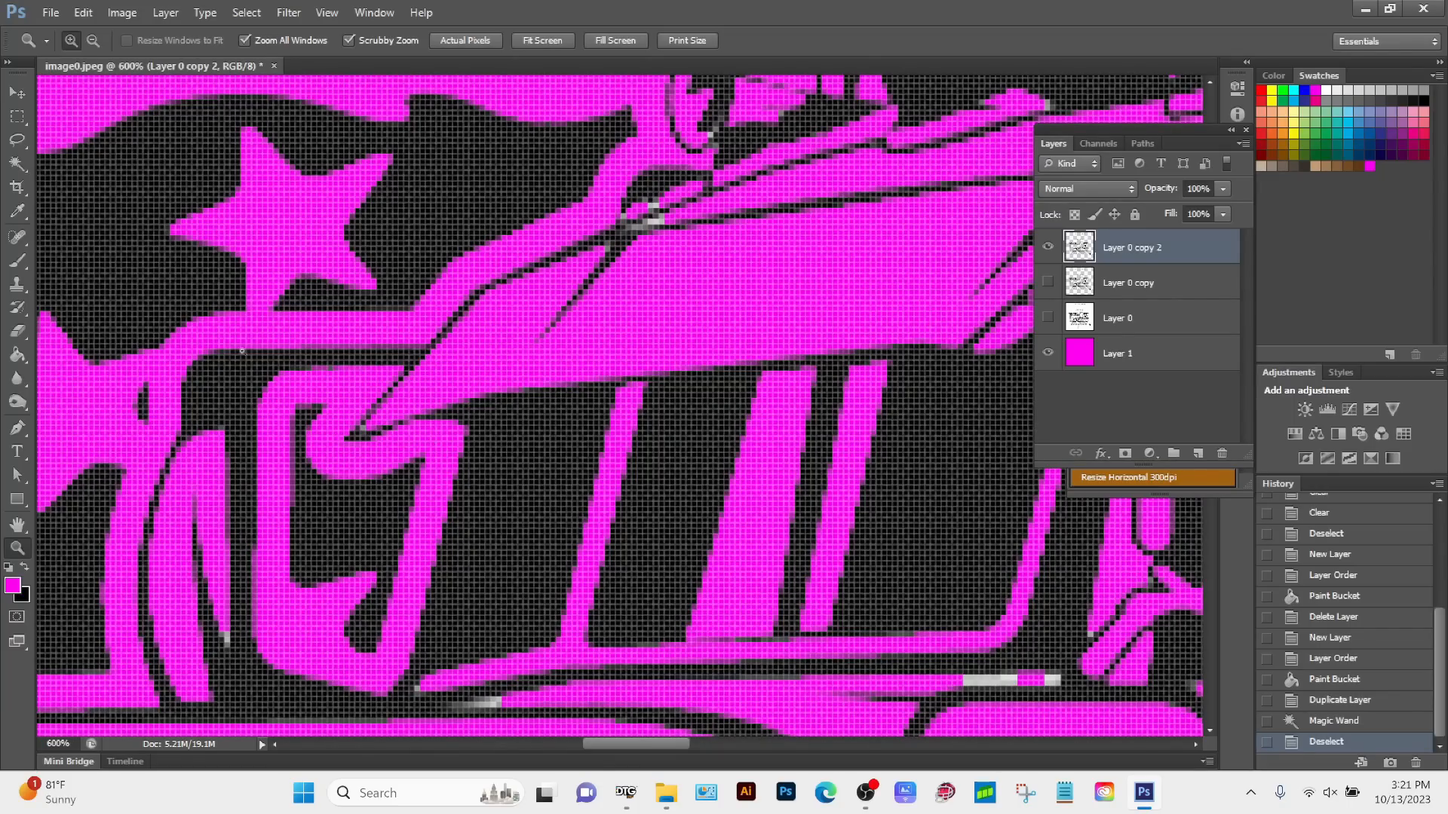
{"action": "left_click", "coordinate": [17, 164]}
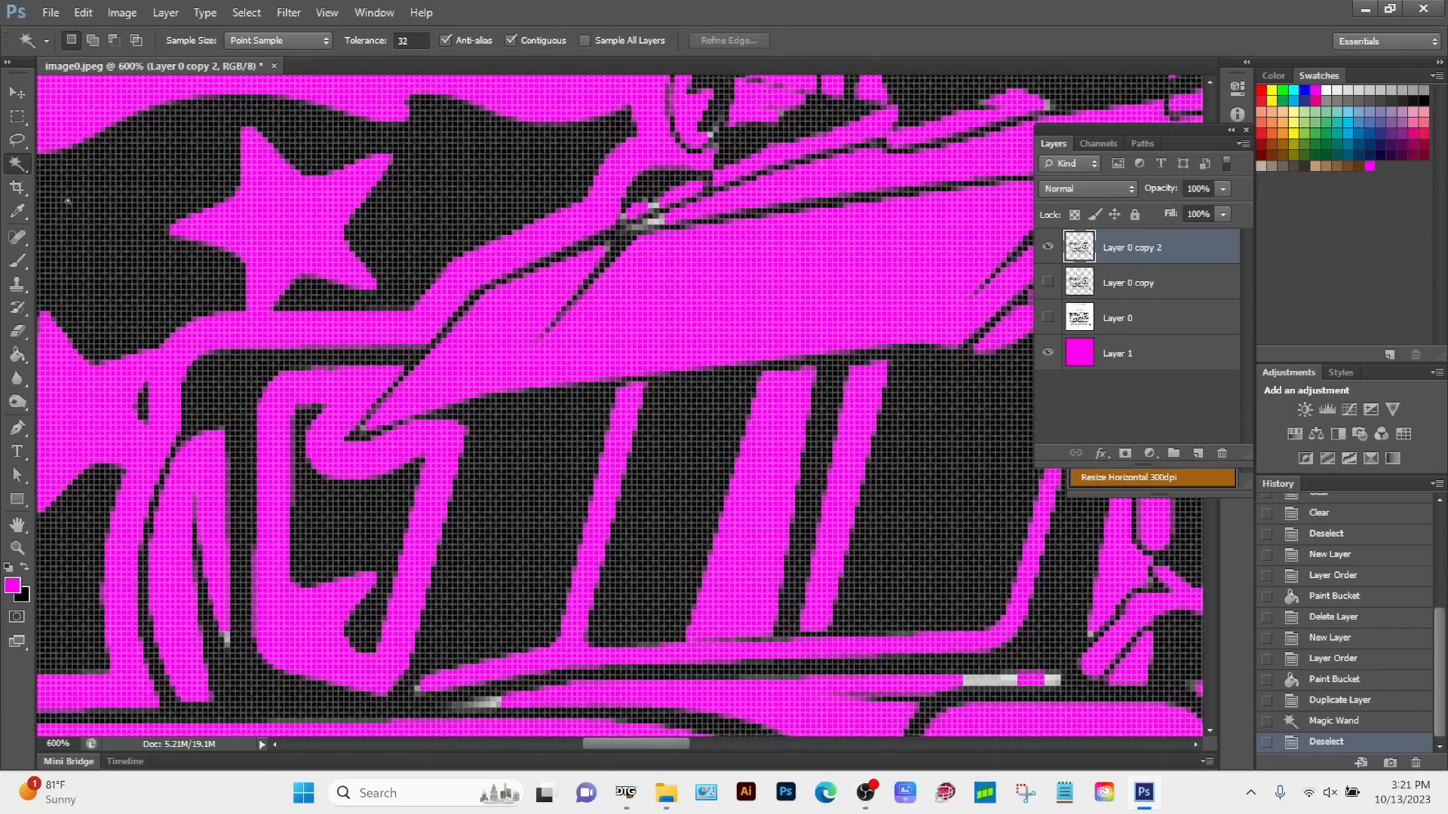
{"action": "left_click", "coordinate": [363, 428]}
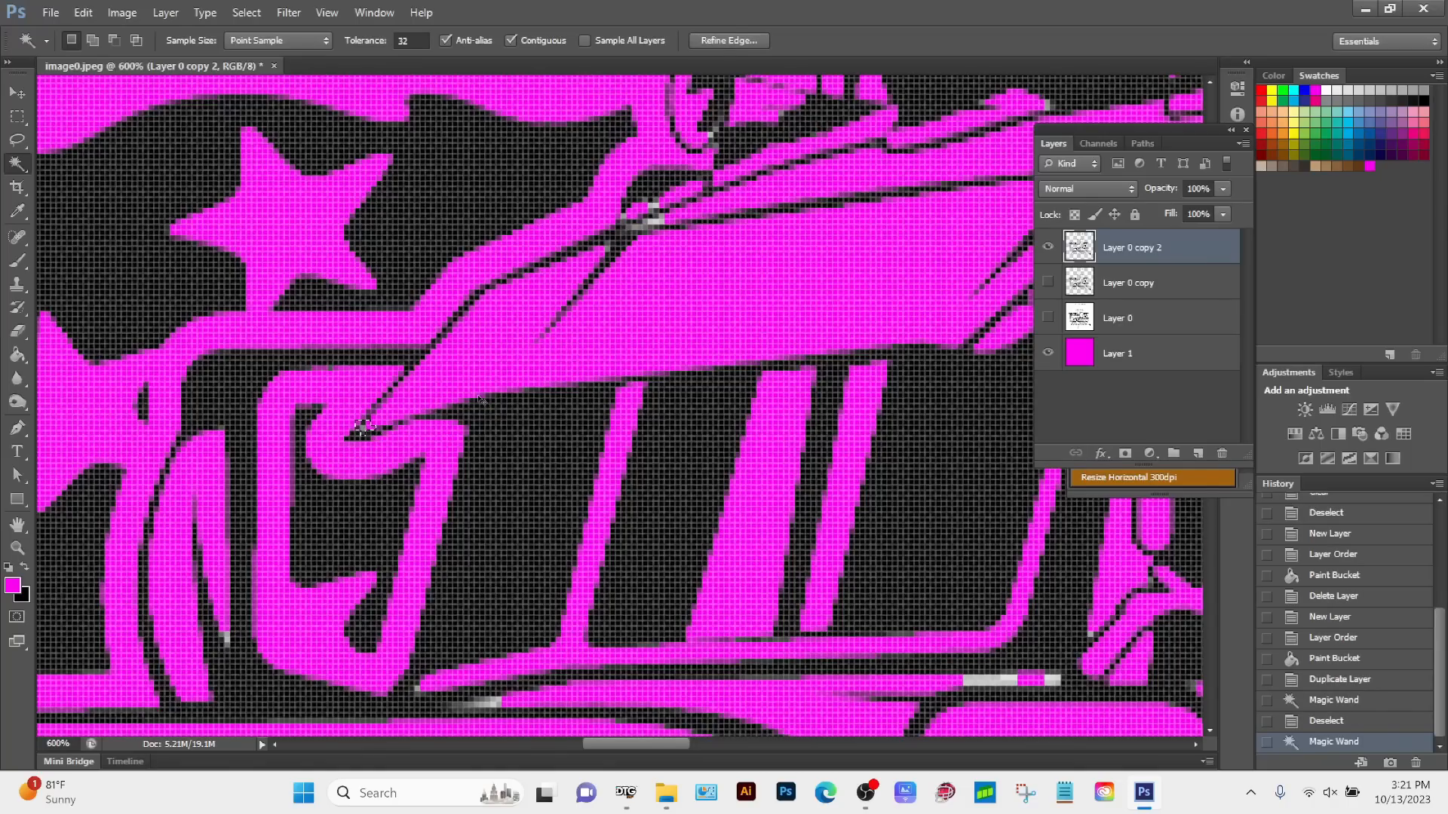
{"action": "key", "text": "ctrl+d"}
{"action": "key", "text": "z"}
{"action": "left_click_drag", "start_coordinate": [367, 429], "coordinate": [367, 429]}
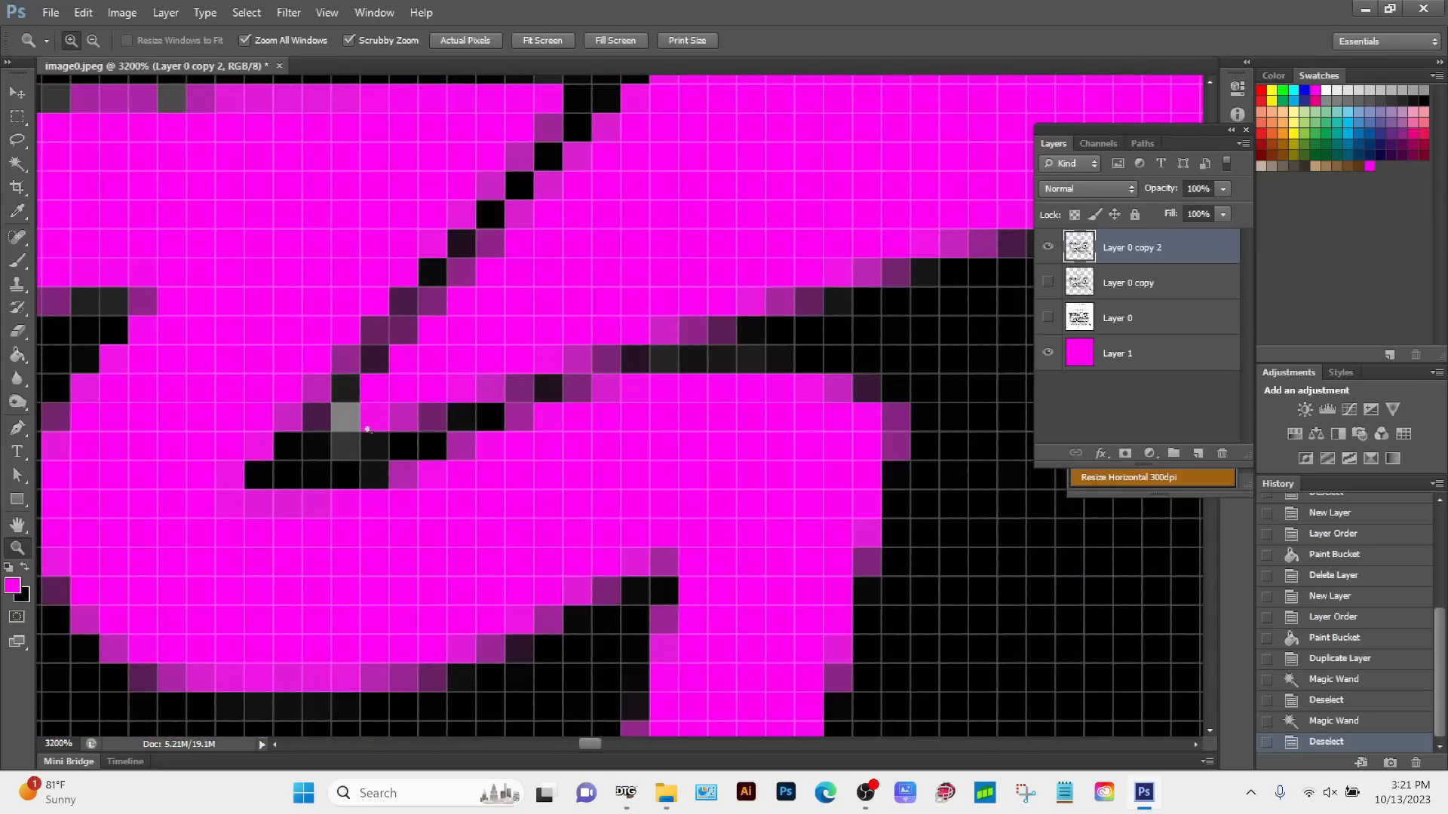
{"action": "left_click", "coordinate": [19, 166]}
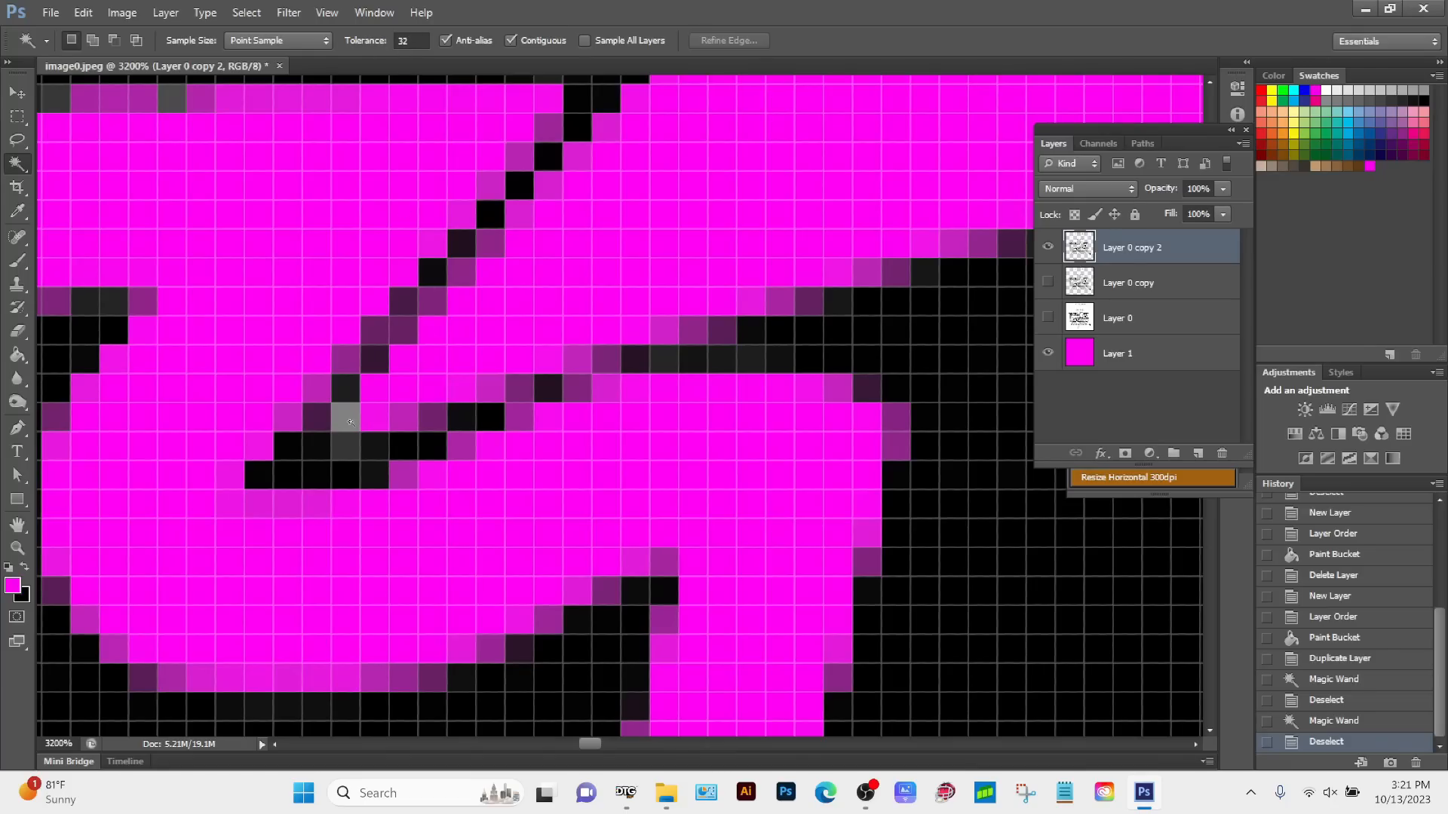
{"action": "left_click", "coordinate": [350, 420]}
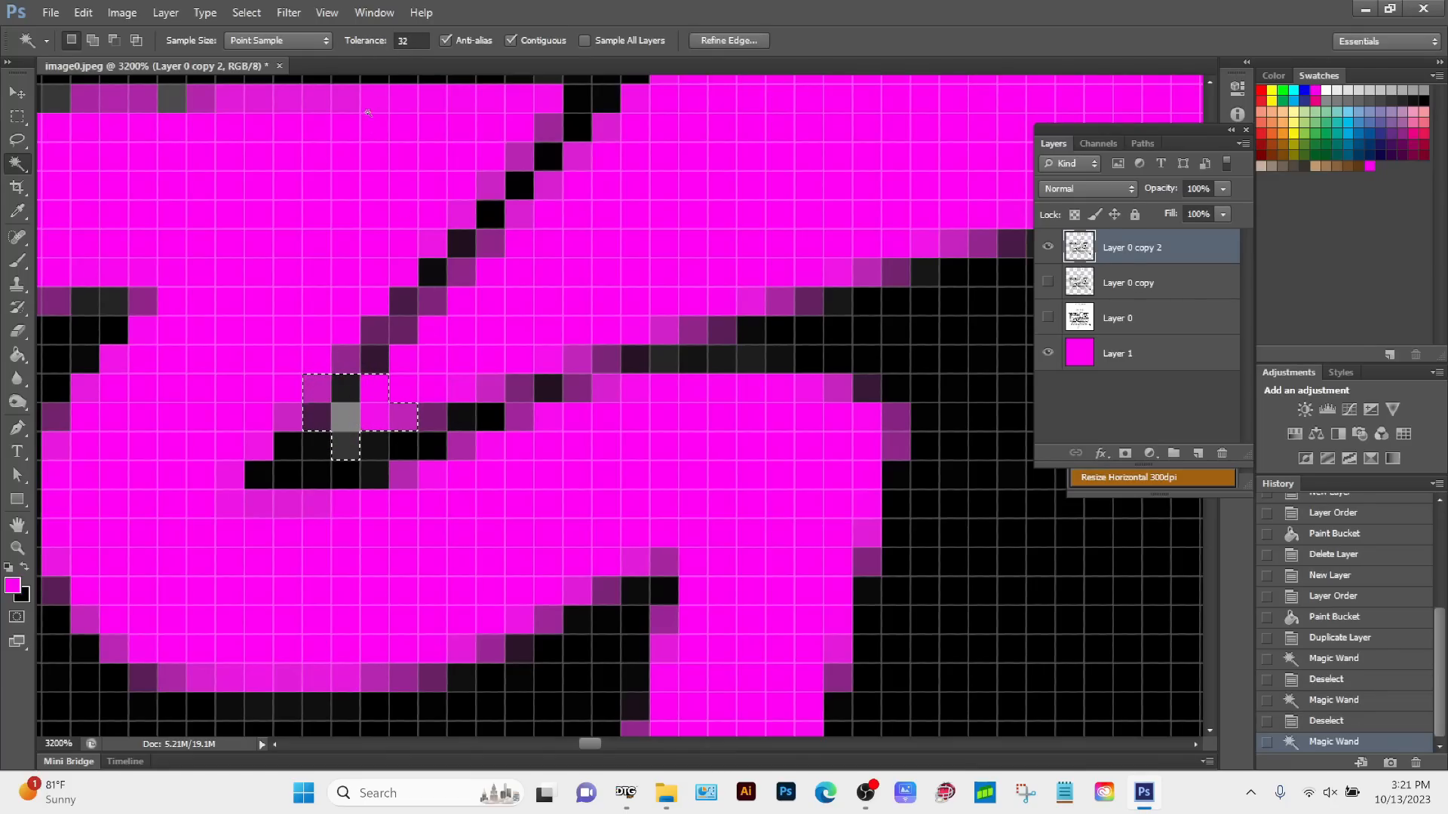
Step: Set the Magic Wand tolerance to 20 and drop the current pixel selection
{"action": "left_click", "coordinate": [407, 41]}
{"action": "type", "text": "20"}
{"action": "key", "text": "ctrl+d"}
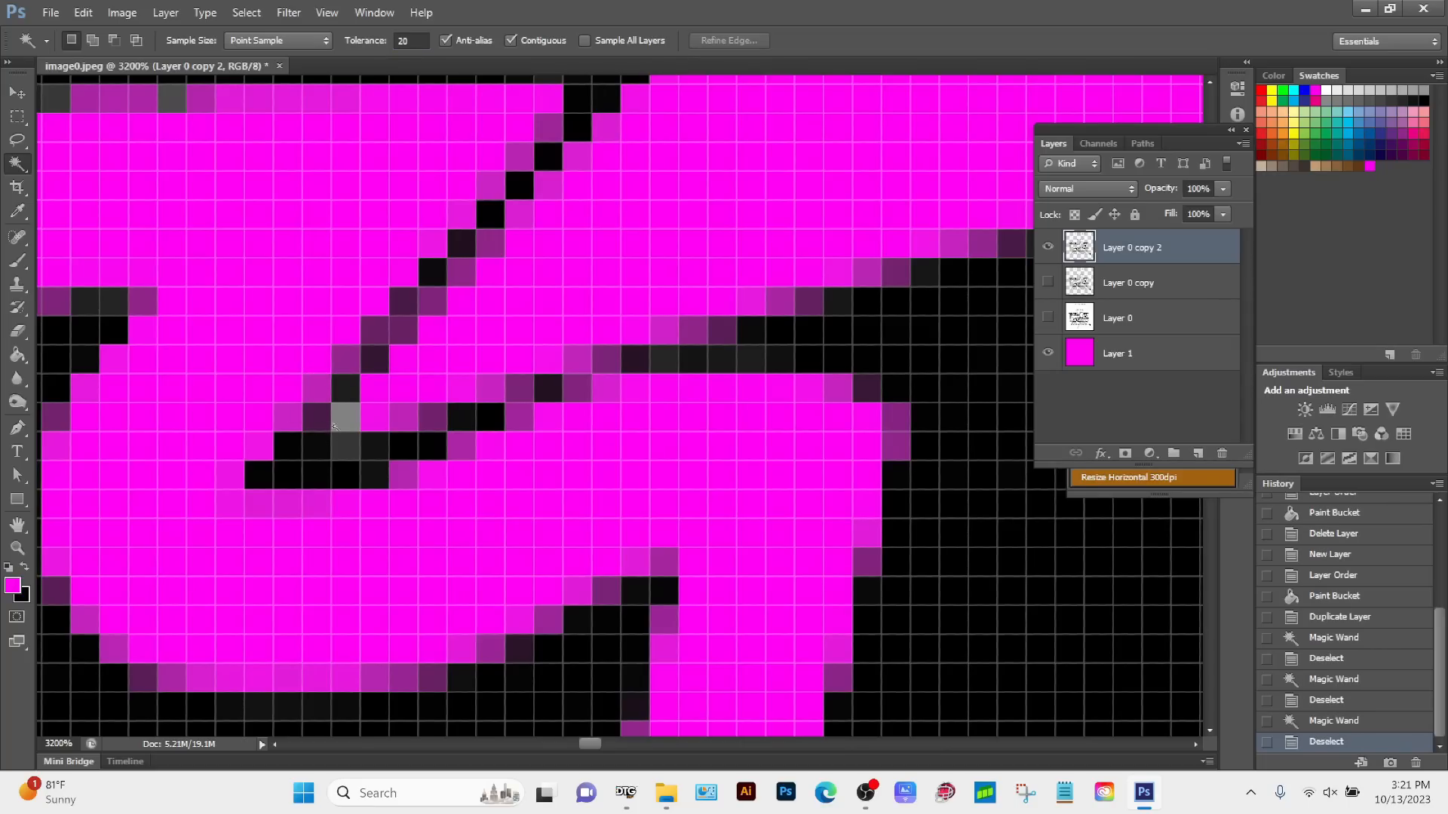
Step: Try to isolate the stray grey pixel with the Magic Wand at tolerance 20, and again at tolerance 2
{"action": "left_click", "coordinate": [353, 410]}
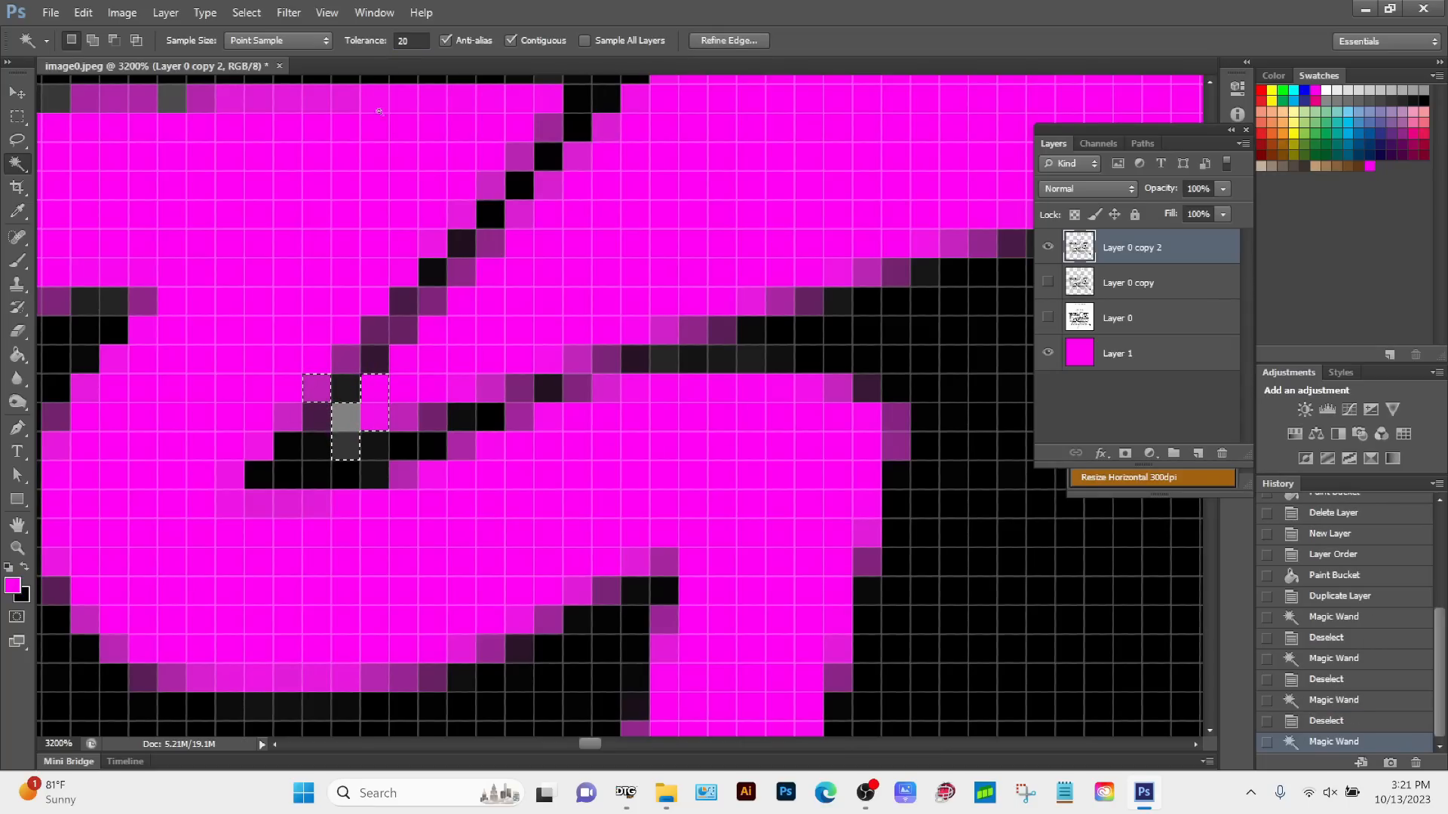
{"action": "left_click", "coordinate": [404, 41]}
{"action": "type", "text": "2"}
{"action": "key", "text": "ctrl+d"}
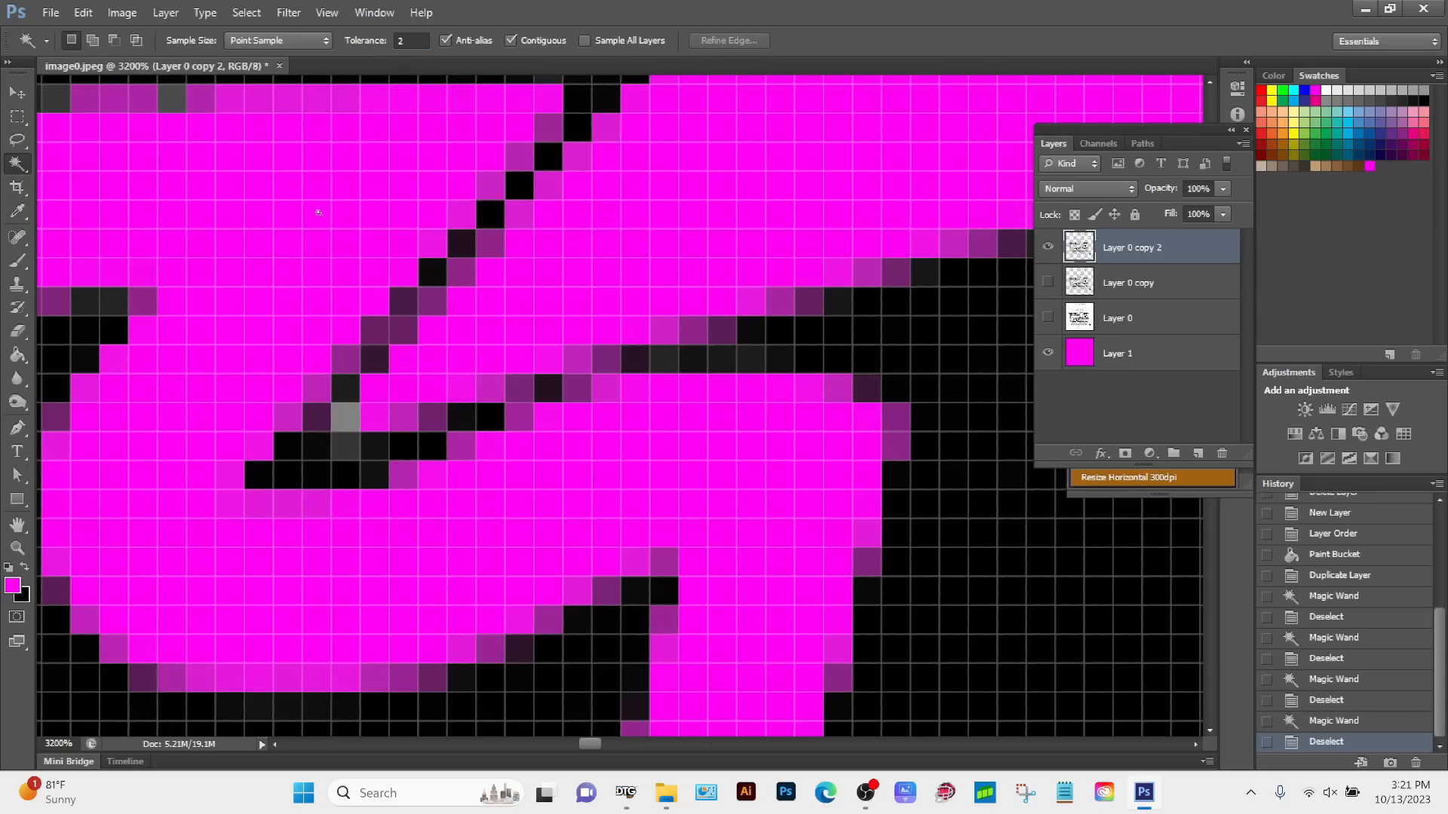
{"action": "left_click", "coordinate": [351, 418]}
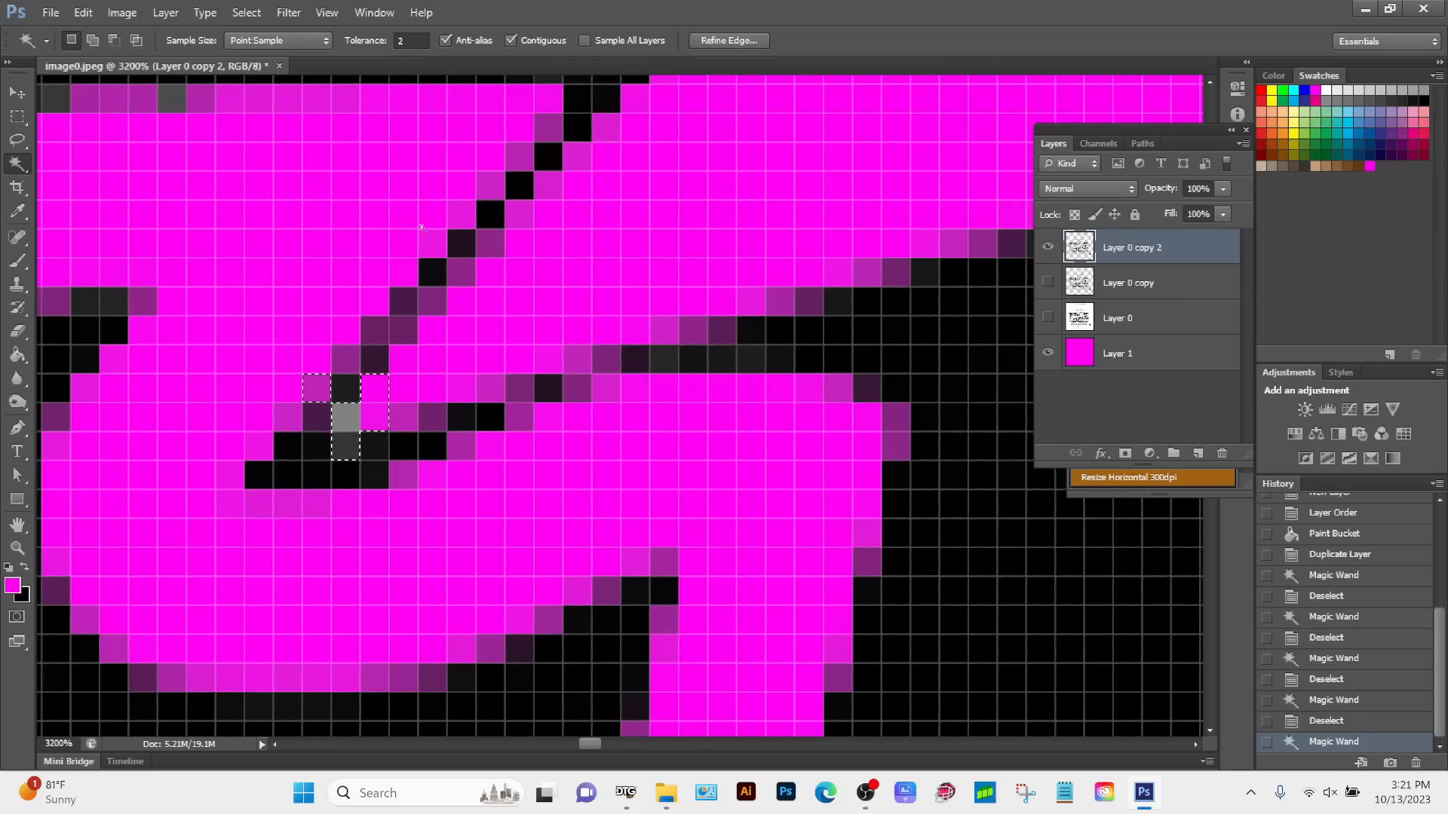
Step: Set the Magic Wand tolerance to 1 and try again to select only the stray grey pixel
{"action": "left_click", "coordinate": [365, 47]}
{"action": "type", "text": "1"}
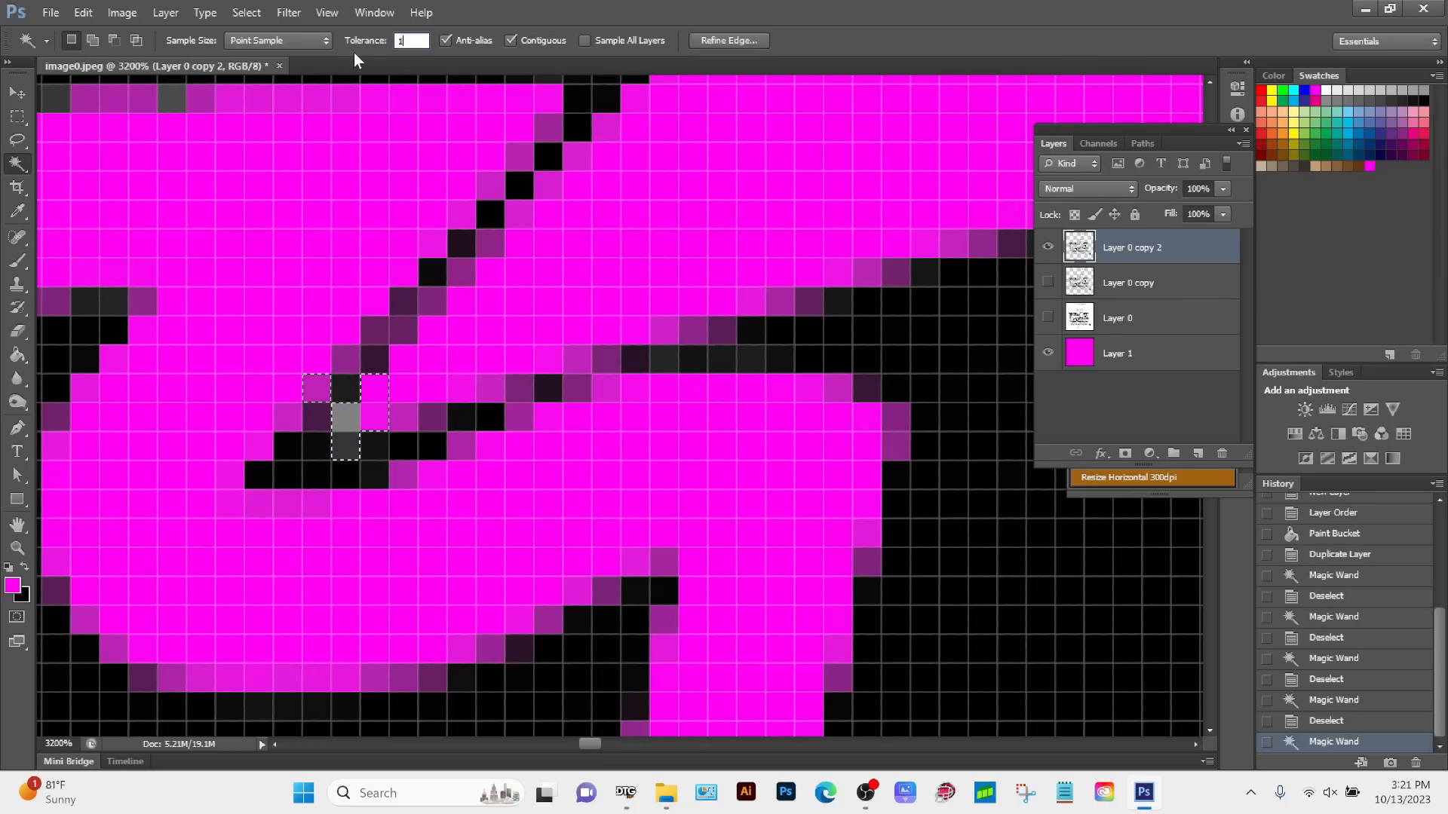
{"action": "key", "text": "Return"}
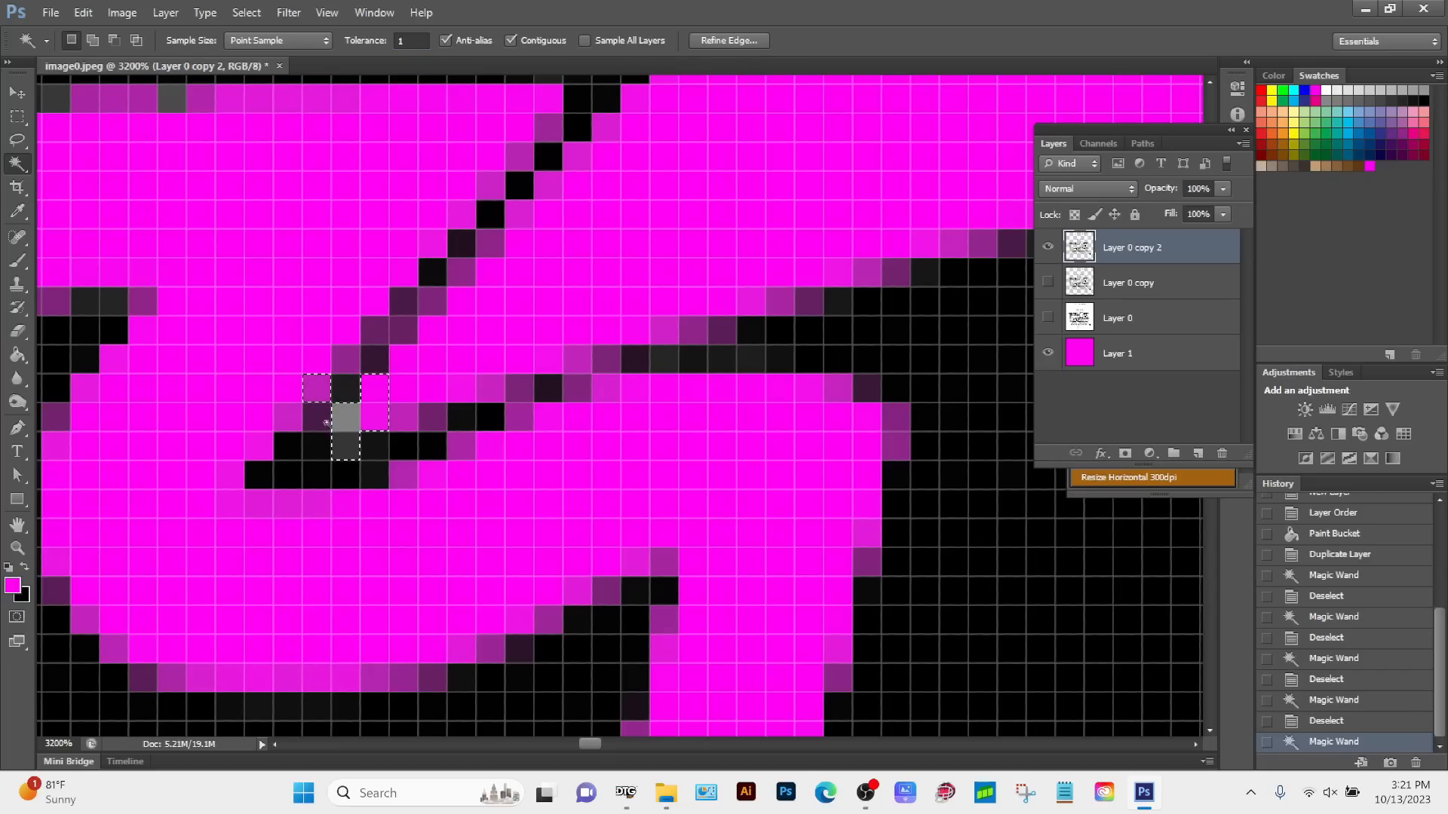
{"action": "key", "text": "ctrl+d"}
{"action": "left_click", "coordinate": [346, 413]}
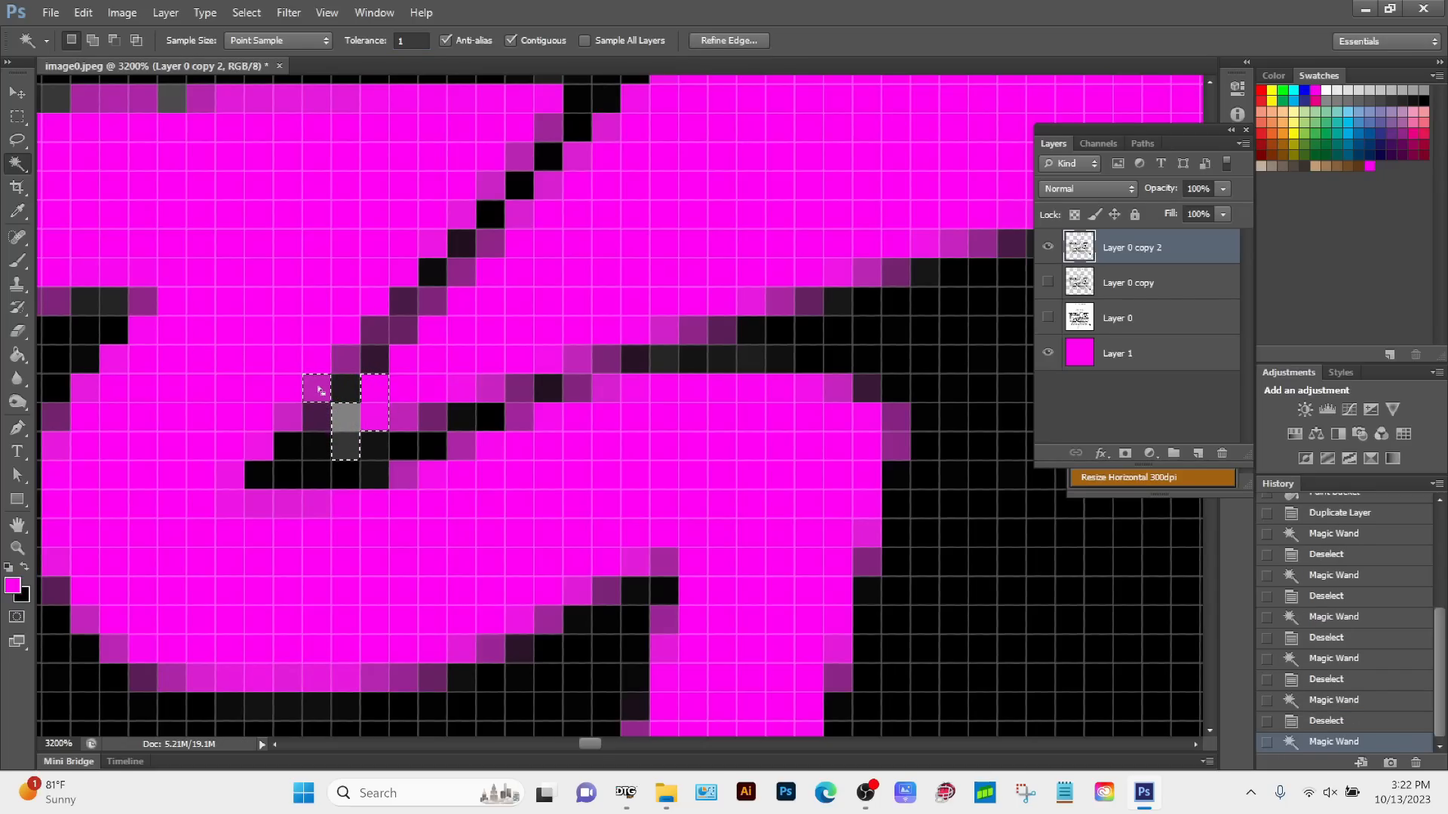
Step: Try to subtract the unwanted neighbouring pixels from the Magic Wand selection around the grey pixel
{"action": "left_click", "coordinate": [319, 390], "text": "alt"}
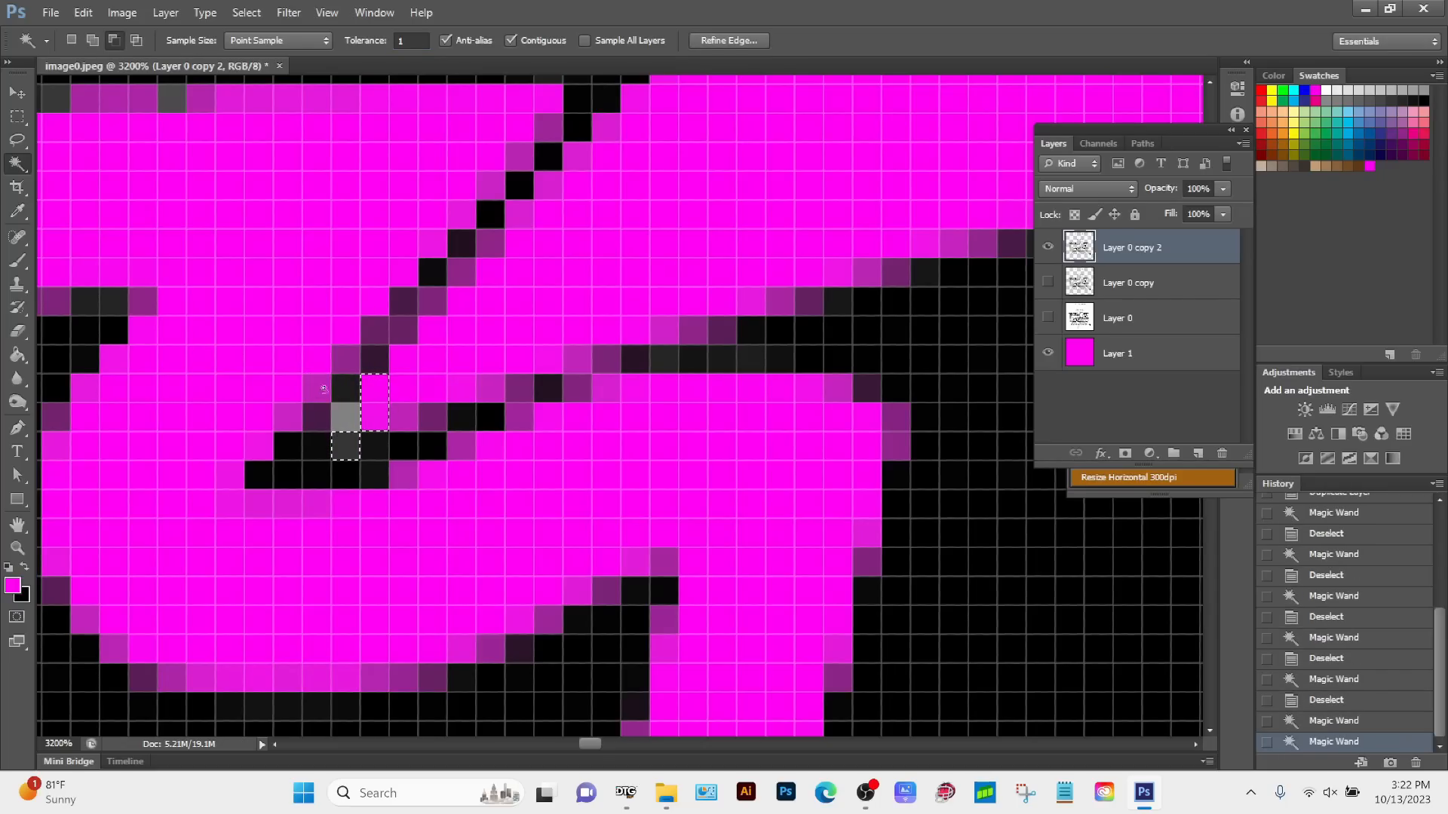
{"action": "left_click", "coordinate": [384, 393], "text": "alt"}
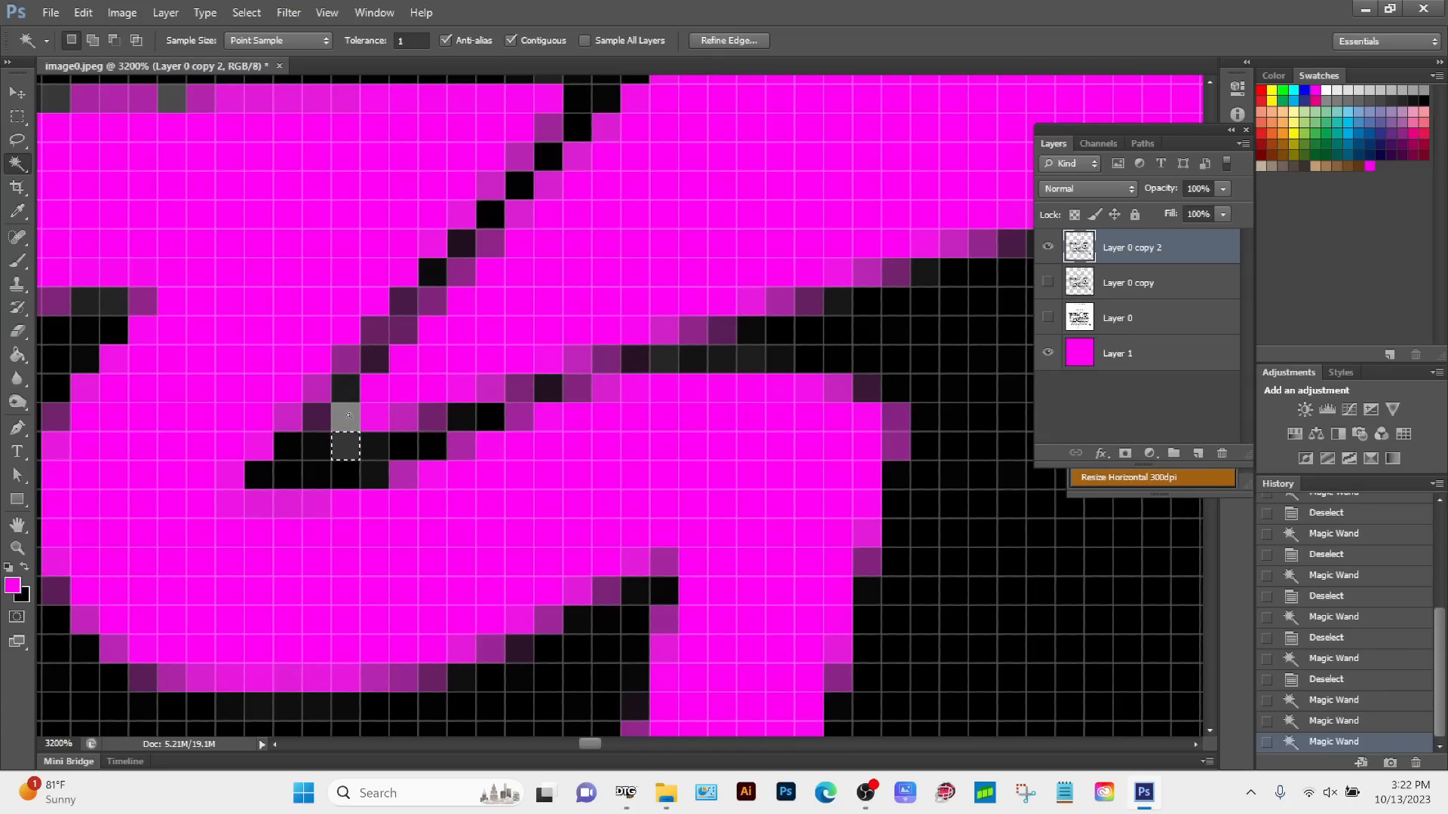
{"action": "left_click", "coordinate": [347, 415]}
{"action": "left_click", "coordinate": [353, 447], "text": "alt"}
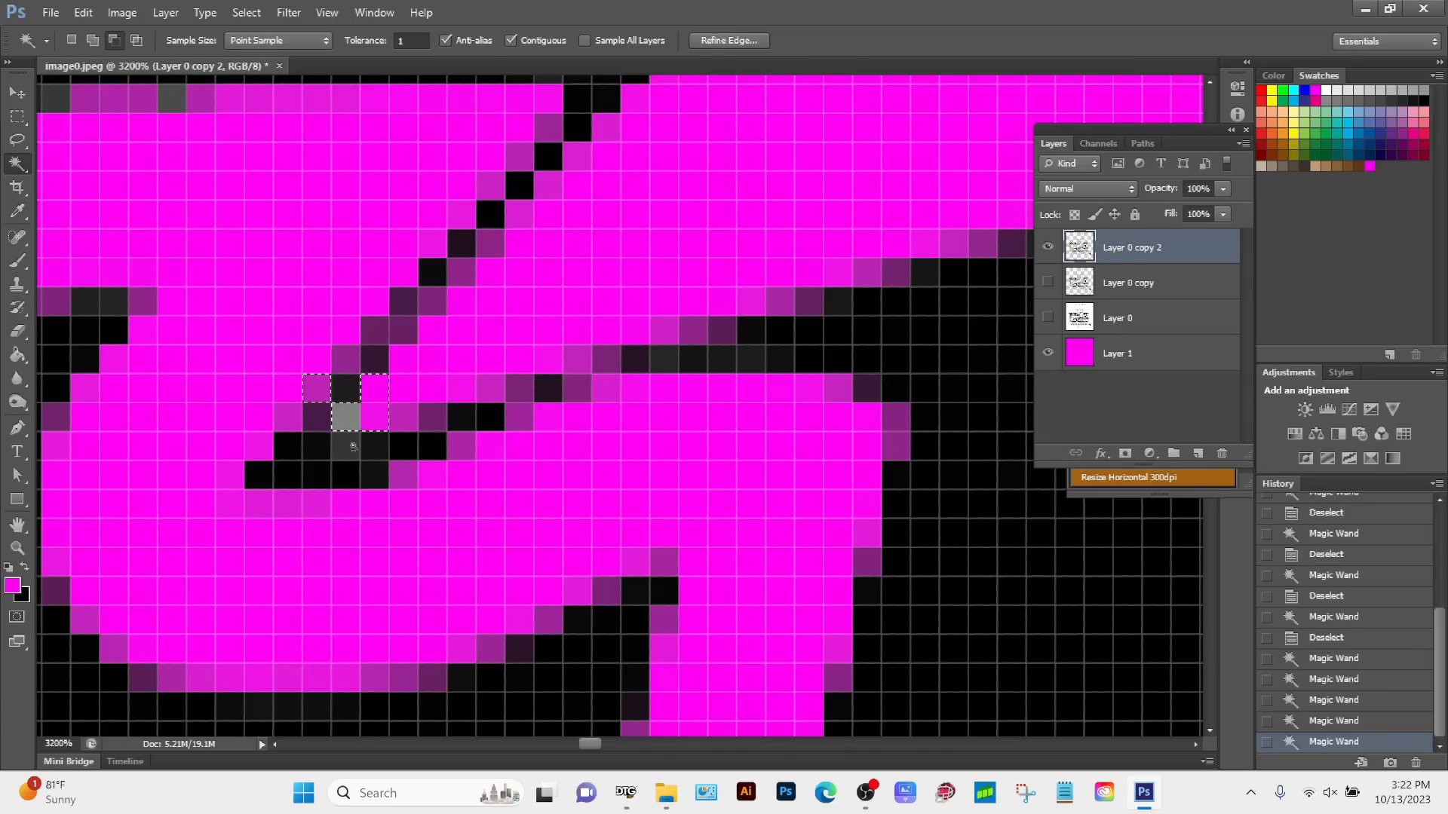
{"action": "left_click", "coordinate": [382, 411], "text": "alt"}
{"action": "left_click", "coordinate": [306, 386], "text": "alt"}
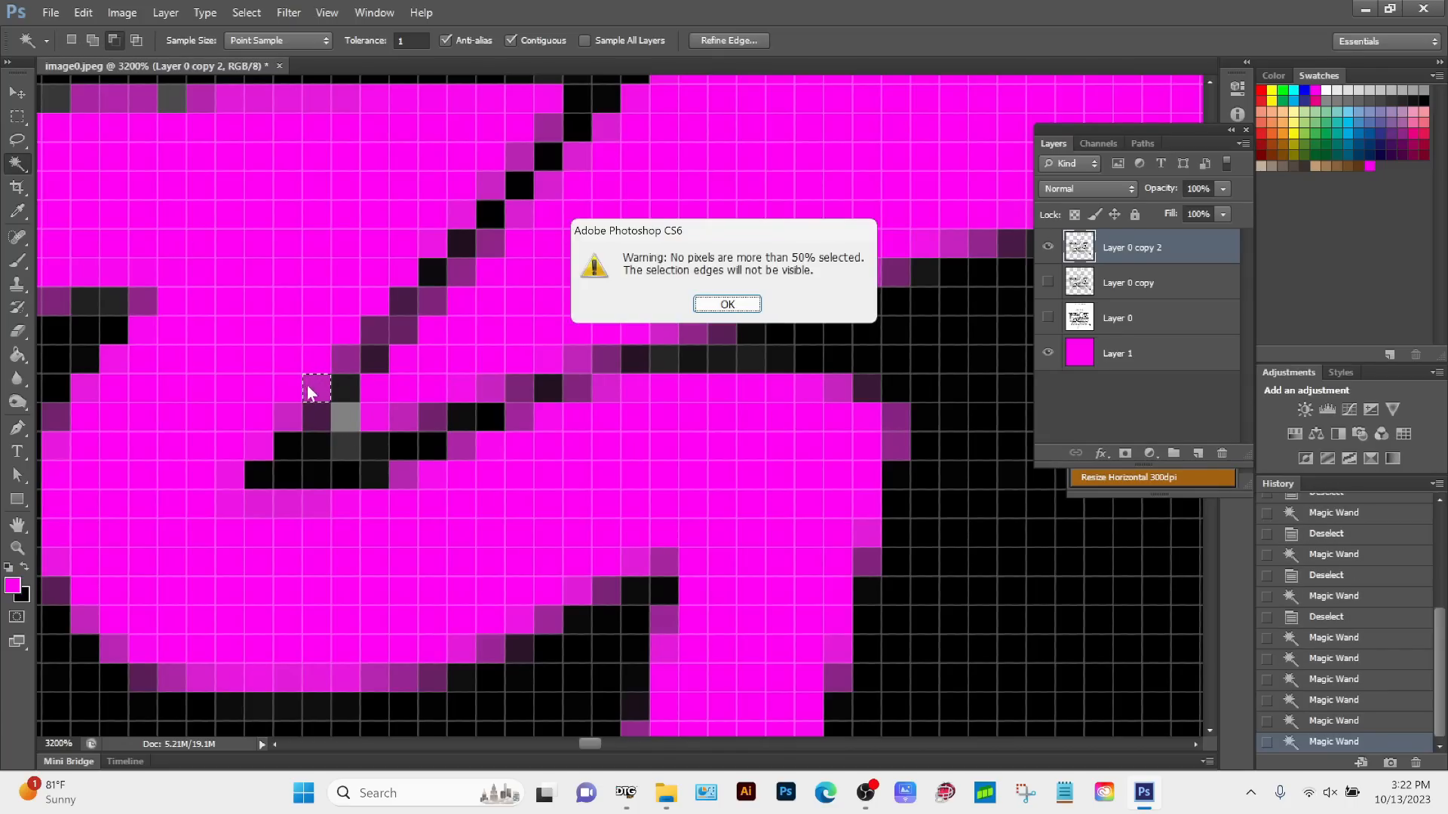
{"action": "left_click", "coordinate": [727, 304]}
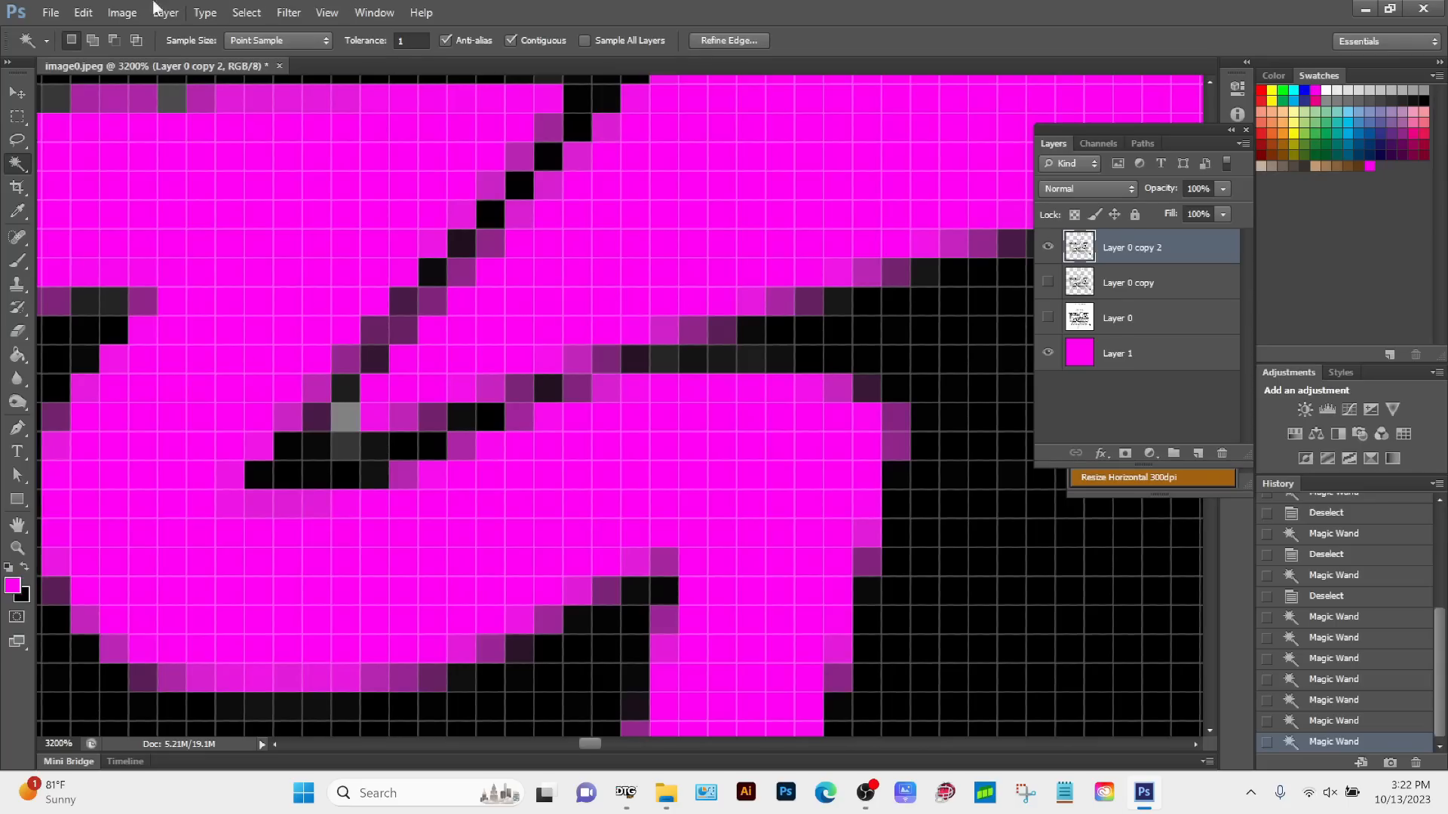
Step: Switch to the Quick Selection tool and set its brush size to 4 px
{"action": "right_click", "coordinate": [18, 166]}
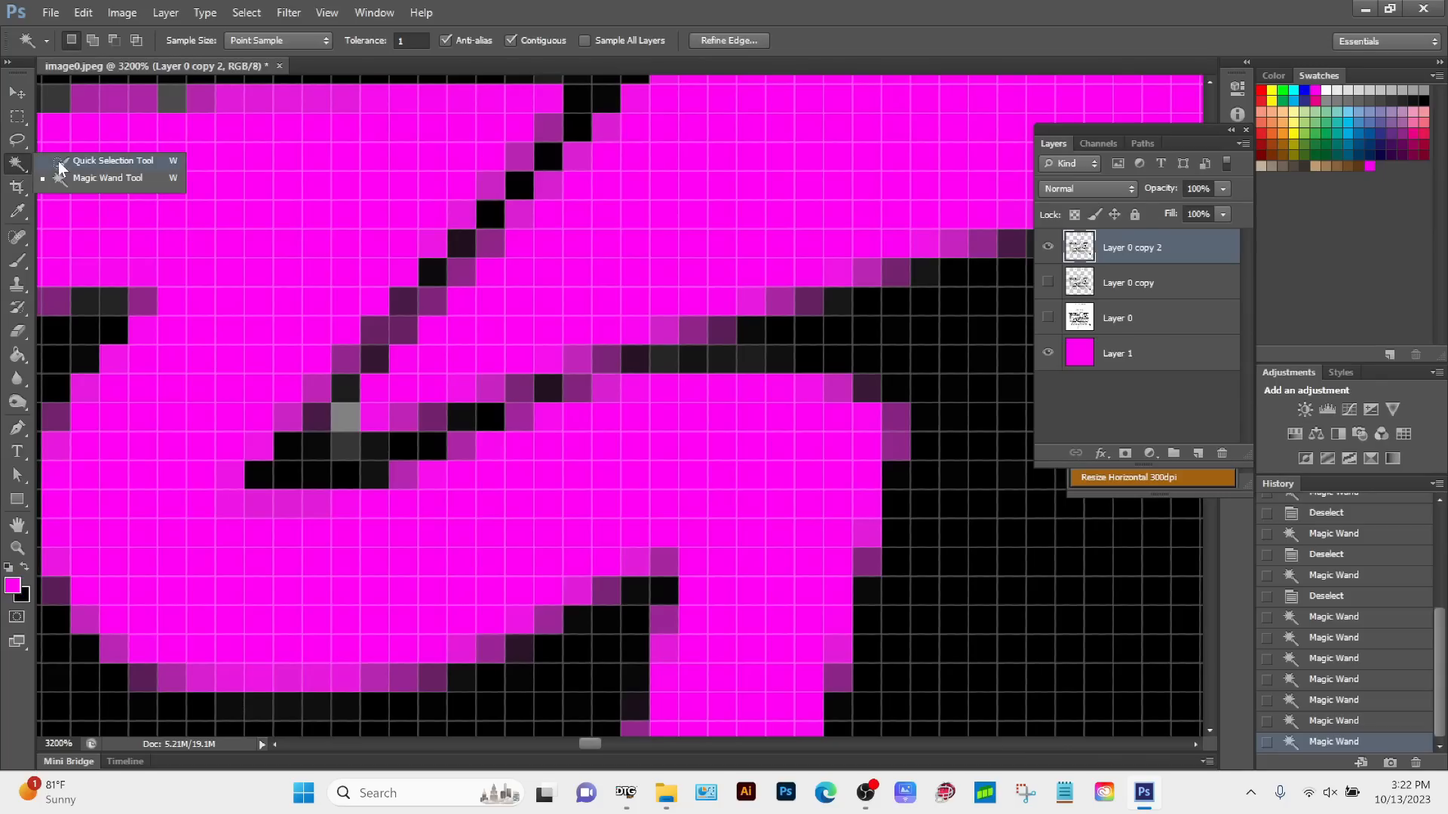
{"action": "left_click", "coordinate": [106, 161]}
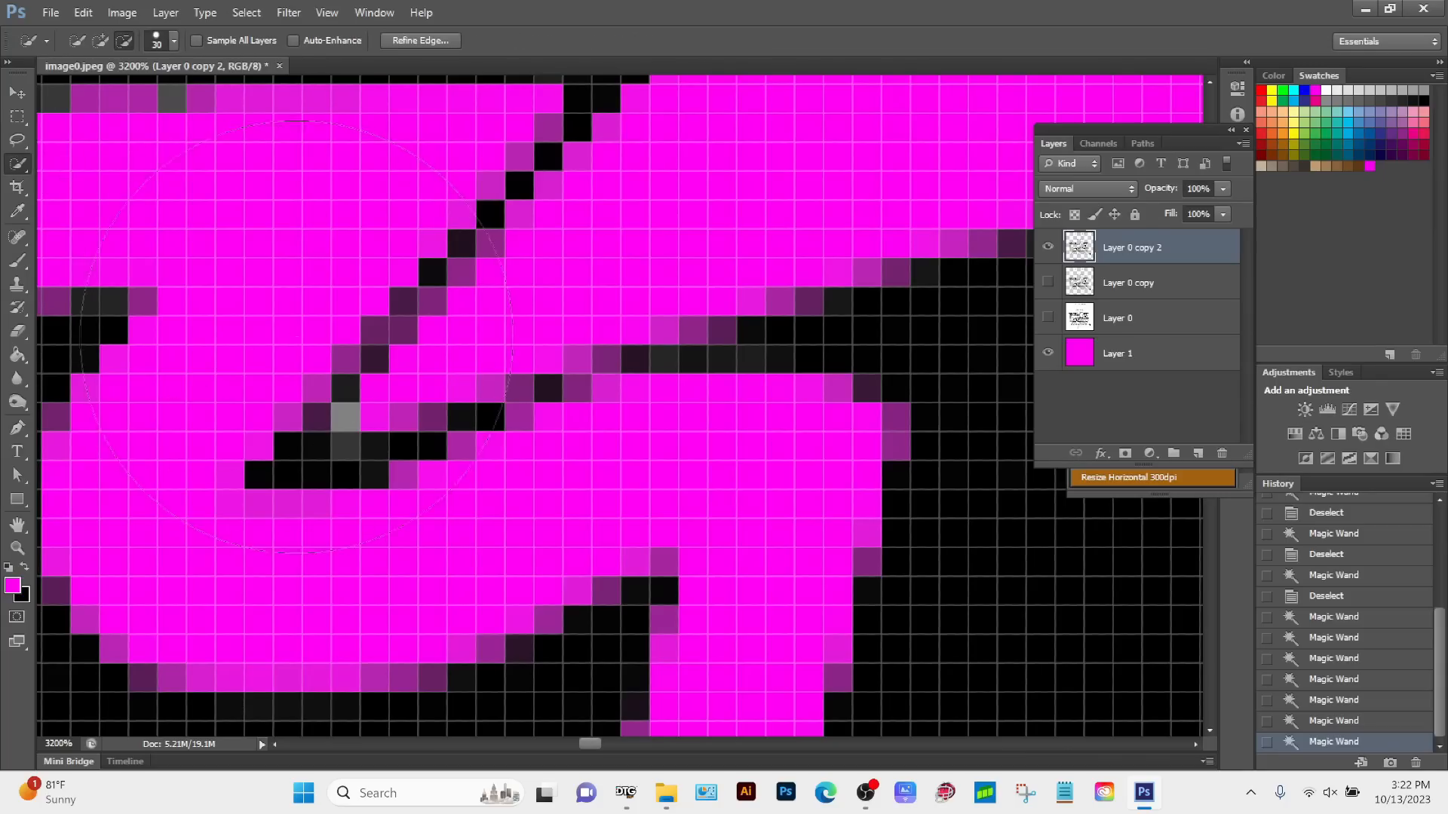
{"action": "left_click", "coordinate": [173, 41]}
{"action": "left_click_drag", "start_coordinate": [87, 92], "coordinate": [75, 92]}
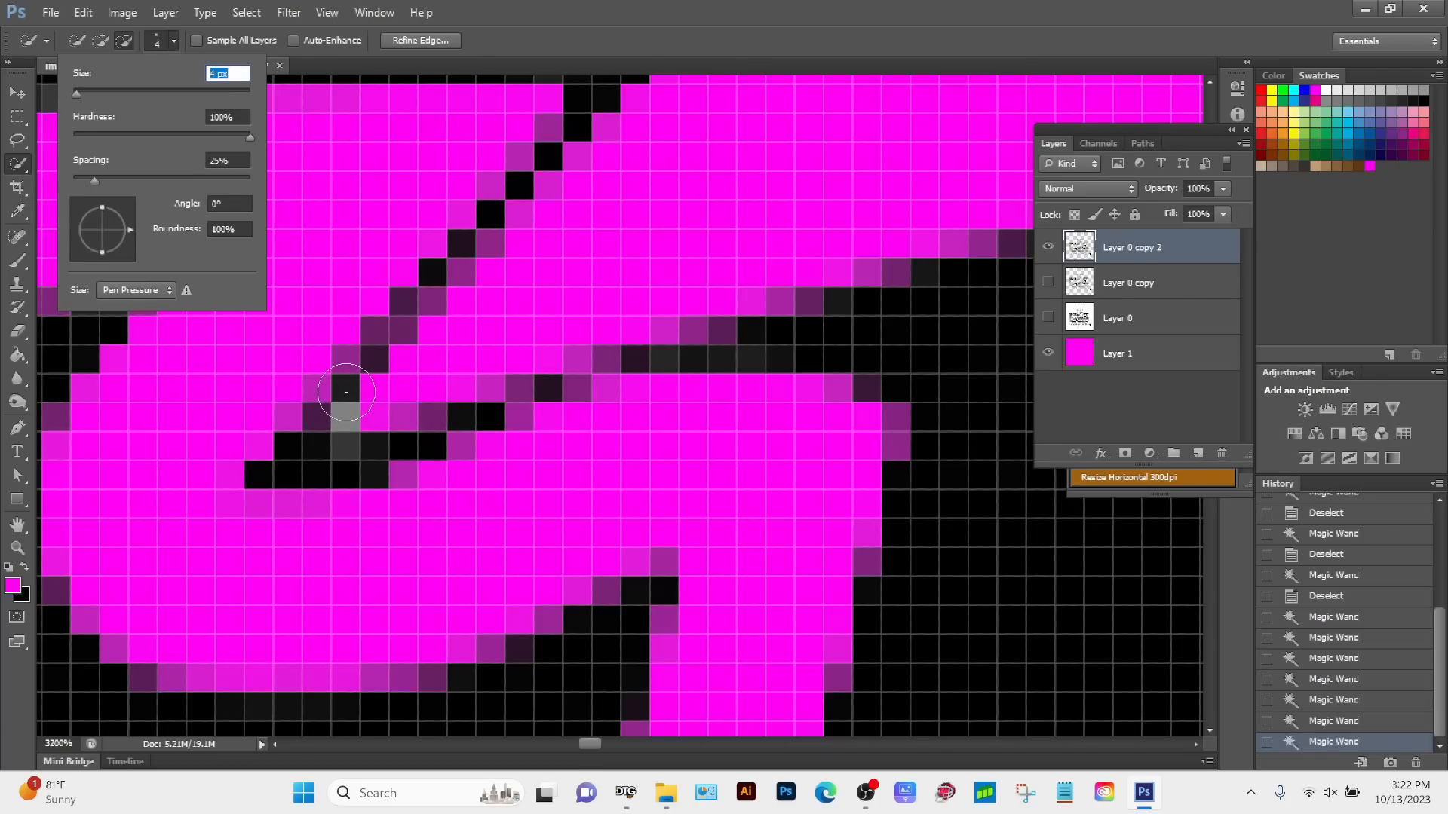
{"action": "type", "text": "[[[]]"}
{"action": "left_click", "coordinate": [506, 39]}
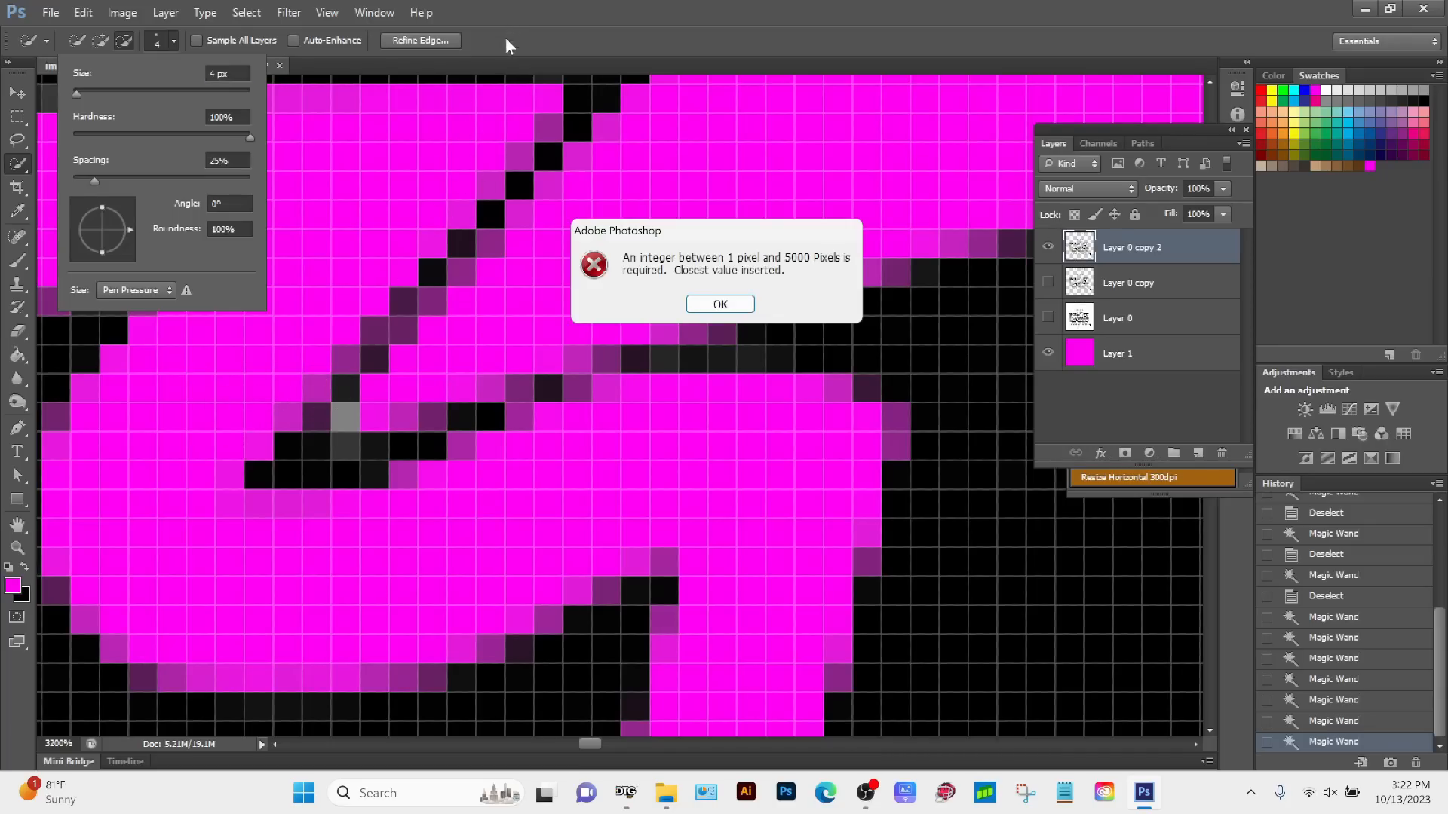
{"action": "left_click", "coordinate": [721, 304]}
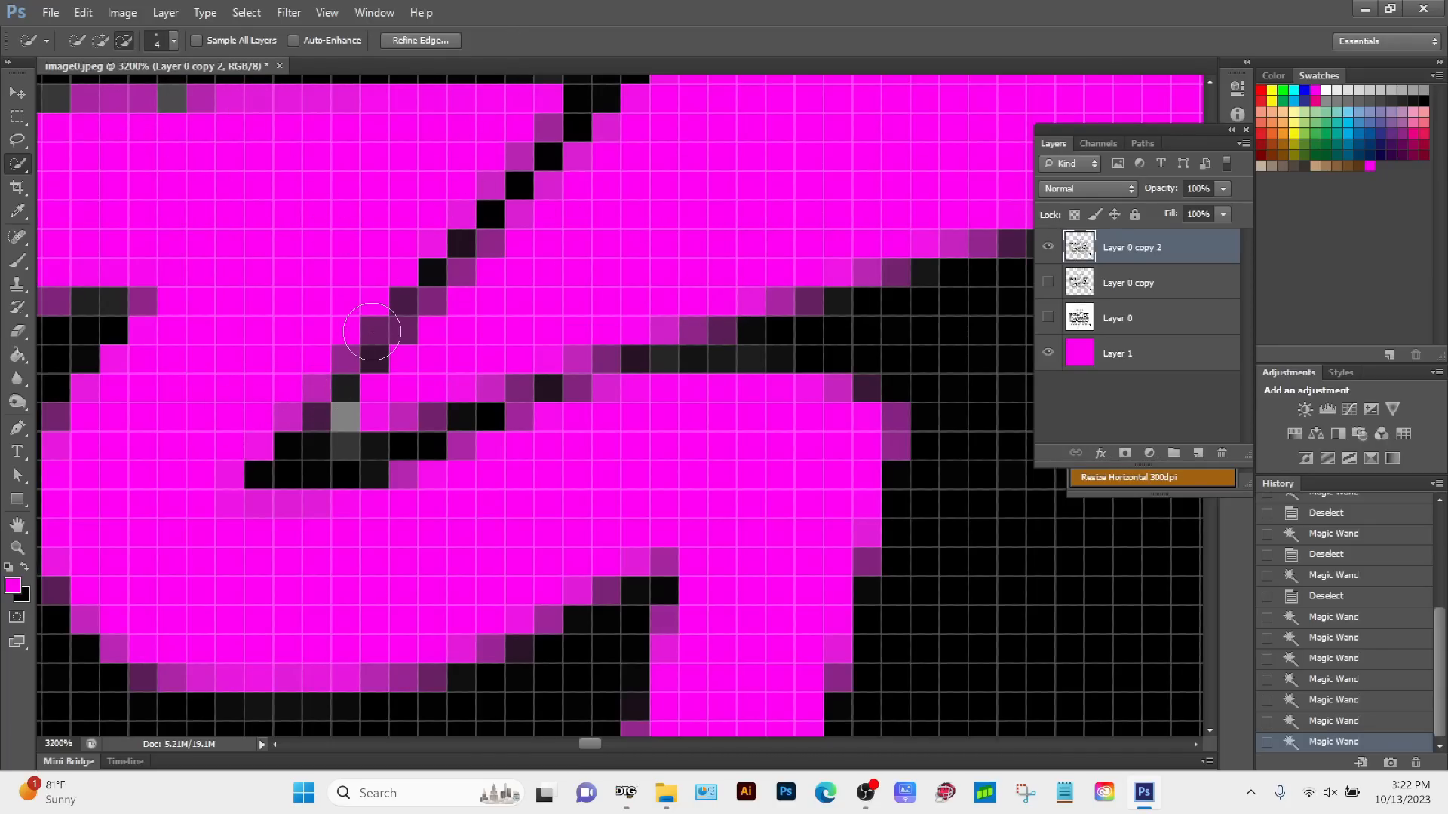
Step: Shrink the Quick Selection brush to 1 px and try to select the stray grey pixel with it
{"action": "key", "text": "bracketright"}
{"action": "key", "text": "bracketright"}
{"action": "key", "text": "bracketright"}
{"action": "key", "text": "bracketright"}
{"action": "key", "text": "bracketright"}
{"action": "key", "text": "bracketright"}
{"action": "key", "text": "bracketright"}
{"action": "key", "text": "bracketright"}
{"action": "key", "text": "bracketright"}
{"action": "key", "text": "bracketright"}
{"action": "key", "text": "bracketright"}
{"action": "key", "text": "bracketleft"}
{"action": "key", "text": "bracketleft"}
{"action": "key", "text": "bracketleft"}
{"action": "key", "text": "bracketleft"}
{"action": "key", "text": "bracketleft"}
{"action": "key", "text": "bracketleft"}
{"action": "key", "text": "bracketleft"}
{"action": "key", "text": "bracketleft"}
{"action": "key", "text": "bracketleft"}
{"action": "key", "text": "bracketleft"}
{"action": "key", "text": "bracketleft"}
{"action": "key", "text": "bracketleft"}
{"action": "key", "text": "bracketleft"}
{"action": "key", "text": "bracketleft"}
{"action": "left_click", "coordinate": [346, 411]}
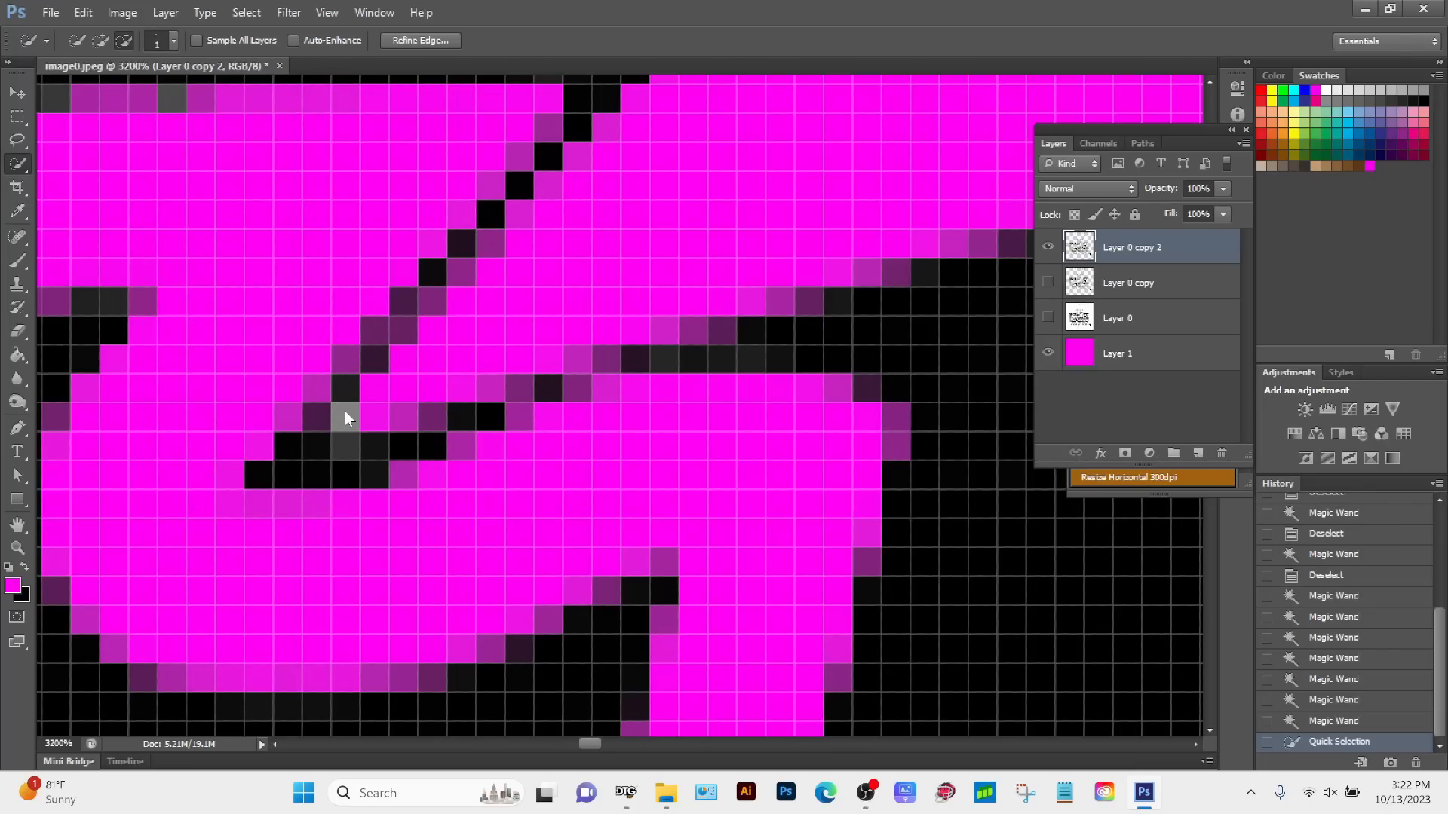
{"action": "left_click", "coordinate": [347, 414]}
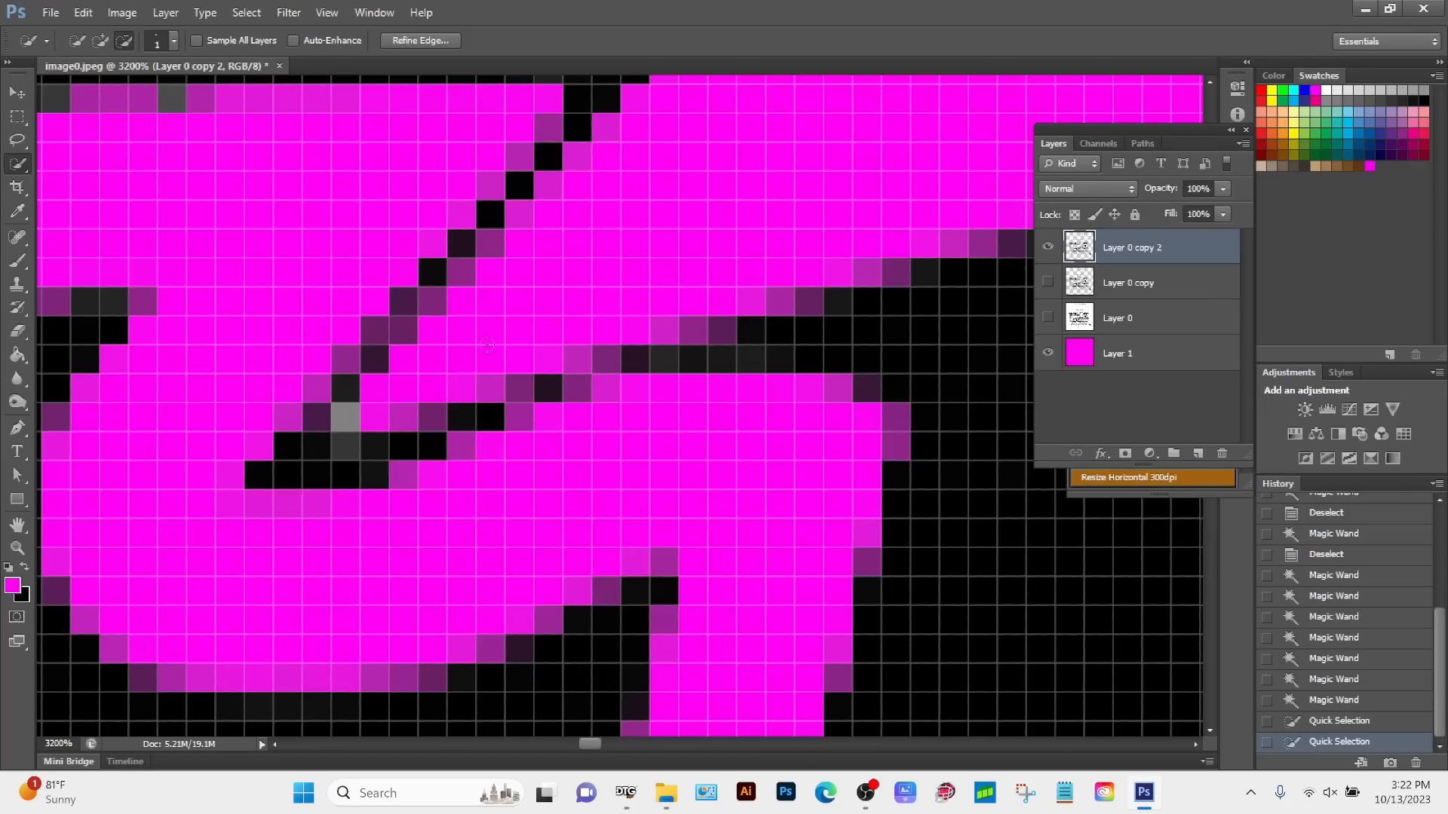
{"action": "left_click", "coordinate": [348, 414]}
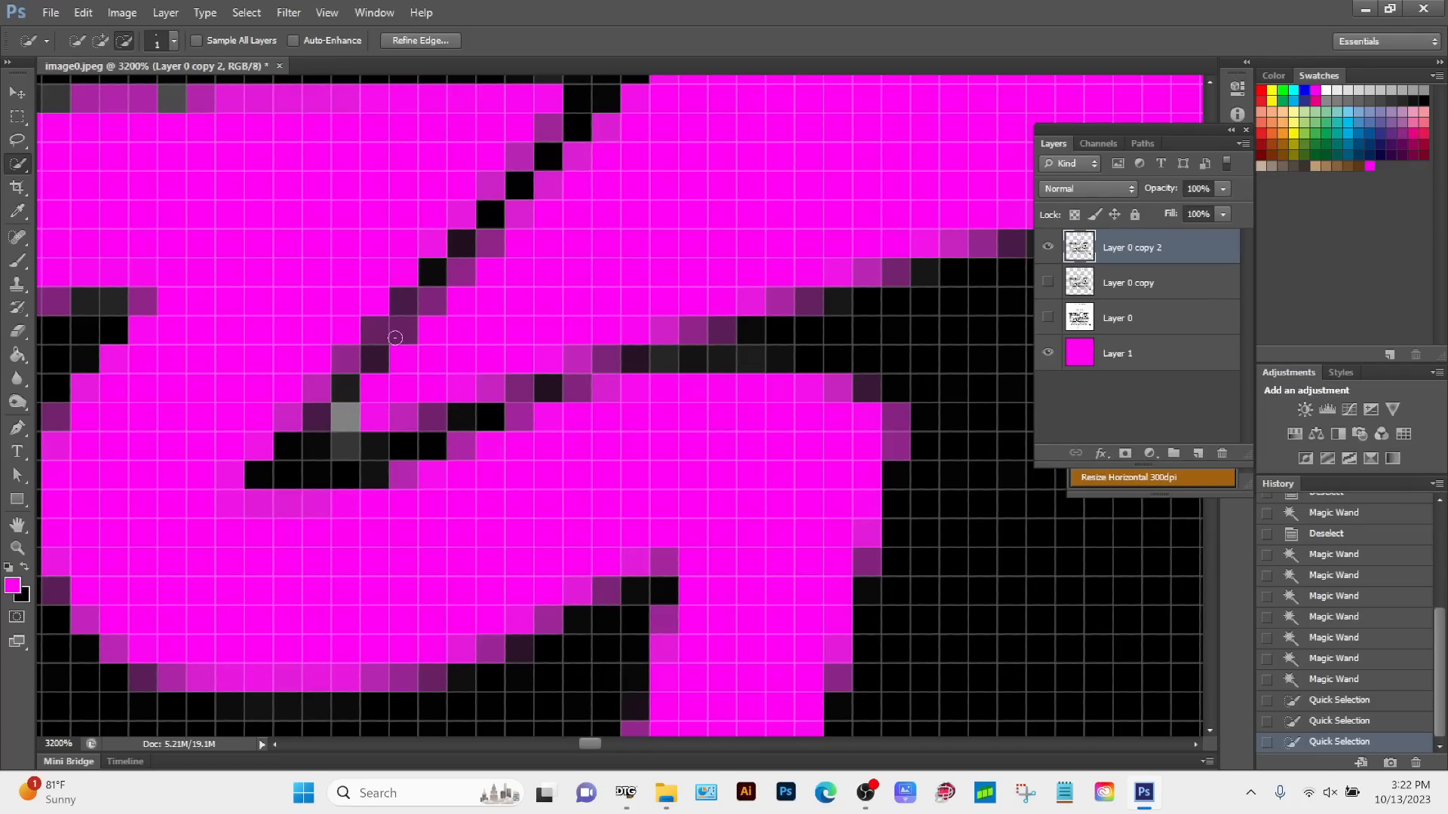
Step: Outline the single stray grey pixel with the Magnetic Lasso, delete it and drop the selection
{"action": "left_click", "coordinate": [18, 141]}
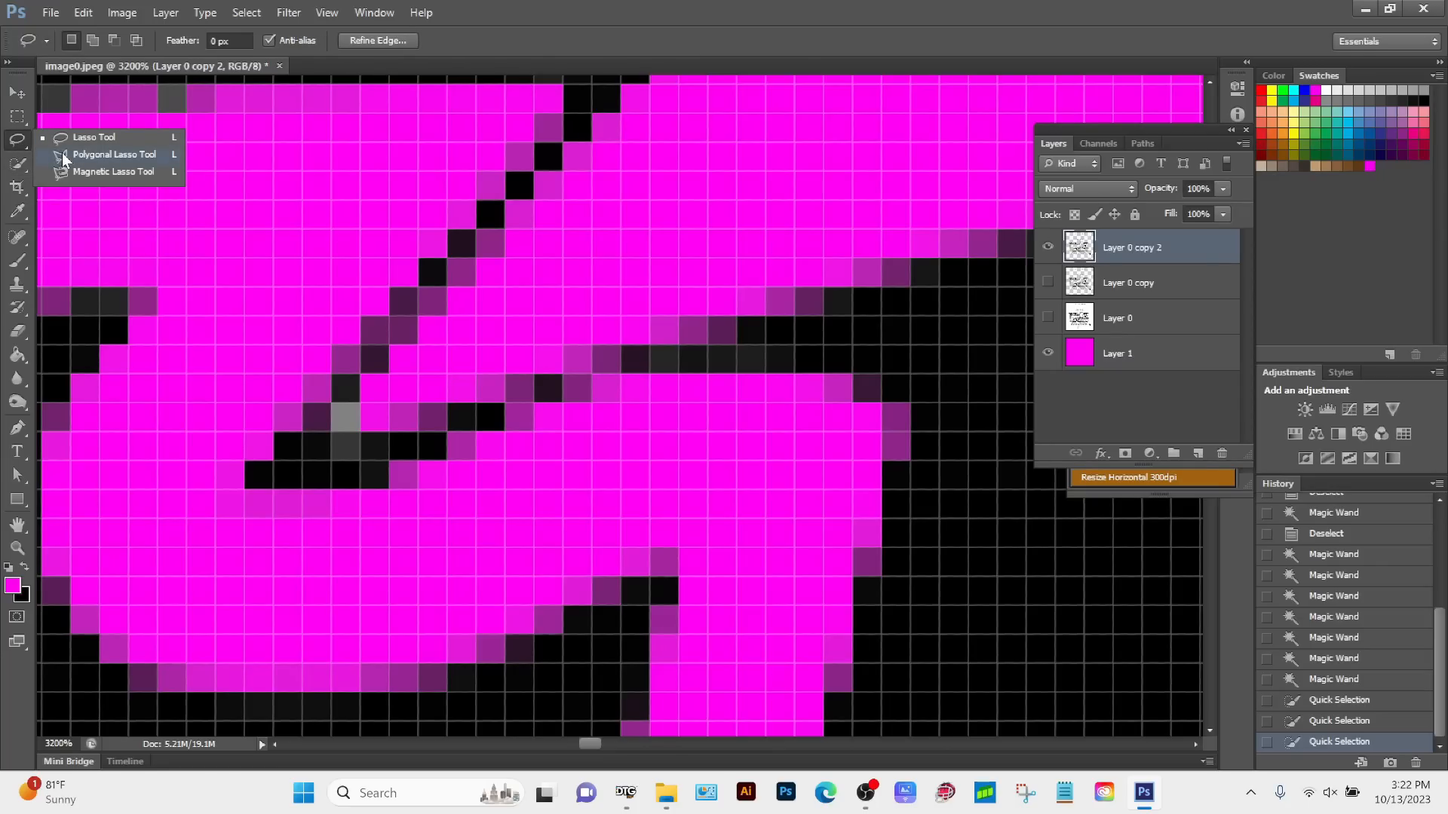
{"action": "left_click", "coordinate": [114, 154]}
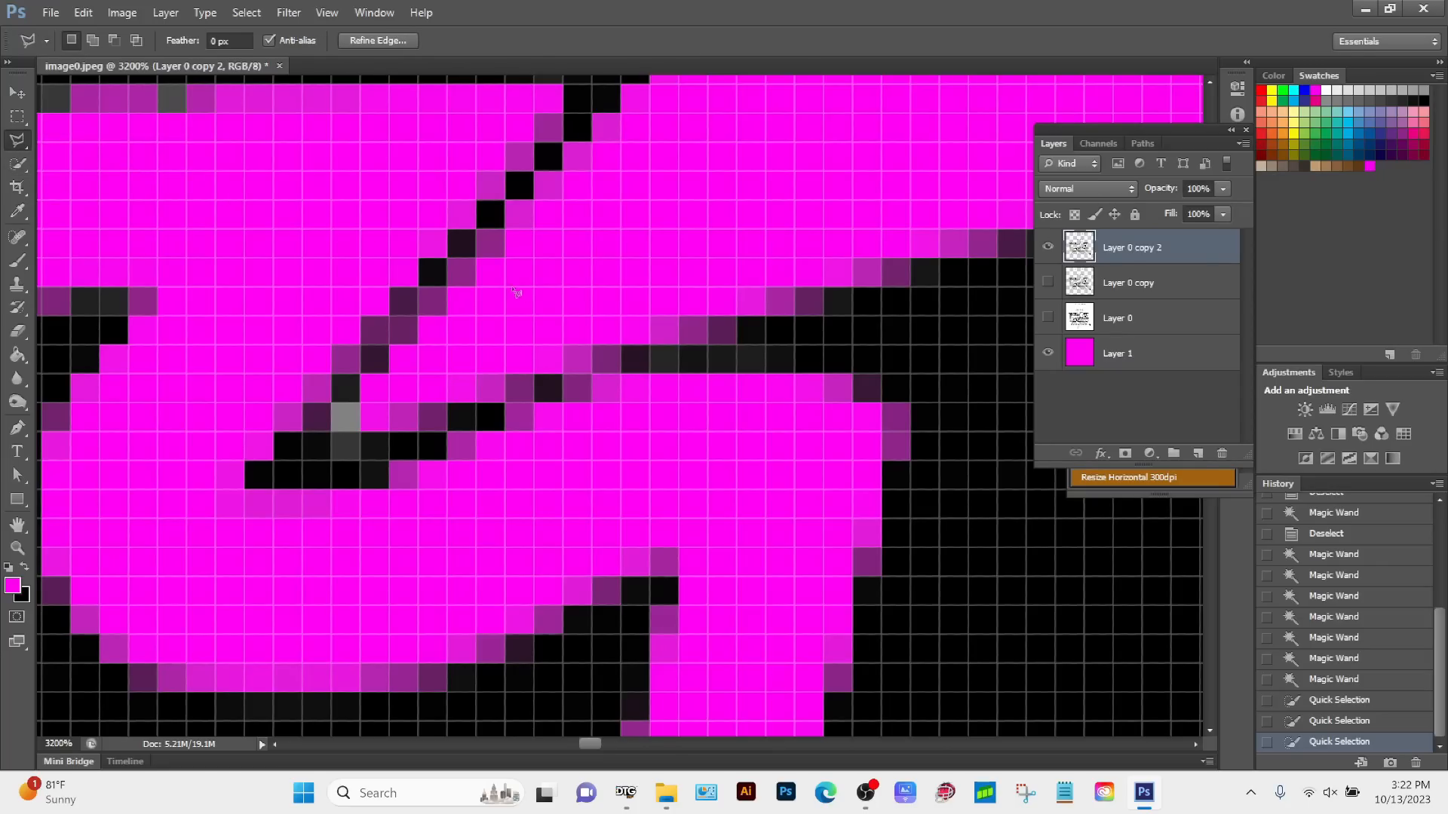
{"action": "left_click", "coordinate": [19, 147]}
{"action": "left_click", "coordinate": [113, 172]}
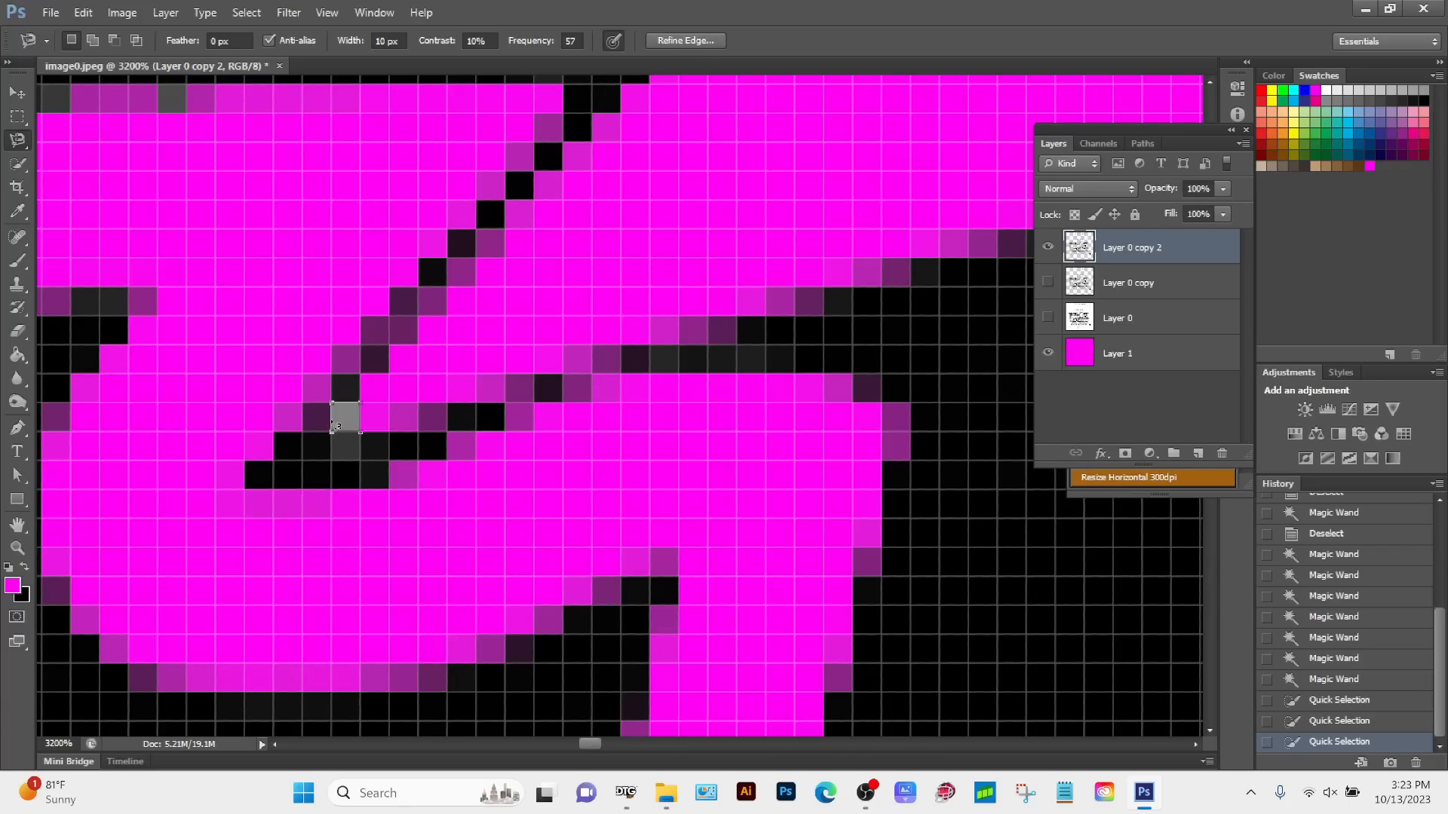
{"action": "left_click", "coordinate": [333, 405]}
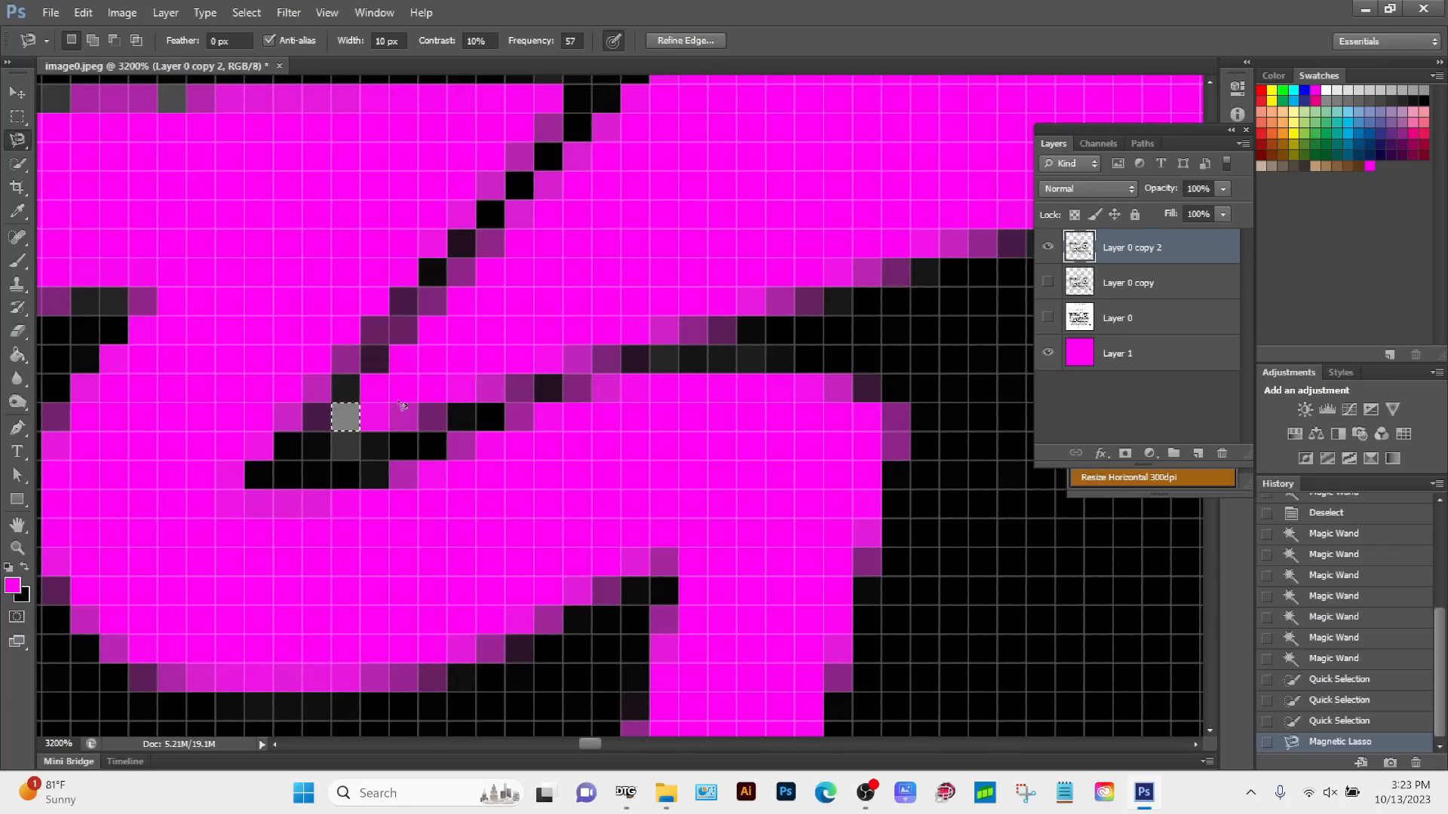
{"action": "key", "text": "Delete"}
{"action": "key", "text": "z"}
{"action": "left_click", "coordinate": [399, 416], "text": "alt"}
{"action": "left_click", "coordinate": [543, 454], "text": "alt"}
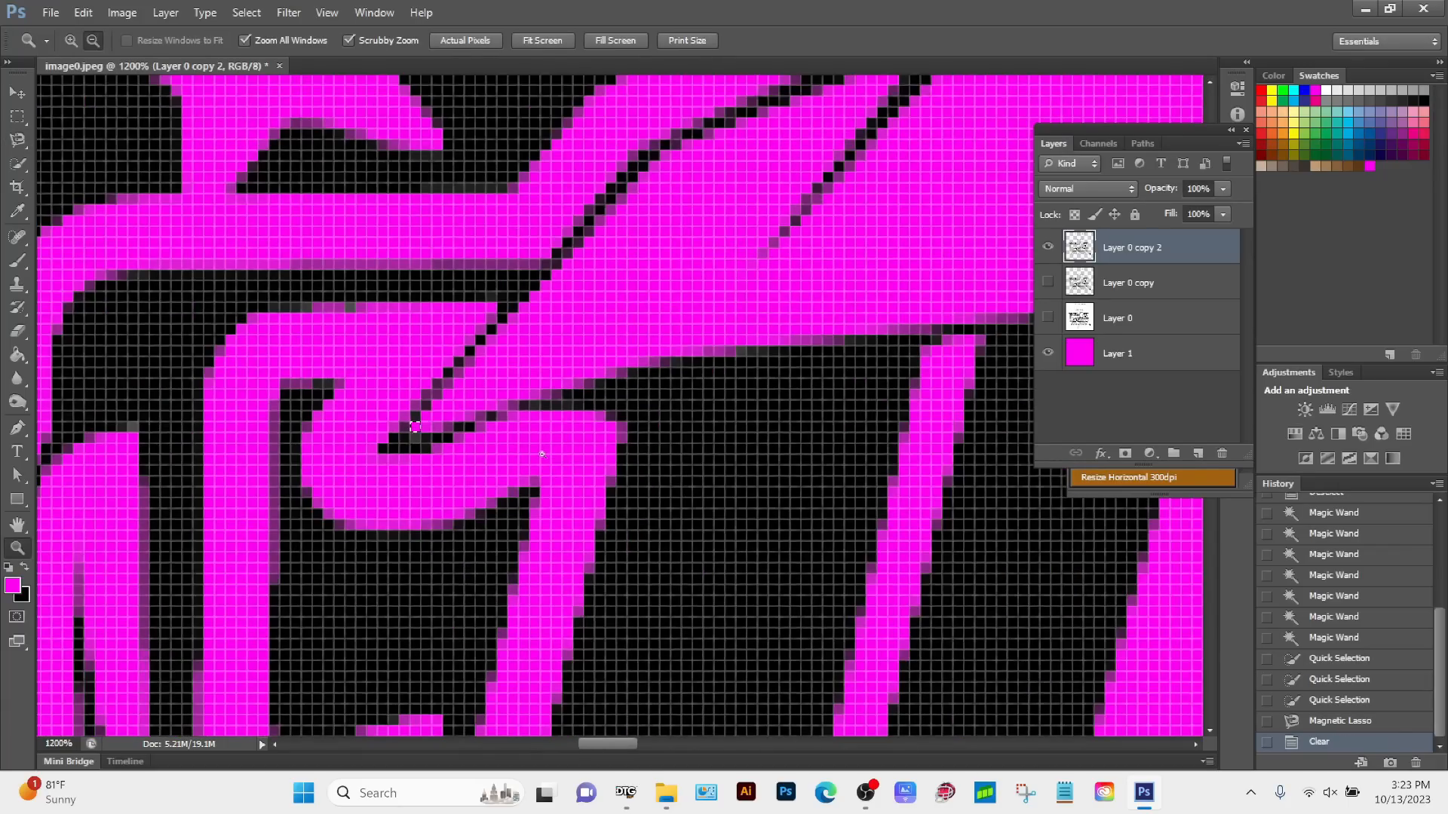
{"action": "left_click", "coordinate": [542, 455], "text": "alt"}
{"action": "left_click_drag", "start_coordinate": [517, 359], "coordinate": [365, 507]}
{"action": "left_click_drag", "start_coordinate": [531, 413], "coordinate": [492, 453]}
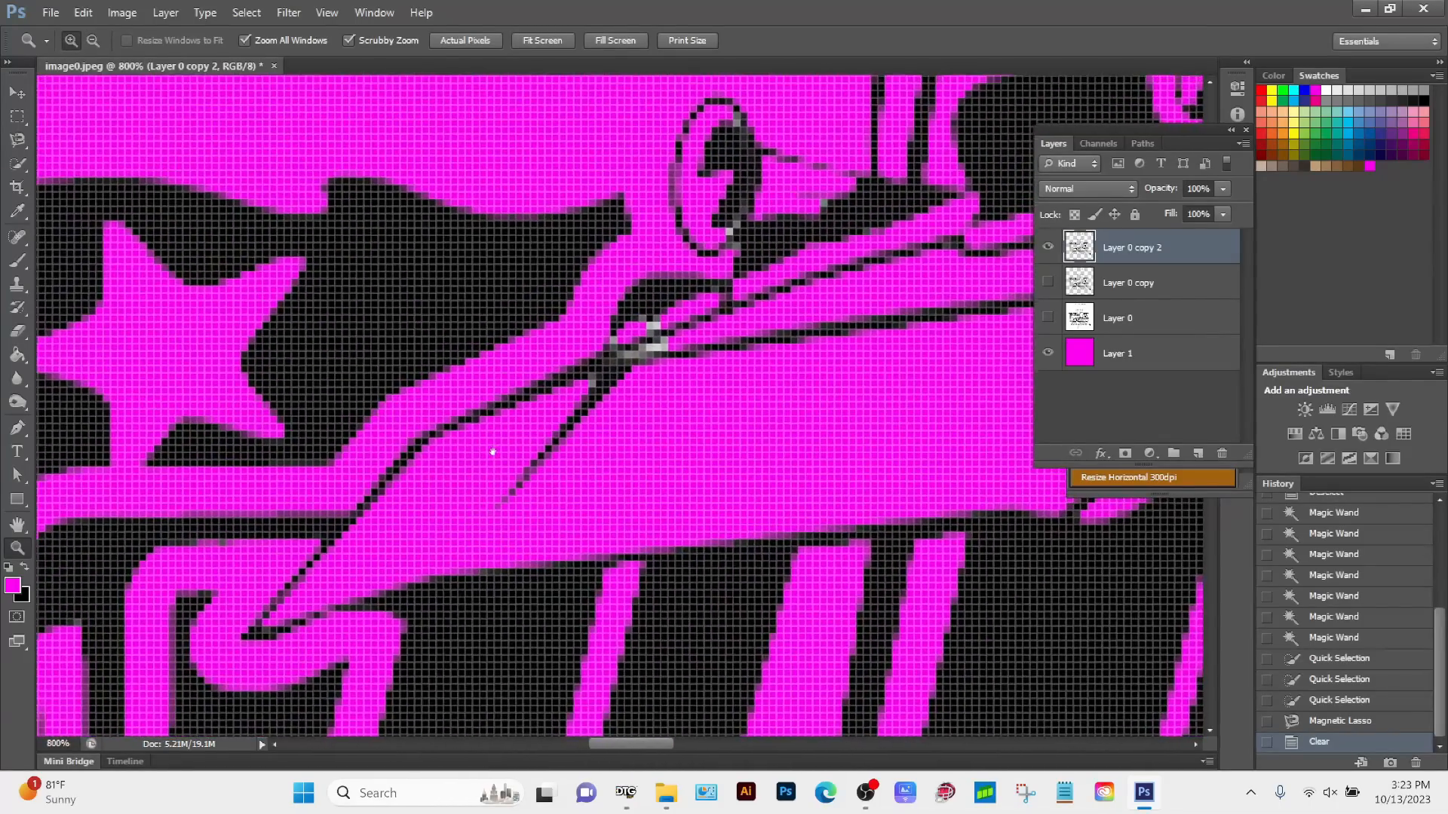
{"action": "left_click_drag", "start_coordinate": [601, 382], "coordinate": [515, 468]}
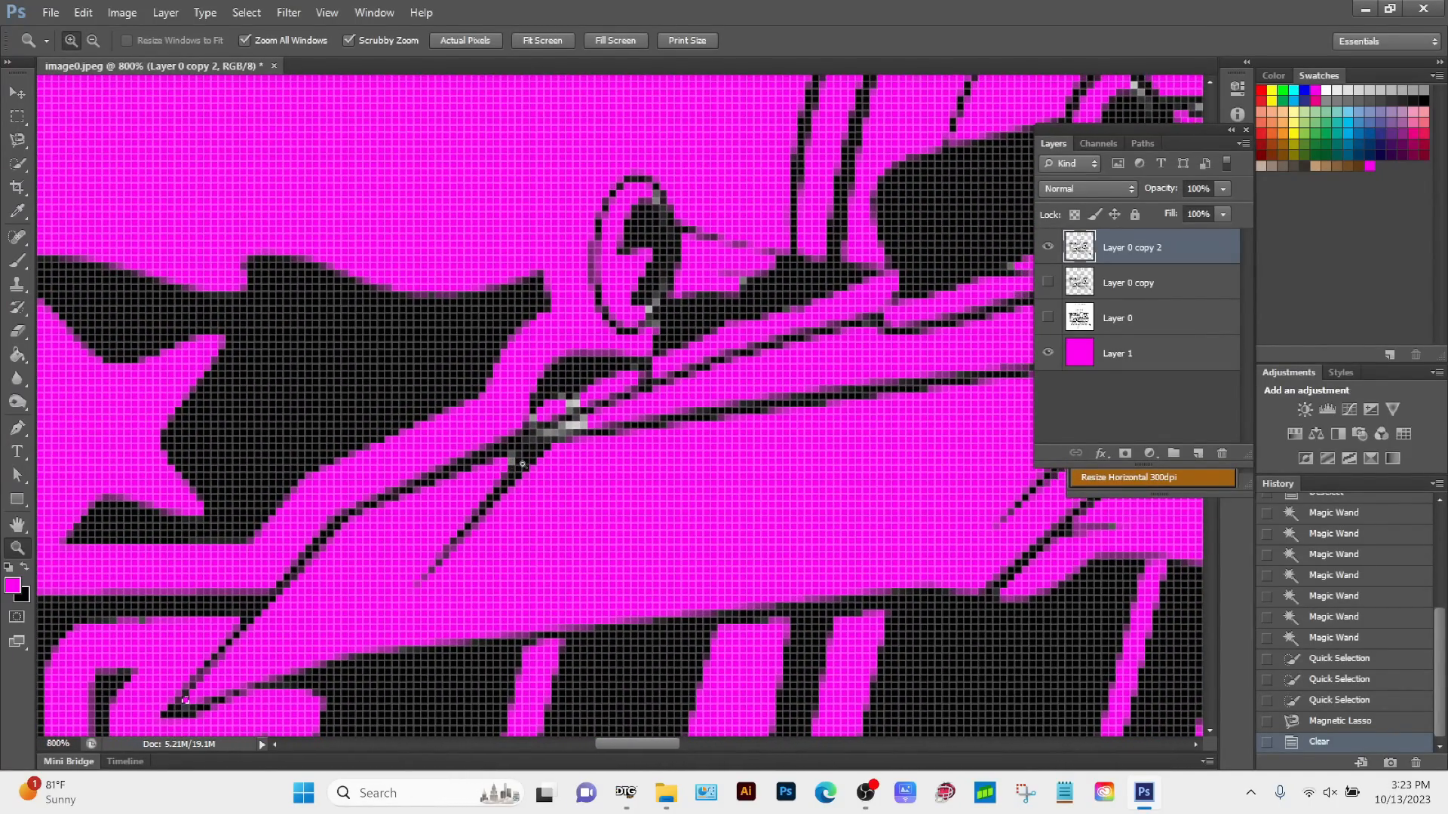
{"action": "key", "text": "ctrl+d"}
Step: Outline the lighter grey pixel in the fork below the crossing lines with the Magnetic Lasso and delete it
{"action": "left_click", "coordinate": [563, 445]}
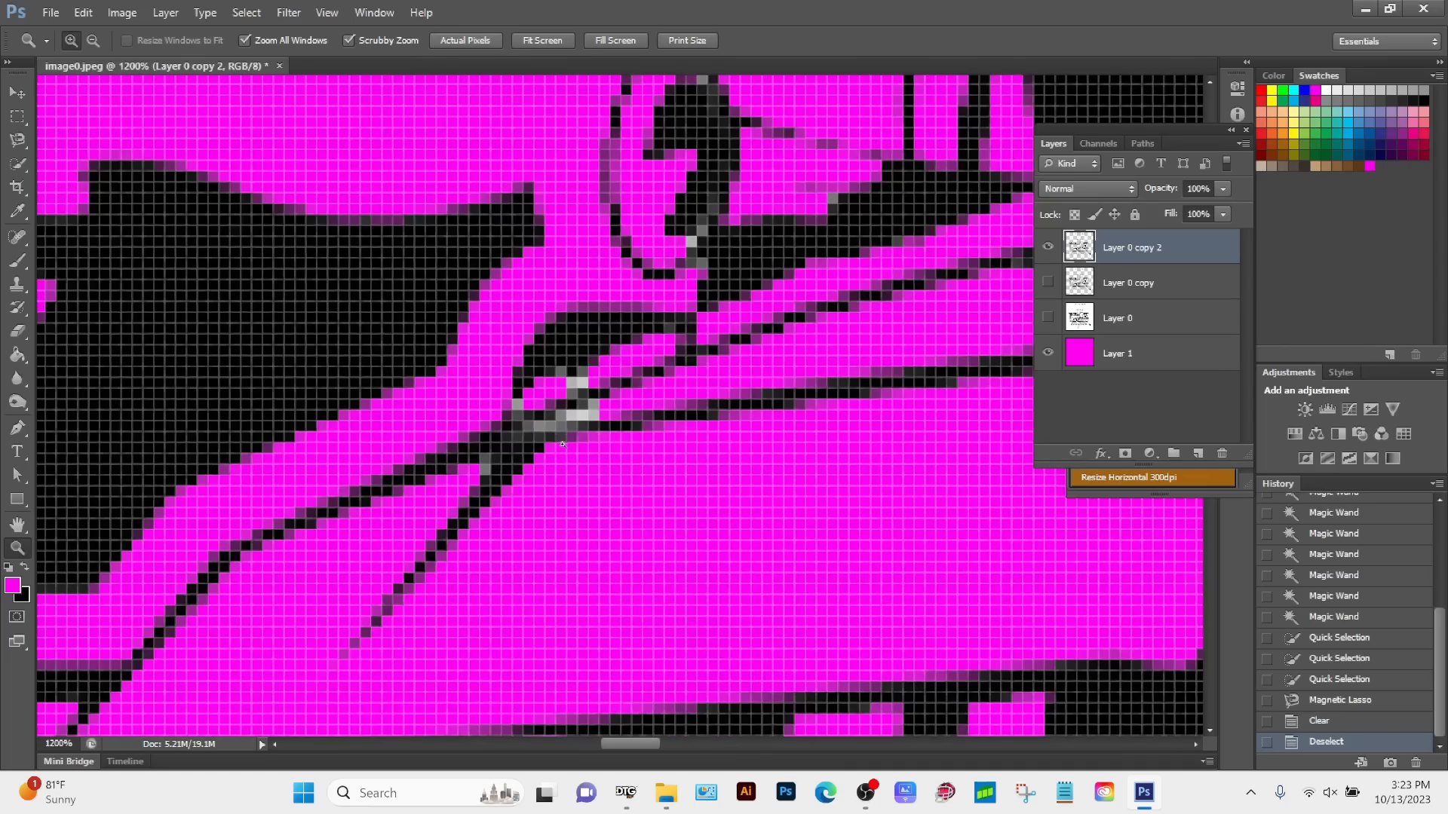
{"action": "left_click", "coordinate": [562, 444]}
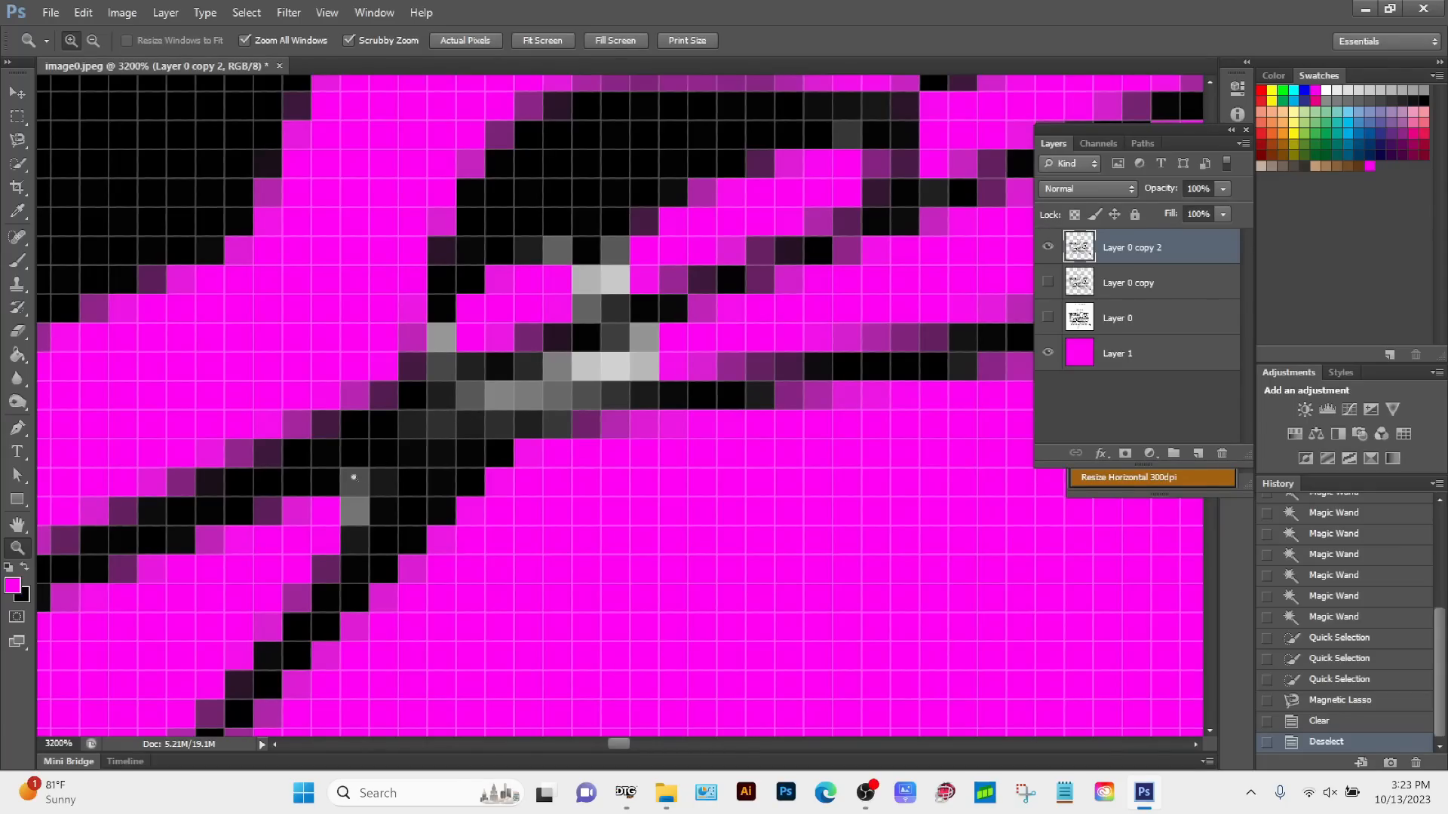
{"action": "left_click", "coordinate": [19, 139]}
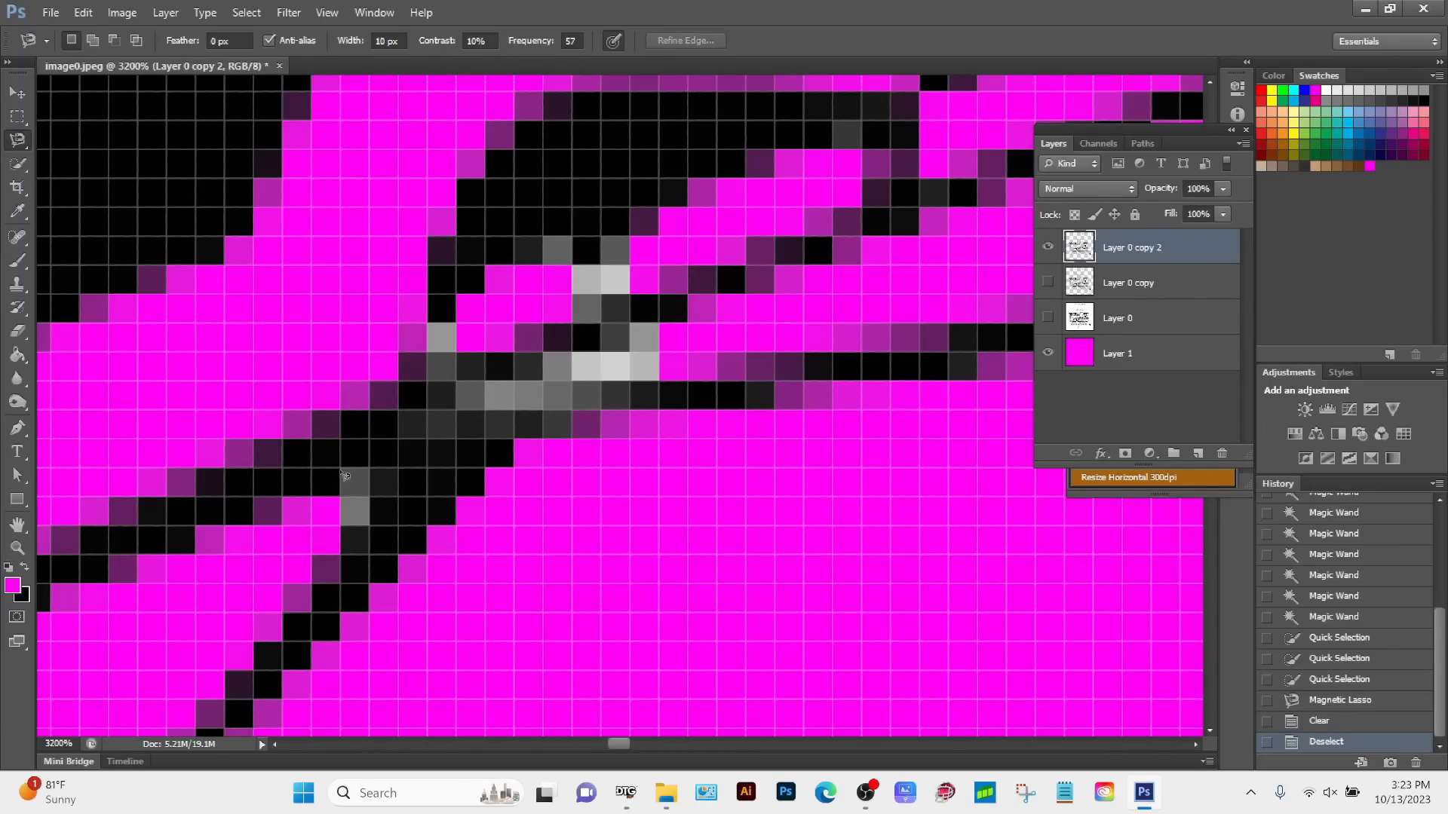
{"action": "left_click", "coordinate": [341, 497]}
{"action": "left_click", "coordinate": [348, 503]}
{"action": "key", "text": "Delete"}
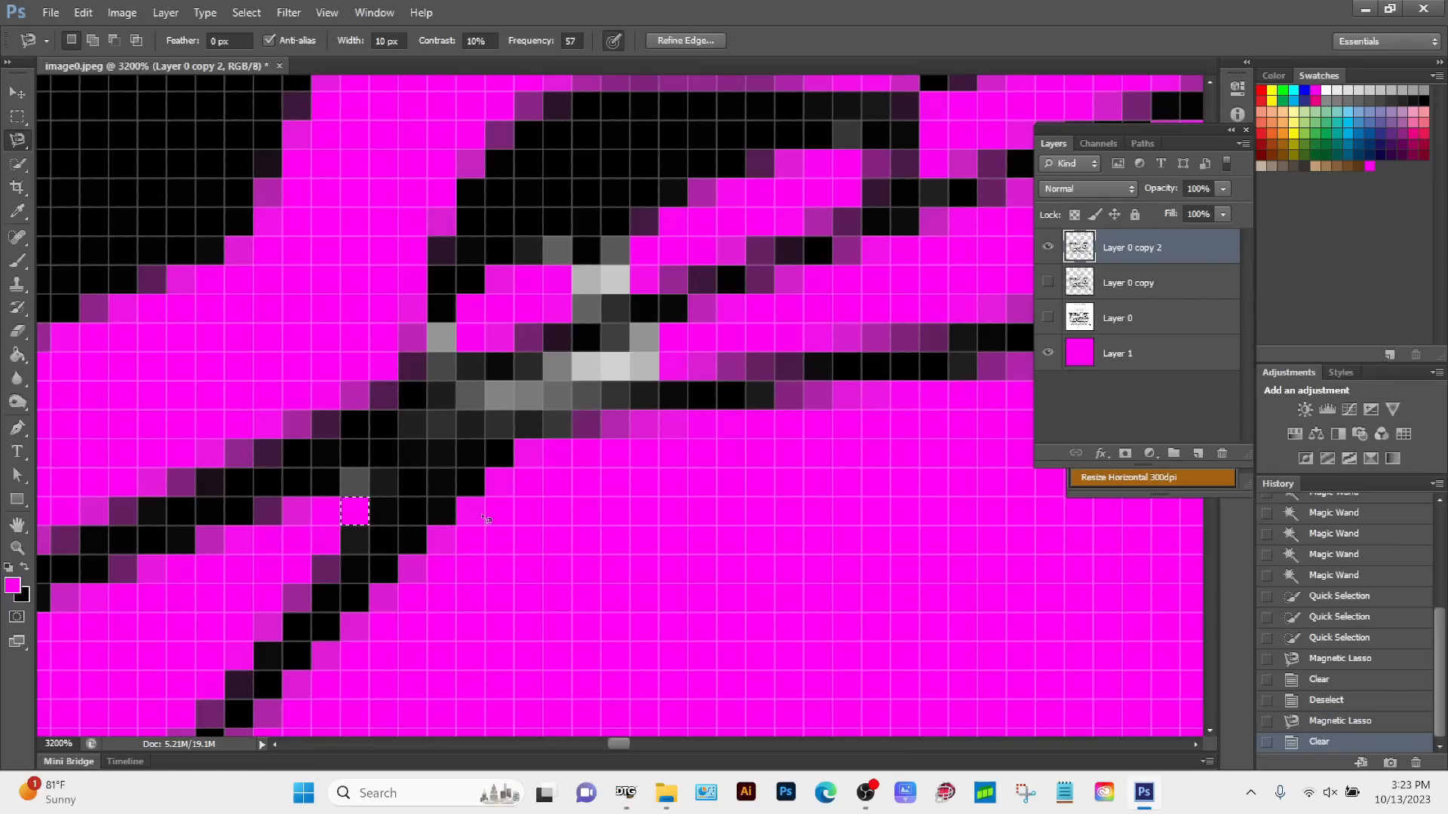
Step: Outline the two adjacent light grey pixels just above the line crossing with the Magnetic Lasso and delete them
{"action": "left_click", "coordinate": [573, 266]}
{"action": "left_click", "coordinate": [631, 295]}
{"action": "left_click", "coordinate": [575, 270]}
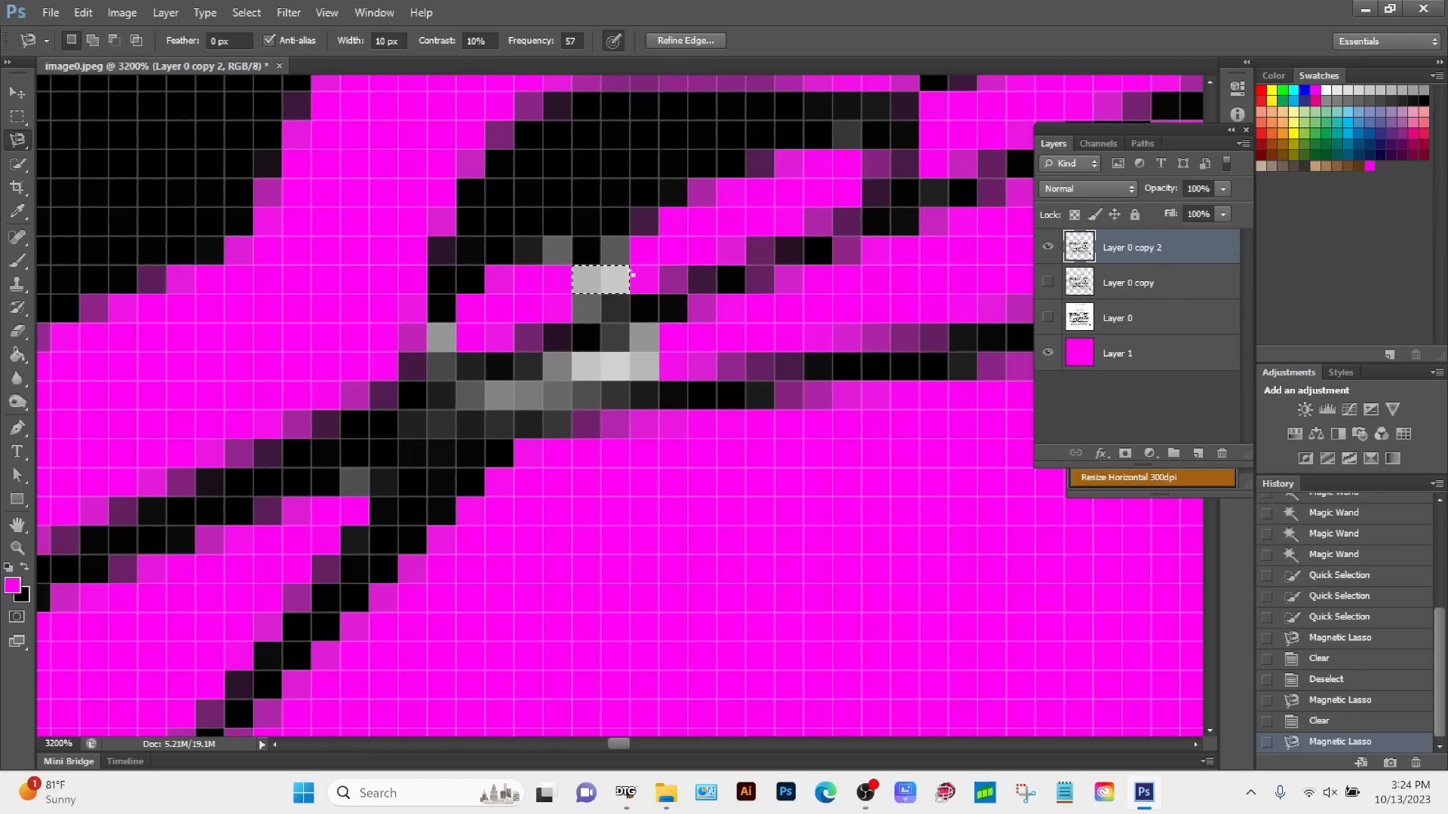
{"action": "key", "text": "Delete"}
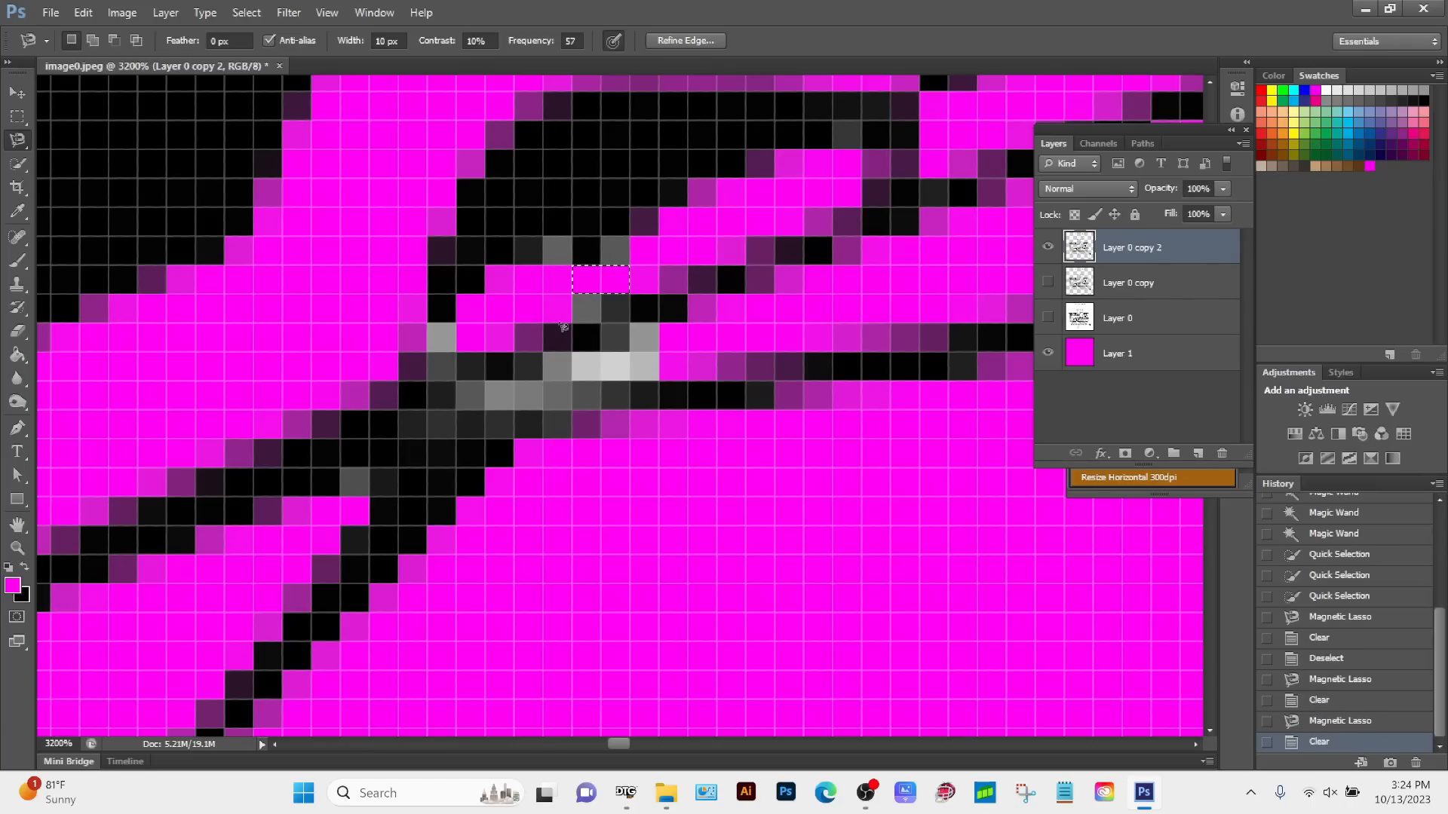
Step: Outline the L-shaped group of four light grey pixels at the line crossing with the Magnetic Lasso and delete it
{"action": "scroll", "coordinate": [588, 337], "scroll_direction": "down", "scroll_amount": 1}
{"action": "scroll", "coordinate": [587, 337], "scroll_direction": "left", "scroll_amount": 1}
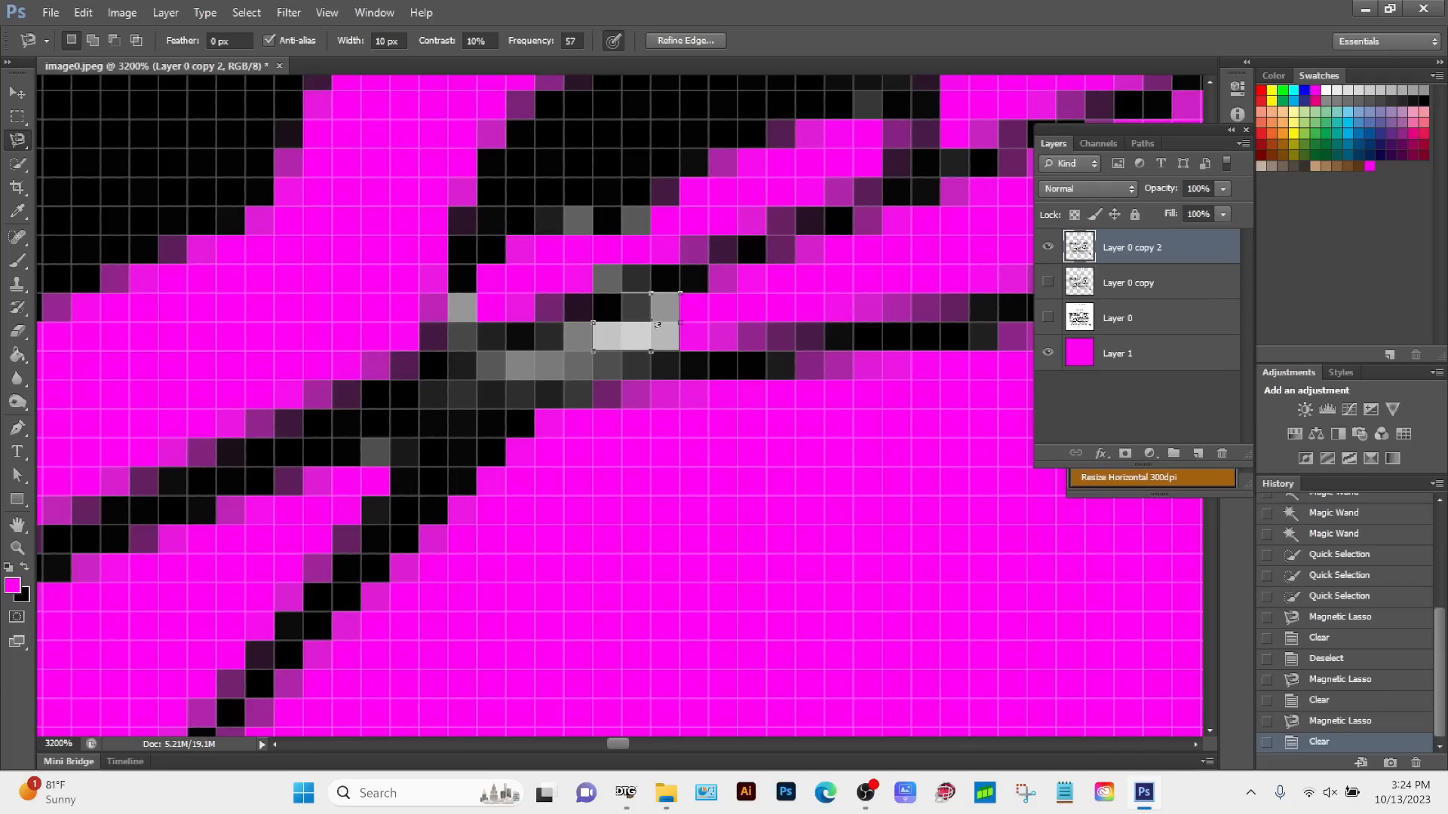
{"action": "left_click", "coordinate": [595, 324]}
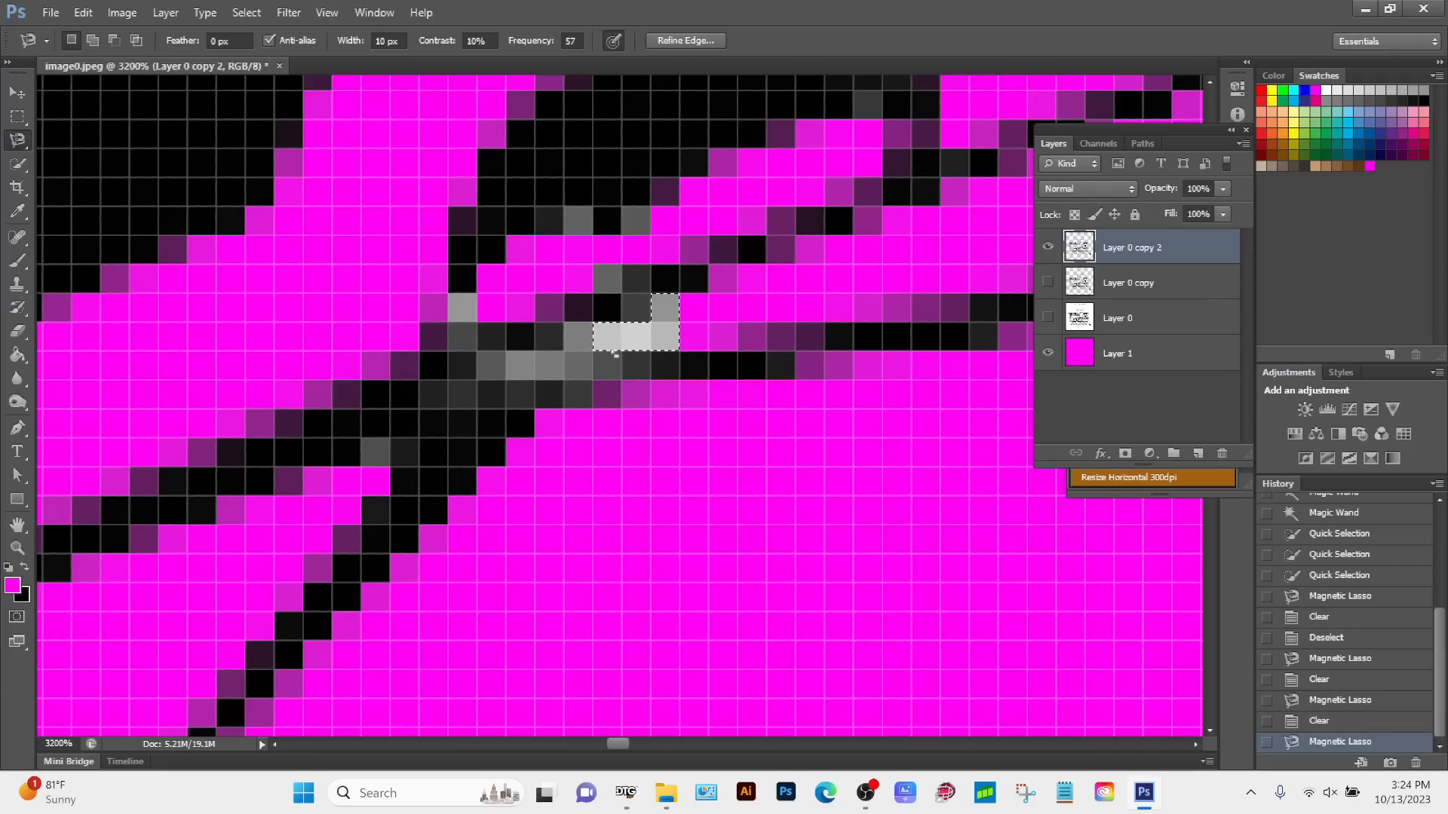
{"action": "key", "text": "Delete"}
{"action": "key", "text": "z"}
{"action": "left_click", "coordinate": [643, 420], "text": "alt"}
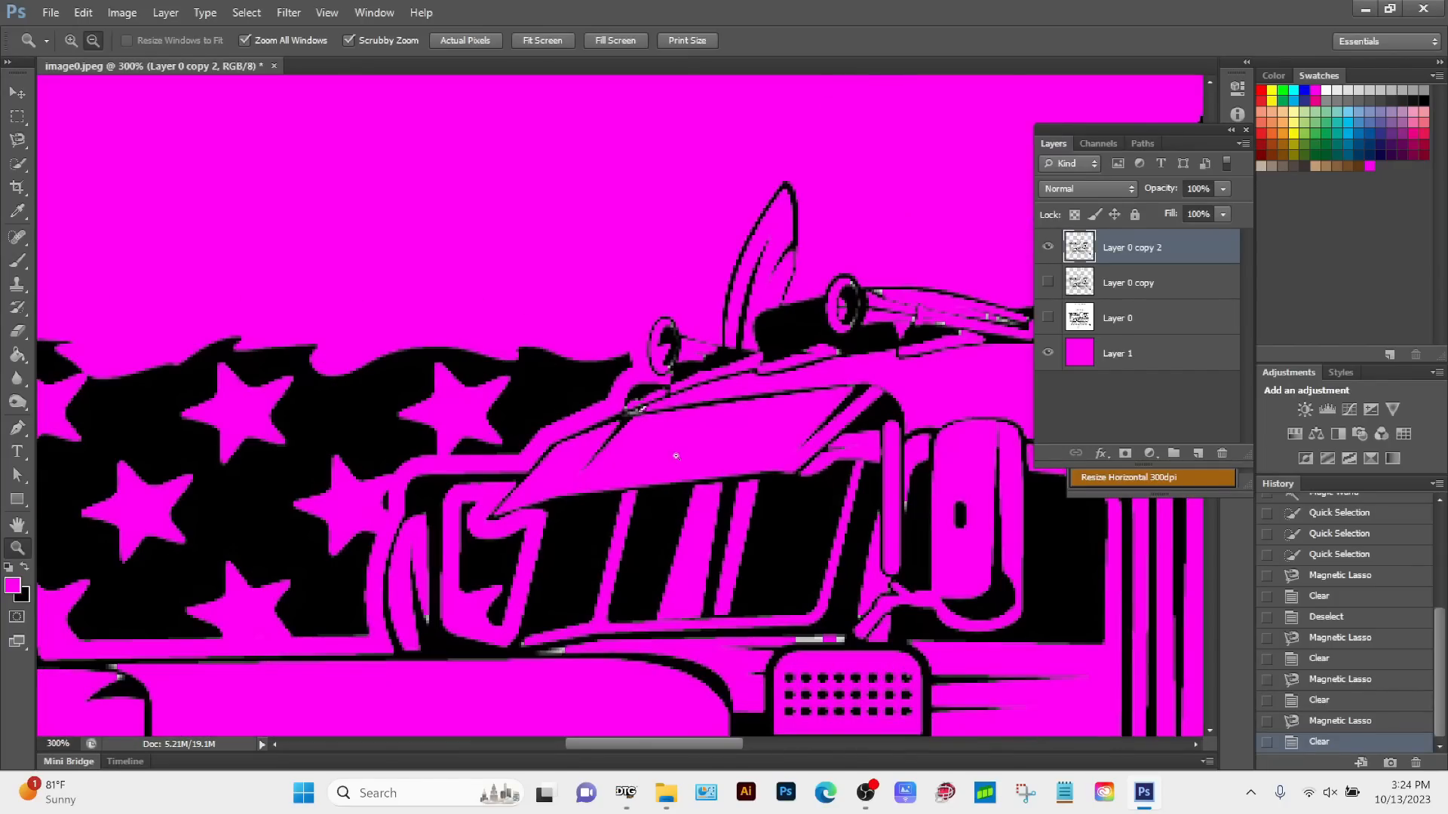
Step: Examine the hood line crossing, the front wheel and the TOW lettering for leftover grey or white pixels
{"action": "left_click", "coordinate": [676, 456], "text": "alt"}
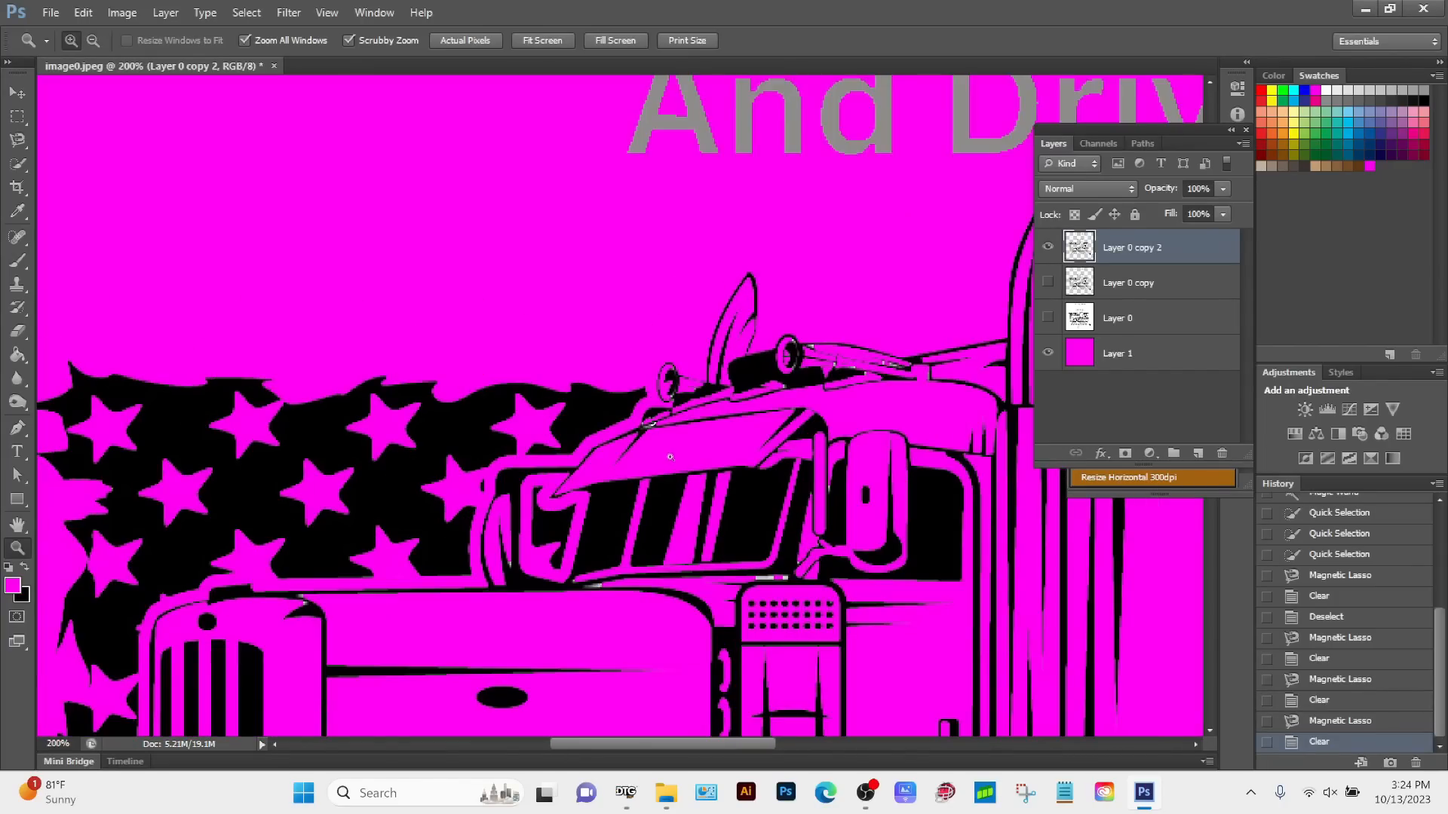
{"action": "left_click_drag", "start_coordinate": [613, 385], "coordinate": [757, 512]}
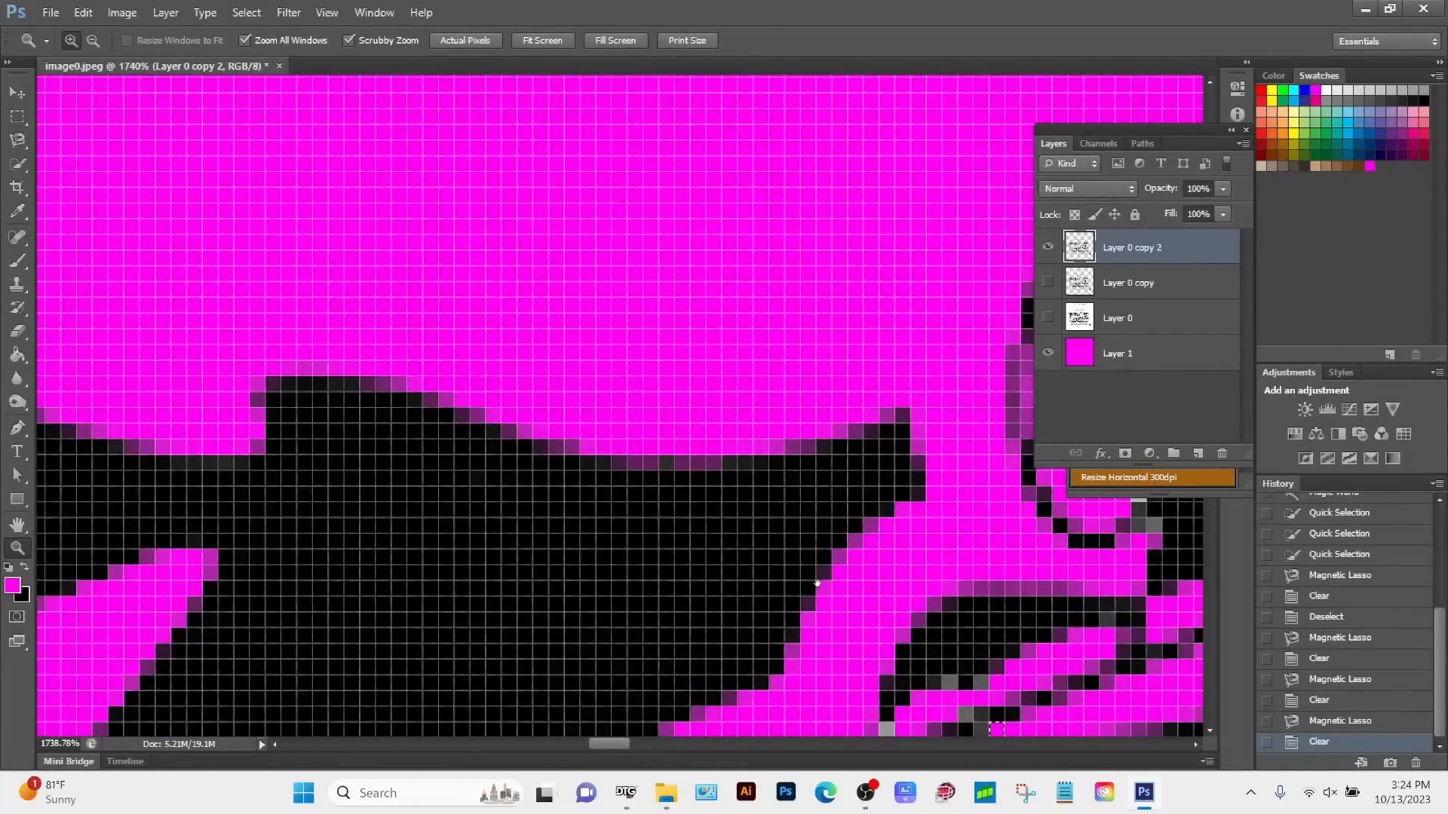
{"action": "left_click_drag", "start_coordinate": [820, 585], "coordinate": [549, 292]}
{"action": "left_click_drag", "start_coordinate": [680, 430], "coordinate": [743, 495]}
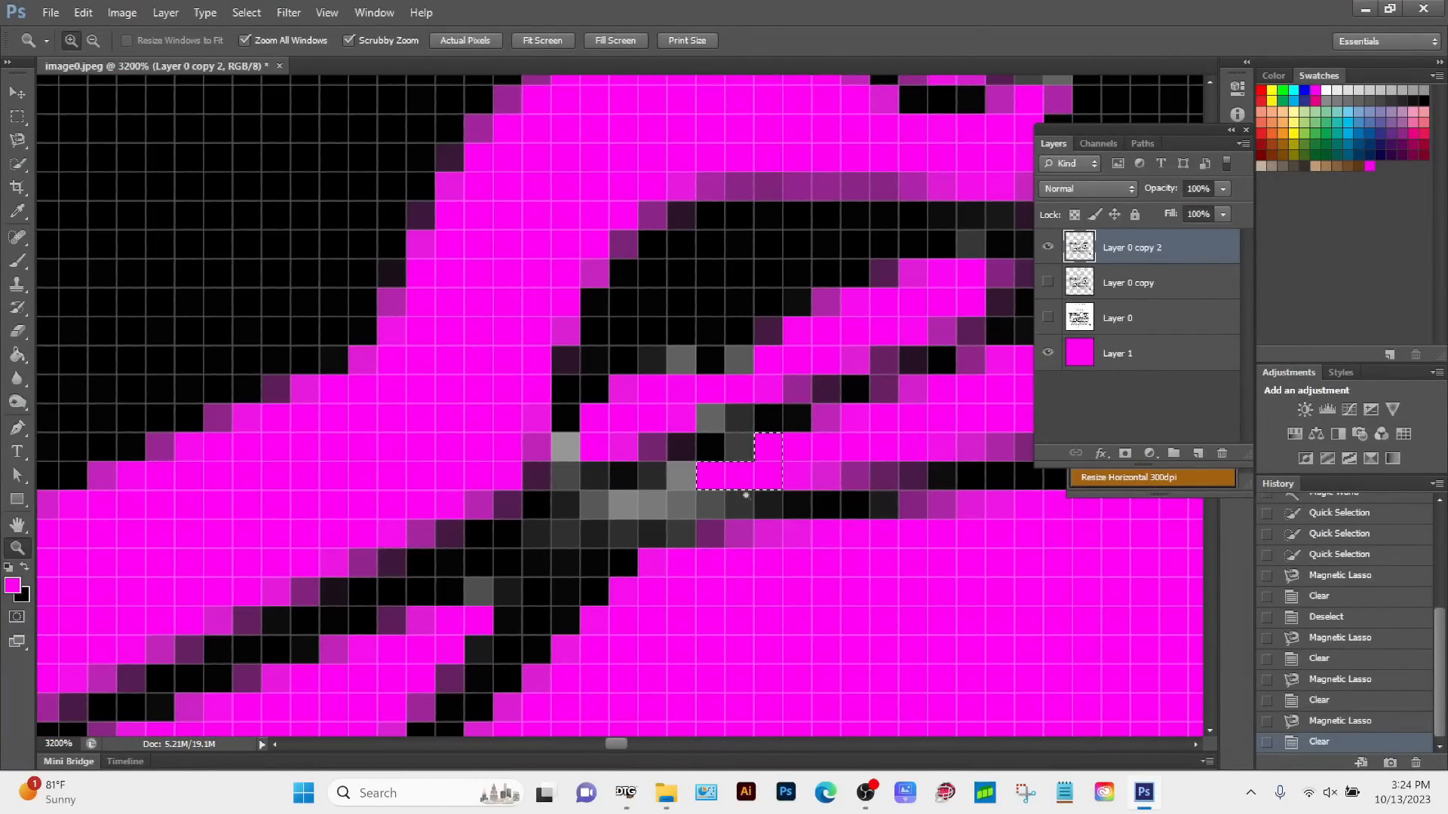
{"action": "left_click", "coordinate": [787, 540], "text": "alt"}
{"action": "left_click", "coordinate": [787, 540], "text": "alt"}
{"action": "left_click", "coordinate": [787, 540], "text": "alt"}
{"action": "left_click", "coordinate": [787, 540], "text": "alt"}
{"action": "left_click", "coordinate": [787, 539], "text": "alt"}
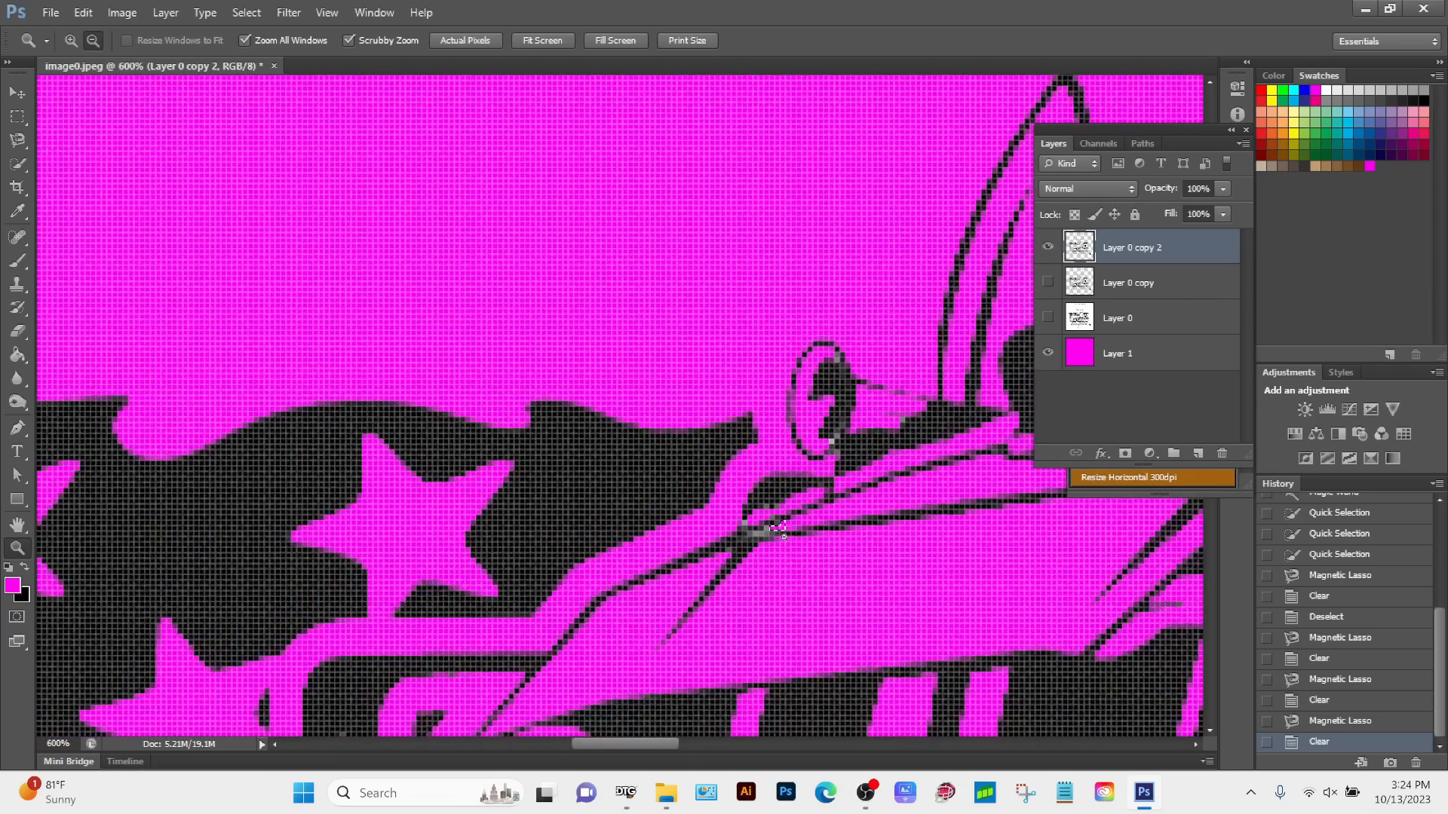
{"action": "left_click", "coordinate": [787, 540], "text": "alt"}
{"action": "mouse_move", "coordinate": [772, 627]}
{"action": "left_mouse_down"}
{"action": "mouse_move", "coordinate": [555, 173]}
{"action": "mouse_move", "coordinate": [660, 226]}
{"action": "left_mouse_up"}
{"action": "left_click_drag", "start_coordinate": [682, 495], "coordinate": [672, 307]}
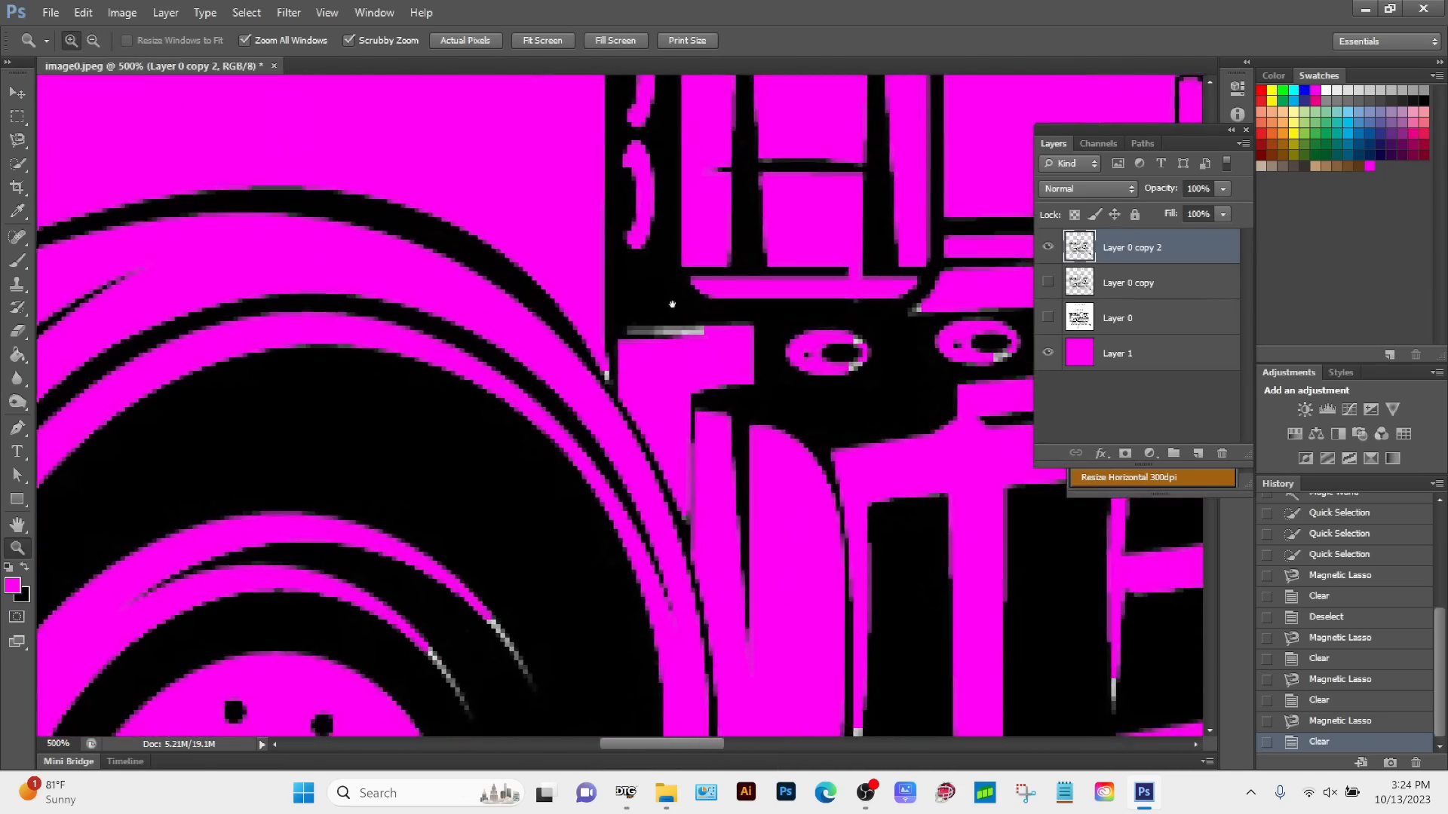
{"action": "left_click_drag", "start_coordinate": [572, 545], "coordinate": [542, 472]}
{"action": "left_click_drag", "start_coordinate": [405, 605], "coordinate": [556, 349]}
{"action": "left_click_drag", "start_coordinate": [414, 533], "coordinate": [472, 384]}
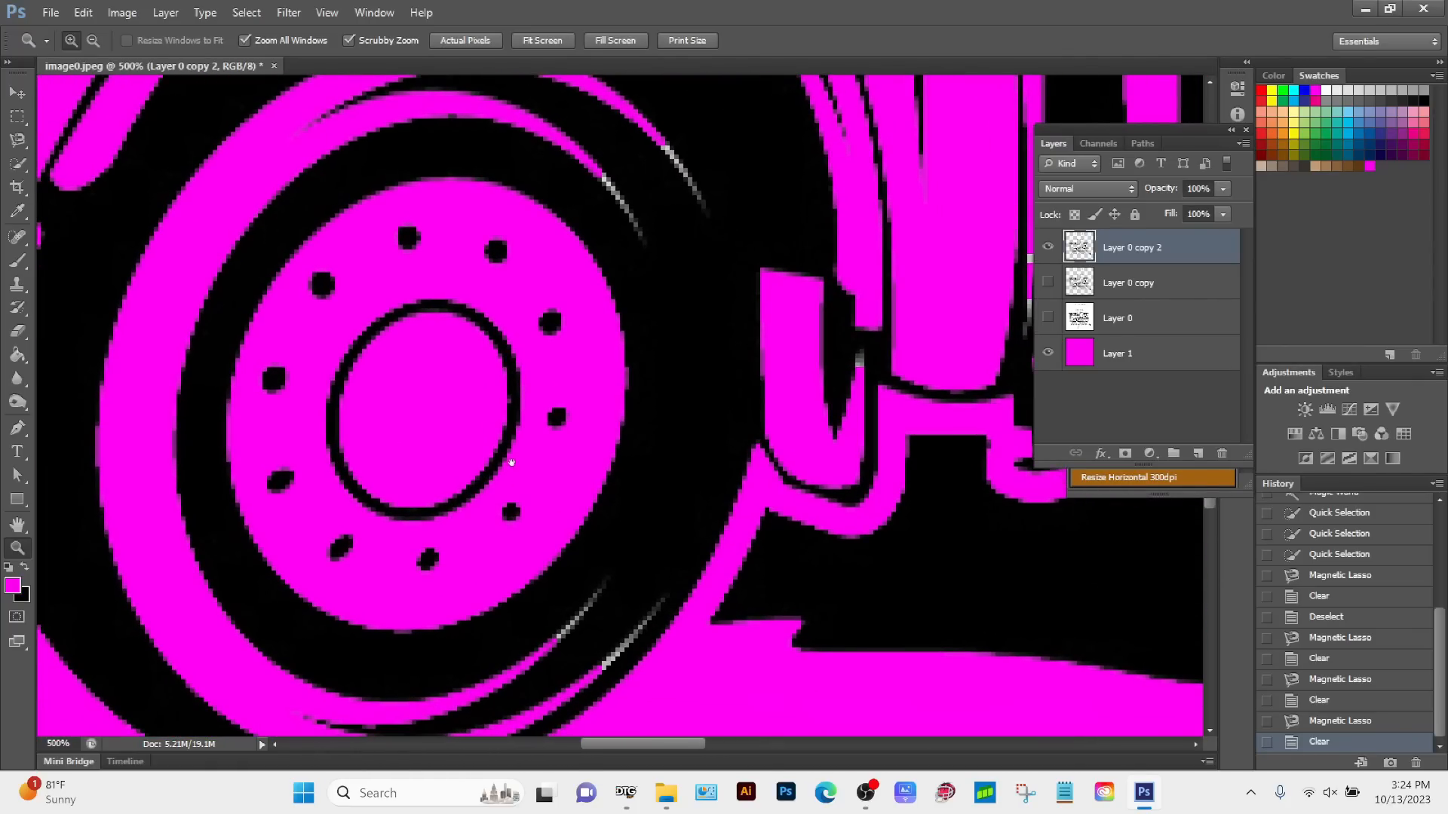
{"action": "left_click_drag", "start_coordinate": [564, 648], "coordinate": [412, 241]}
{"action": "left_click_drag", "start_coordinate": [502, 498], "coordinate": [466, 335]}
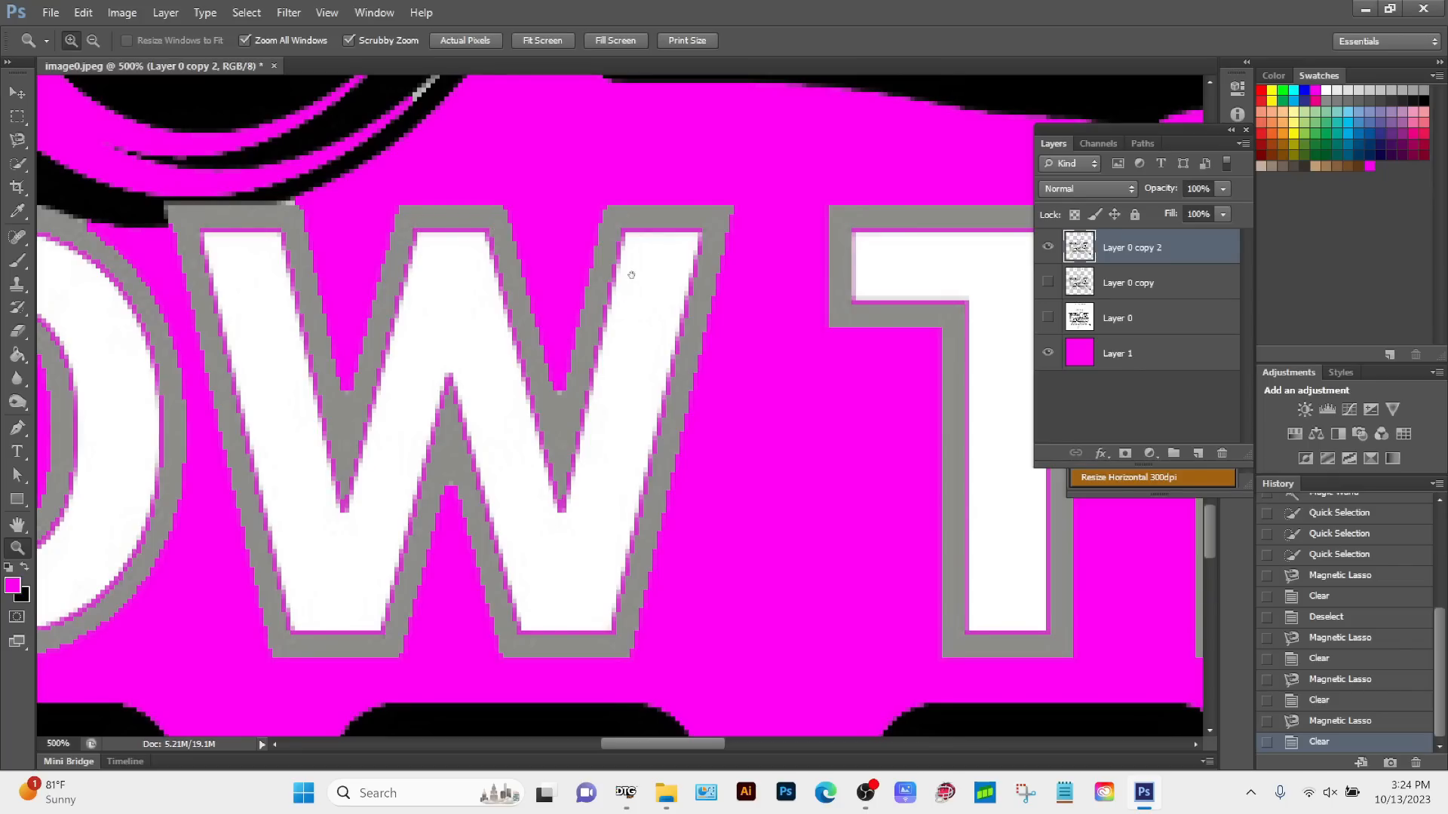
{"action": "left_click", "coordinate": [688, 242], "text": "alt"}
{"action": "left_click", "coordinate": [689, 242], "text": "alt"}
{"action": "left_click", "coordinate": [688, 242], "text": "alt"}
{"action": "left_click", "coordinate": [689, 242], "text": "alt"}
{"action": "left_click", "coordinate": [689, 242], "text": "alt"}
Step: Outline the light grey strip just above the perforated panel with the Magnetic Lasso, delete it and drop the selection
{"action": "left_click_drag", "start_coordinate": [604, 212], "coordinate": [307, 520]}
{"action": "left_click_drag", "start_coordinate": [369, 317], "coordinate": [579, 448]}
{"action": "left_click_drag", "start_coordinate": [640, 500], "coordinate": [481, 246]}
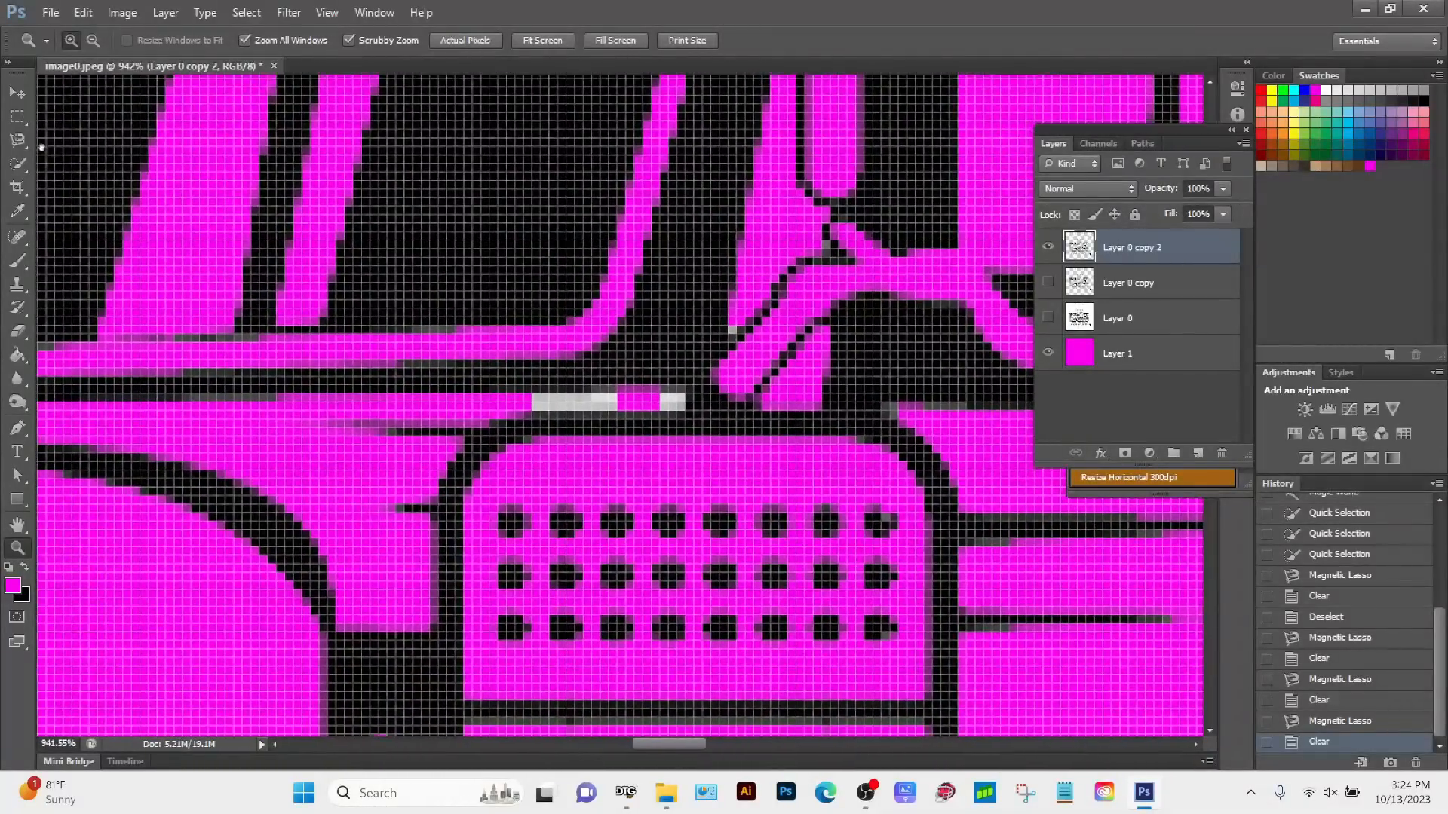
{"action": "left_click", "coordinate": [18, 139]}
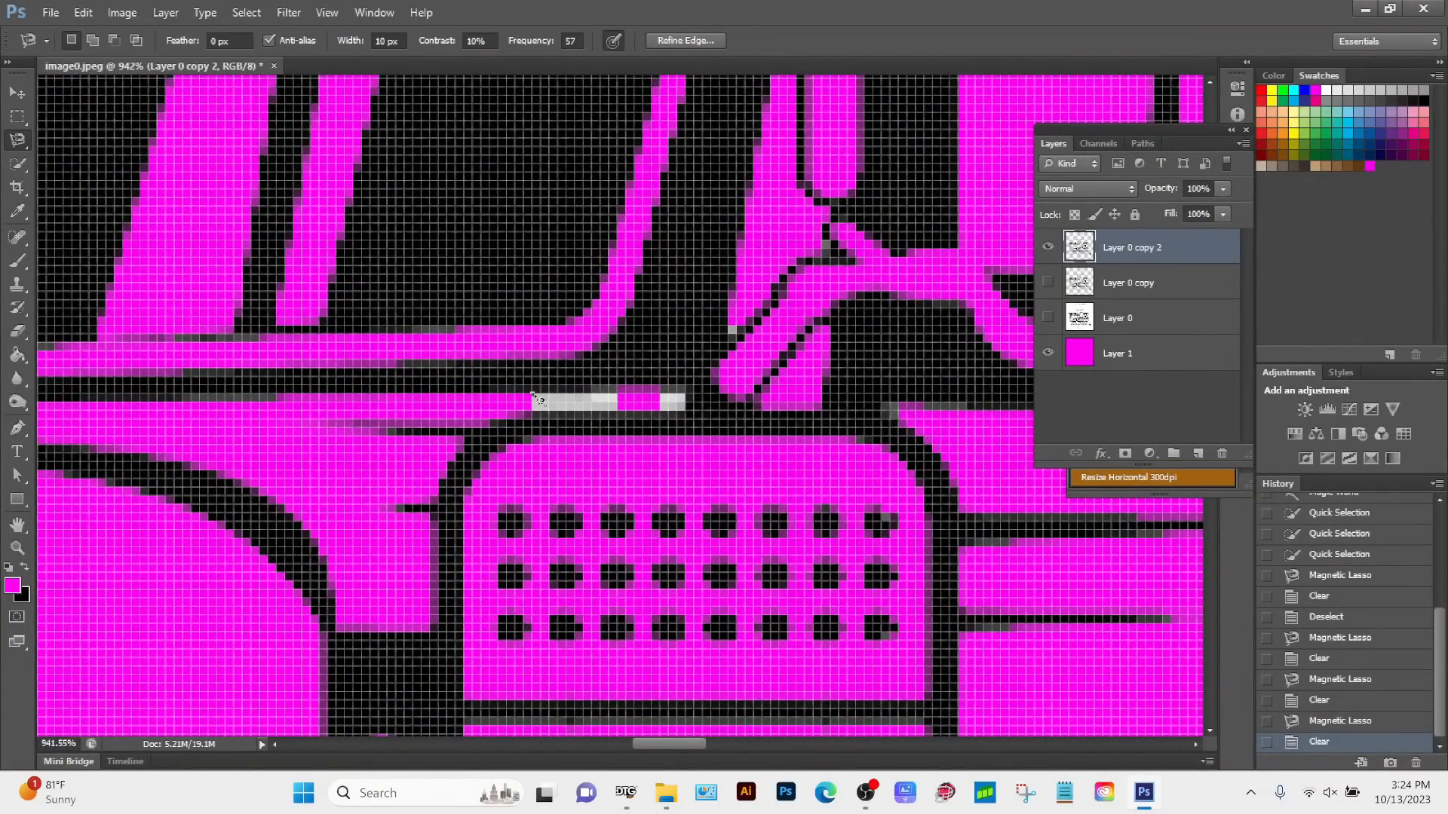
{"action": "left_click", "coordinate": [533, 395]}
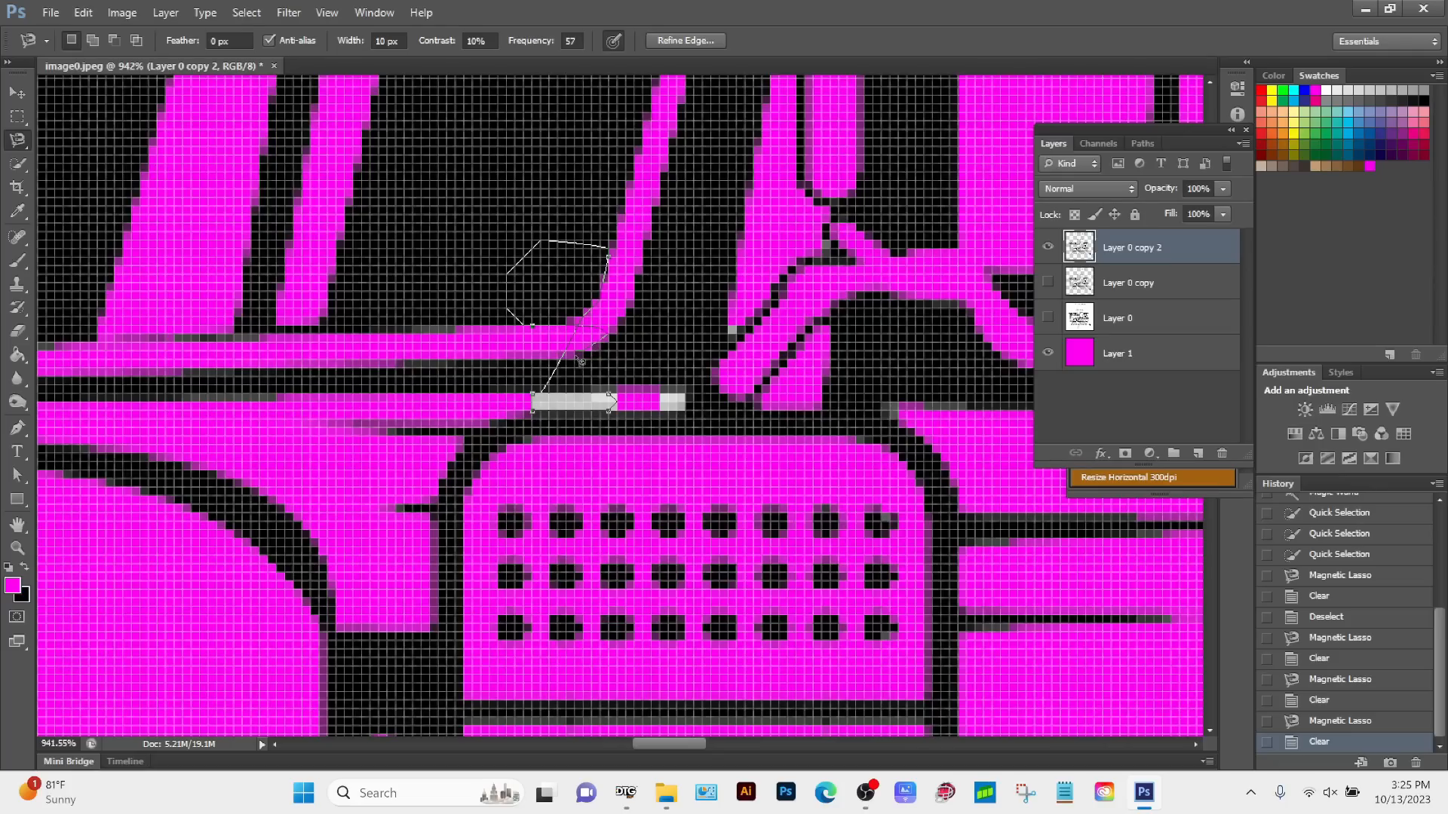
{"action": "key", "text": "BackSpace"}
{"action": "key", "text": "BackSpace"}
{"action": "key", "text": "BackSpace"}
{"action": "left_click", "coordinate": [534, 393]}
{"action": "key", "text": "Delete"}
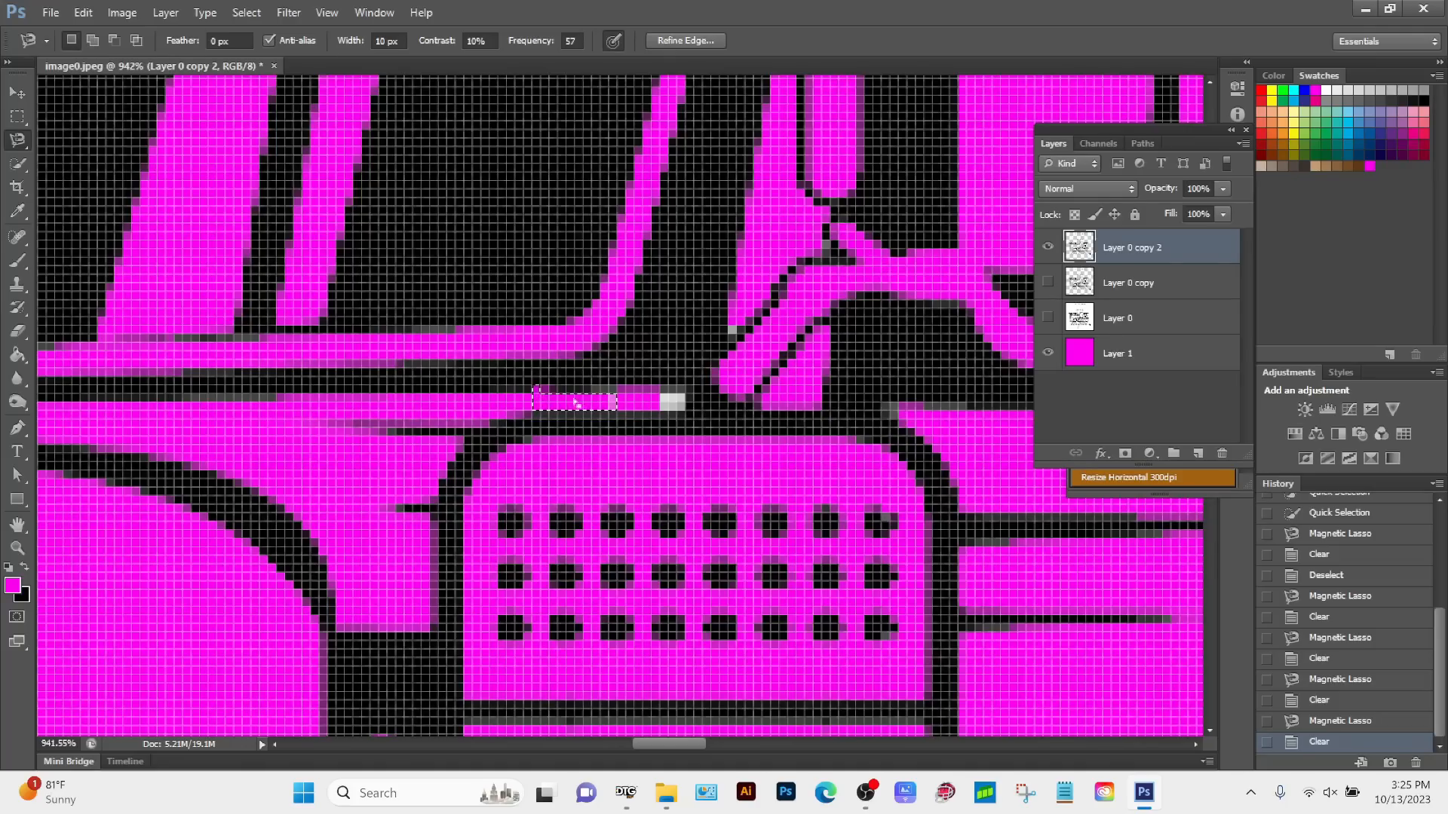
{"action": "key", "text": "ctrl+d"}
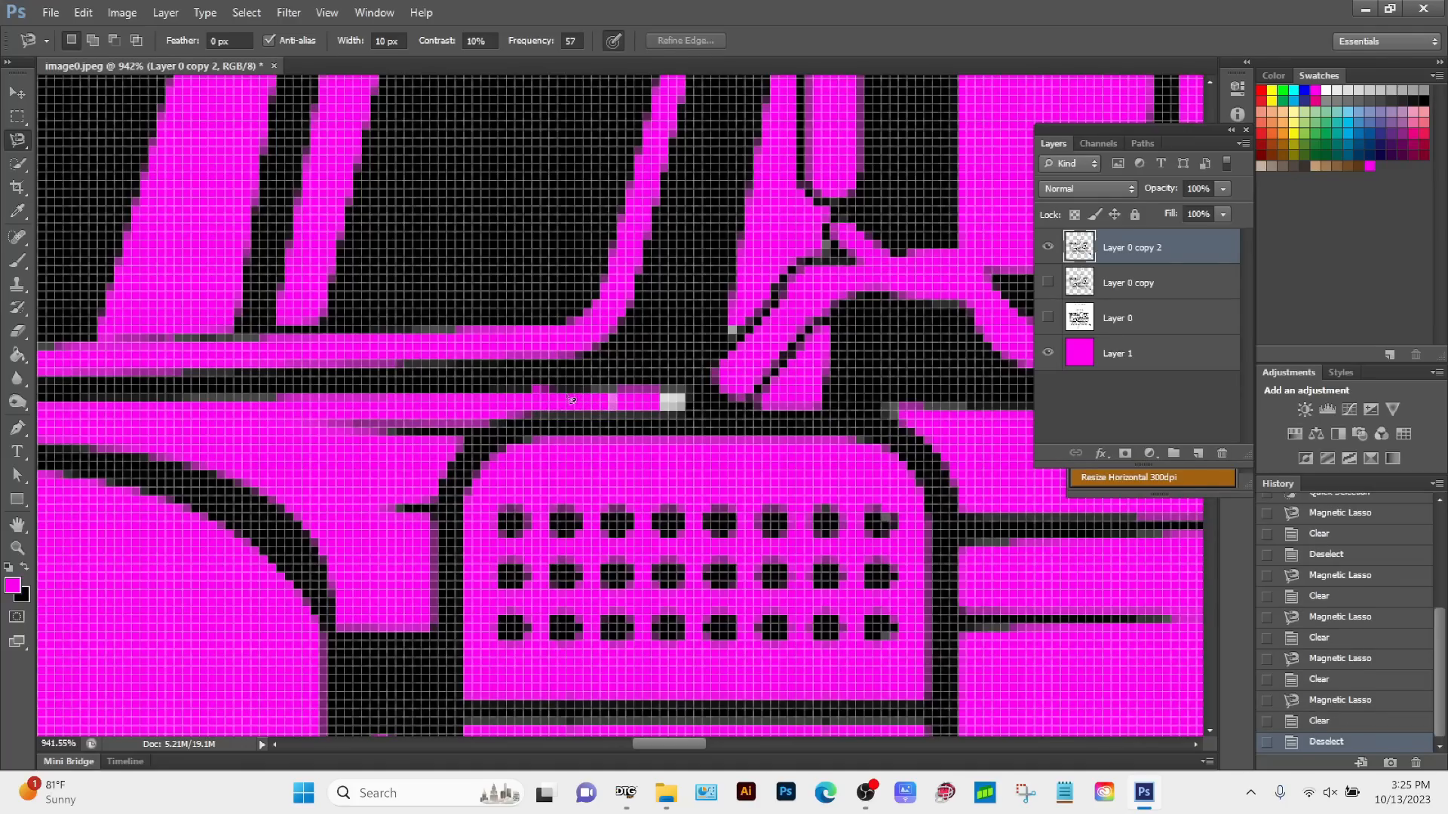
Step: Undo the deselection and the deletion of the light grey strip above the perforated panel
{"action": "key", "text": "ctrl+z"}
{"action": "key", "text": "ctrl+z"}
{"action": "key", "text": "ctrl+z"}
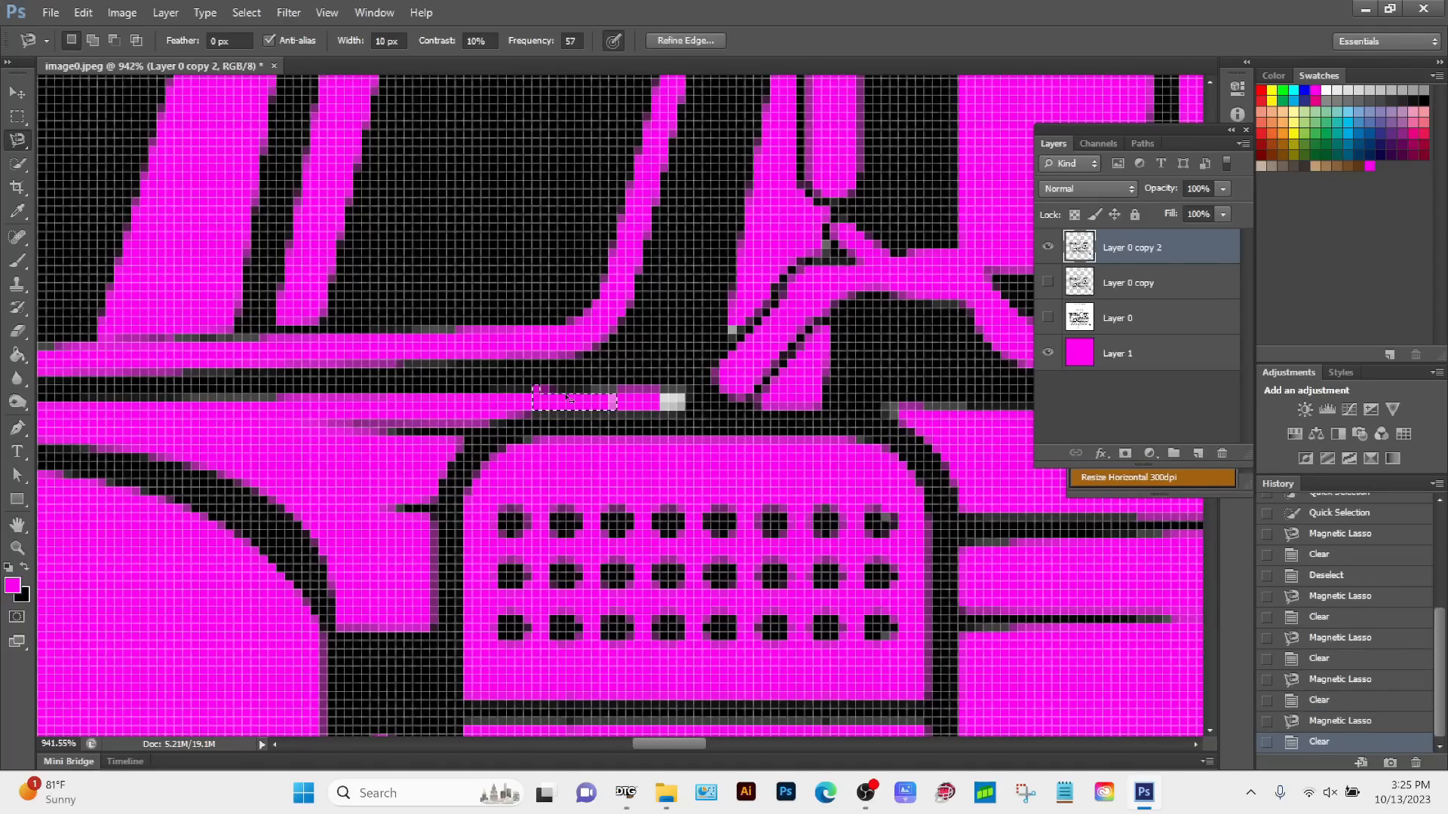
{"action": "key", "text": "ctrl+z"}
{"action": "key", "text": "alt+z"}
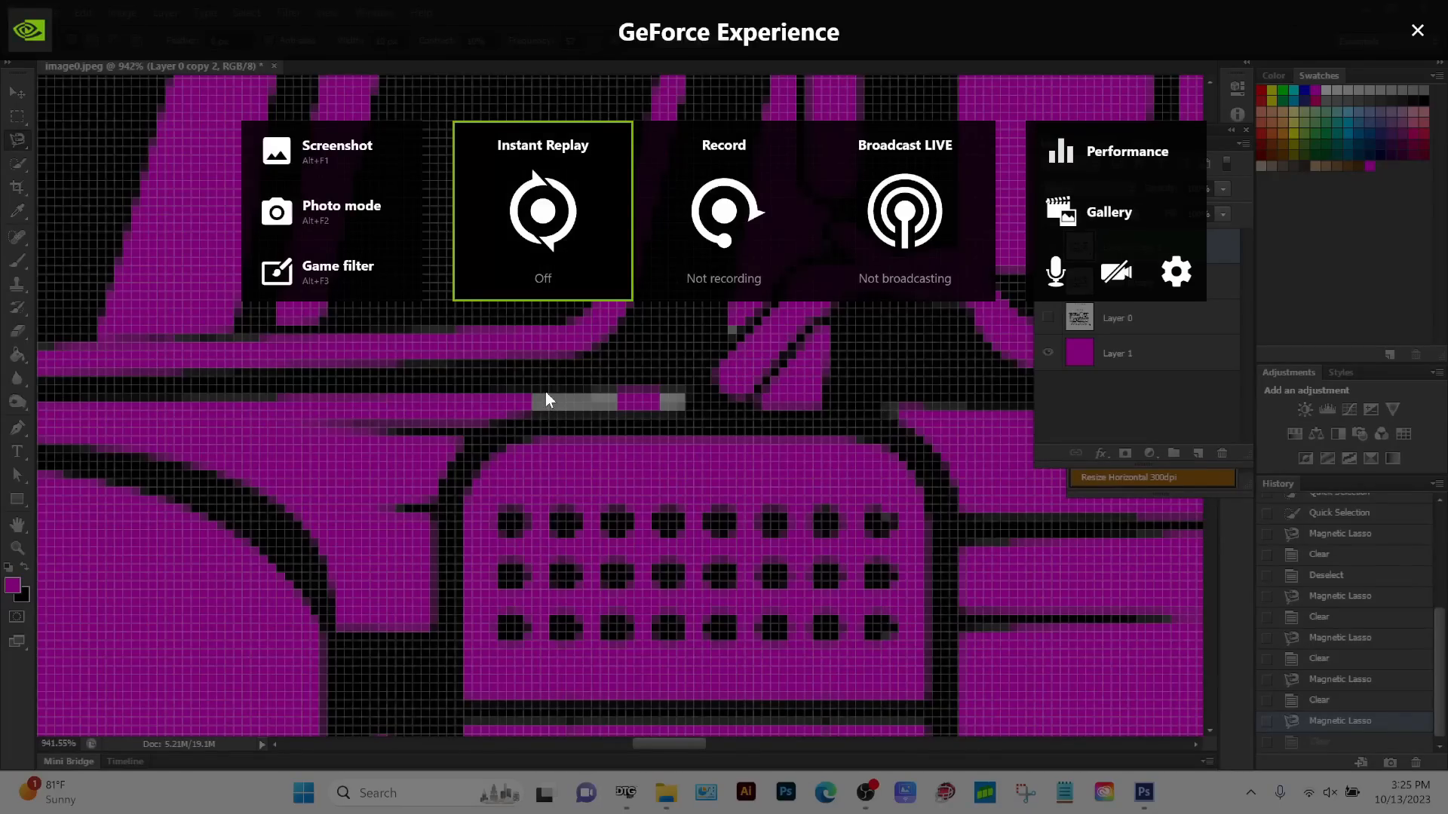
{"action": "left_click", "coordinate": [1418, 30]}
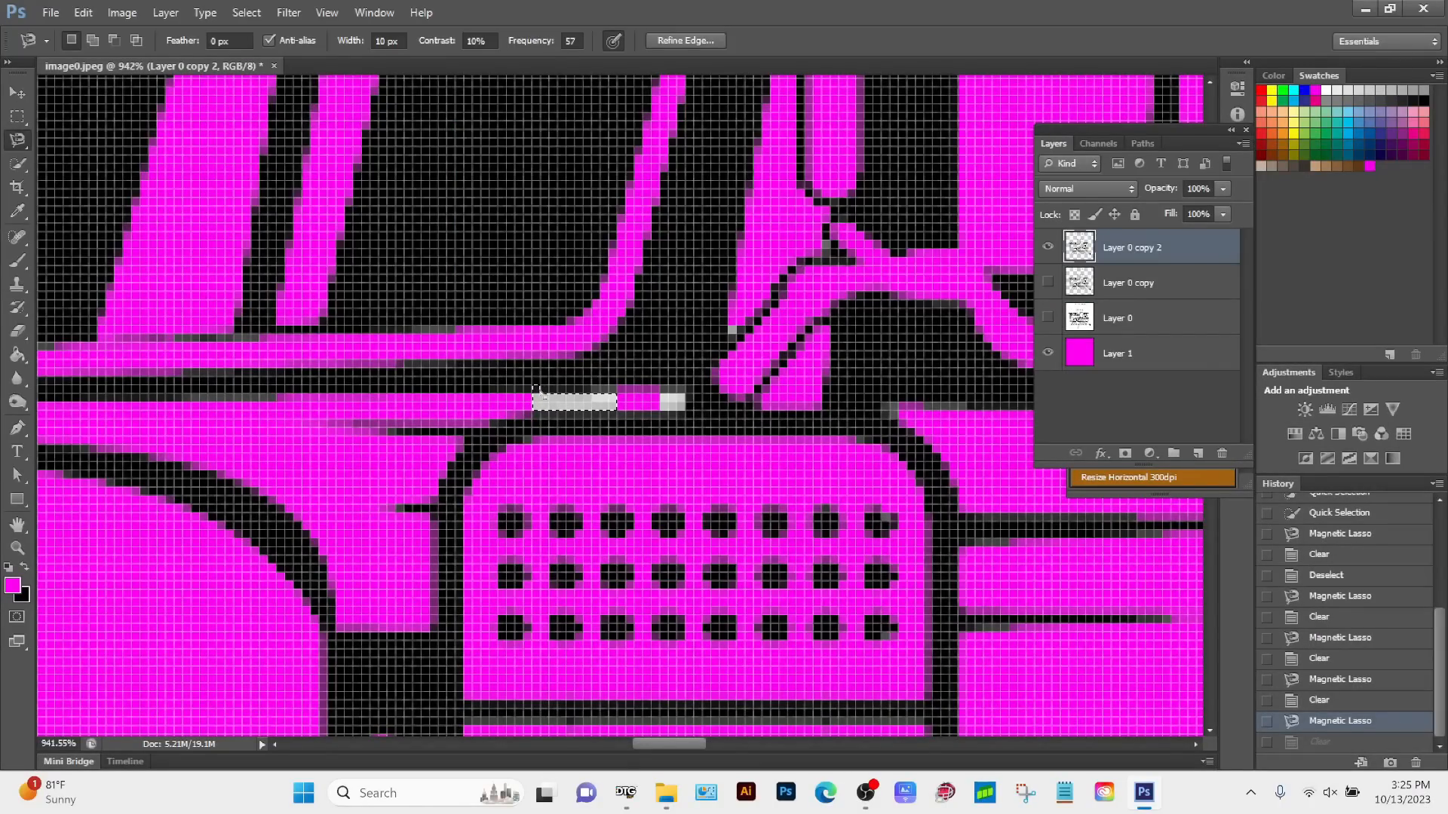
Step: Subtract the stray spike at the upper corner of the grey strip's selection with the Magnetic Lasso
{"action": "key", "text": "alt"}
{"action": "key", "text": "alt"}
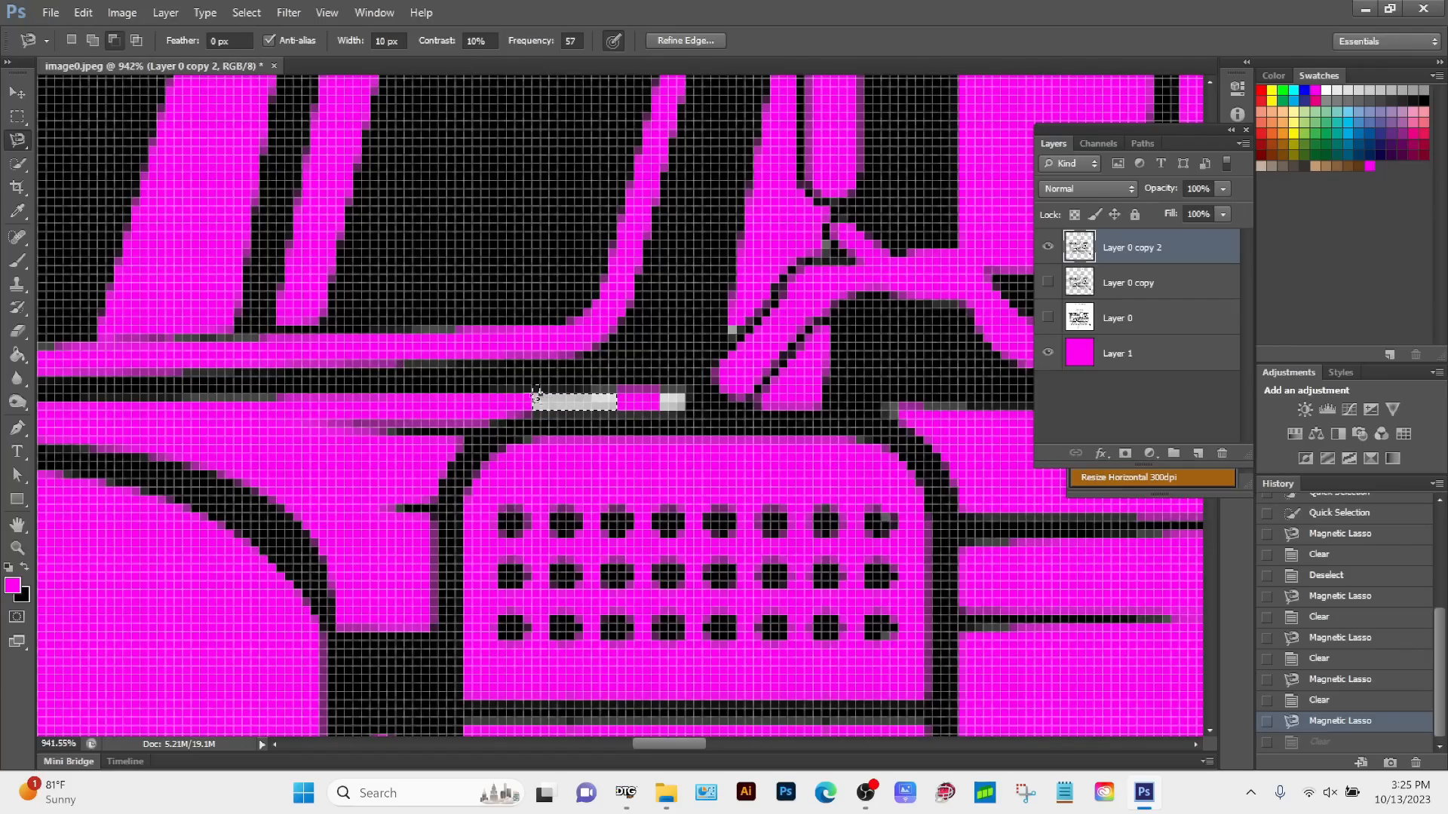
{"action": "left_click", "coordinate": [532, 394]}
{"action": "left_click", "coordinate": [535, 391]}
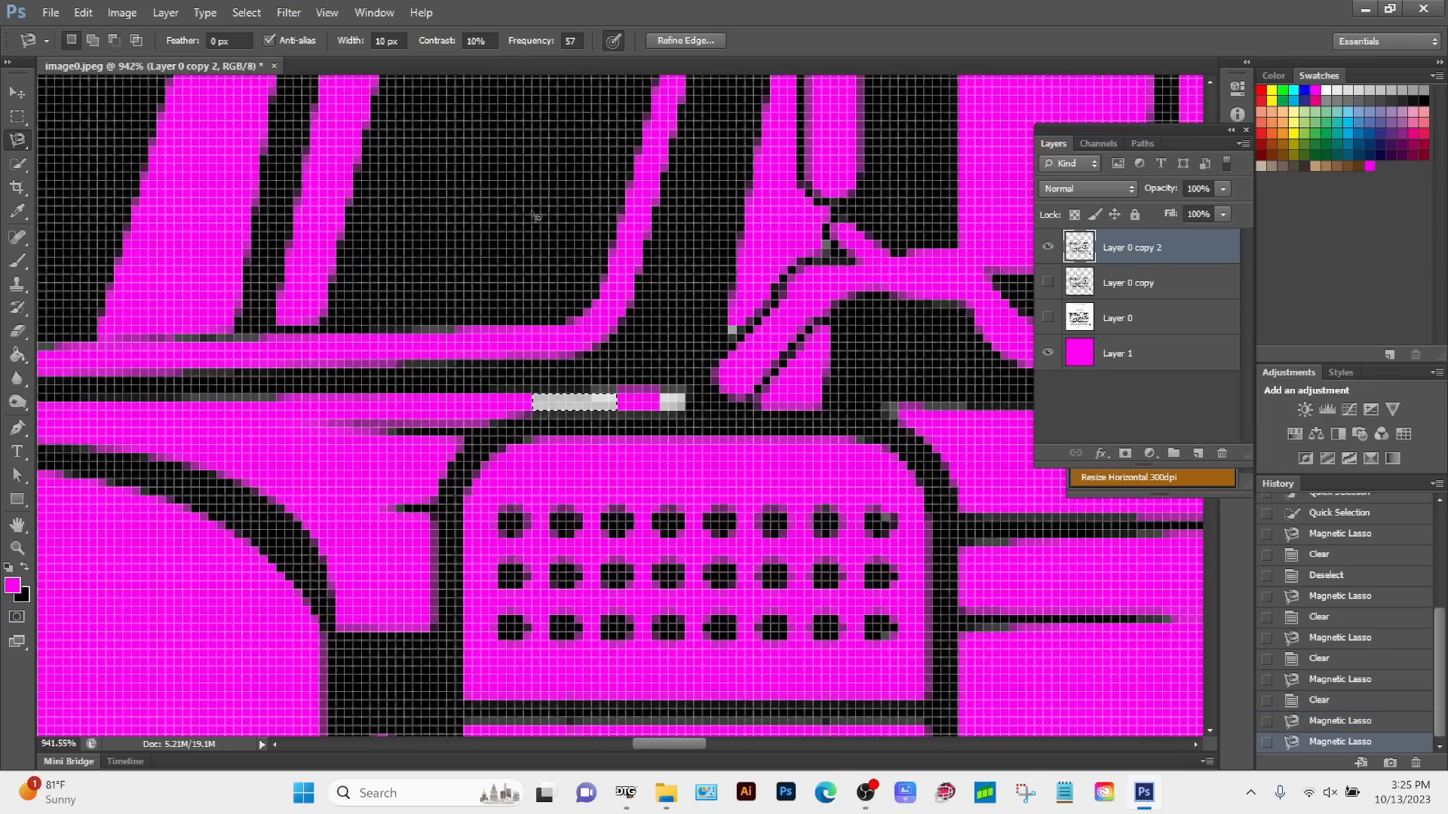
Step: Extend the selection to similar pixels across the layer, check the selected areas and drop the selection
{"action": "left_click", "coordinate": [251, 13]}
{"action": "left_click", "coordinate": [260, 251]}
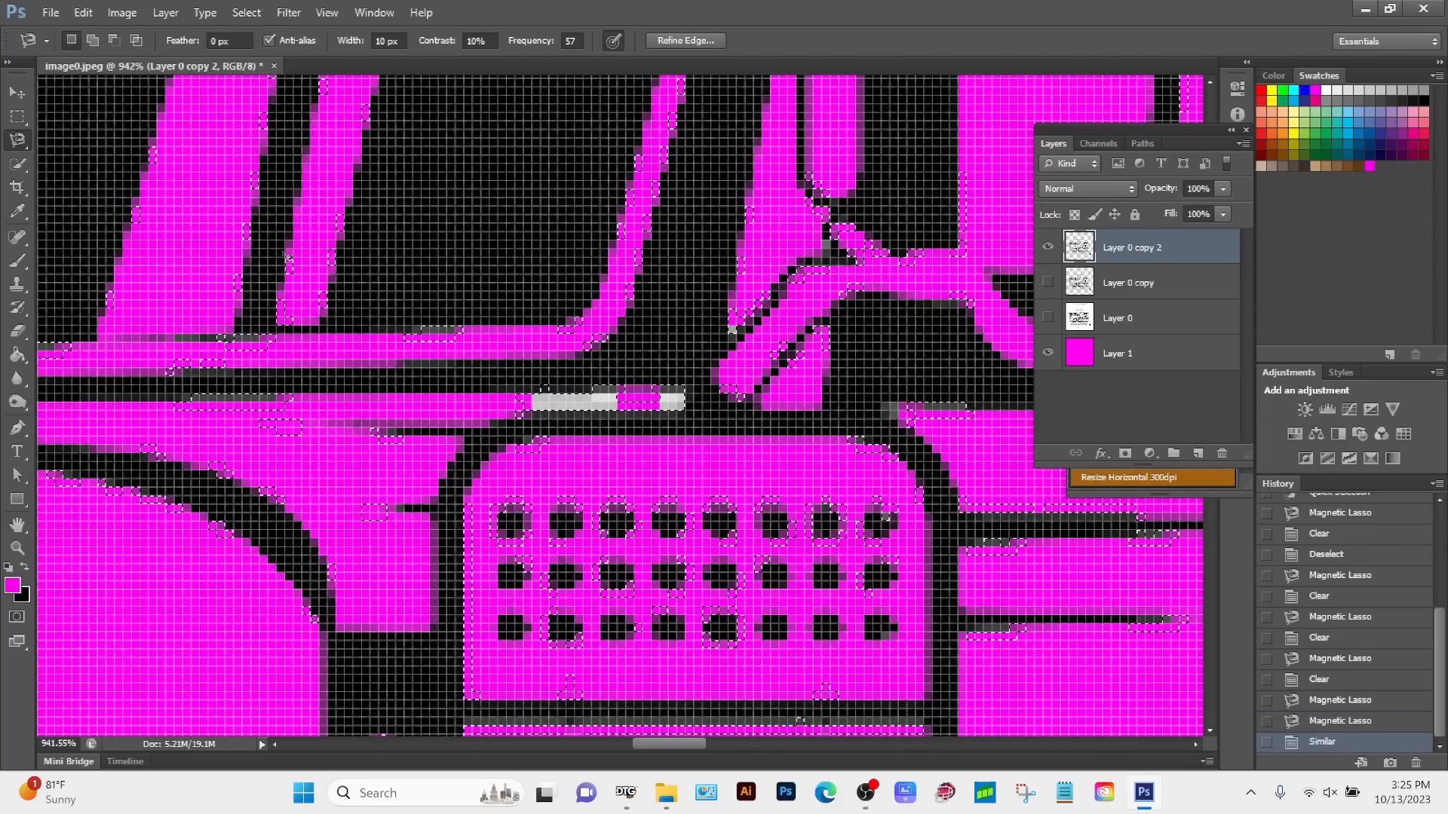
{"action": "left_click", "coordinate": [18, 548]}
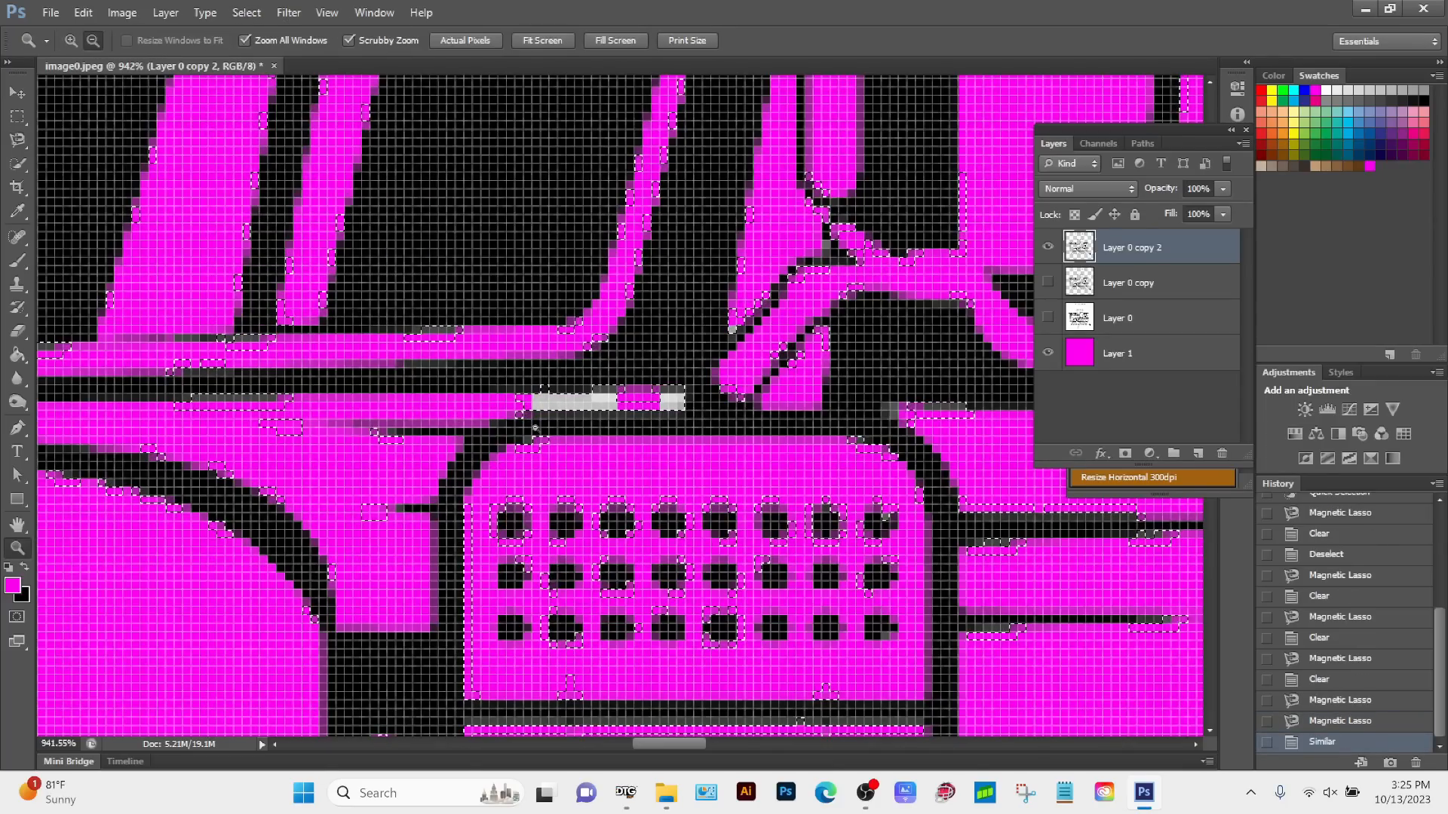
{"action": "left_click", "coordinate": [533, 432]}
{"action": "left_click", "coordinate": [625, 479], "text": "alt"}
{"action": "left_click", "coordinate": [625, 478], "text": "alt"}
{"action": "left_click", "coordinate": [625, 479], "text": "alt"}
{"action": "left_click", "coordinate": [625, 479], "text": "alt"}
{"action": "left_click_drag", "start_coordinate": [607, 641], "coordinate": [577, 362]}
{"action": "left_click_drag", "start_coordinate": [368, 416], "coordinate": [458, 604]}
{"action": "key", "text": "ctrl+d"}
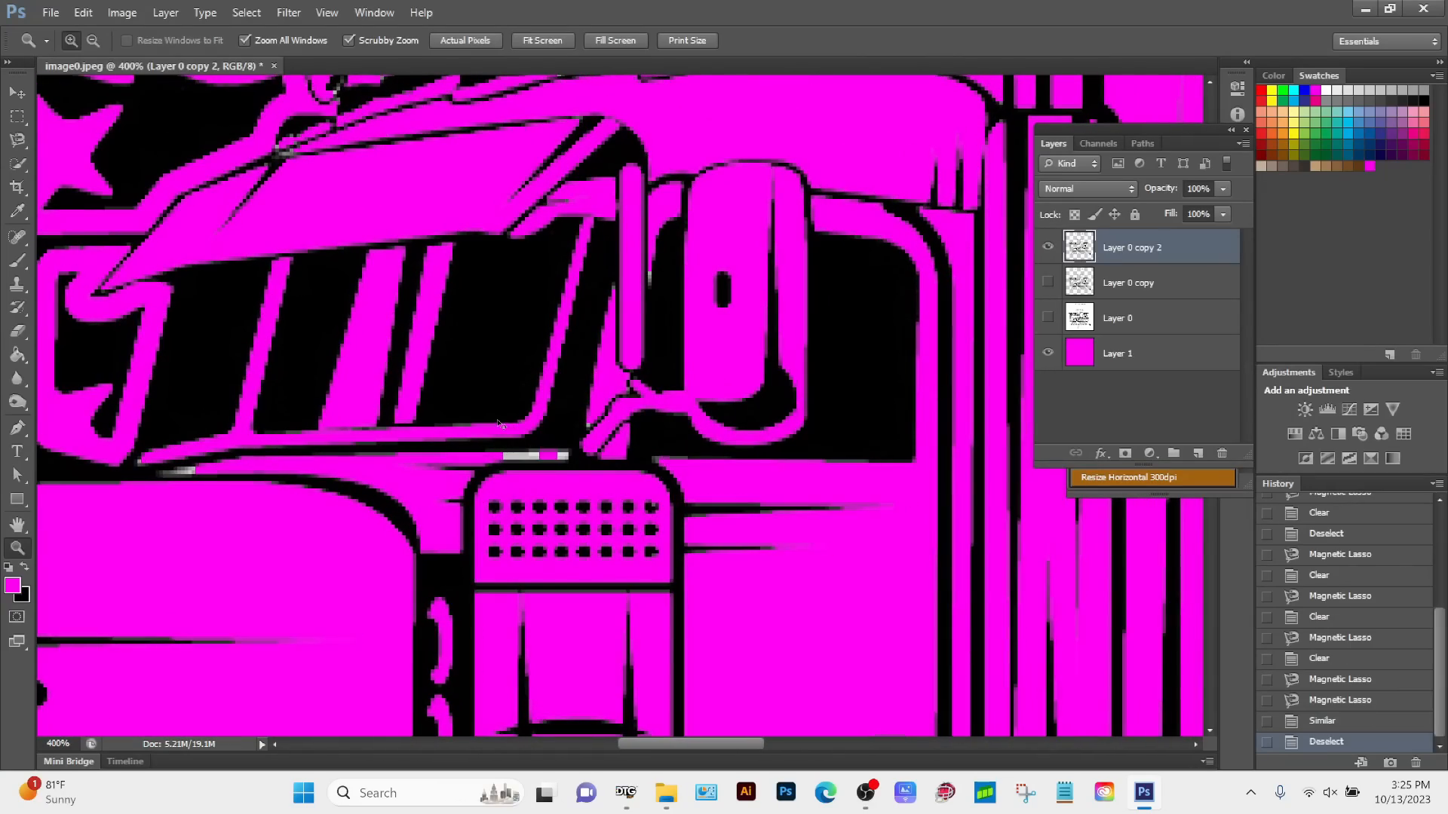
Step: Outline the longer light grey strip above the perforated panel with the Magnetic Lasso at 1600% zoom and delete it
{"action": "left_click", "coordinate": [537, 465]}
{"action": "left_click", "coordinate": [530, 464]}
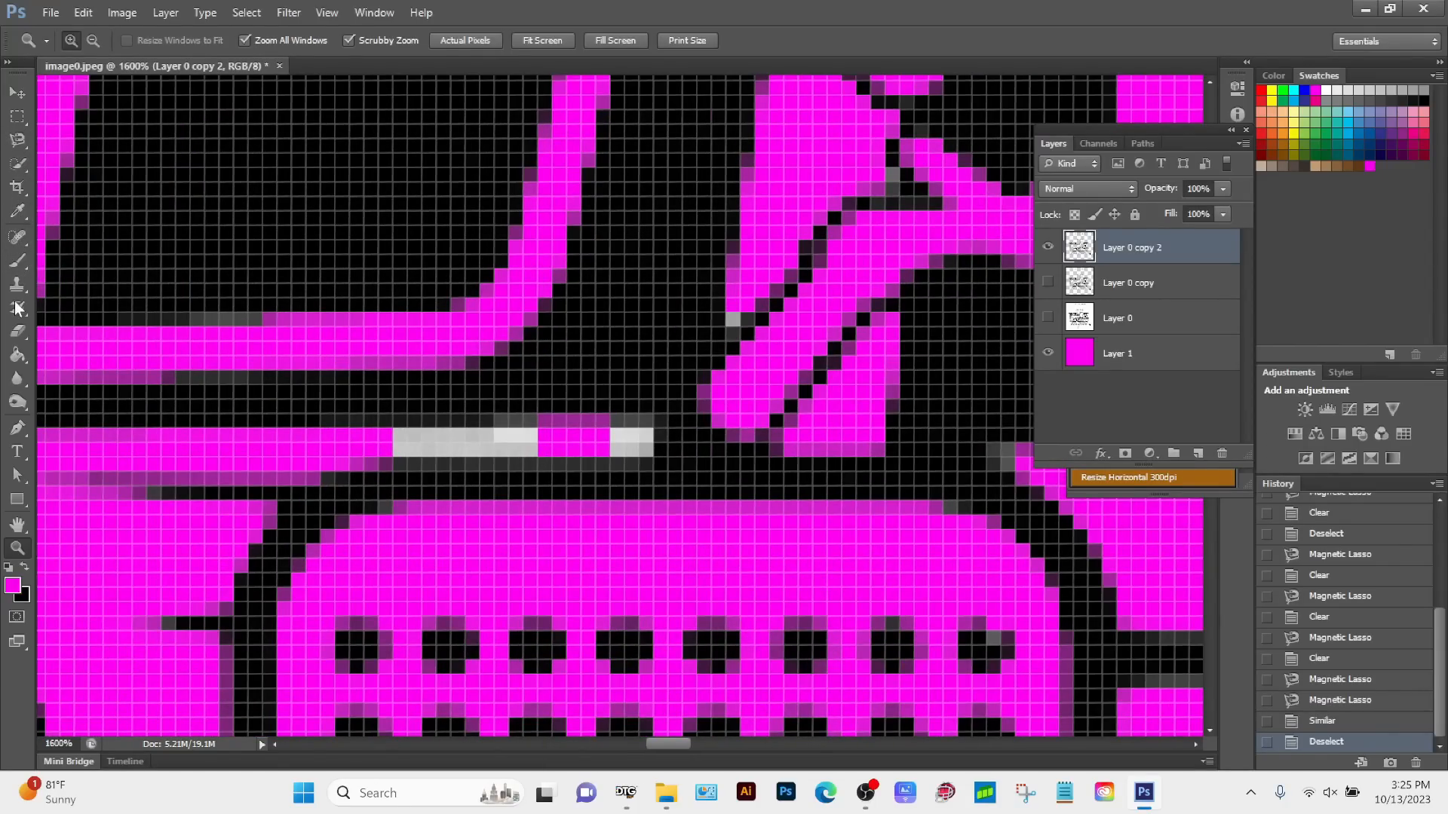
{"action": "left_click", "coordinate": [19, 140]}
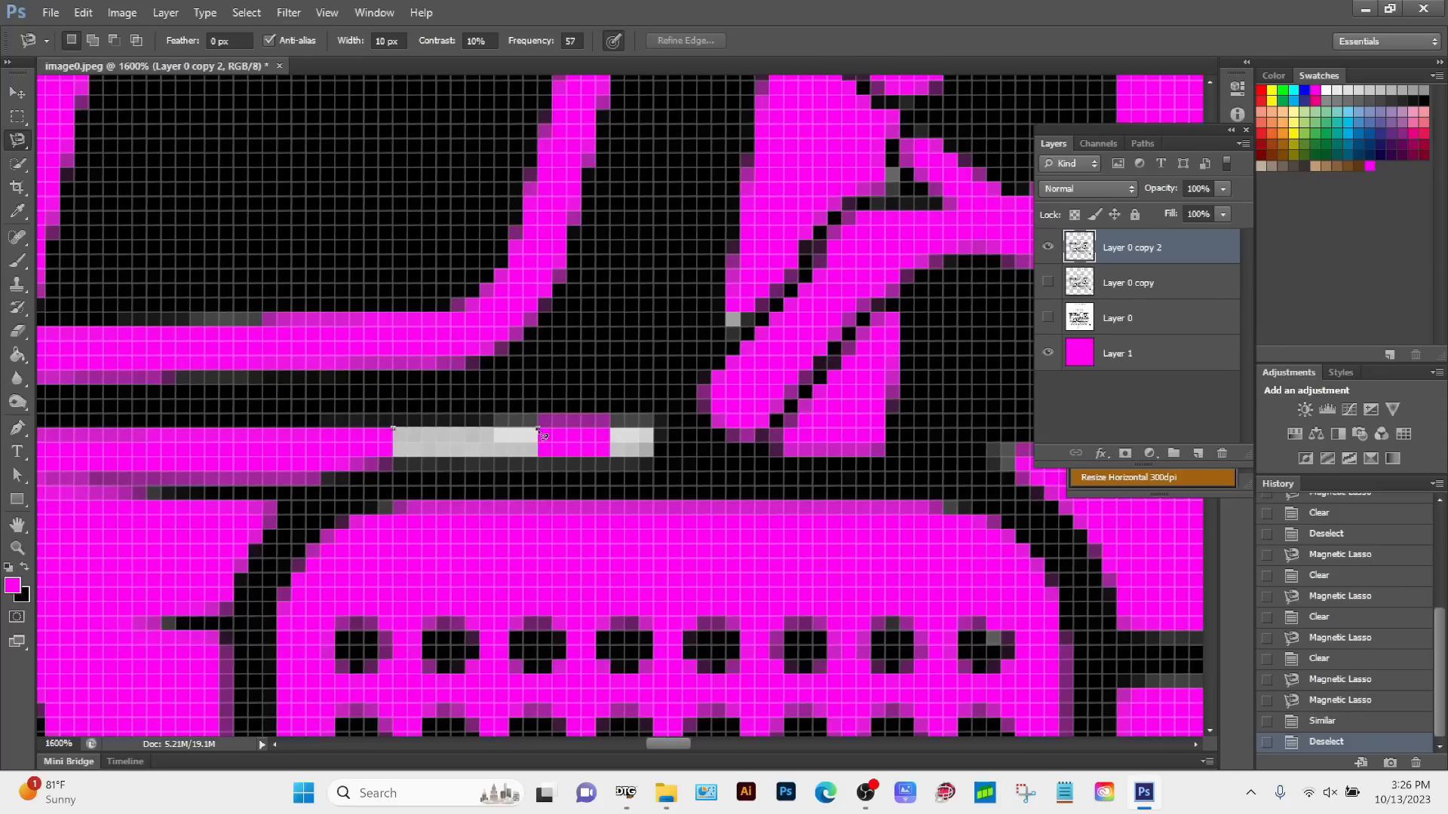
{"action": "left_click", "coordinate": [538, 457]}
{"action": "left_click", "coordinate": [393, 457]}
{"action": "left_click", "coordinate": [396, 436]}
{"action": "key", "text": "Delete"}
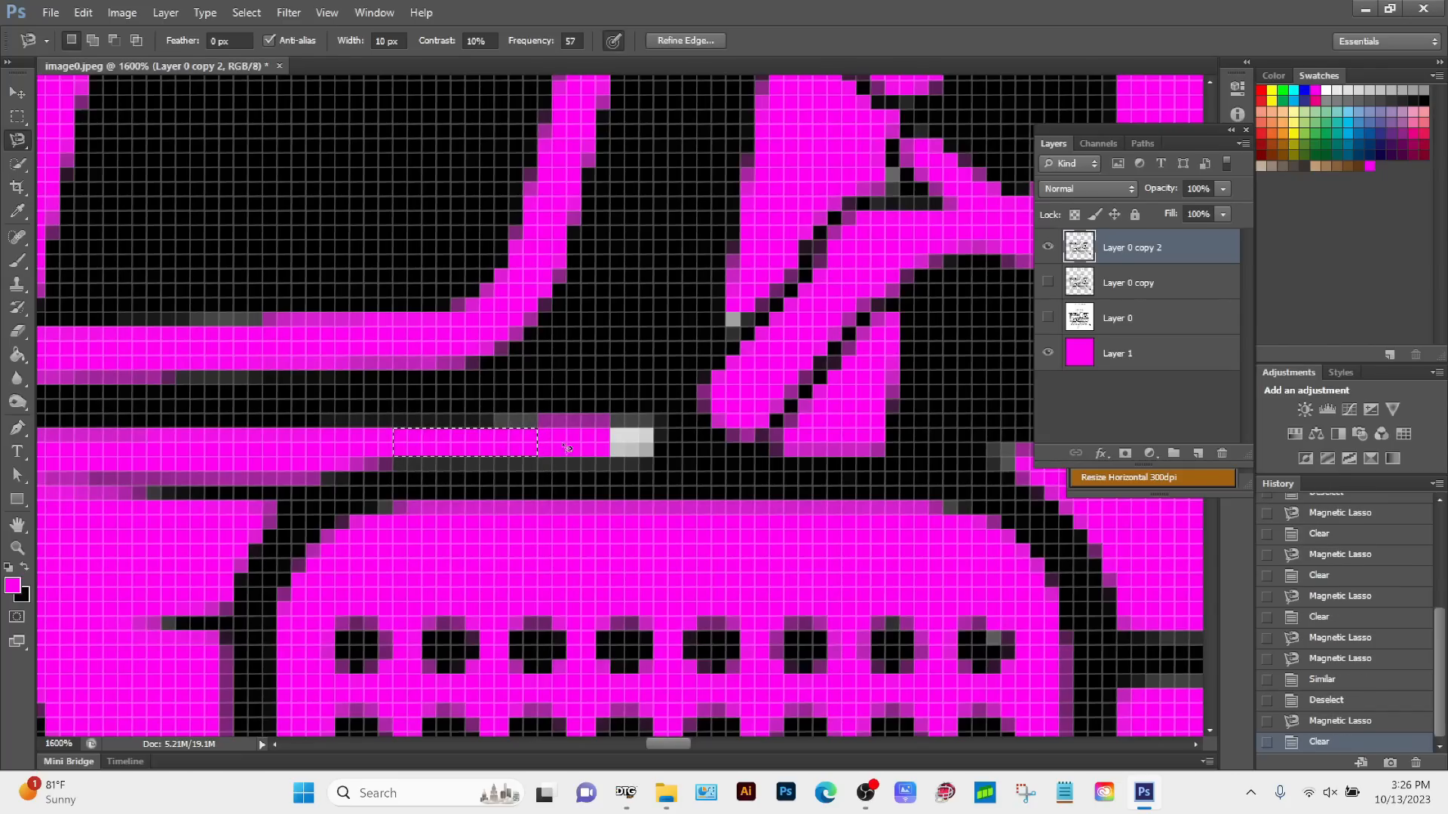
Step: Outline the short light grey block at the other end of the strip above the perforated panel and delete it
{"action": "left_click", "coordinate": [611, 428]}
{"action": "left_click", "coordinate": [610, 458]}
{"action": "left_click", "coordinate": [654, 458]}
{"action": "left_click", "coordinate": [655, 429]}
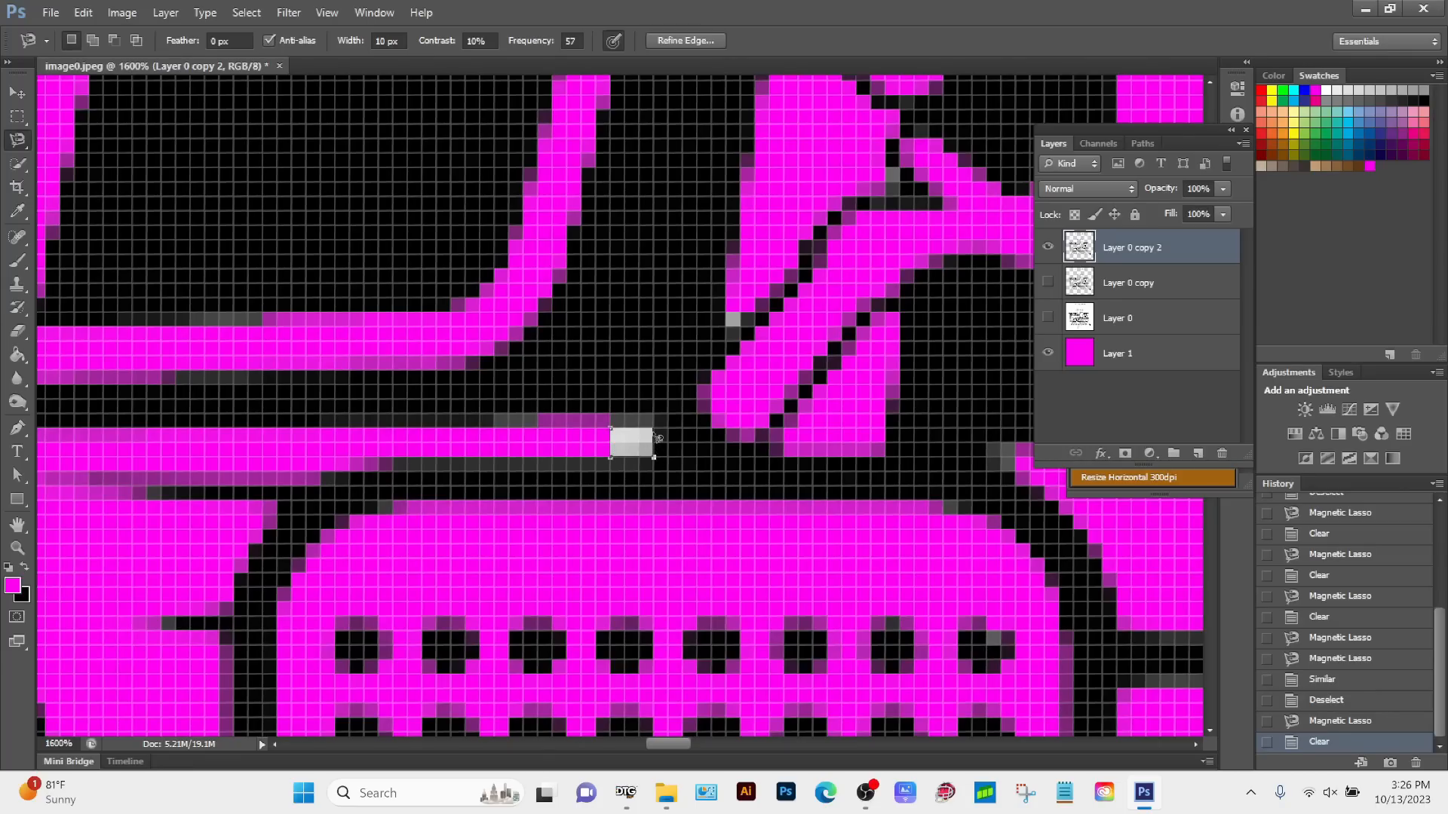
{"action": "left_click", "coordinate": [612, 430]}
{"action": "key", "text": "Delete"}
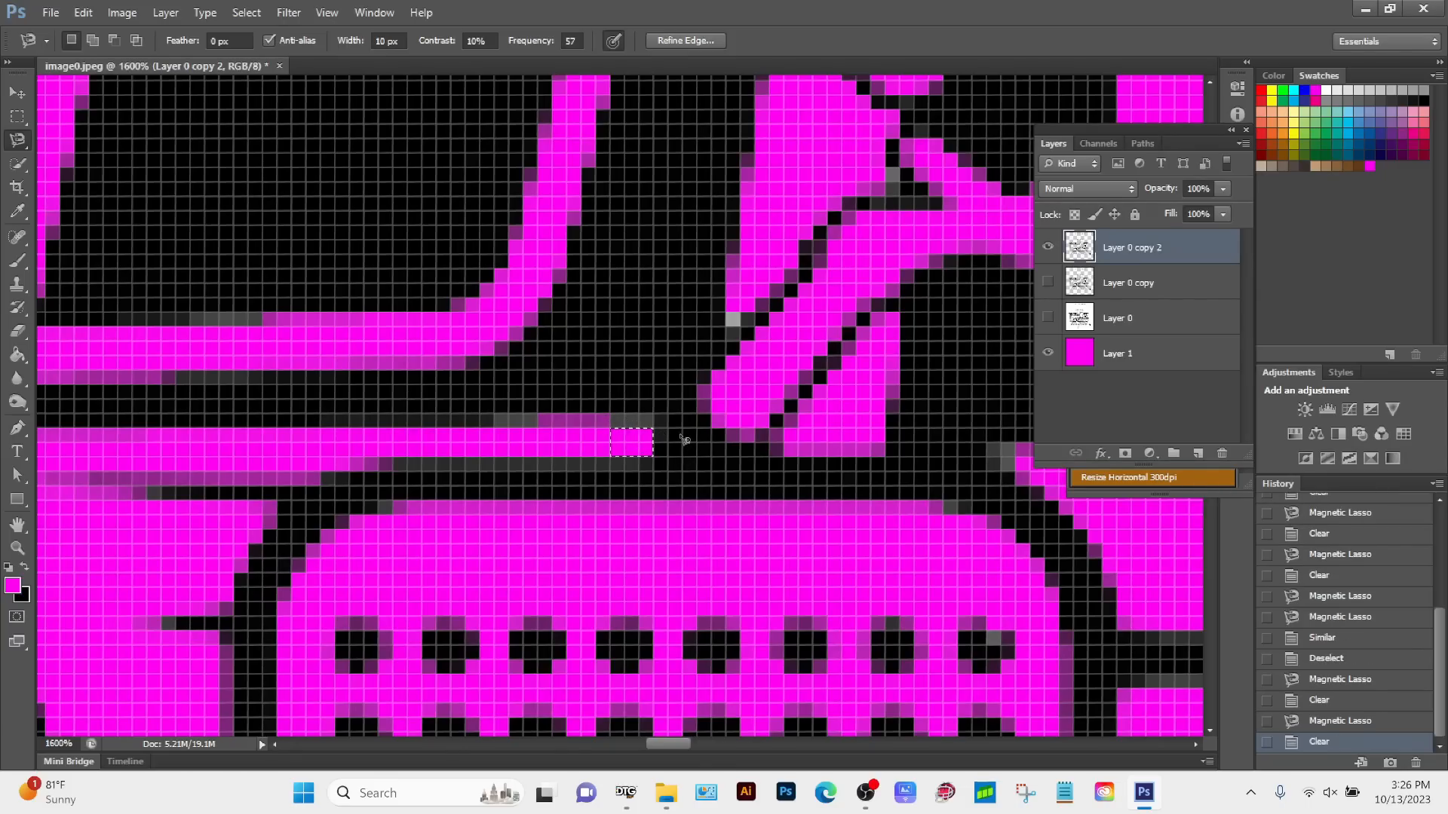
Step: Outline the single grey pixel beside the lower end of the mirror bracket with the Magnetic Lasso and delete it
{"action": "key", "text": "z"}
{"action": "left_click", "coordinate": [681, 433], "text": "alt"}
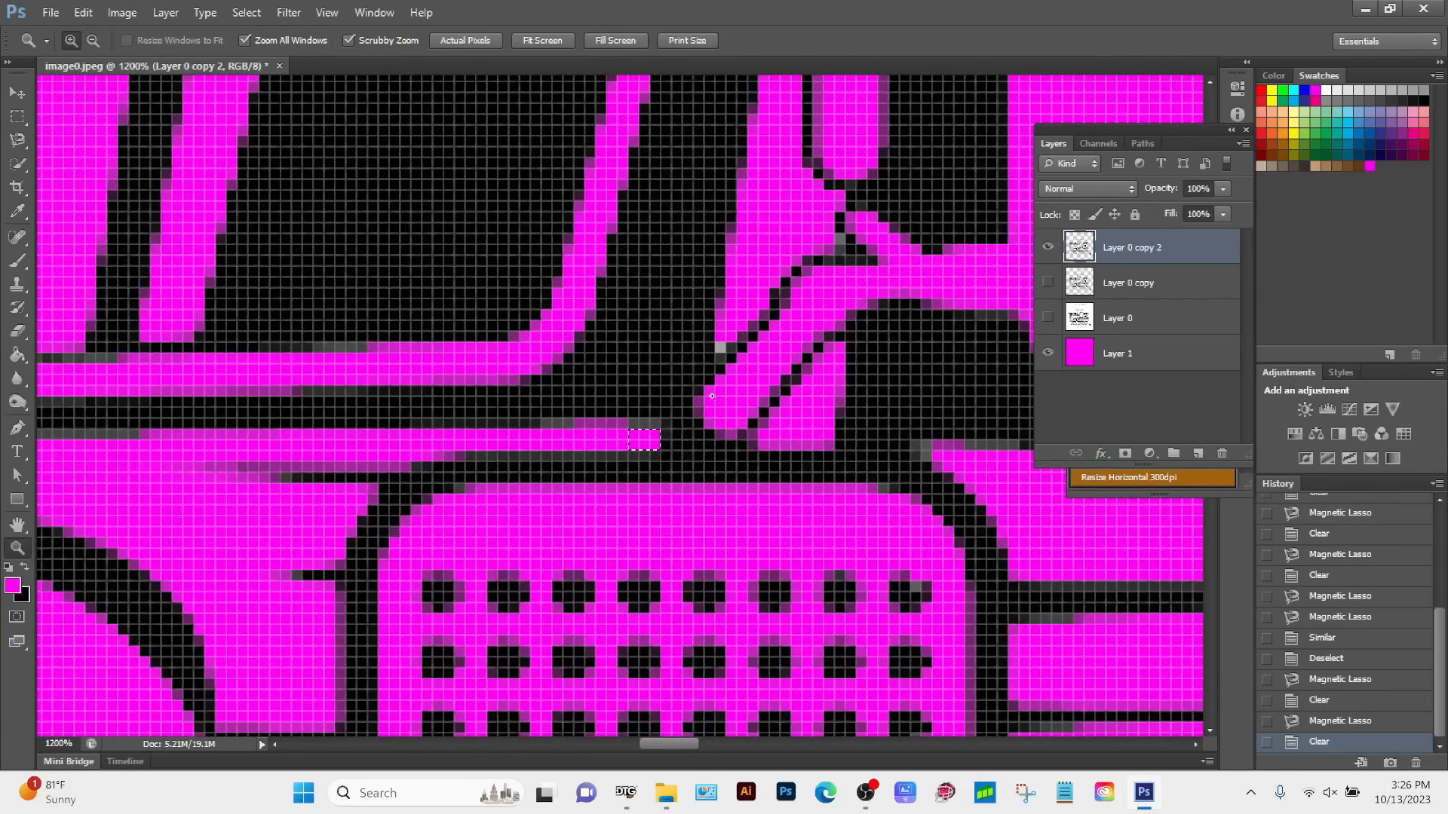
{"action": "left_click", "coordinate": [722, 348]}
{"action": "left_click", "coordinate": [721, 349]}
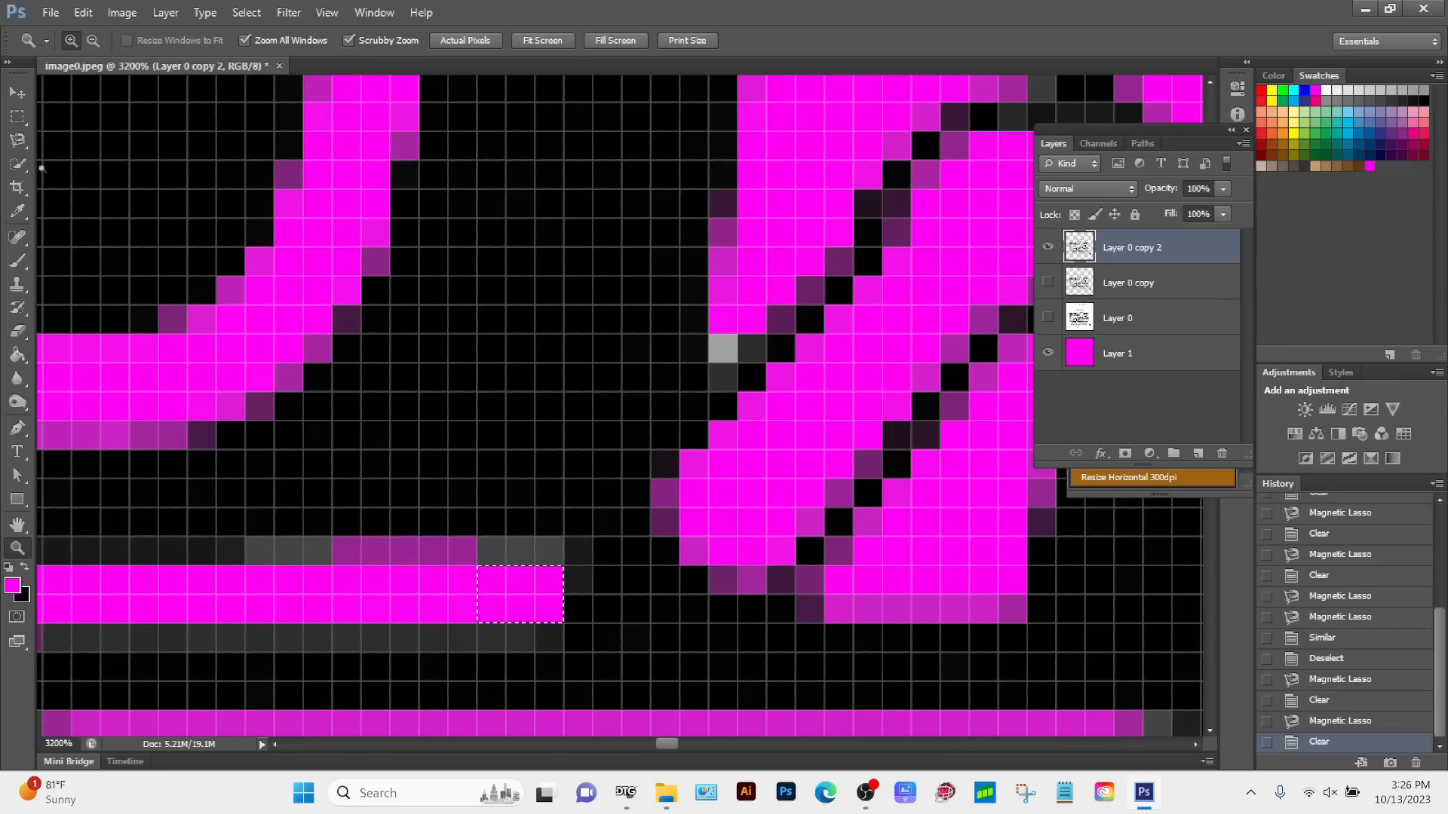
{"action": "left_click", "coordinate": [25, 142]}
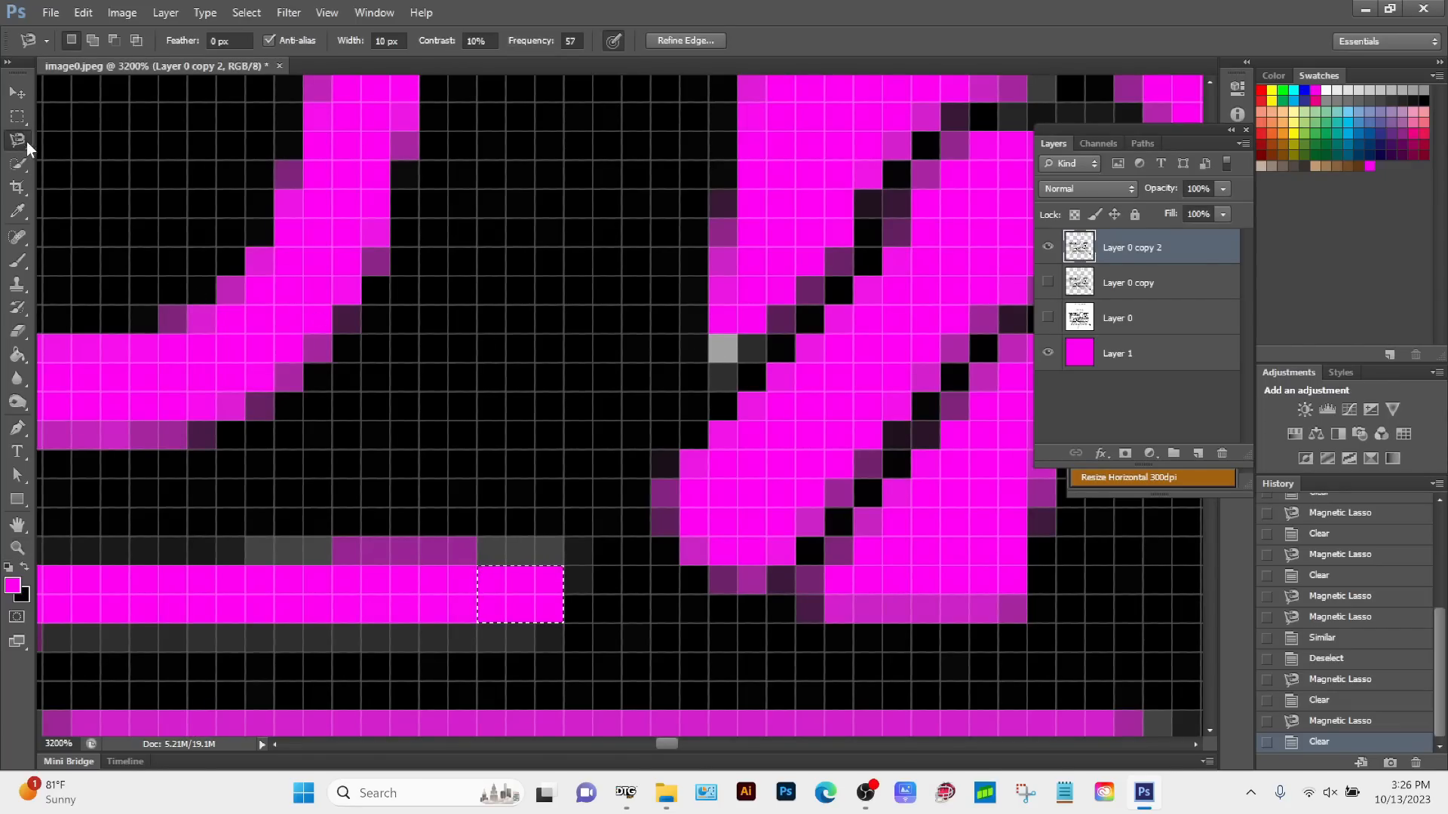
{"action": "left_click", "coordinate": [707, 334]}
{"action": "left_click", "coordinate": [709, 365]}
{"action": "left_click", "coordinate": [739, 364]}
{"action": "left_click", "coordinate": [714, 341]}
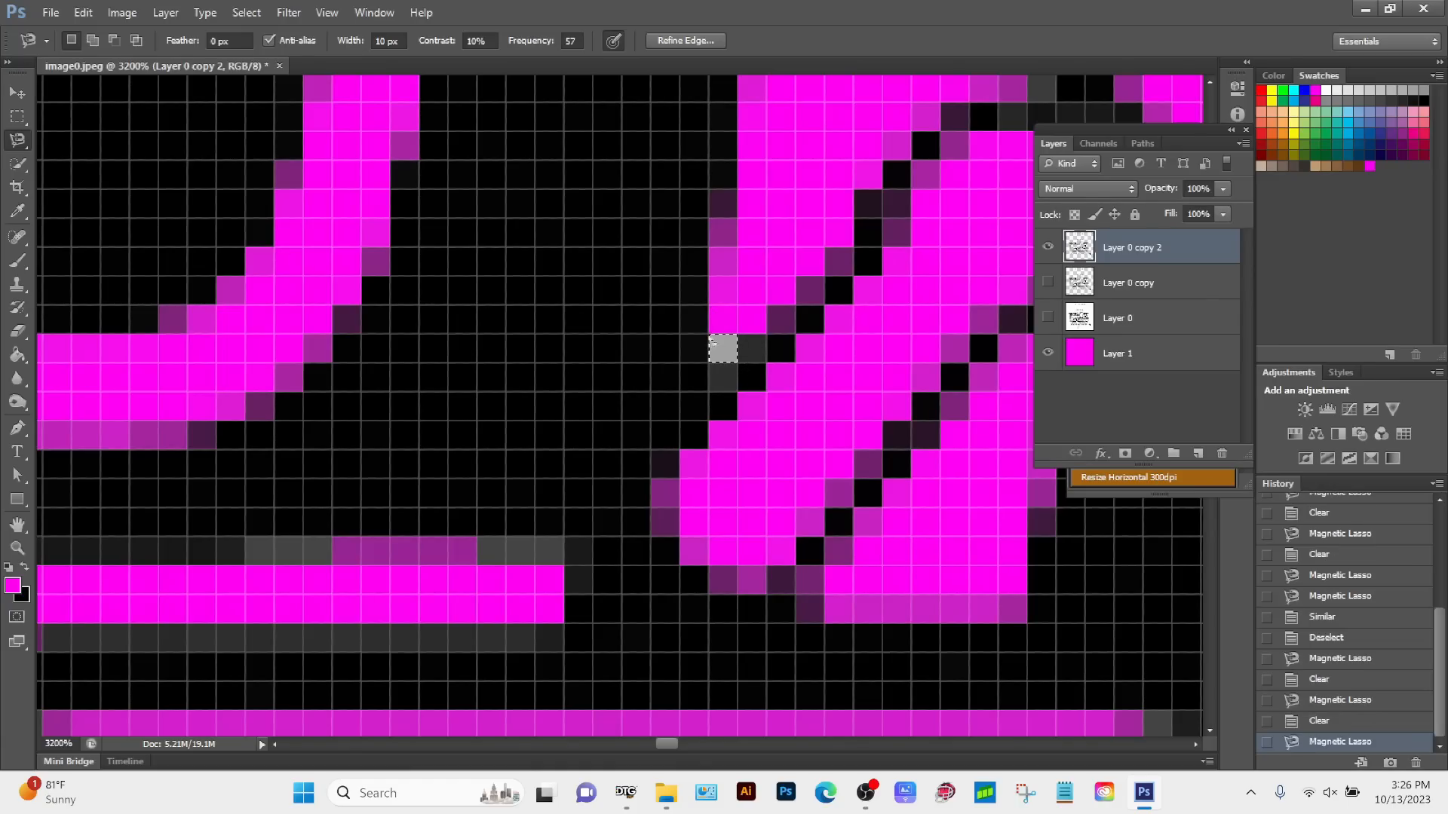
{"action": "key", "text": "Delete"}
Step: Outline the single grey pixel at the tip of the narrow gap beside the mirror's vertical bar with the Magnetic Lasso and delete it
{"action": "key", "text": "z"}
{"action": "left_click", "coordinate": [802, 383], "text": "alt"}
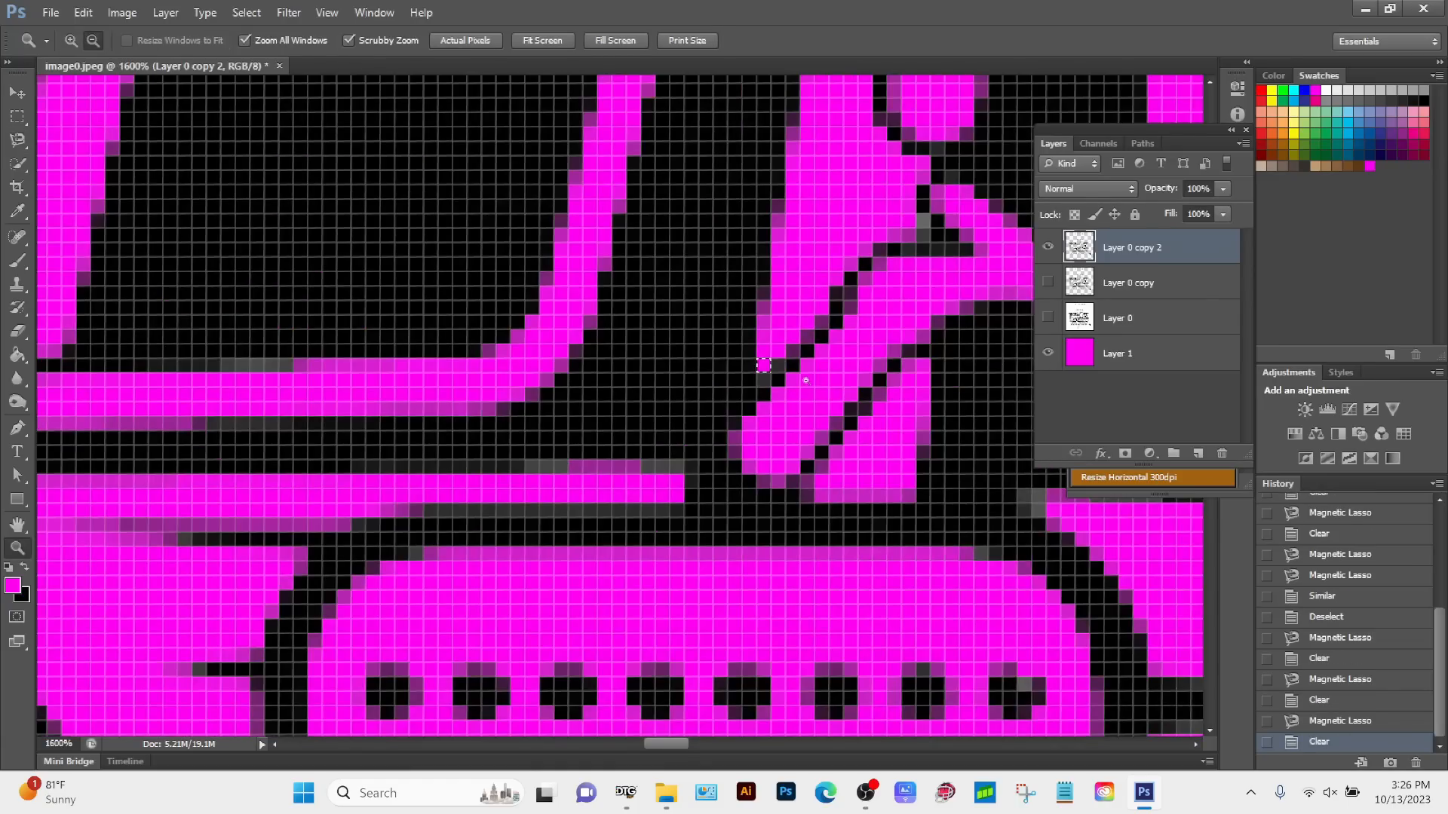
{"action": "left_click_drag", "start_coordinate": [616, 467], "coordinate": [313, 282]}
{"action": "left_click_drag", "start_coordinate": [556, 155], "coordinate": [371, 327]}
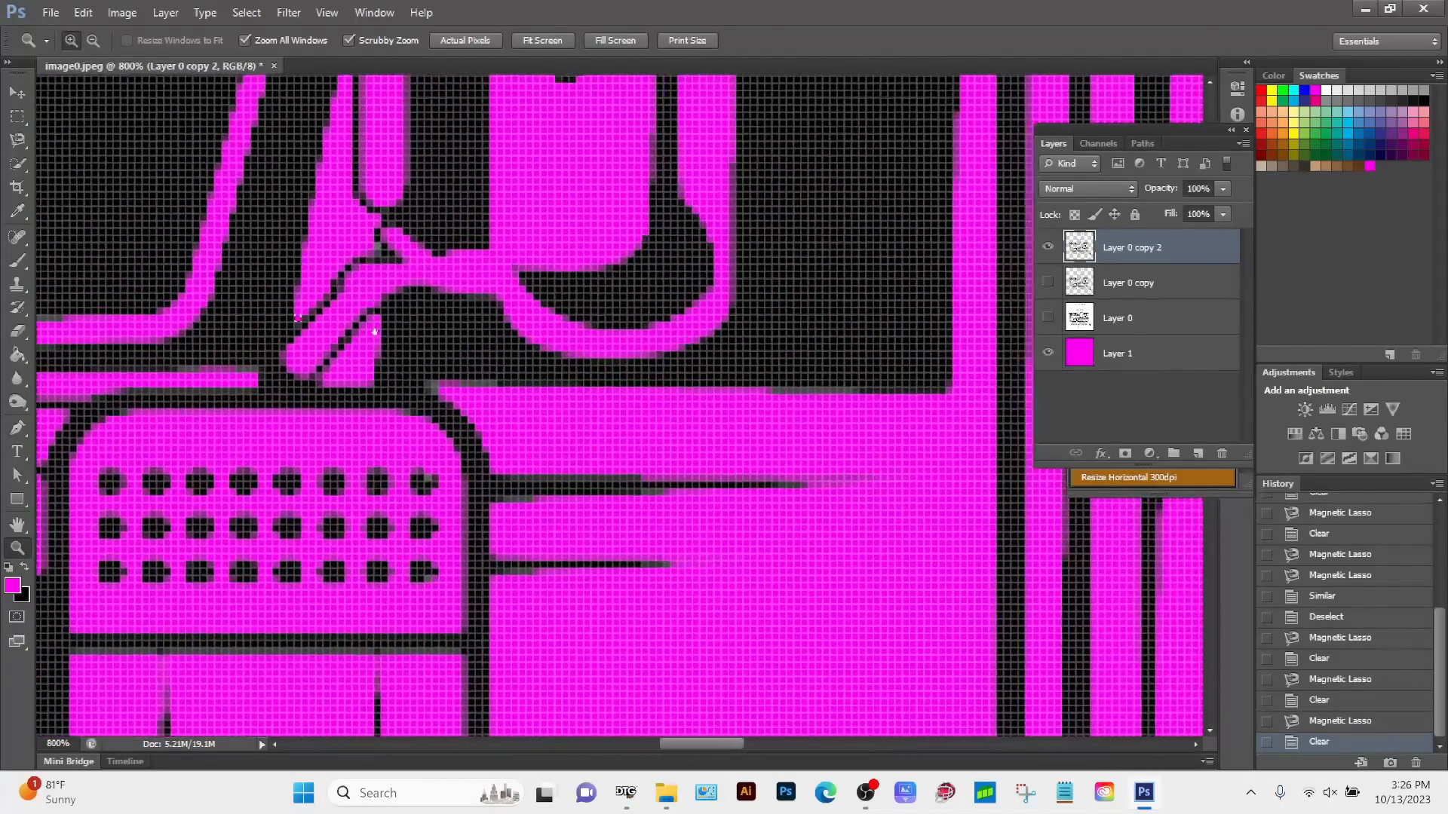
{"action": "left_click_drag", "start_coordinate": [535, 183], "coordinate": [518, 491]}
{"action": "left_click_drag", "start_coordinate": [434, 368], "coordinate": [582, 451]}
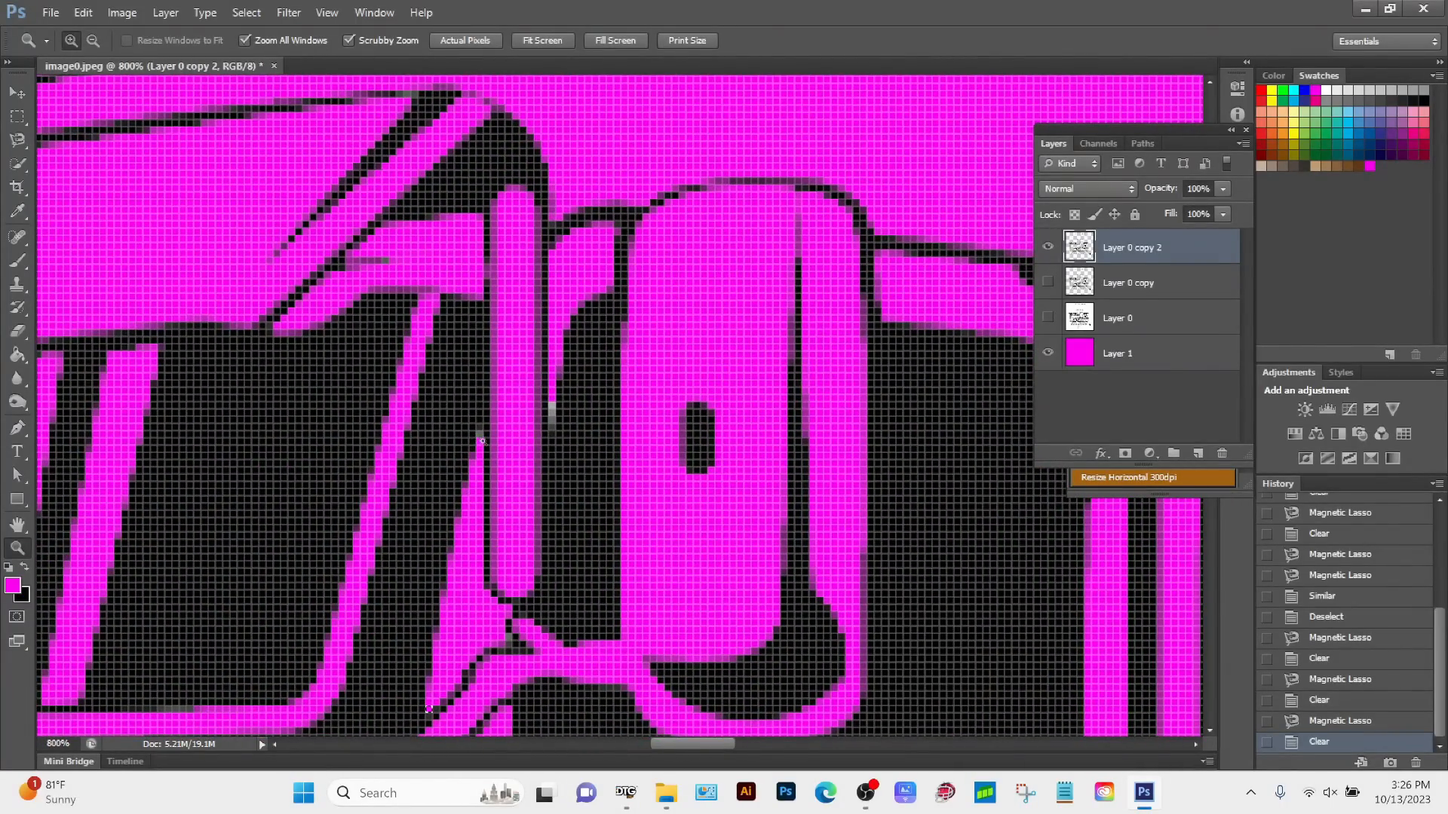
{"action": "left_click", "coordinate": [490, 441]}
{"action": "left_click", "coordinate": [562, 450]}
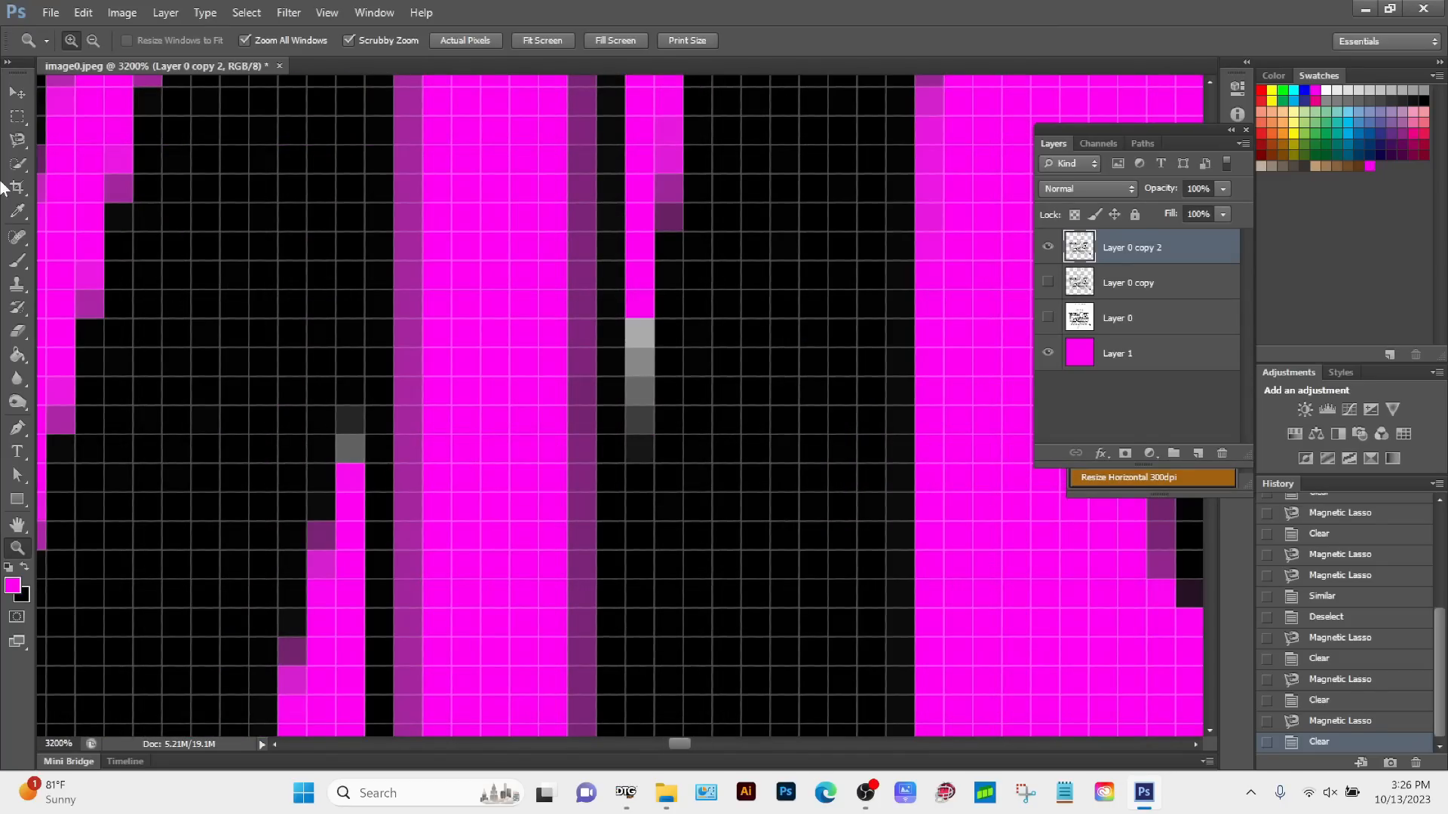
{"action": "left_click", "coordinate": [17, 139]}
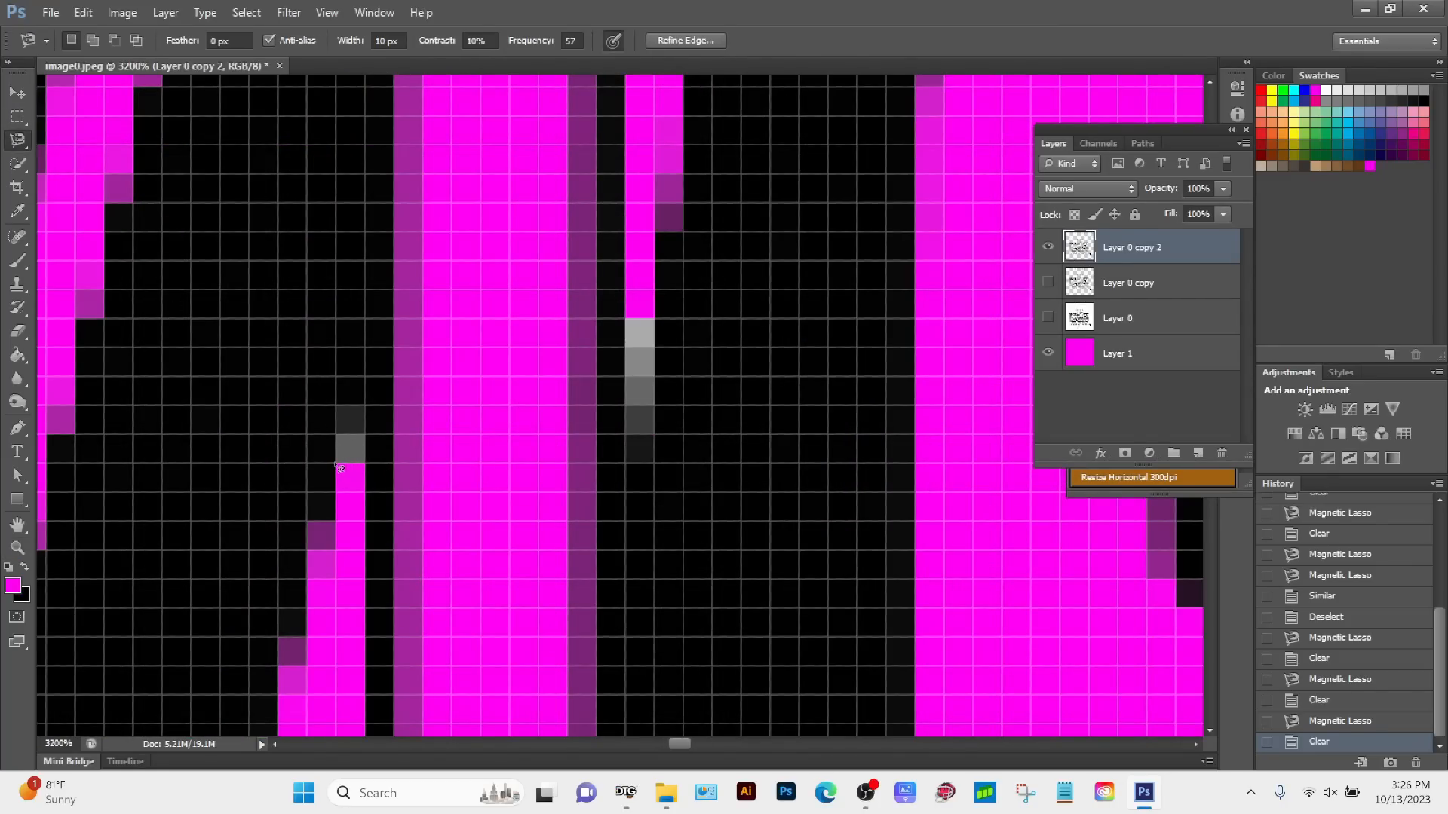
{"action": "left_click", "coordinate": [336, 466]}
{"action": "left_click", "coordinate": [343, 471]}
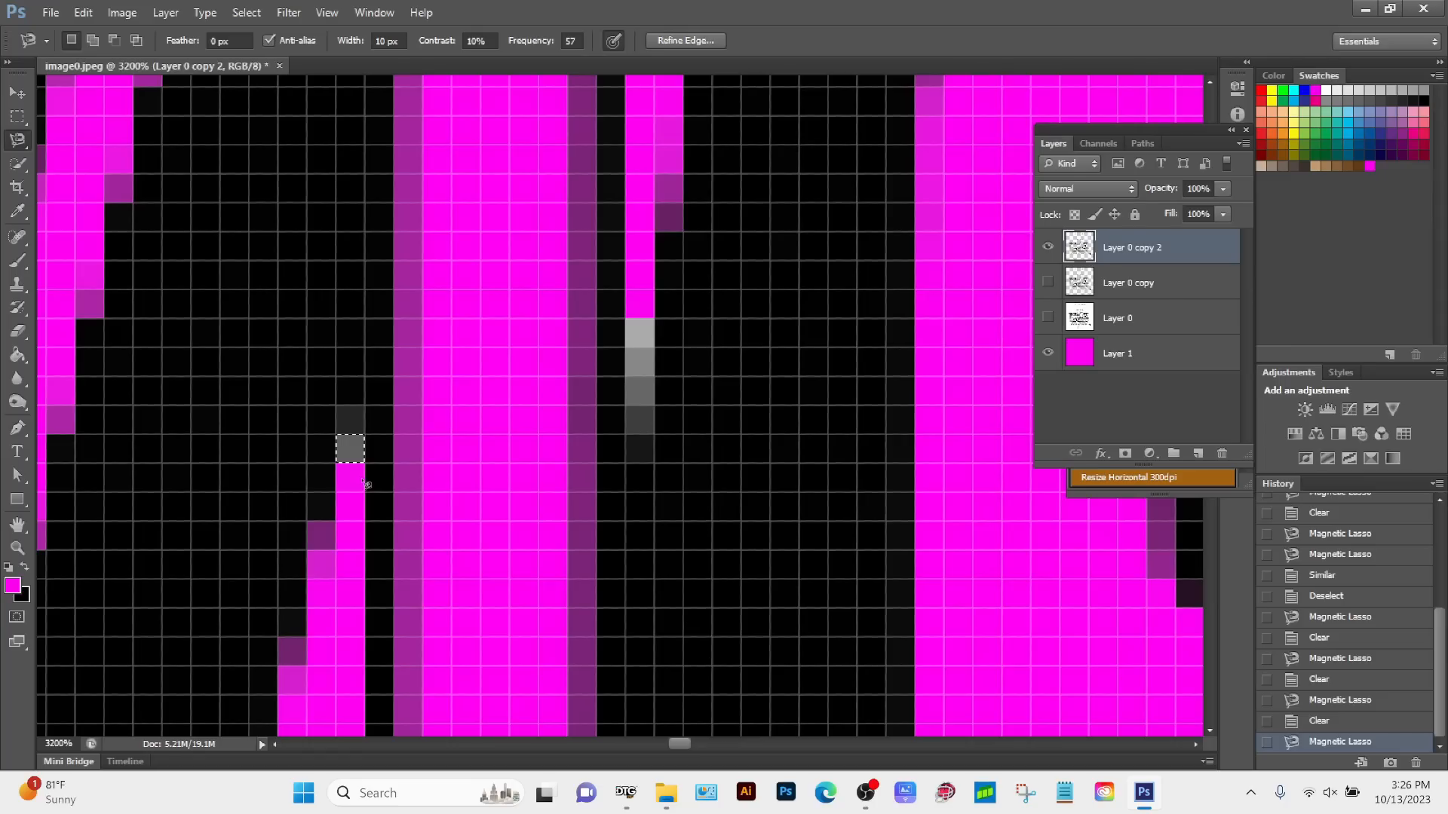
{"action": "key", "text": "Delete"}
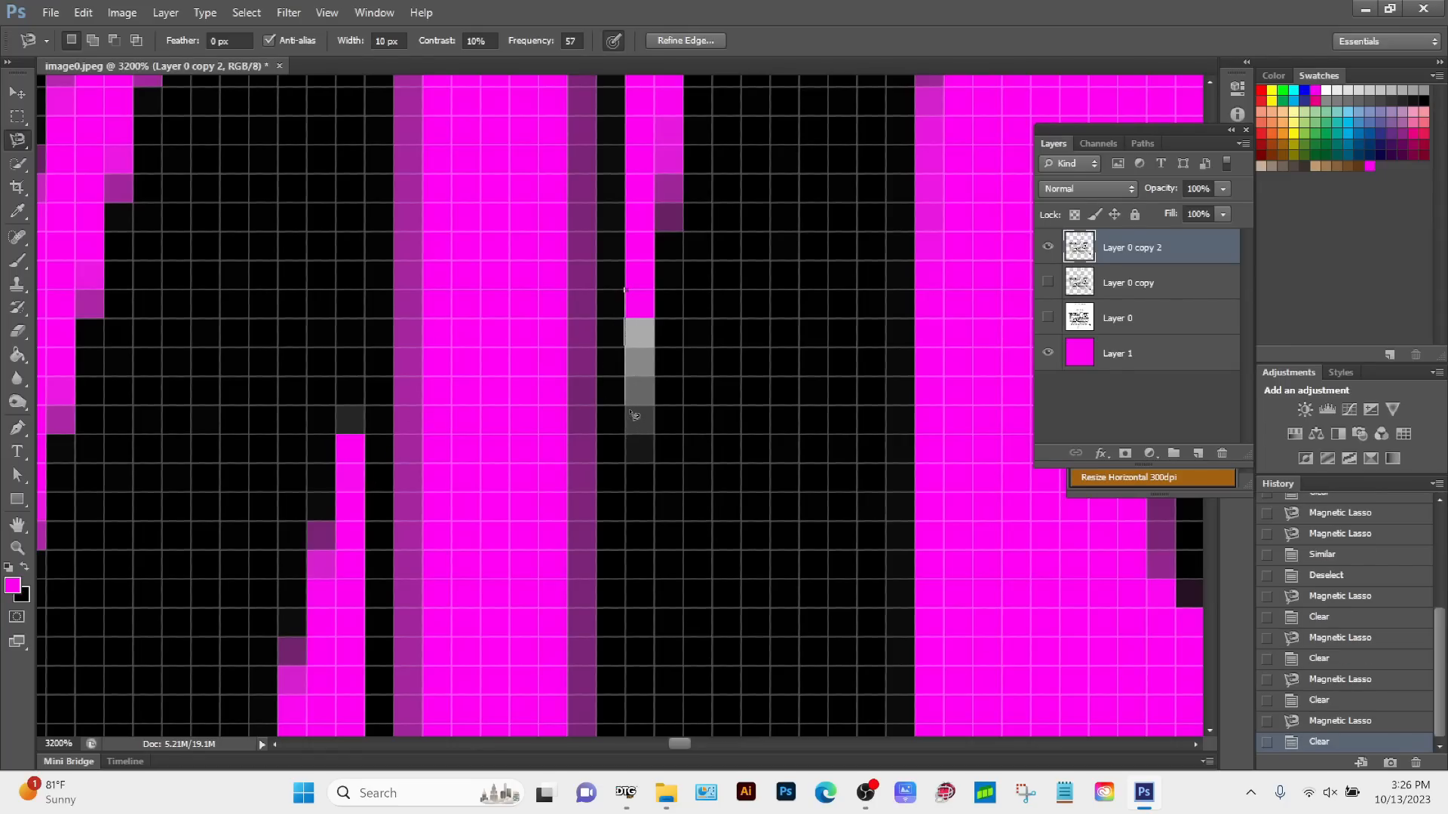
Step: Outline the grey pixels at the lower tip of the narrow vertical gap with the Magnetic Lasso at 3200% zoom and delete them
{"action": "left_click", "coordinate": [625, 408]}
{"action": "left_click", "coordinate": [654, 408]}
{"action": "left_click", "coordinate": [635, 298]}
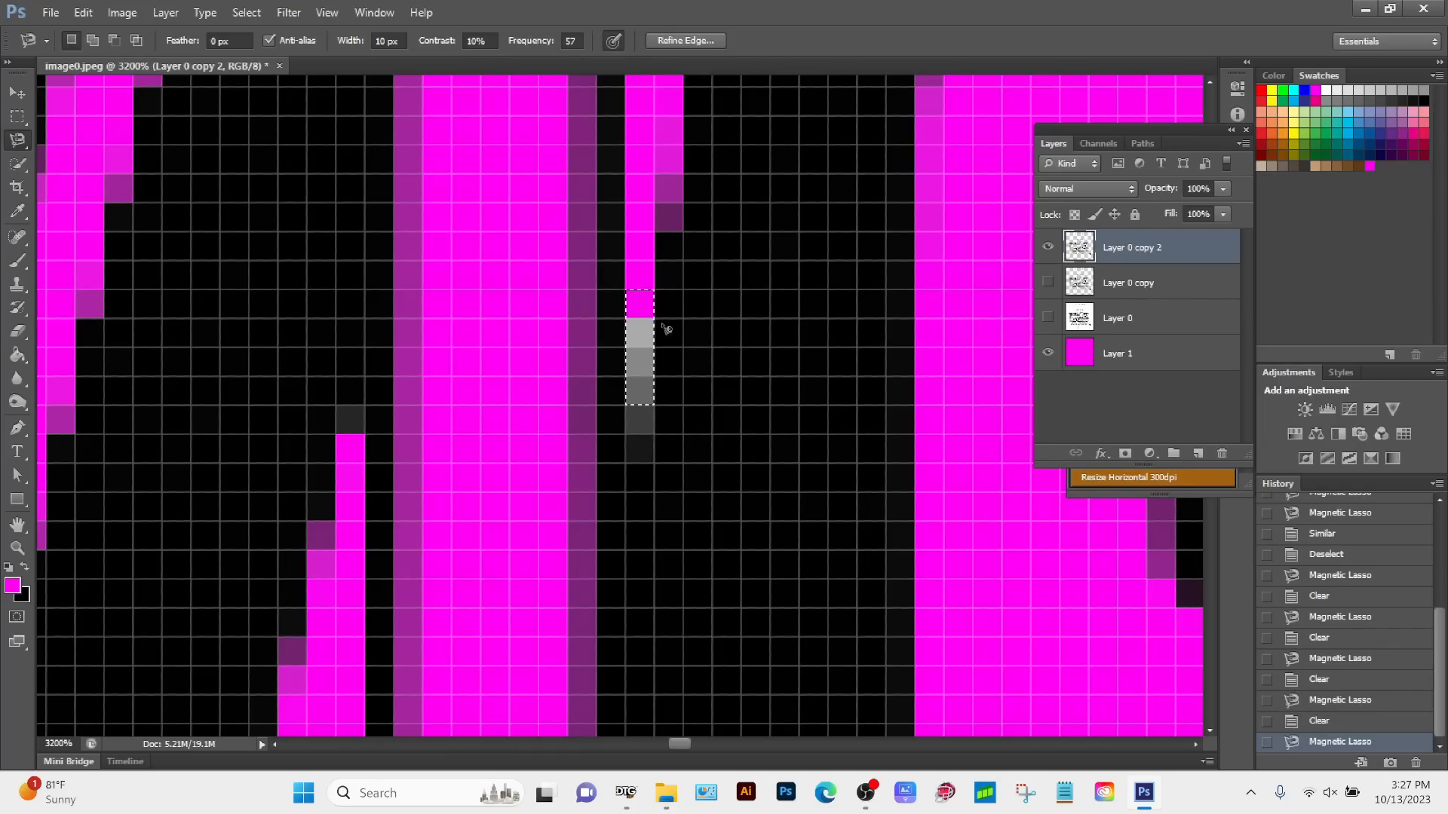
{"action": "key", "text": "Delete"}
Step: Outline the single grey pixel at the left end of the small arched opening beneath the roof horn with the Magnetic Lasso and delete it
{"action": "left_click_drag", "start_coordinate": [665, 300], "coordinate": [603, 603]}
{"action": "left_click_drag", "start_coordinate": [595, 317], "coordinate": [604, 546]}
{"action": "left_click", "coordinate": [604, 546], "text": "alt"}
{"action": "left_click", "coordinate": [604, 546], "text": "alt"}
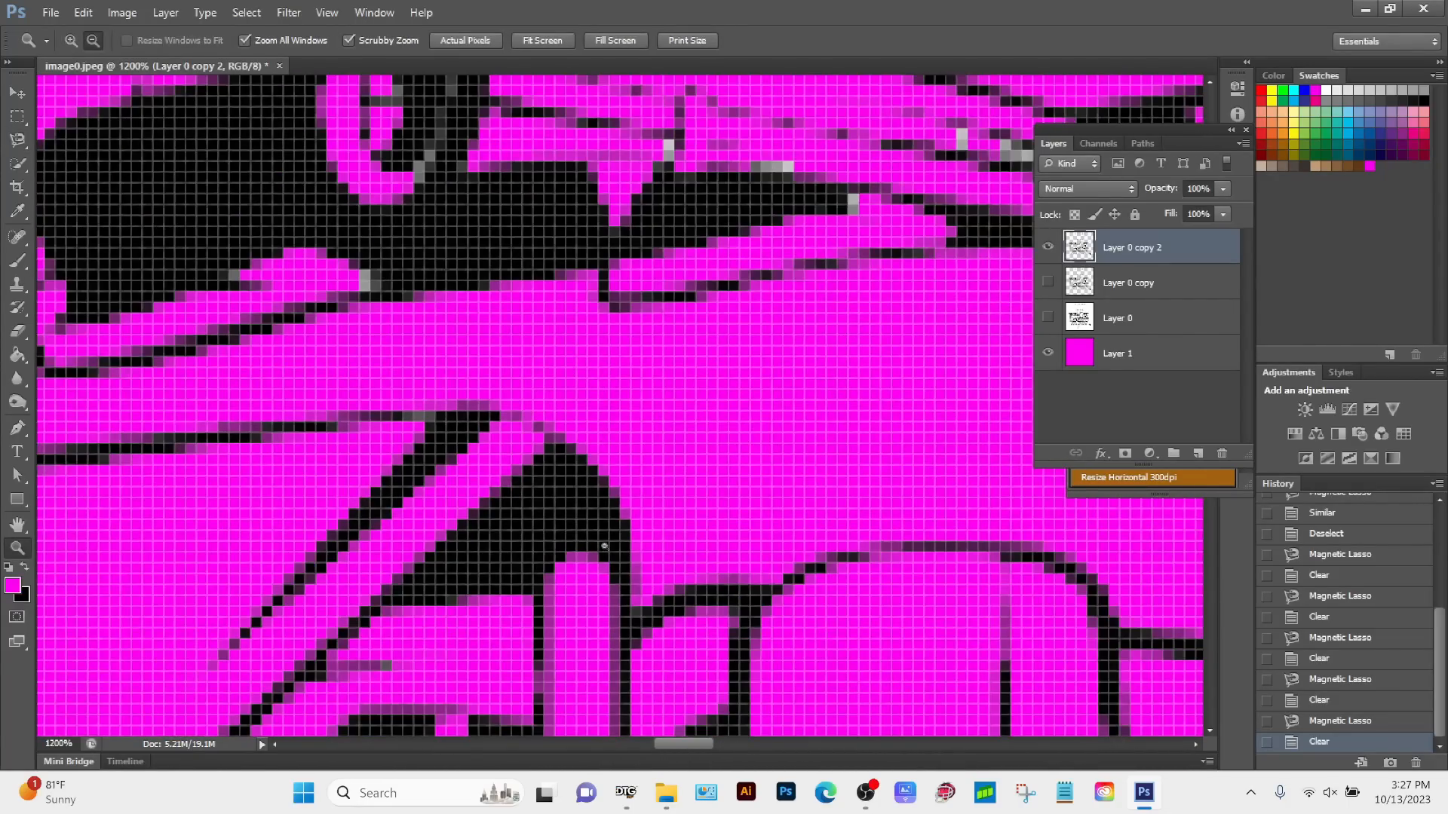
{"action": "left_click", "coordinate": [601, 548], "text": "alt"}
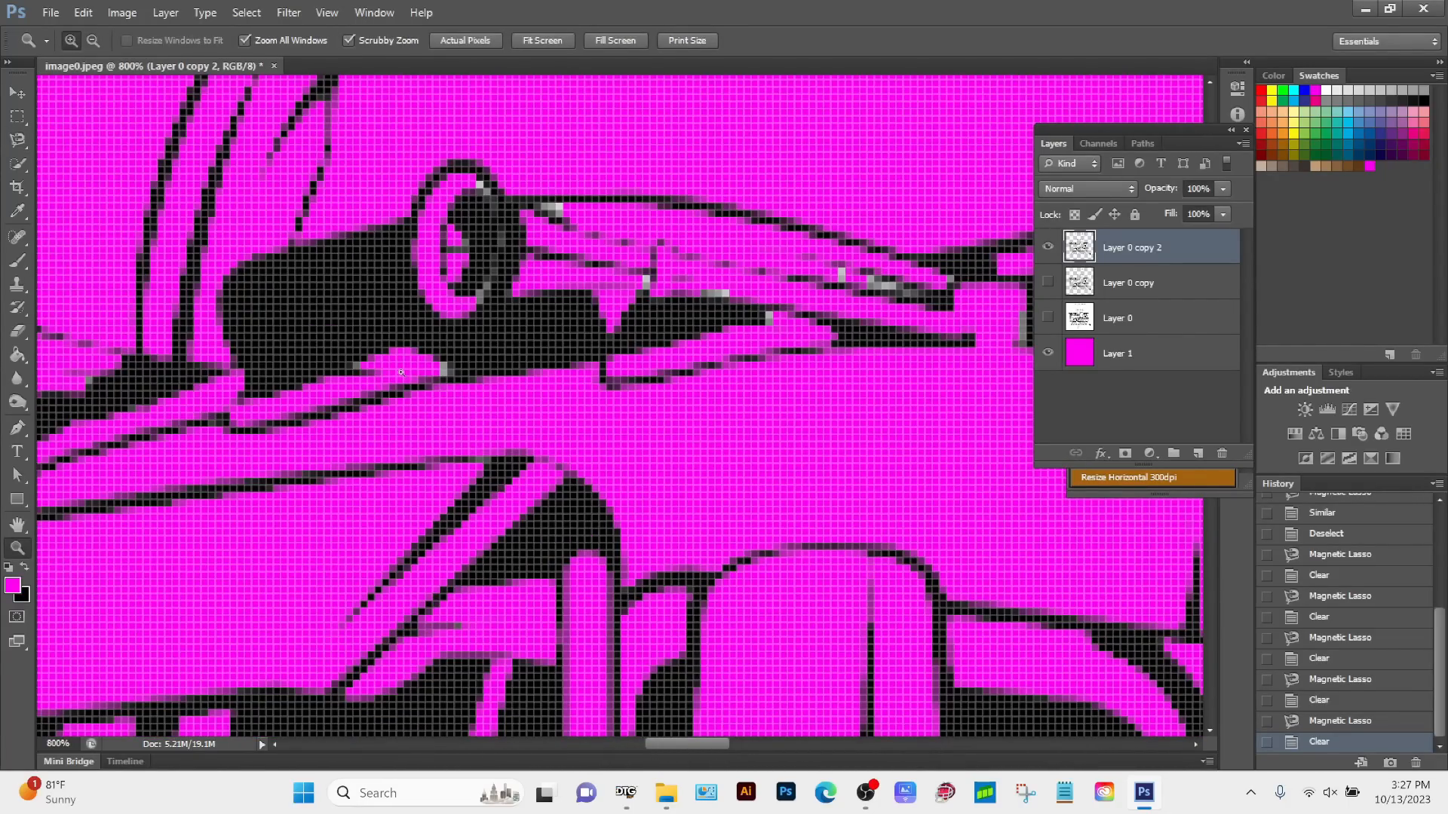
{"action": "left_click", "coordinate": [422, 375], "text": "alt"}
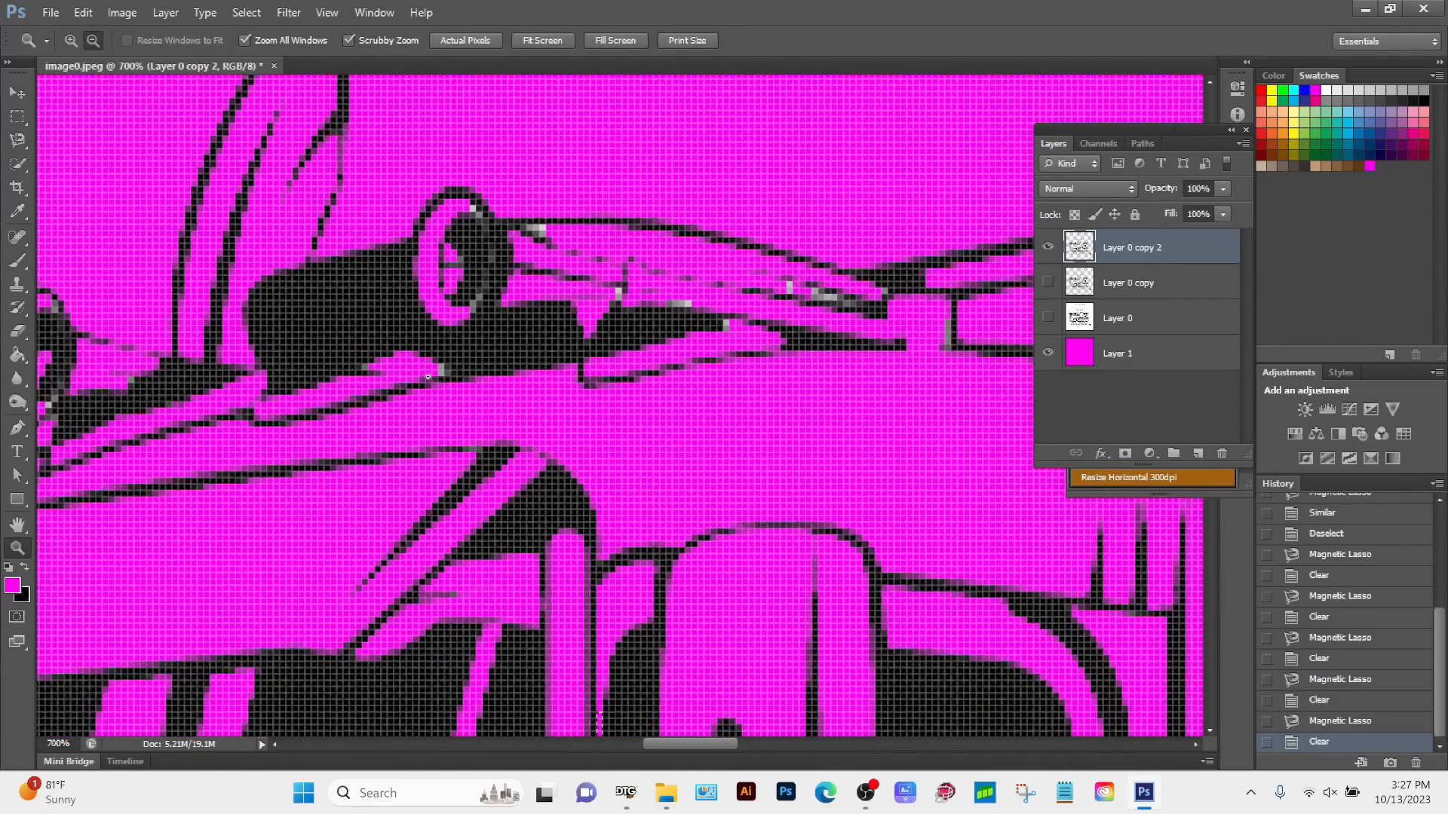
{"action": "left_click", "coordinate": [421, 376]}
{"action": "left_click", "coordinate": [418, 374]}
{"action": "left_click", "coordinate": [417, 374]}
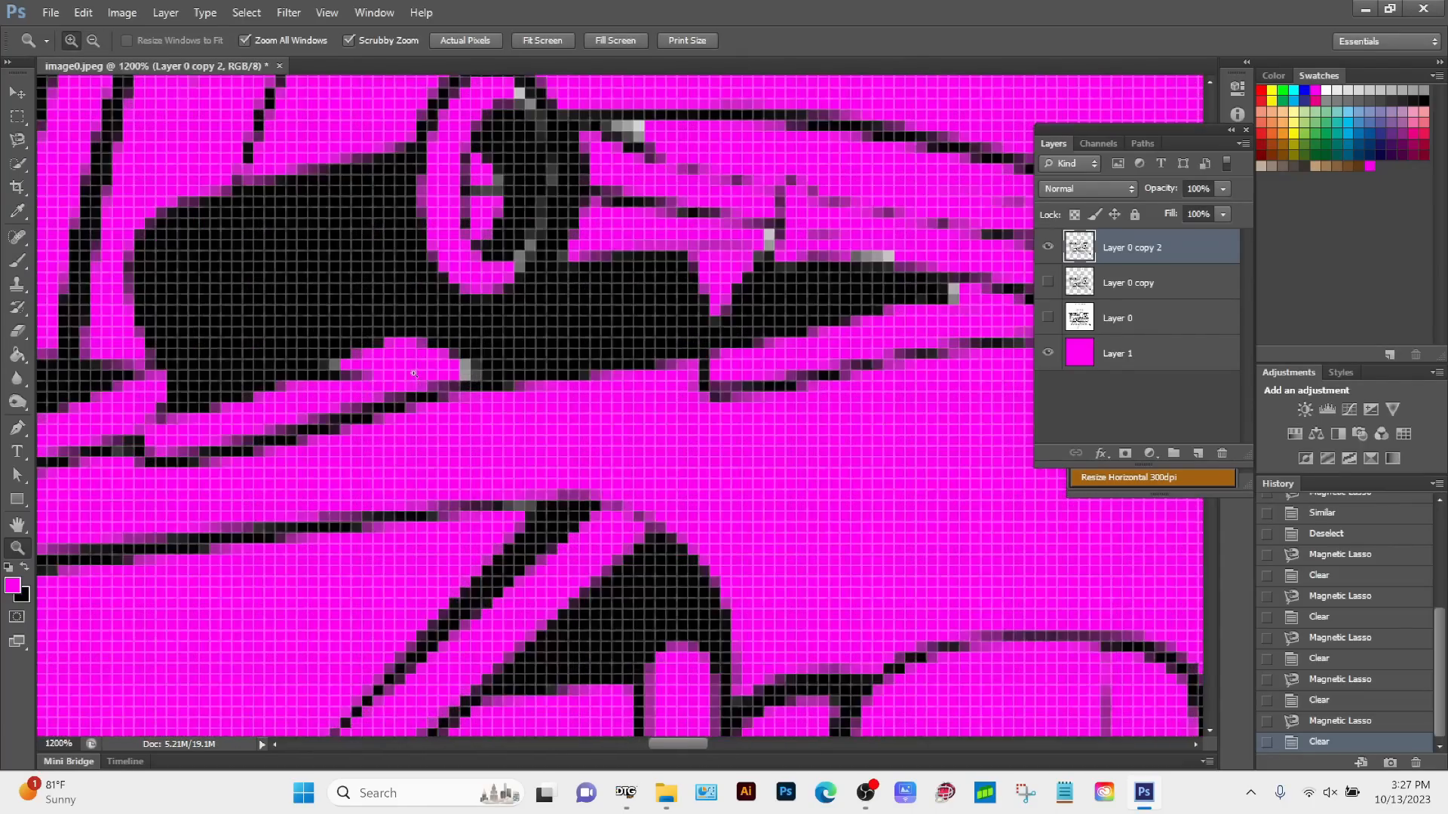
{"action": "left_click", "coordinate": [416, 374]}
{"action": "left_click", "coordinate": [416, 373]}
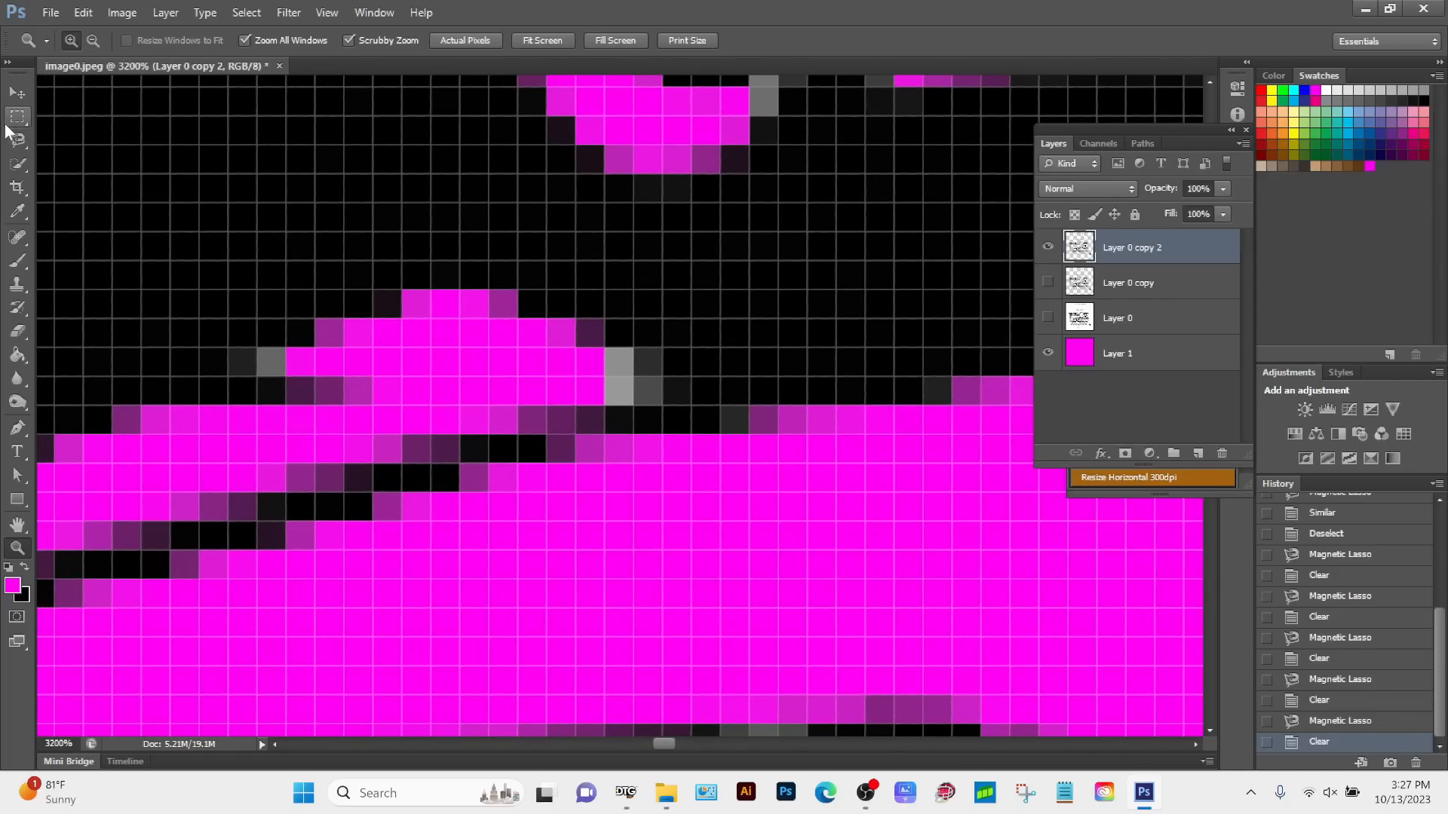
{"action": "key", "text": "l"}
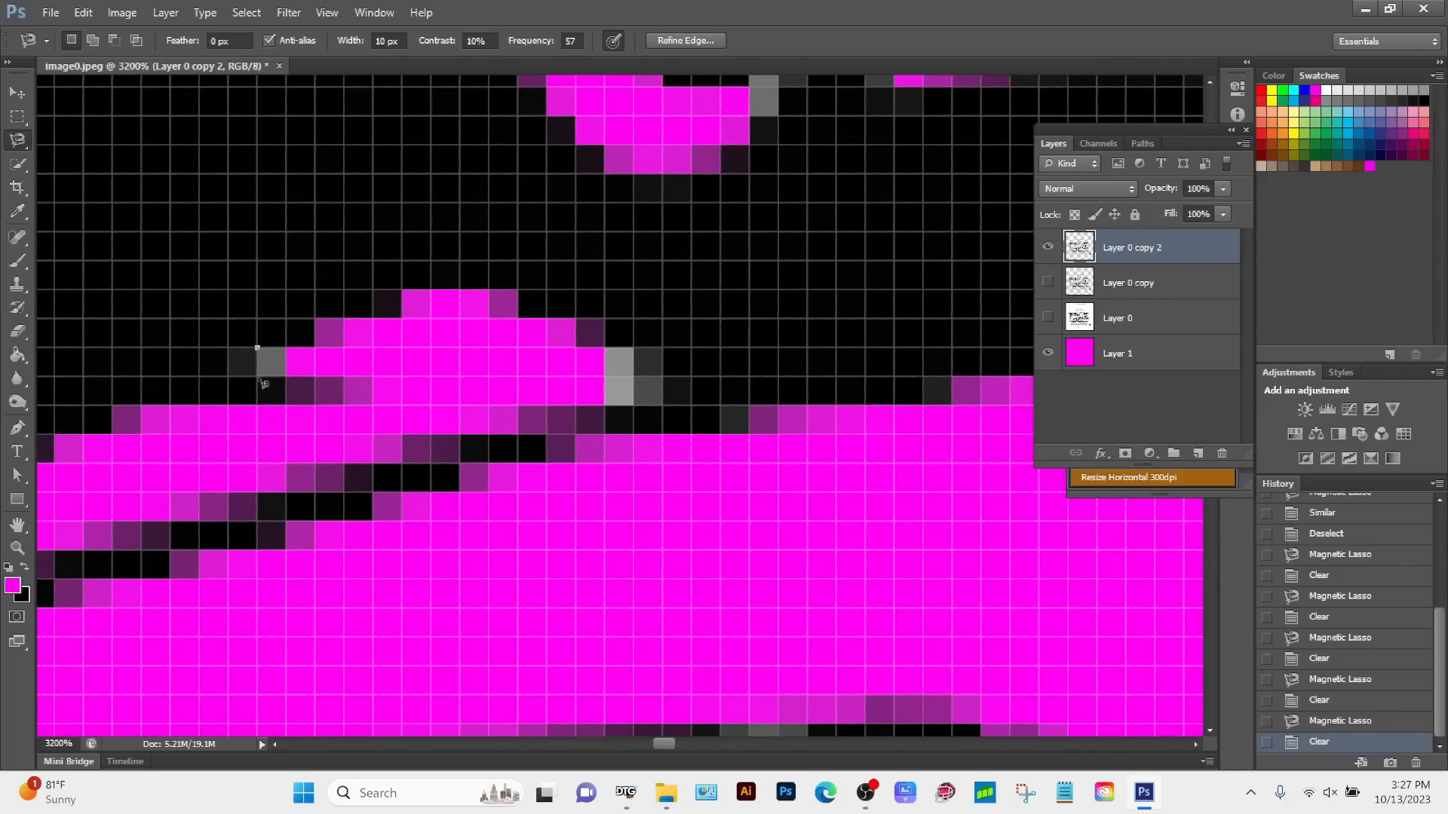
{"action": "left_click", "coordinate": [287, 378]}
{"action": "left_click", "coordinate": [258, 350]}
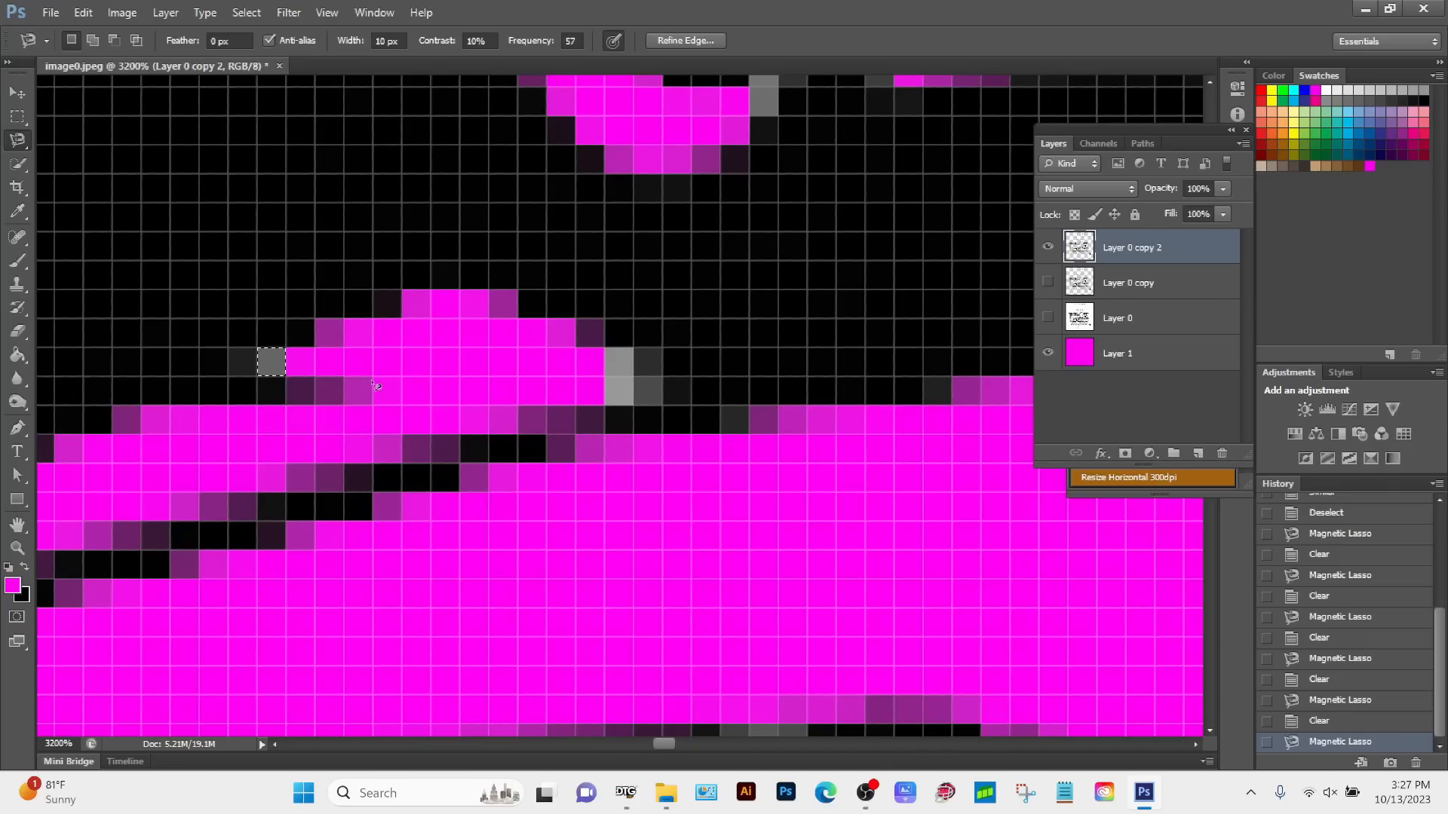
{"action": "key", "text": "Delete"}
Step: Outline the light grey block at the arched opening's other end and the grey patches around the roof horn, and delete them
{"action": "left_click", "coordinate": [605, 347]}
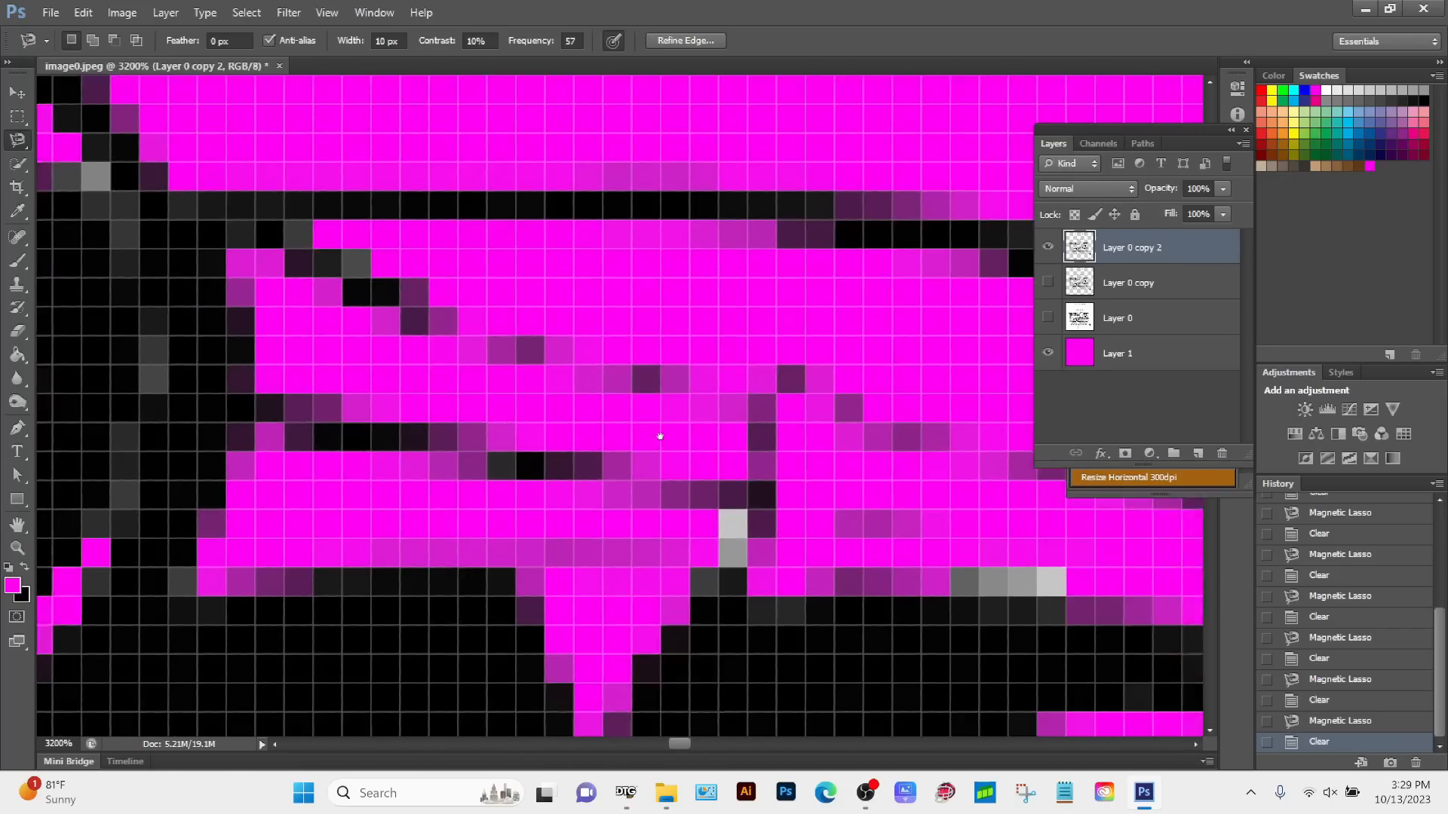
{"action": "left_click", "coordinate": [687, 489]}
{"action": "key", "text": "Delete"}
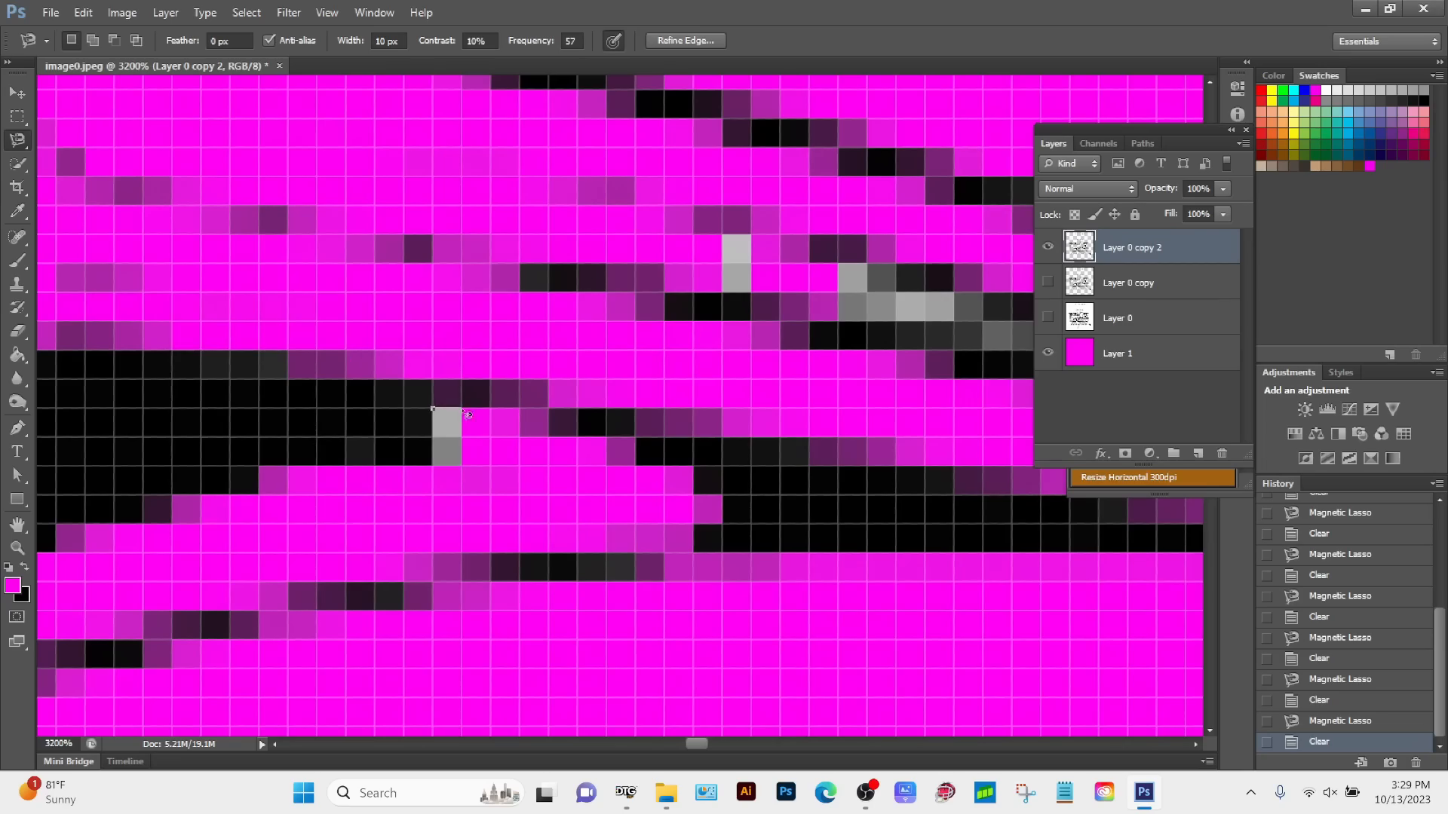
{"action": "left_click", "coordinate": [838, 264]}
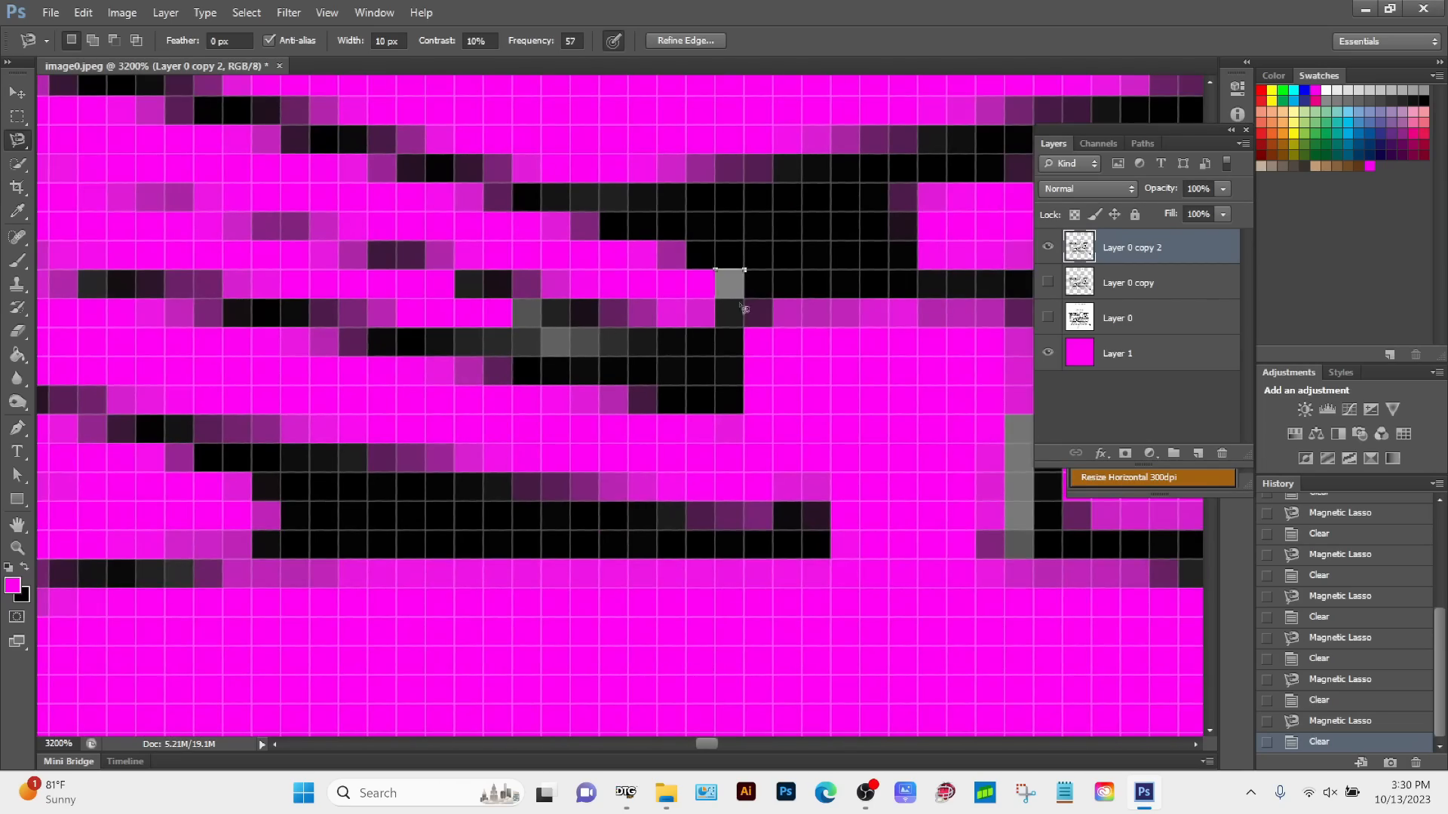
{"action": "left_click", "coordinate": [578, 348]}
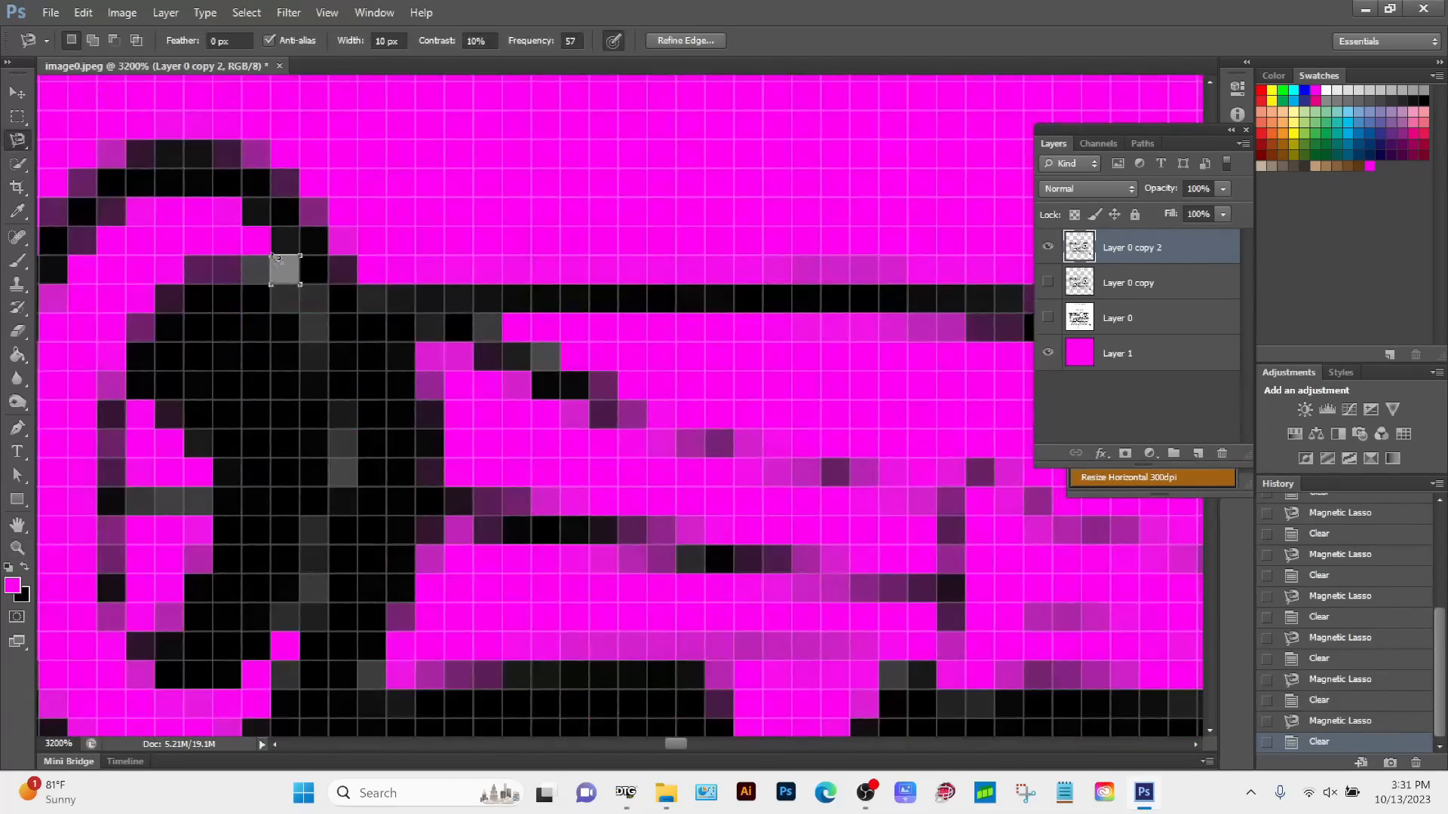
{"action": "left_click", "coordinate": [459, 330]}
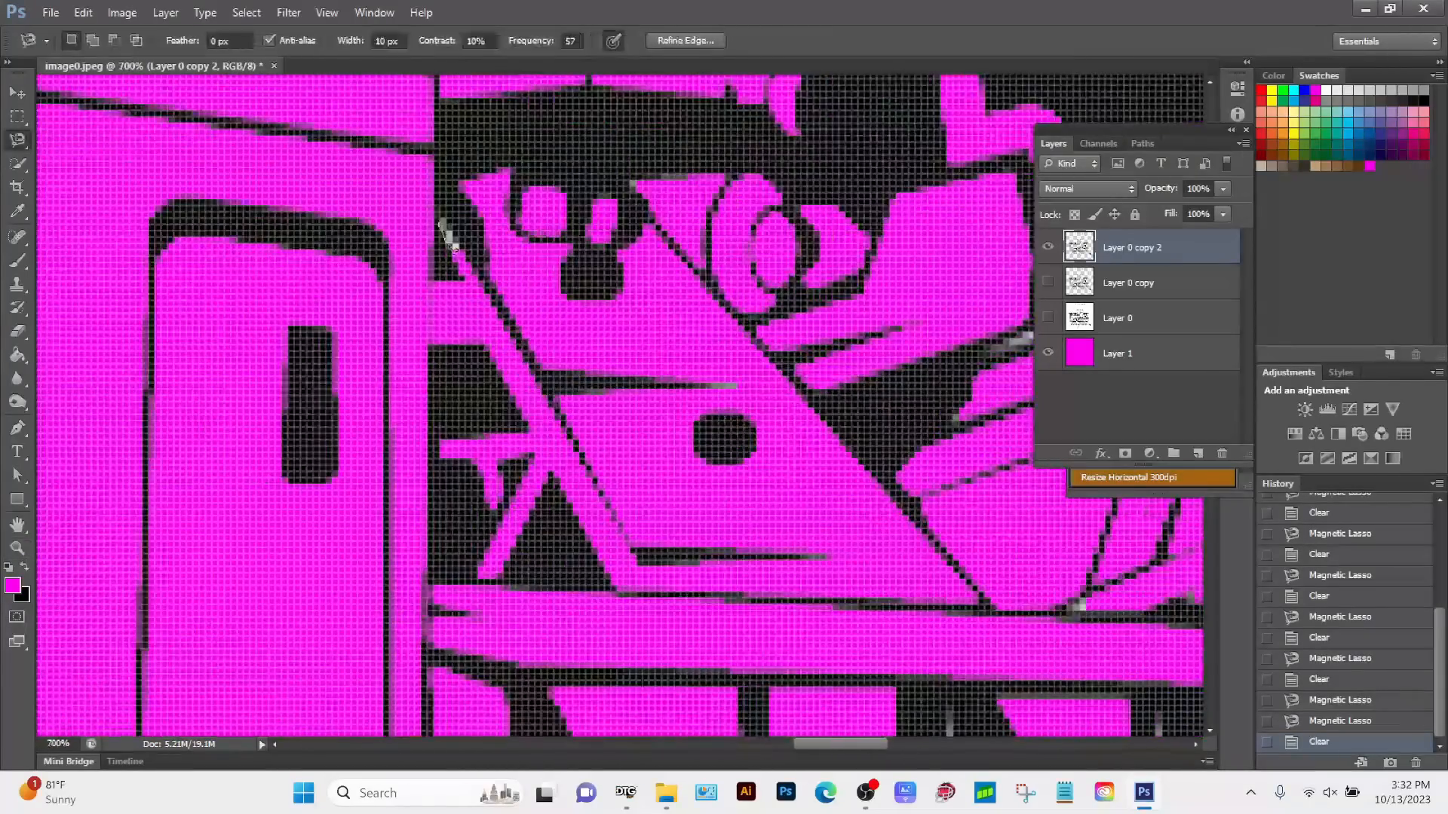
Step: Outline the grey patches among the truck's rear towing equipment with the lasso at 1600% zoom and delete them
{"action": "left_click", "coordinate": [688, 364]}
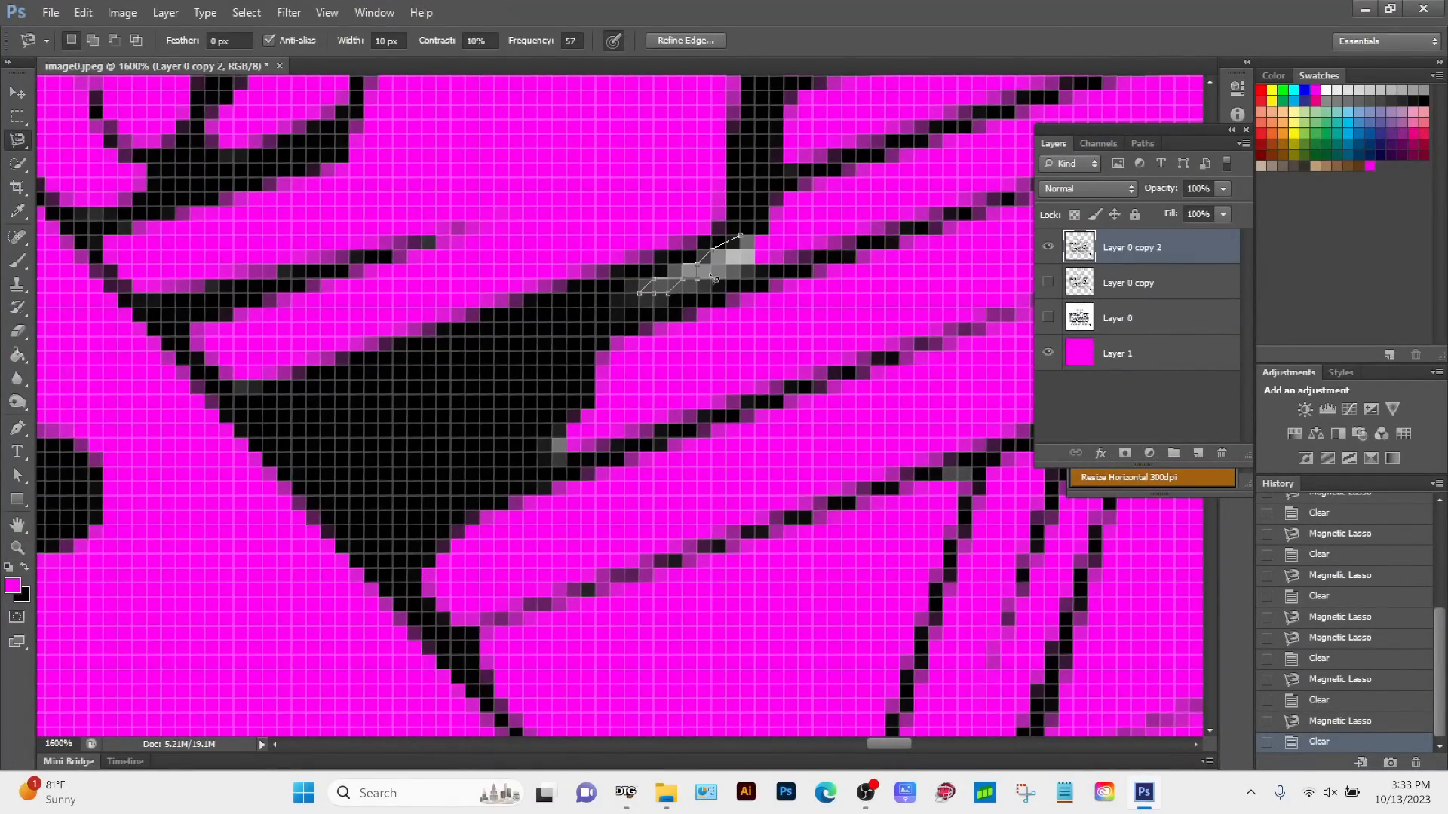
{"action": "left_click", "coordinate": [474, 405]}
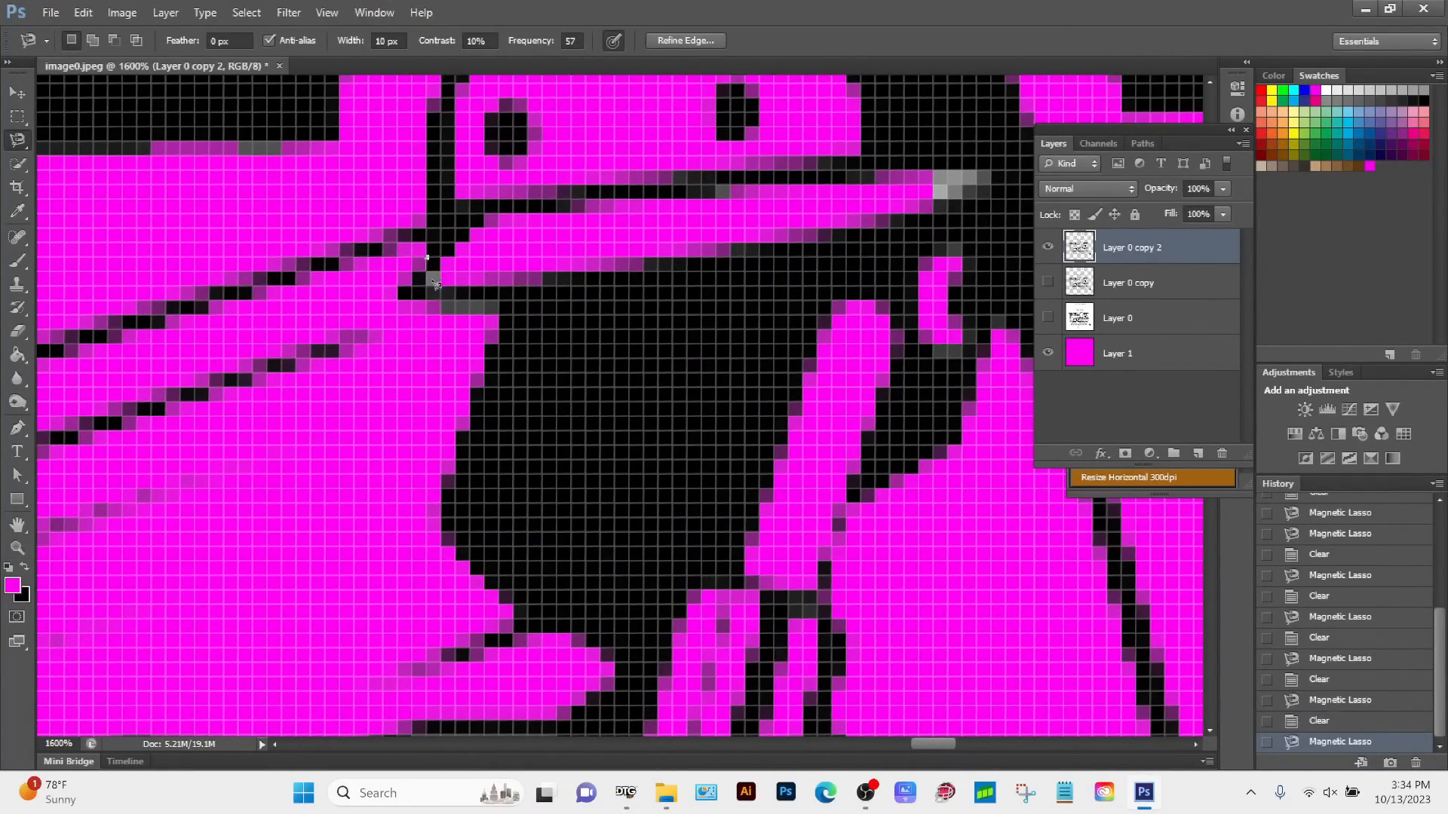
{"action": "left_click", "coordinate": [372, 360]}
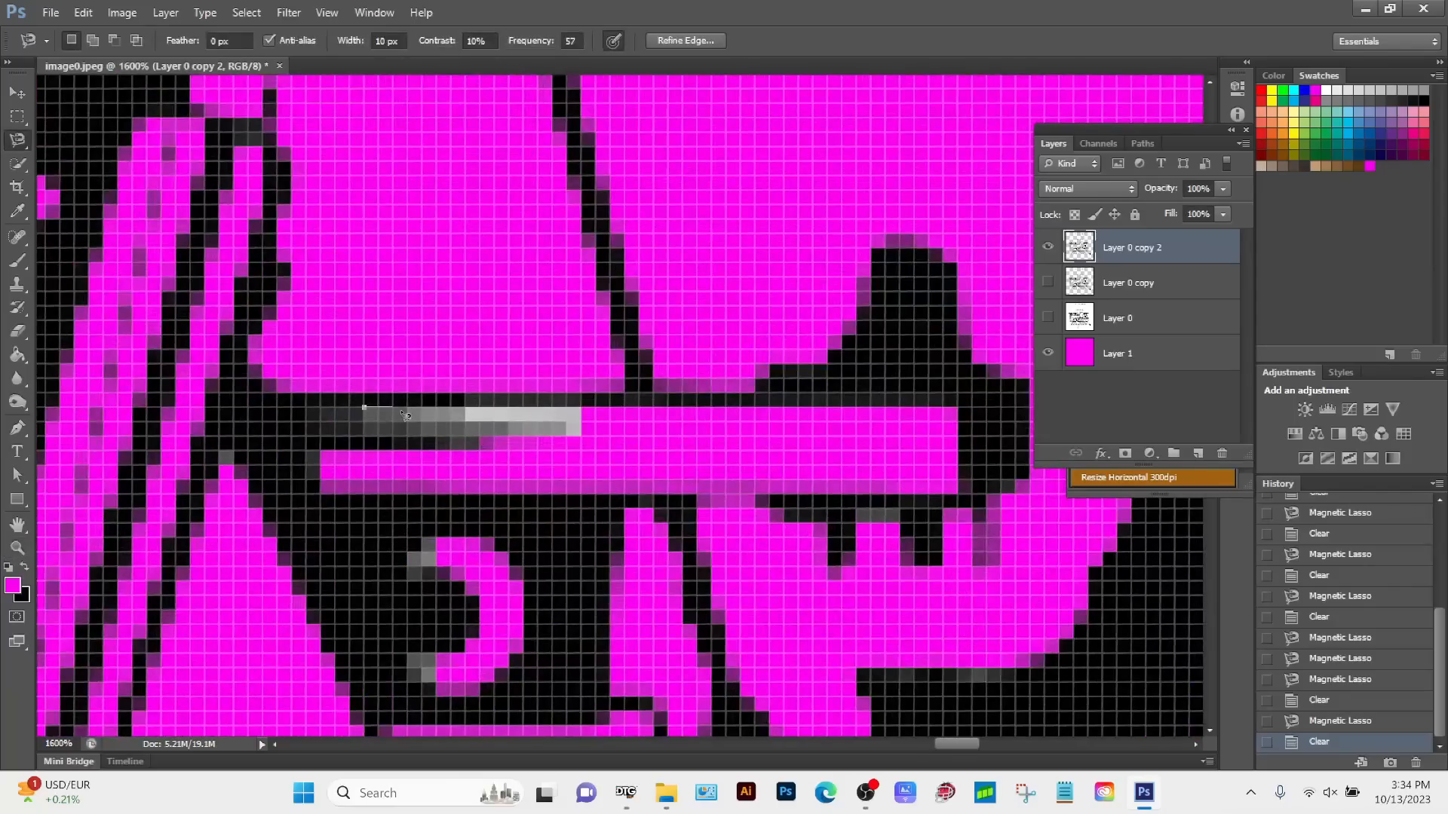
{"action": "key", "text": "Return"}
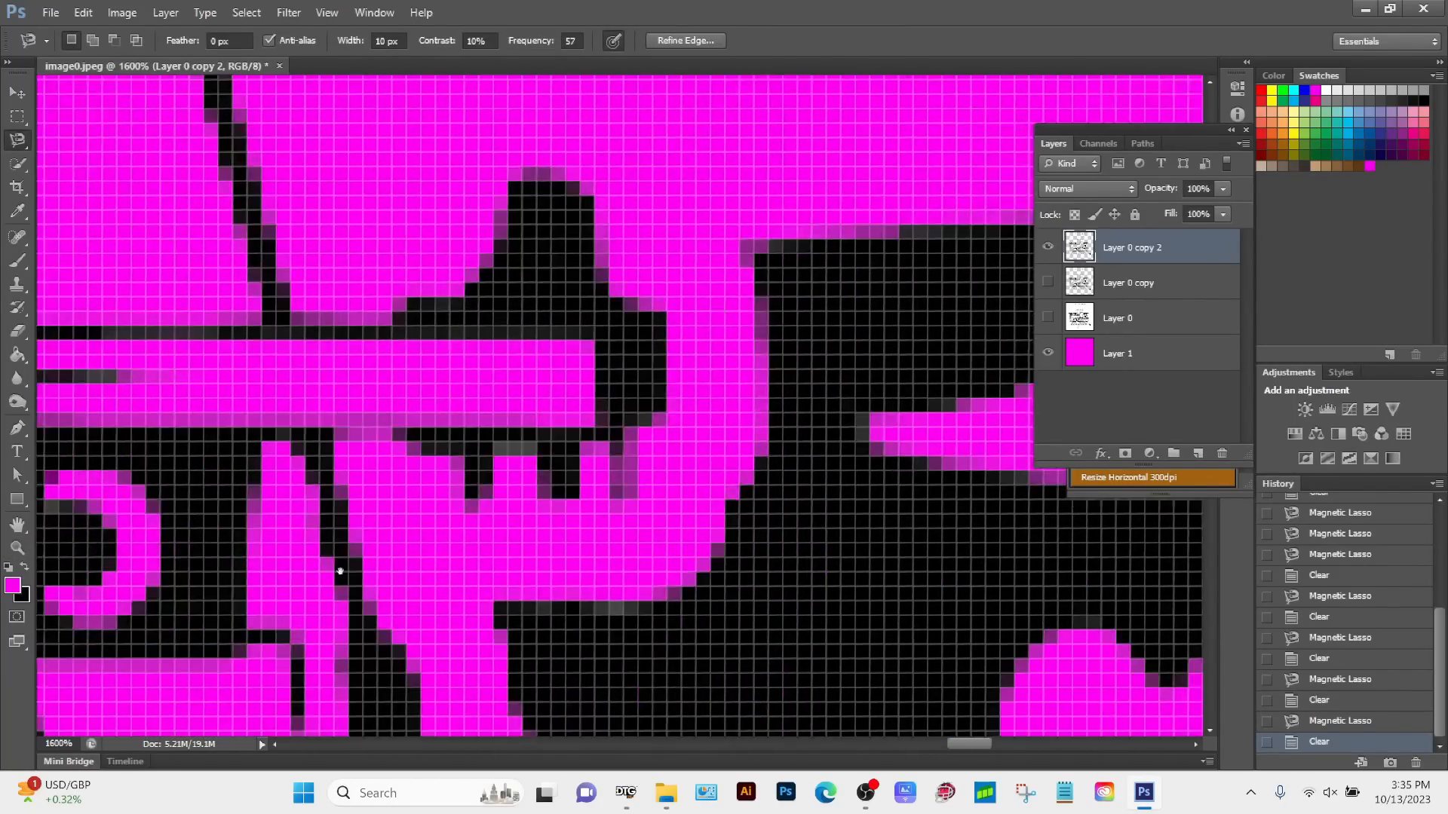
{"action": "left_click", "coordinate": [572, 478]}
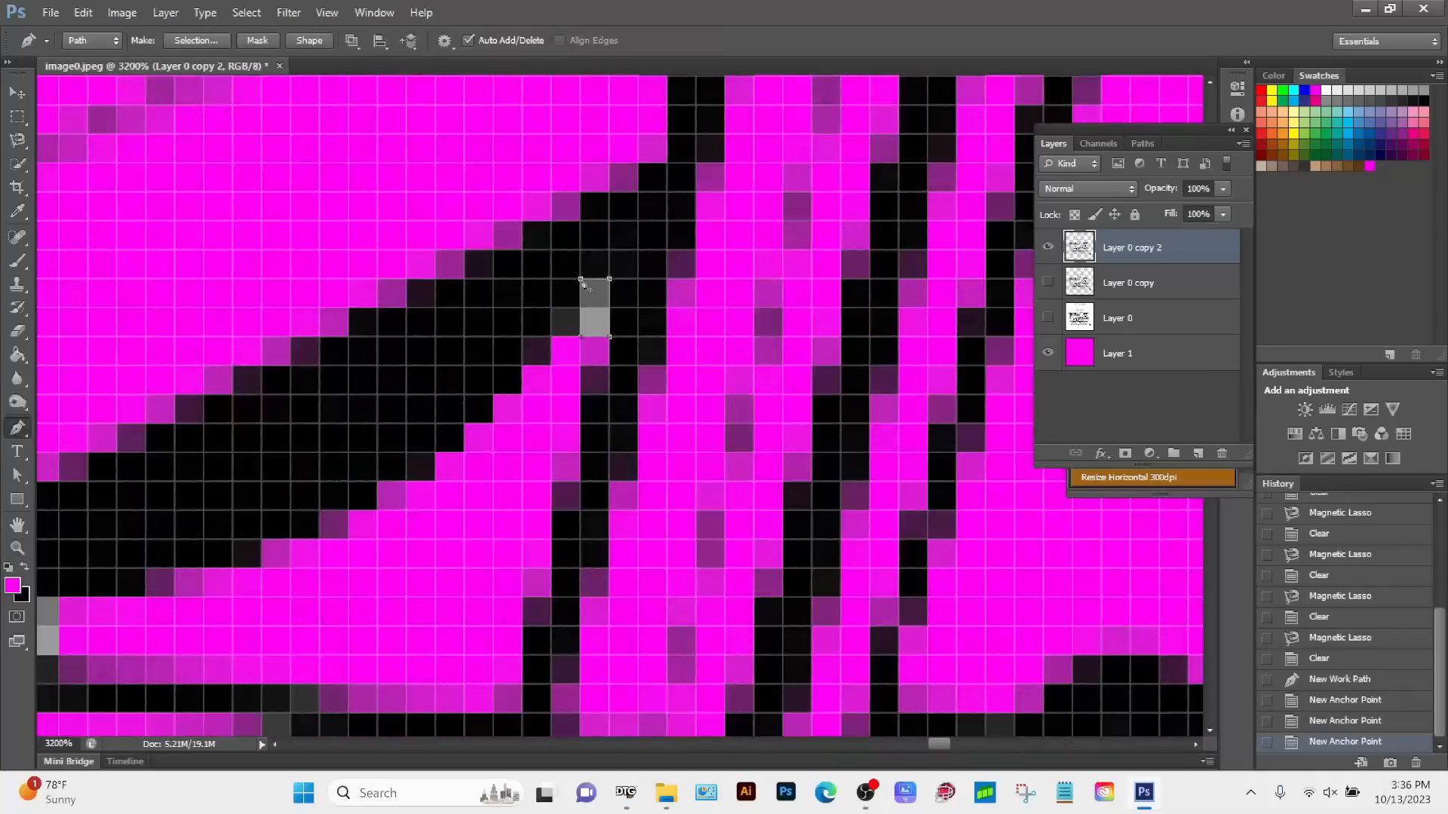
Step: Clear the old selection and outline a small grey patch on the upper rim of the headlight with the Magnetic Lasso
{"action": "key", "text": "l"}
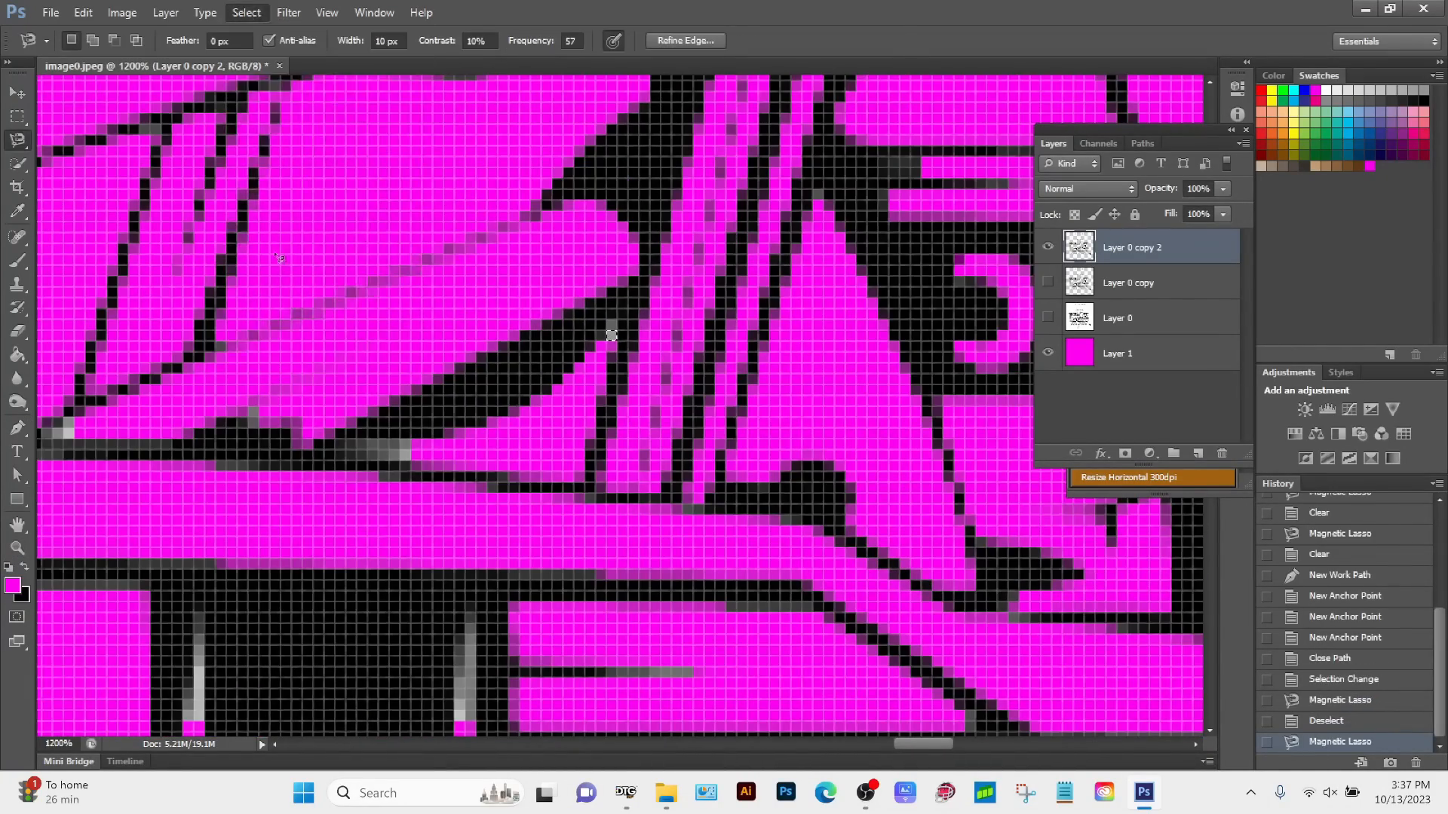
{"action": "key", "text": "z"}
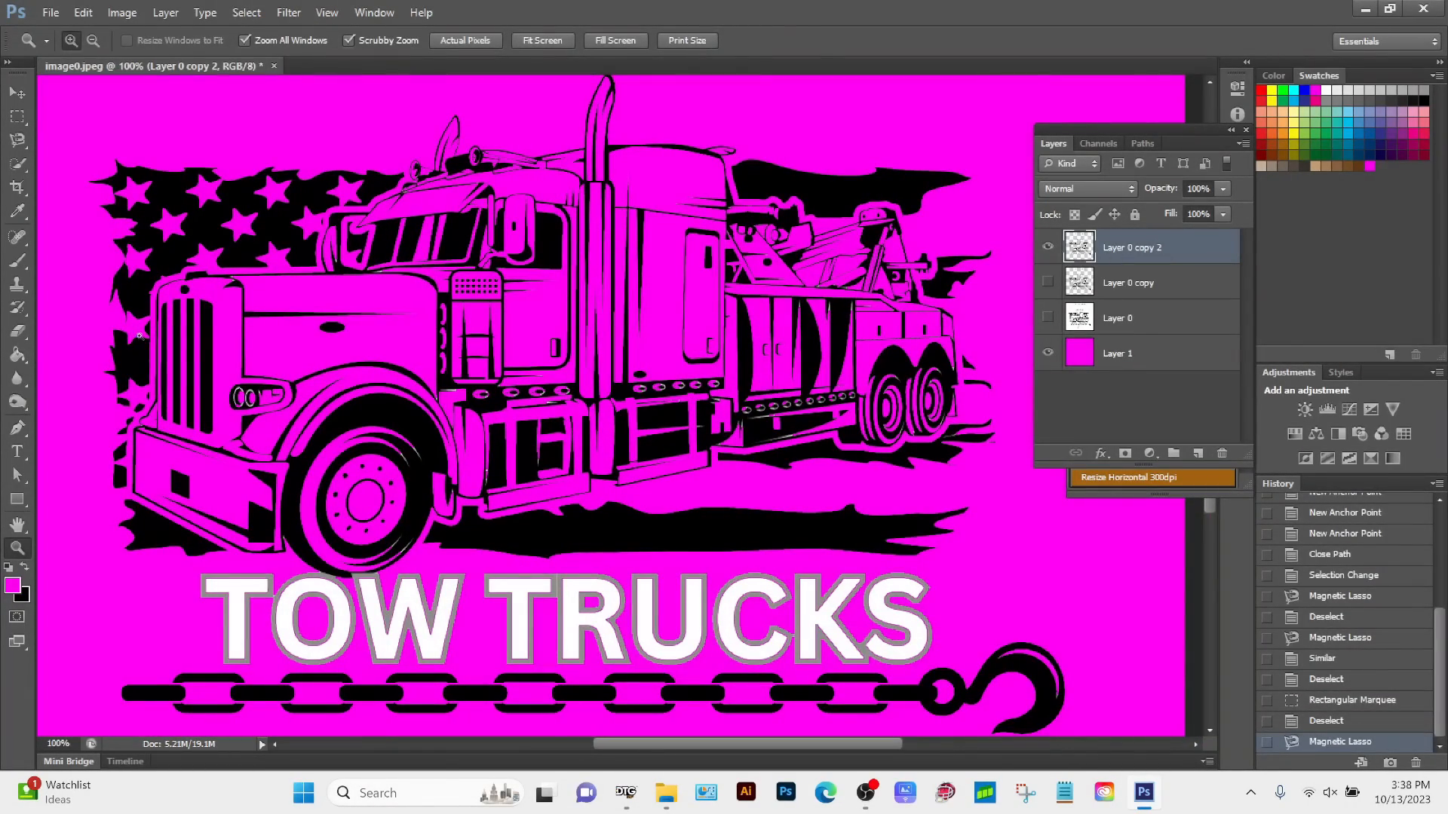
{"action": "left_click_drag", "start_coordinate": [139, 336], "coordinate": [593, 503]}
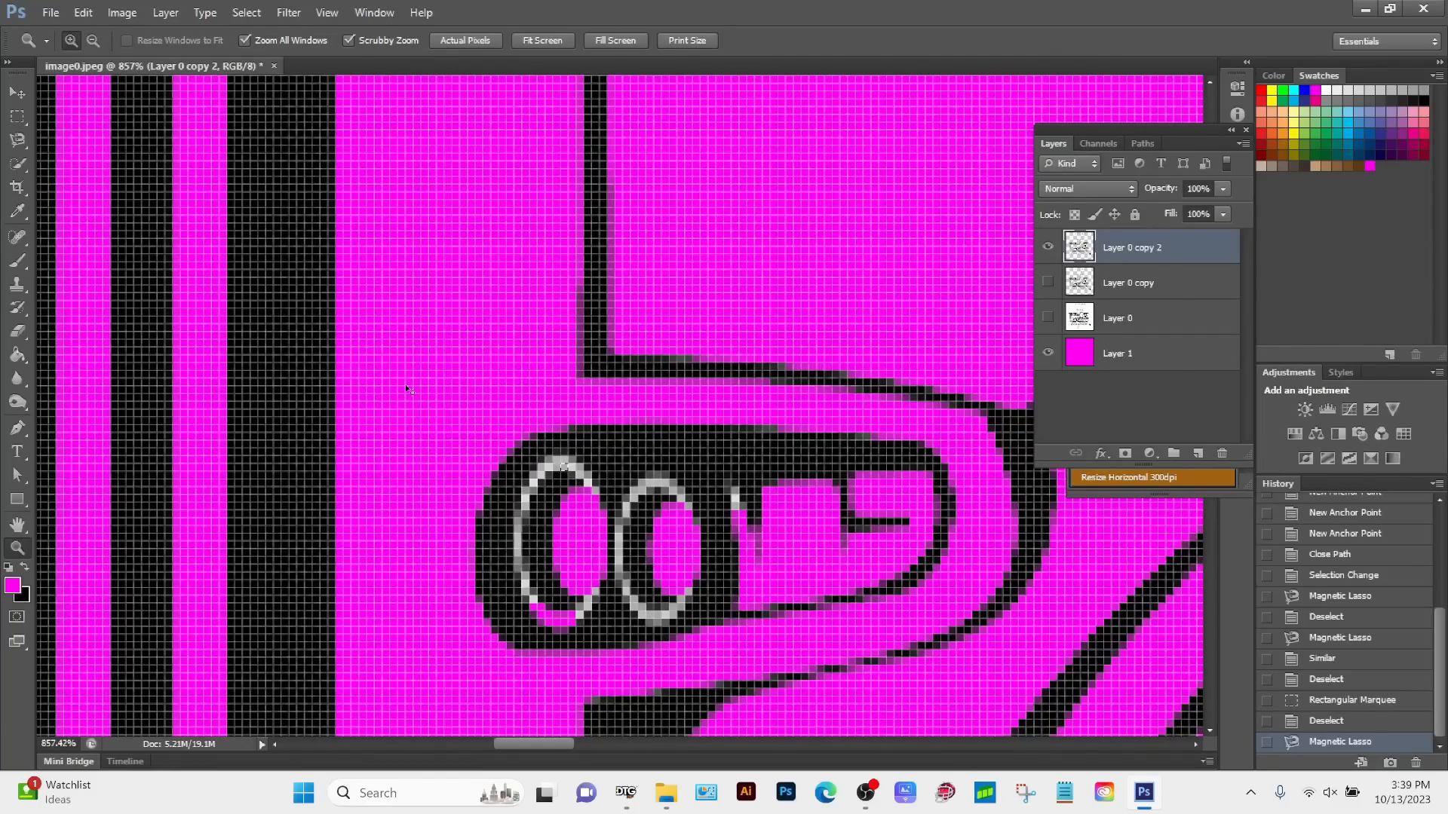
{"action": "key", "text": "ctrl+d"}
{"action": "key", "text": "l"}
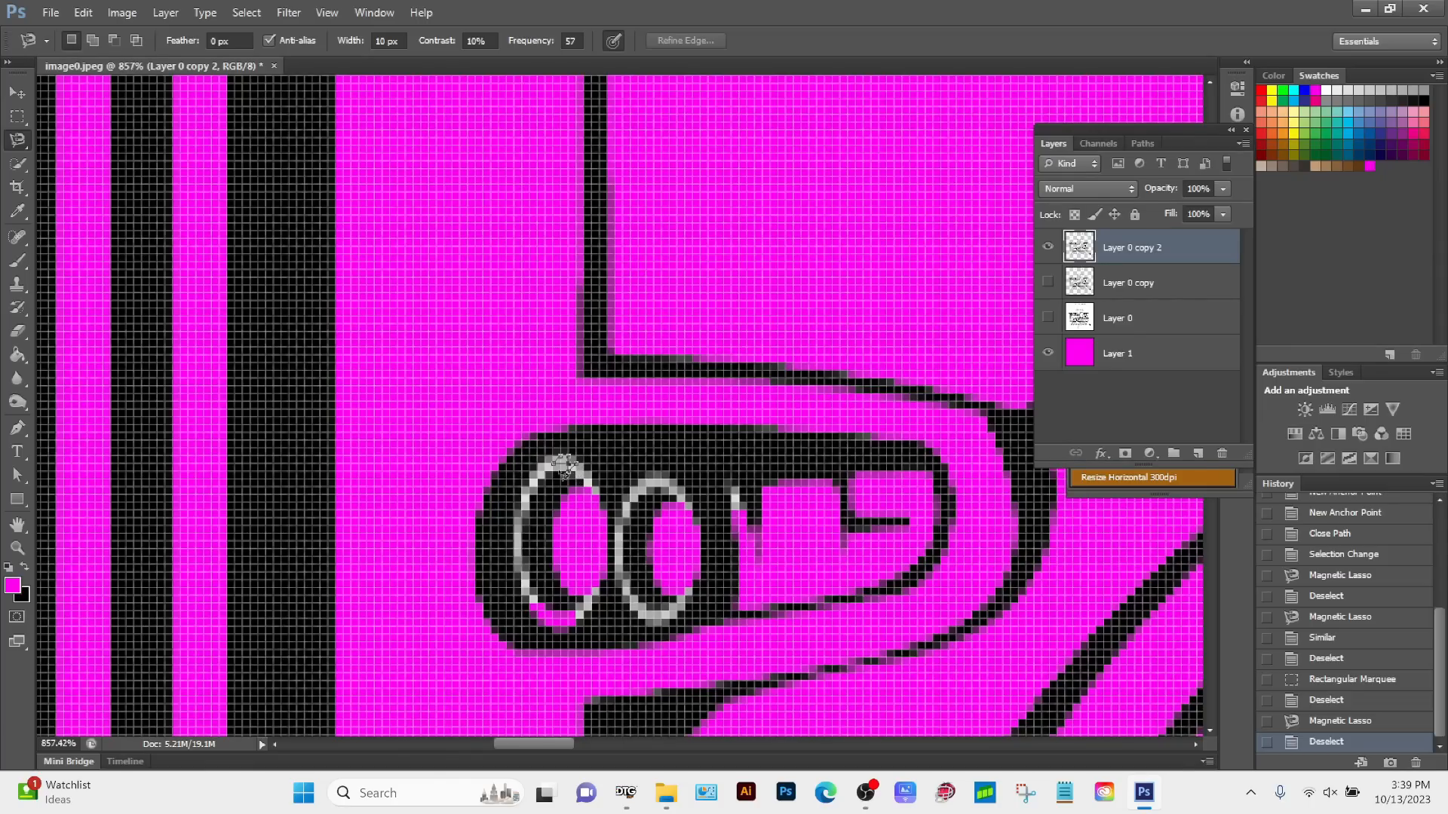
{"action": "left_click", "coordinate": [564, 463]}
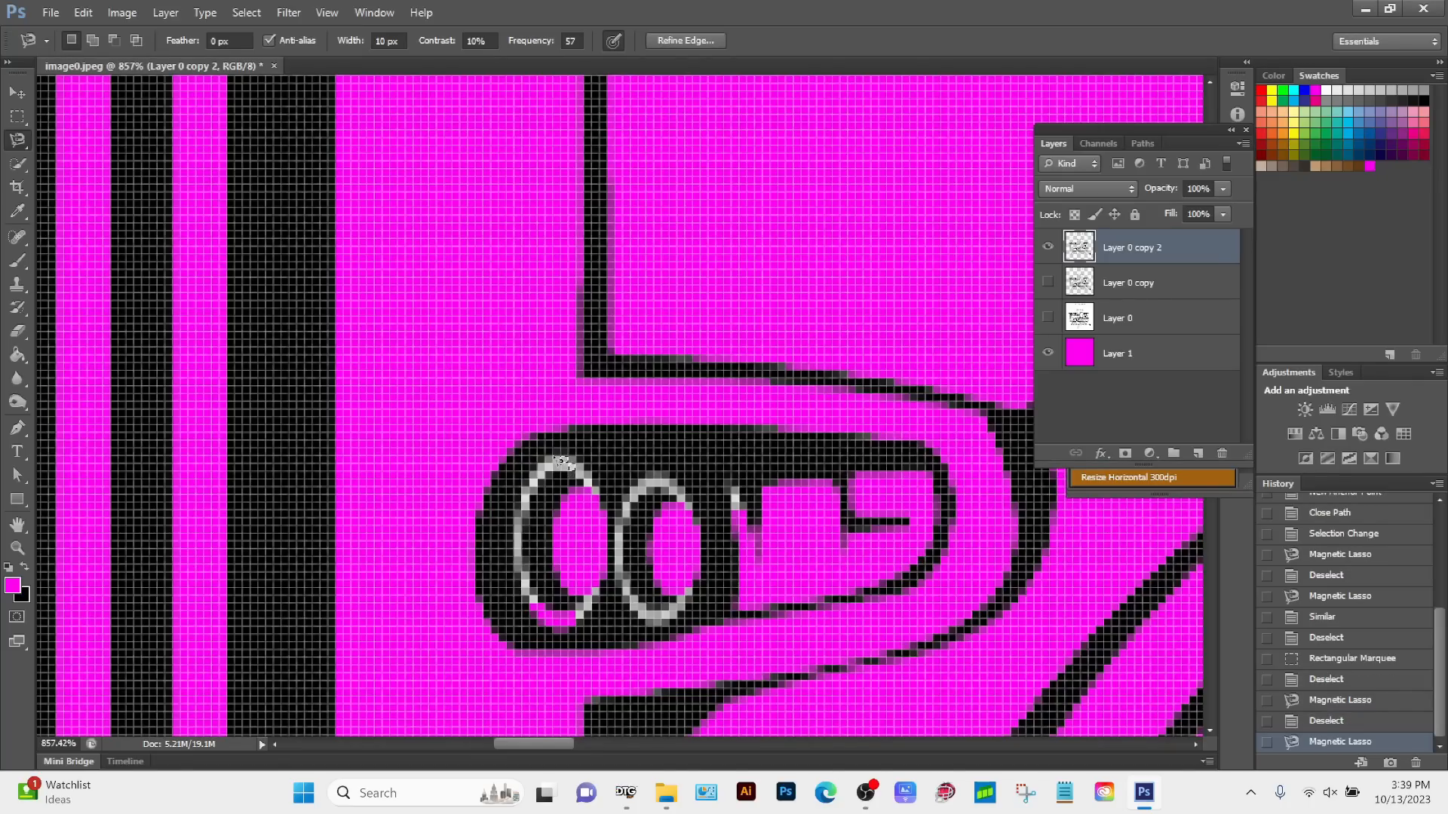
Step: Extend the headlight grey selection to all similar colours across the whole design
{"action": "key", "text": "z"}
{"action": "left_click", "coordinate": [642, 475], "text": "alt"}
{"action": "left_click", "coordinate": [642, 474], "text": "alt"}
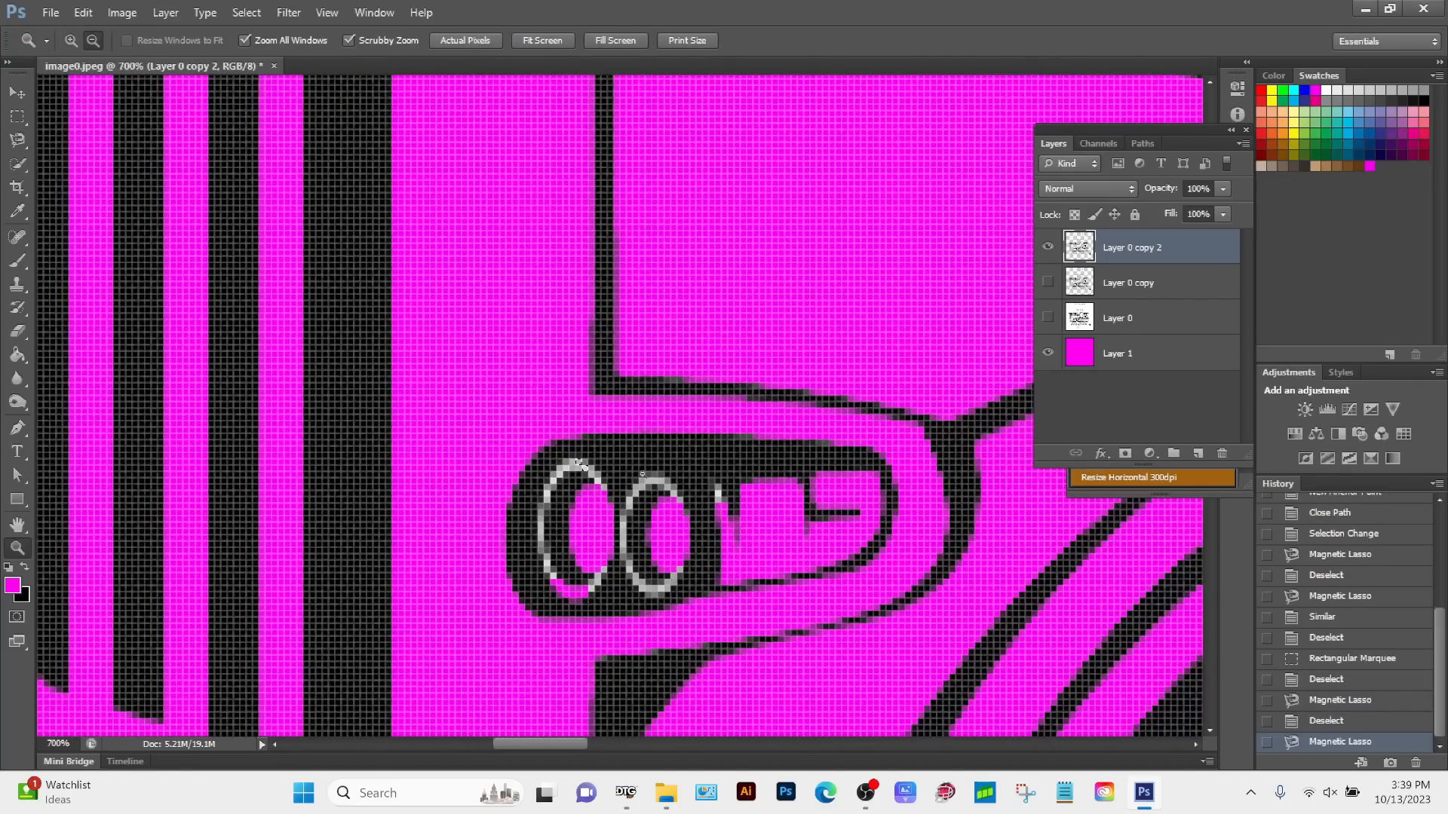
{"action": "left_click", "coordinate": [642, 474], "text": "alt"}
{"action": "left_click", "coordinate": [642, 474], "text": "alt"}
{"action": "left_click", "coordinate": [643, 475], "text": "alt"}
{"action": "left_click", "coordinate": [643, 474], "text": "alt"}
{"action": "left_click", "coordinate": [643, 474], "text": "alt"}
{"action": "left_click", "coordinate": [642, 474], "text": "alt"}
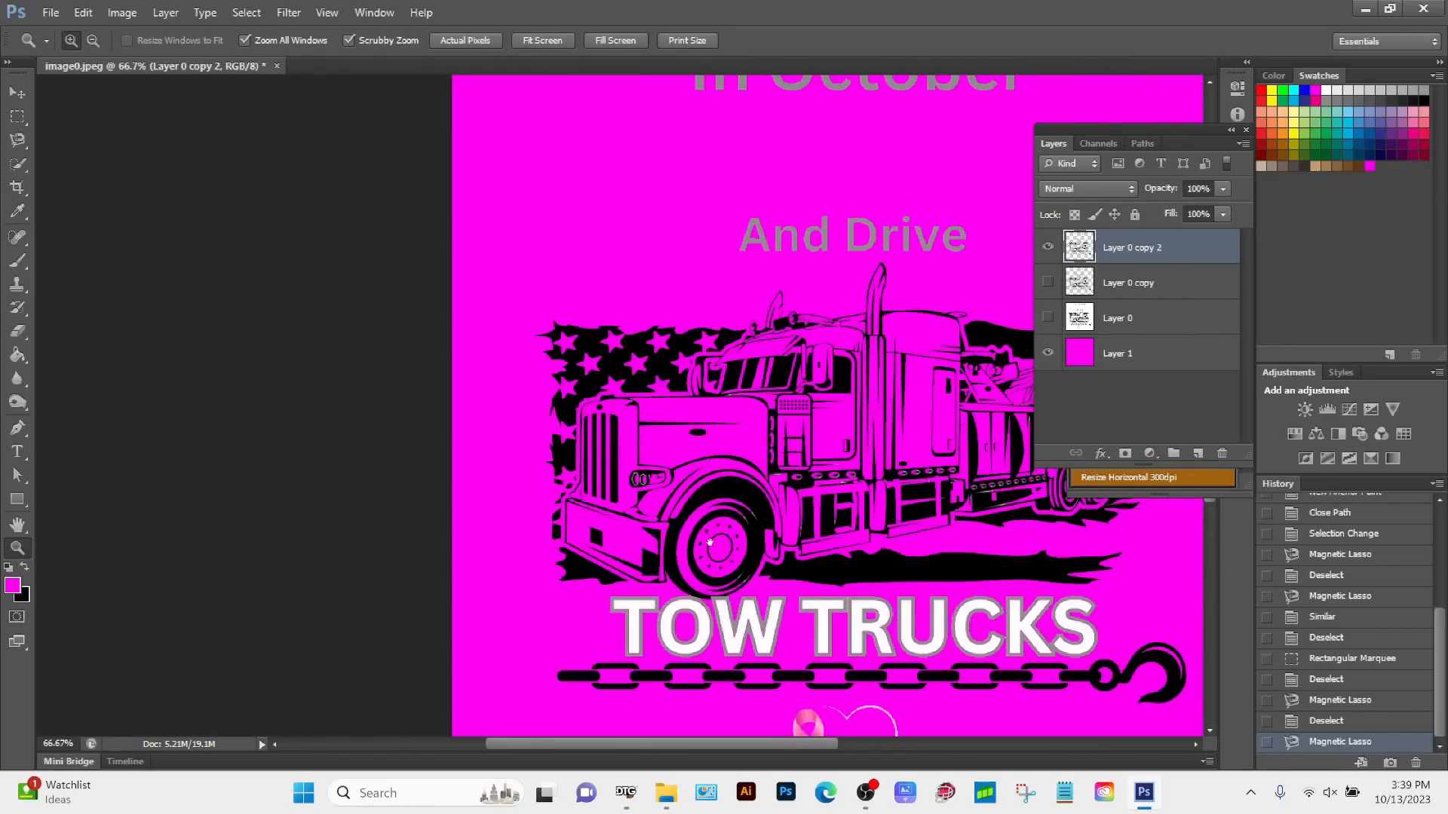
{"action": "left_click", "coordinate": [462, 494], "text": "alt"}
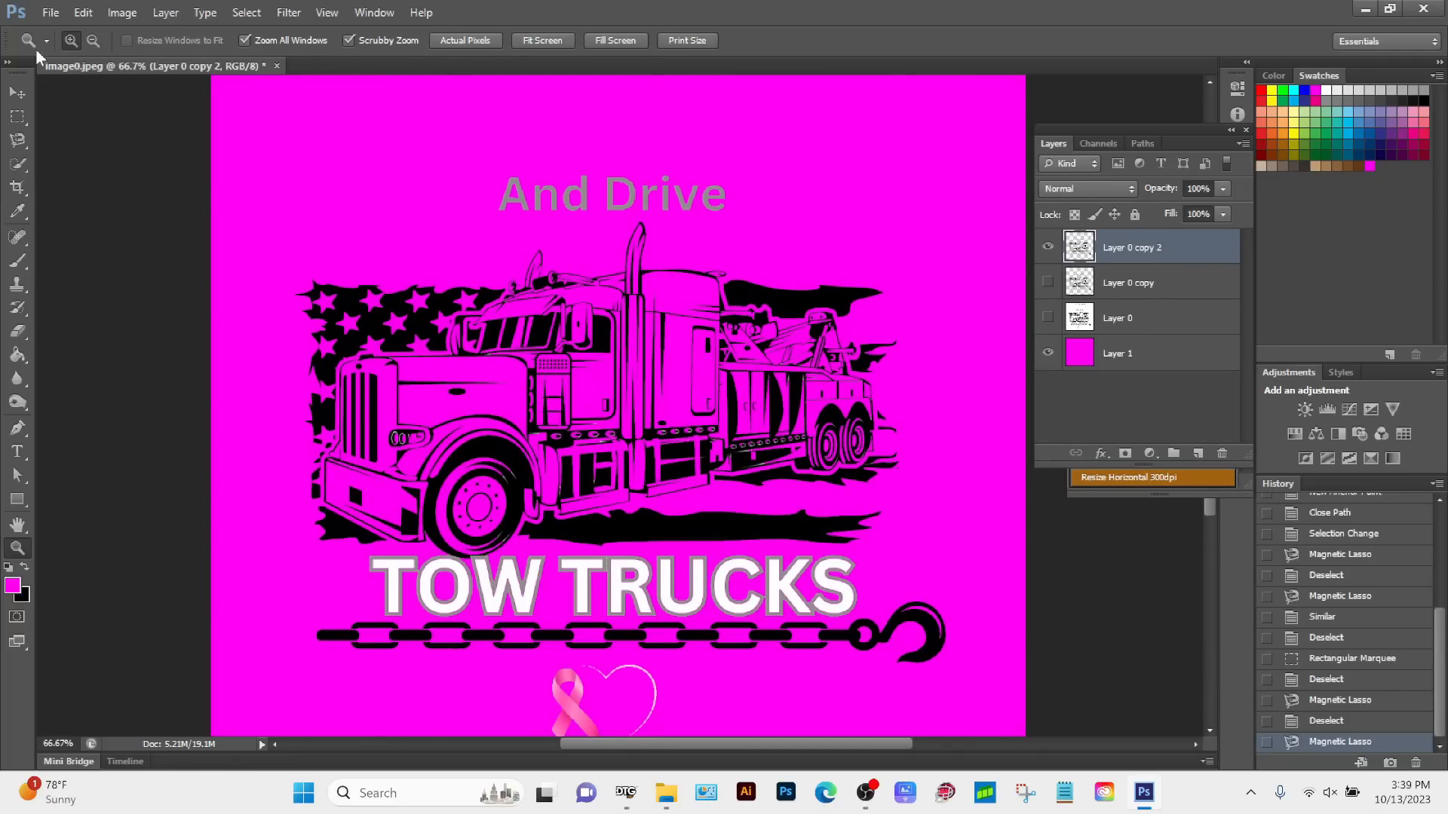
{"action": "left_click", "coordinate": [246, 12]}
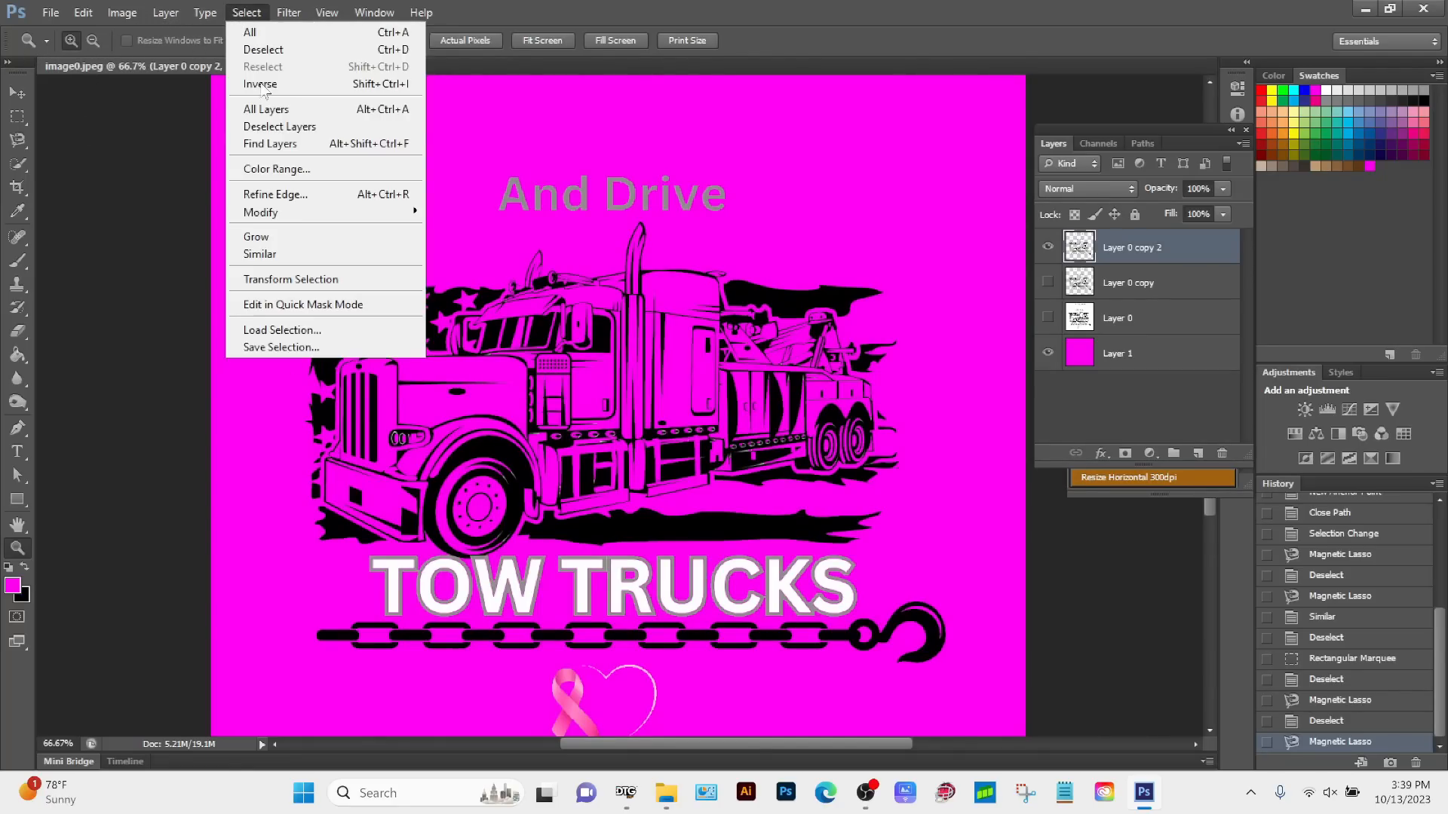
{"action": "left_click", "coordinate": [259, 254]}
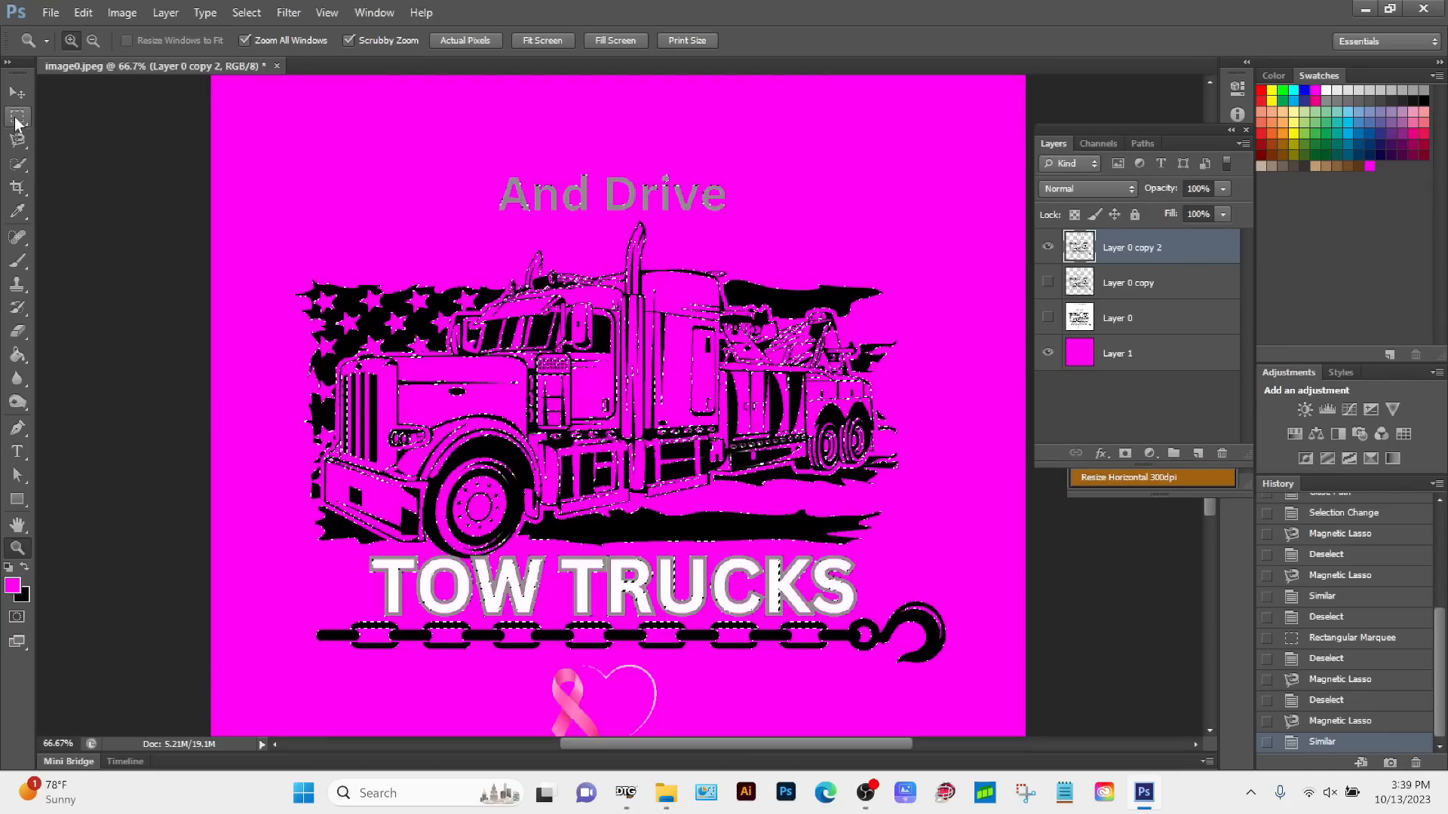
Step: Subtract the TOW TRUCKS lettering, chain and And Drive text from the selection with the Rectangular Marquee, then delete the selected grey pixels and deselect
{"action": "left_click", "coordinate": [16, 119]}
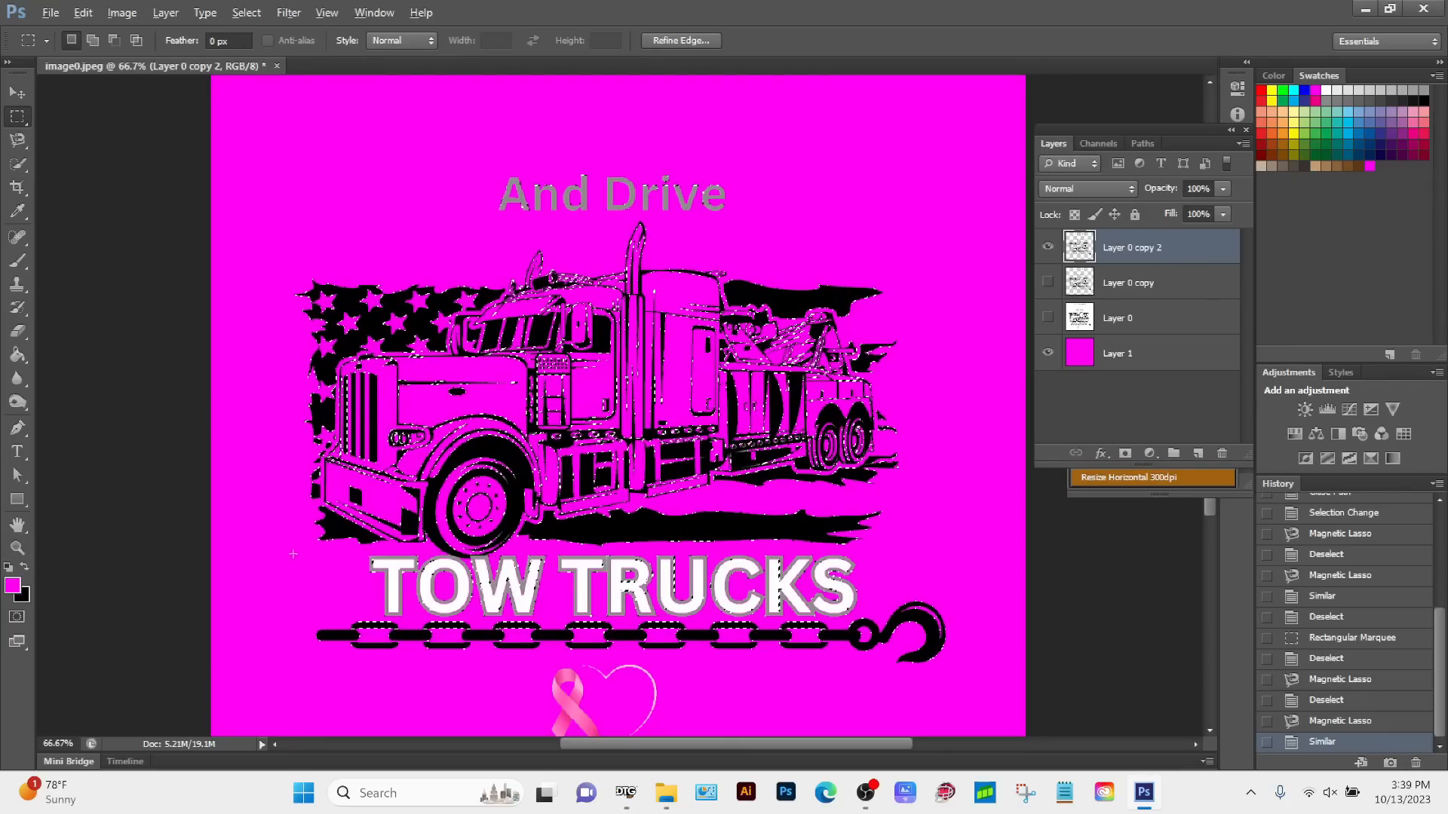
{"action": "key", "text": "alt"}
{"action": "left_click_drag", "start_coordinate": [292, 552], "coordinate": [969, 670]}
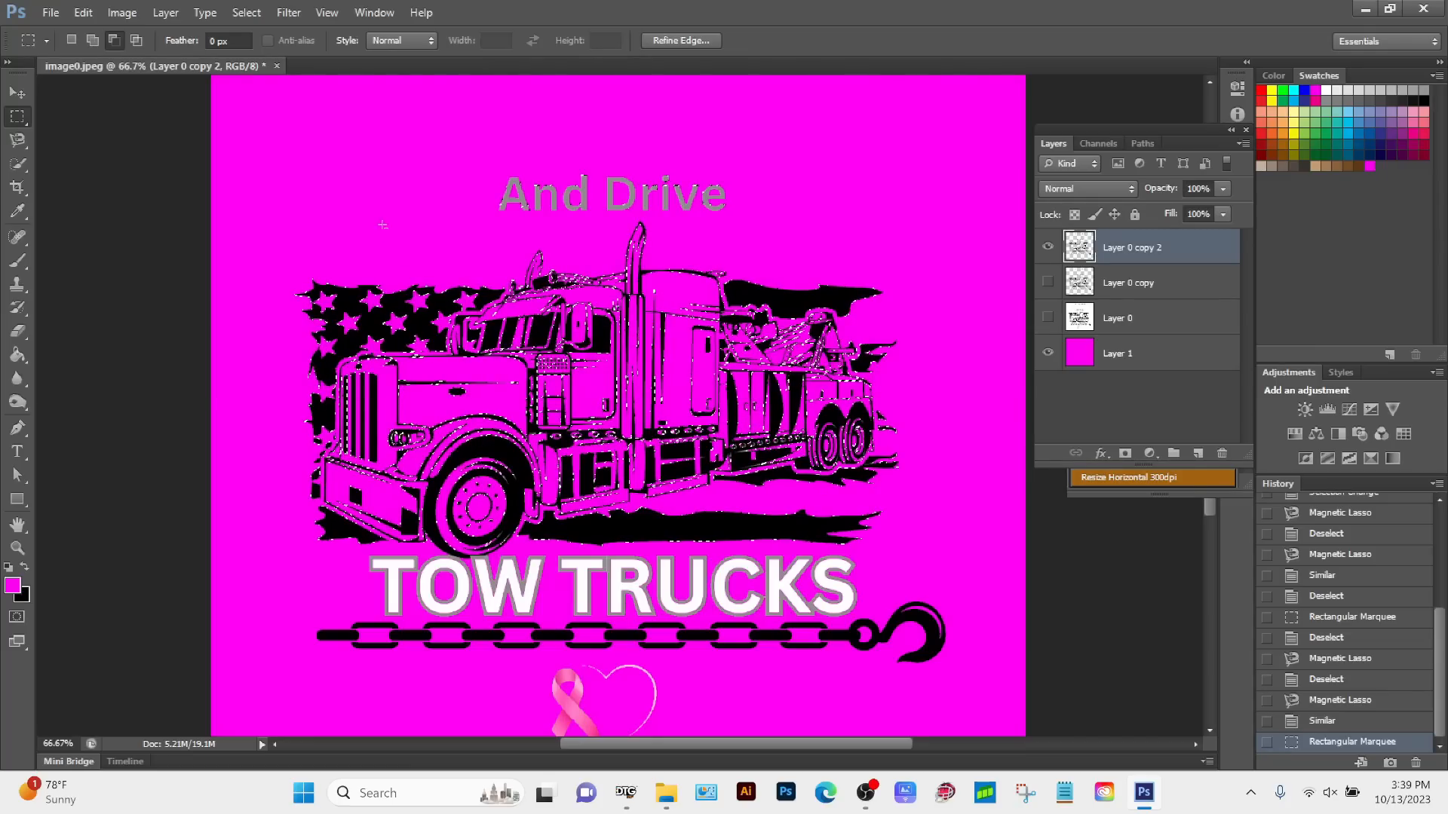
{"action": "left_click_drag", "start_coordinate": [460, 169], "coordinate": [760, 223]}
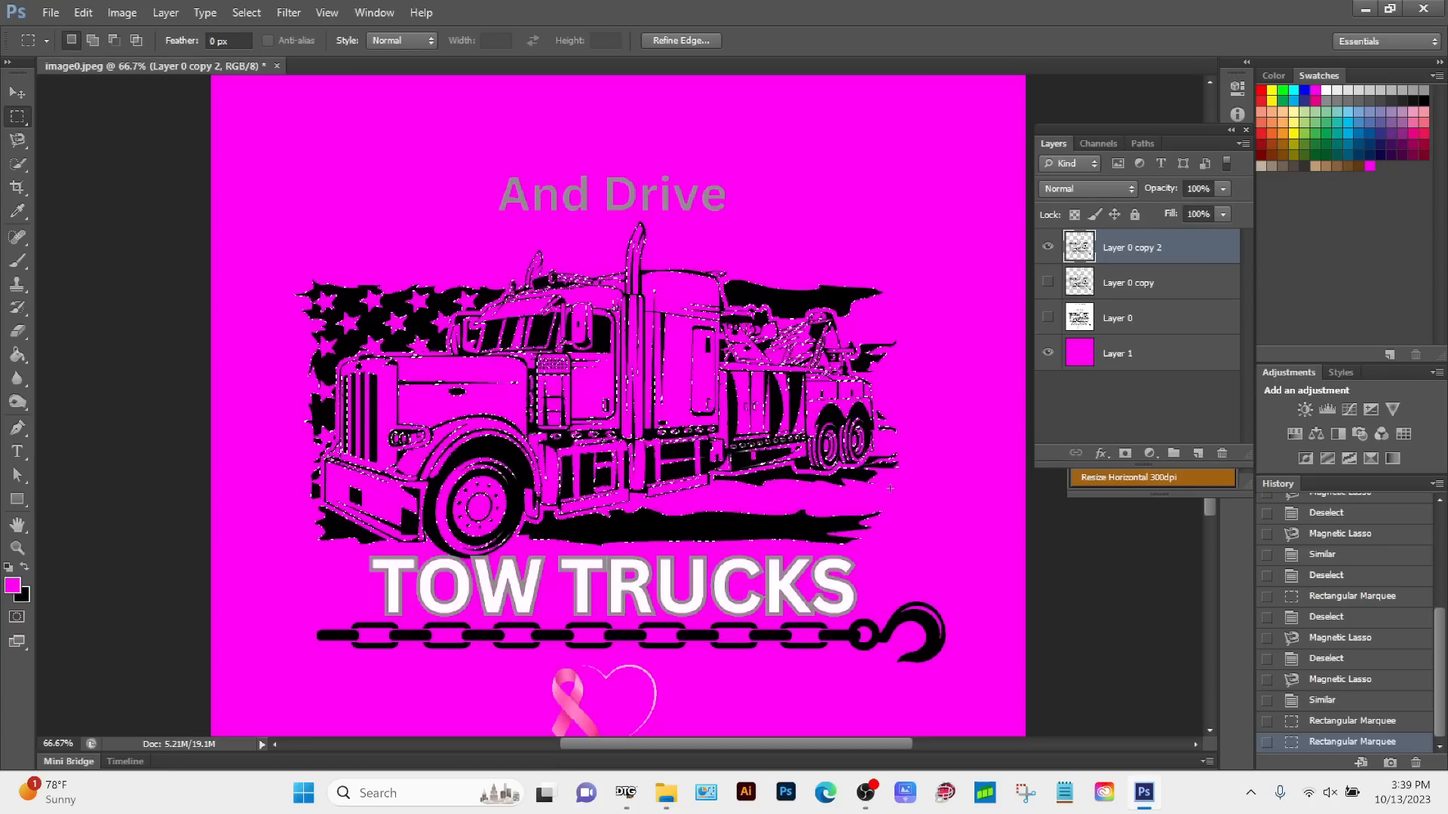
{"action": "key", "text": "Delete"}
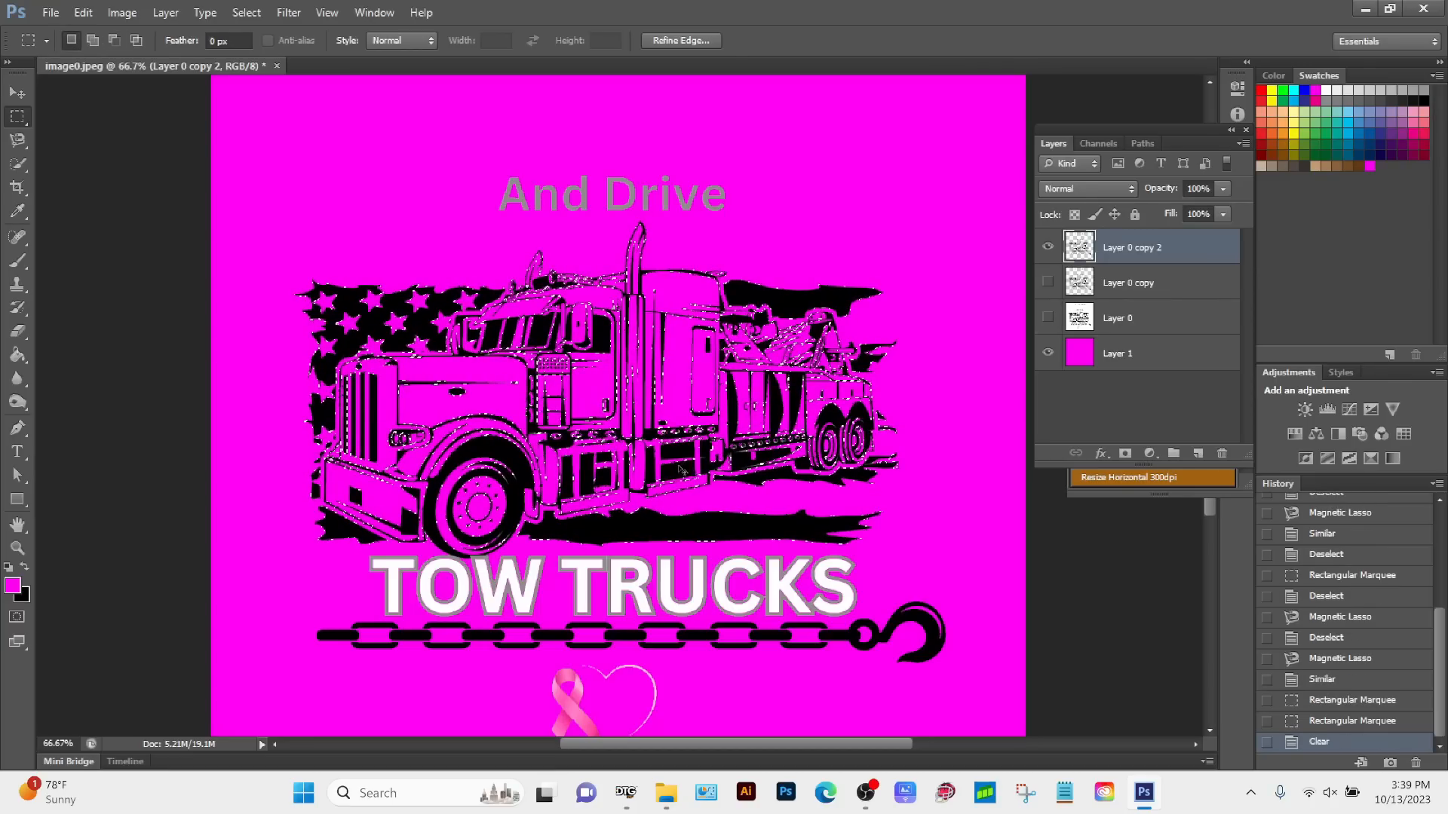
{"action": "key", "text": "ctrl+d"}
Step: Examine the truck's lower body, side steps, tool cabinets and rear wheels at 300% zoom for leftover grey pixels
{"action": "key", "text": "z"}
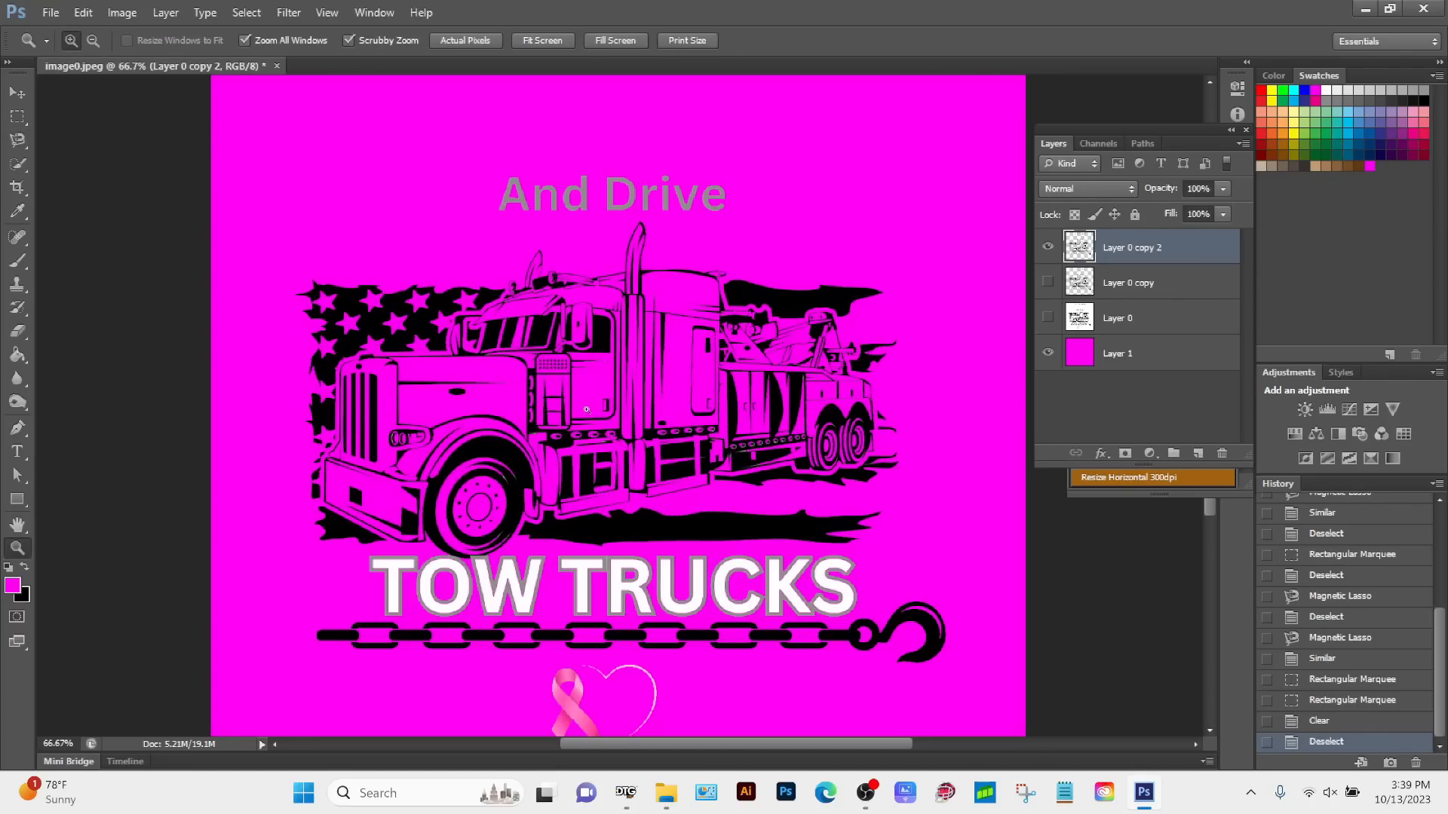
{"action": "left_click", "coordinate": [581, 416]}
{"action": "left_click", "coordinate": [579, 417]}
{"action": "left_click", "coordinate": [579, 417]}
{"action": "left_click_drag", "start_coordinate": [509, 457], "coordinate": [781, 482]}
{"action": "left_click_drag", "start_coordinate": [400, 496], "coordinate": [739, 500]}
{"action": "left_click_drag", "start_coordinate": [434, 520], "coordinate": [349, 478]}
{"action": "left_click_drag", "start_coordinate": [845, 608], "coordinate": [275, 505]}
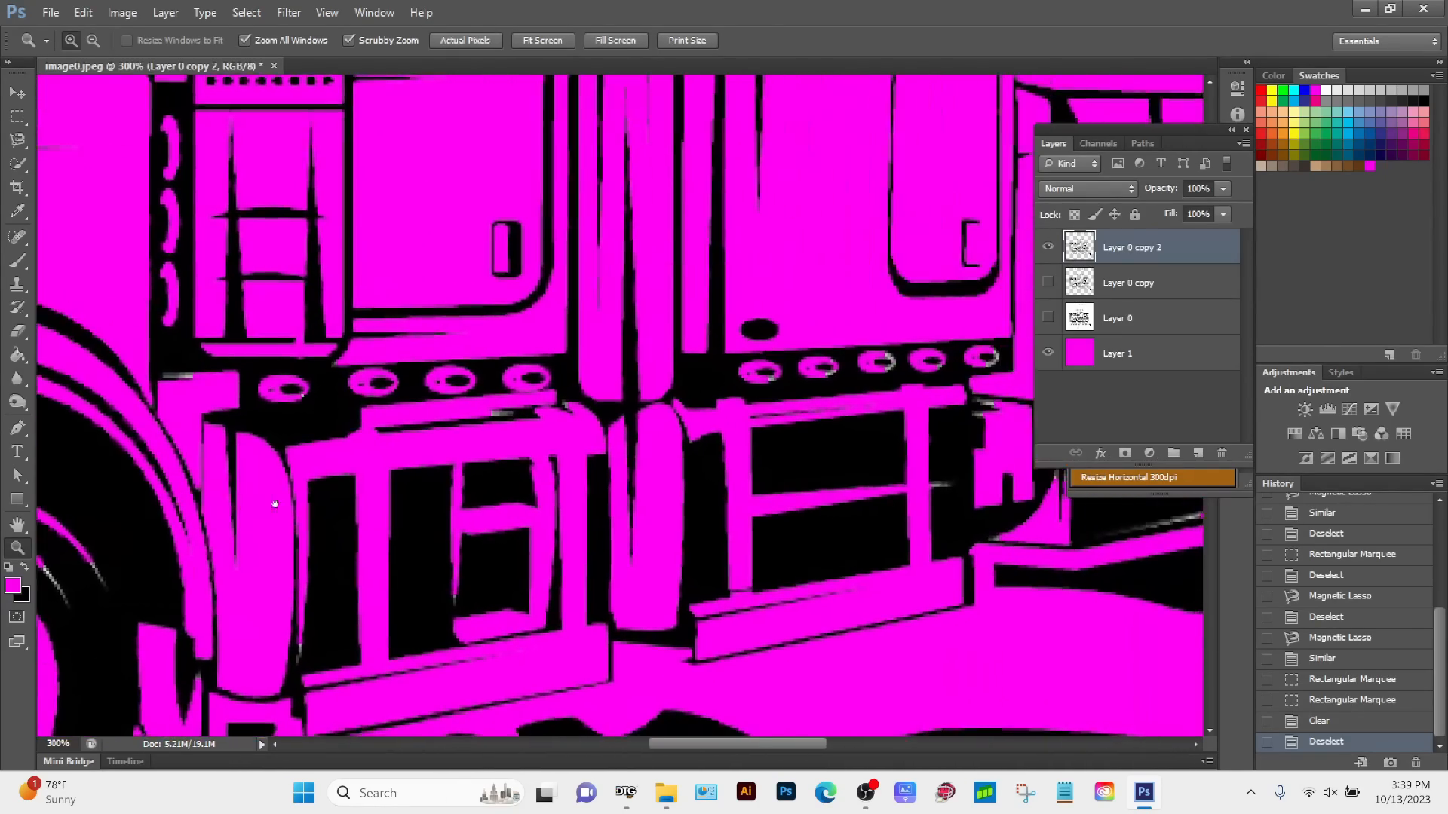
{"action": "left_click_drag", "start_coordinate": [662, 546], "coordinate": [324, 547]}
{"action": "left_click_drag", "start_coordinate": [711, 540], "coordinate": [669, 692]}
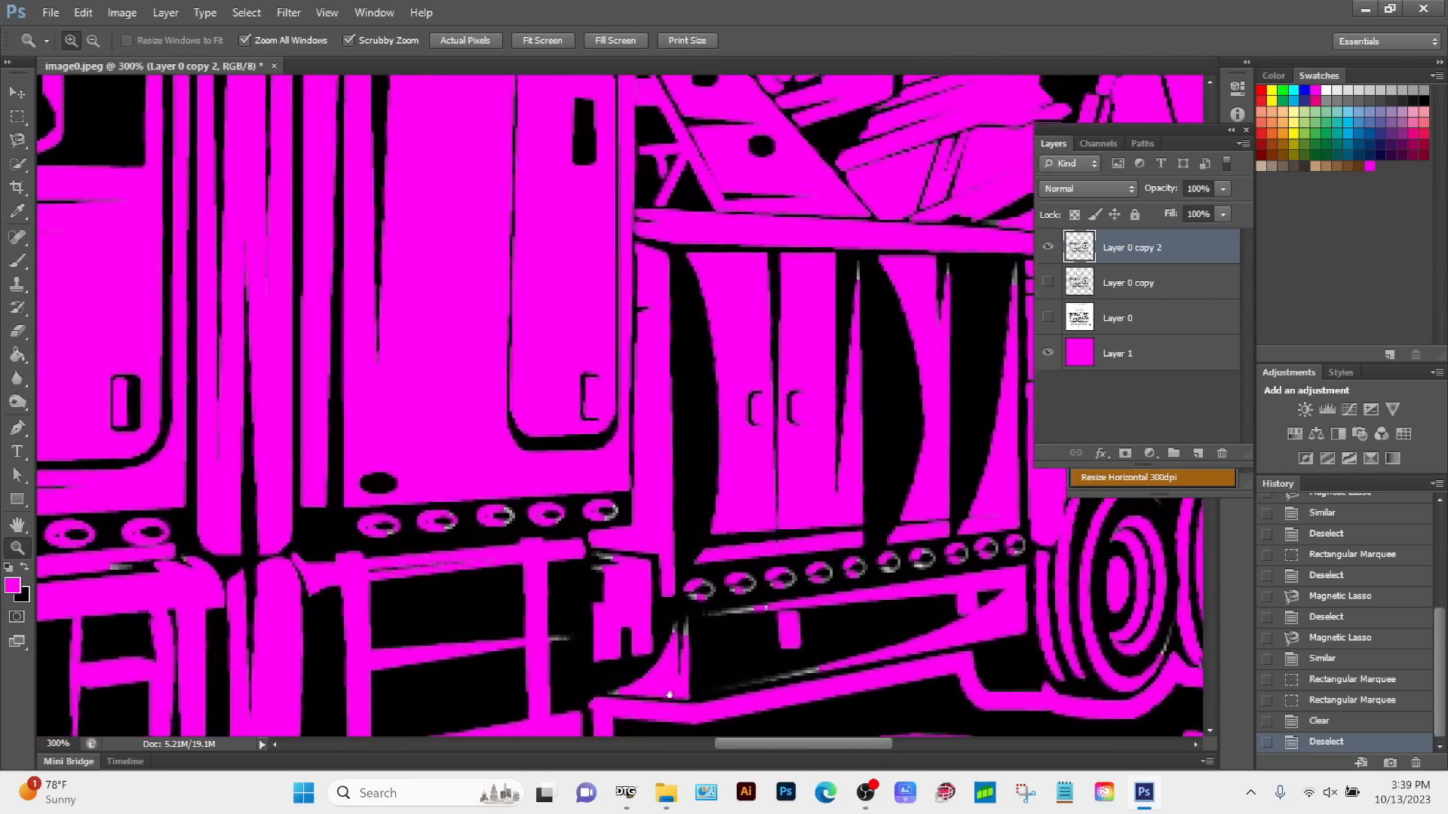
{"action": "left_click_drag", "start_coordinate": [494, 261], "coordinate": [436, 569]}
{"action": "left_click_drag", "start_coordinate": [619, 694], "coordinate": [364, 407]}
{"action": "left_click_drag", "start_coordinate": [411, 481], "coordinate": [377, 408]}
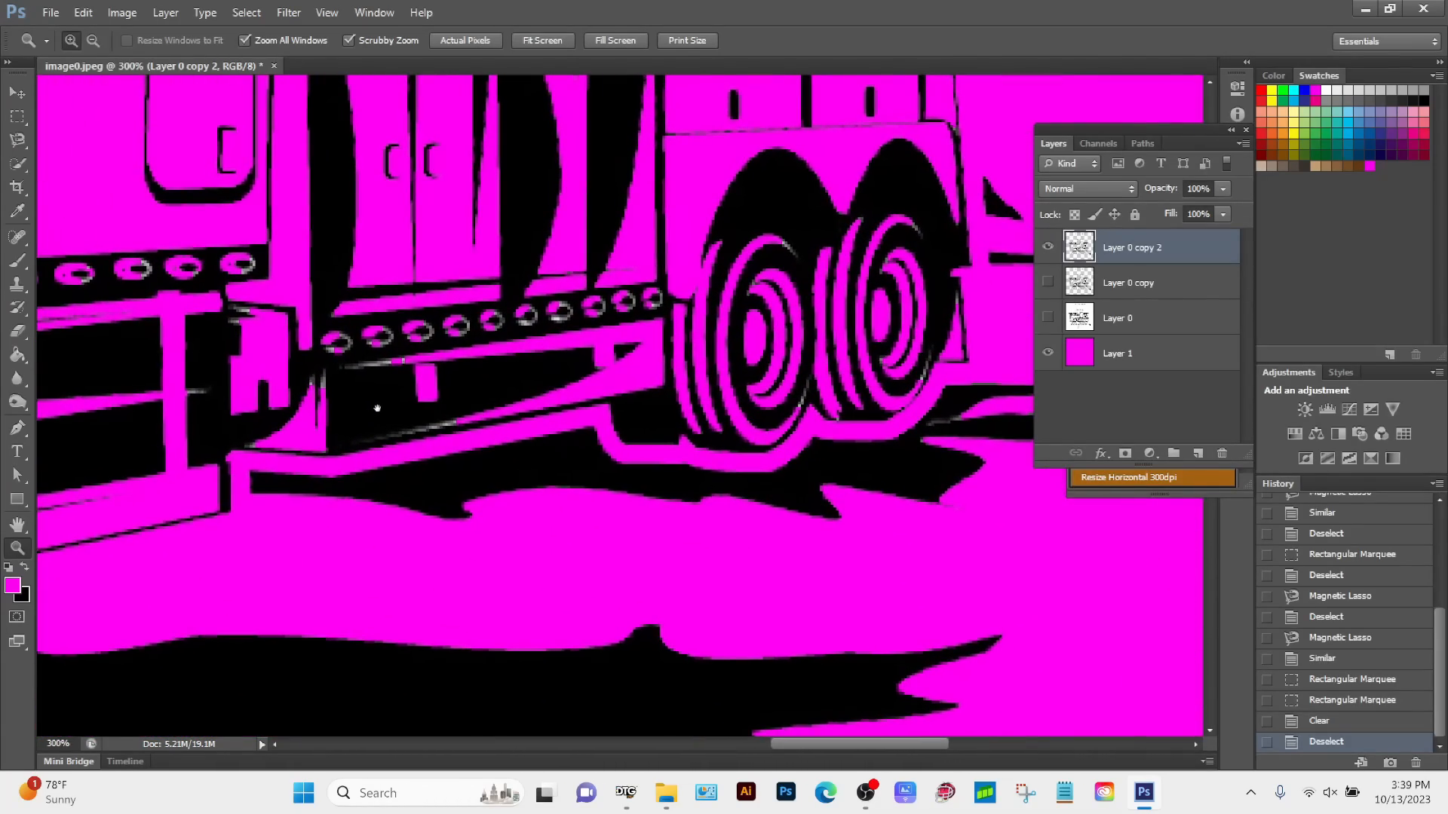
Step: Outline the grey patch on the rim of the second marker light below the tool cabinets with the Magnetic Lasso
{"action": "left_click_drag", "start_coordinate": [337, 306], "coordinate": [441, 380]}
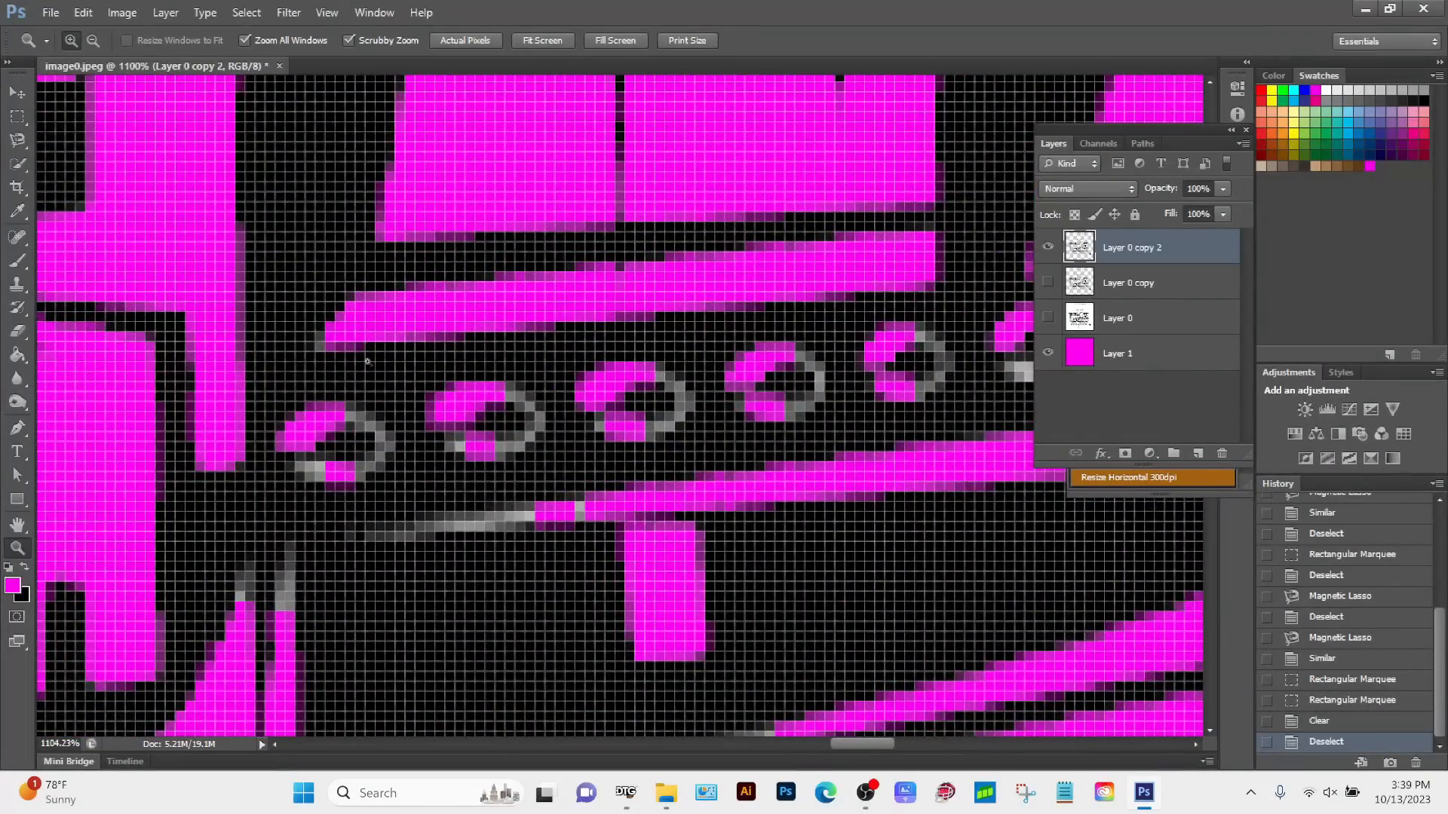
{"action": "left_click", "coordinate": [18, 140]}
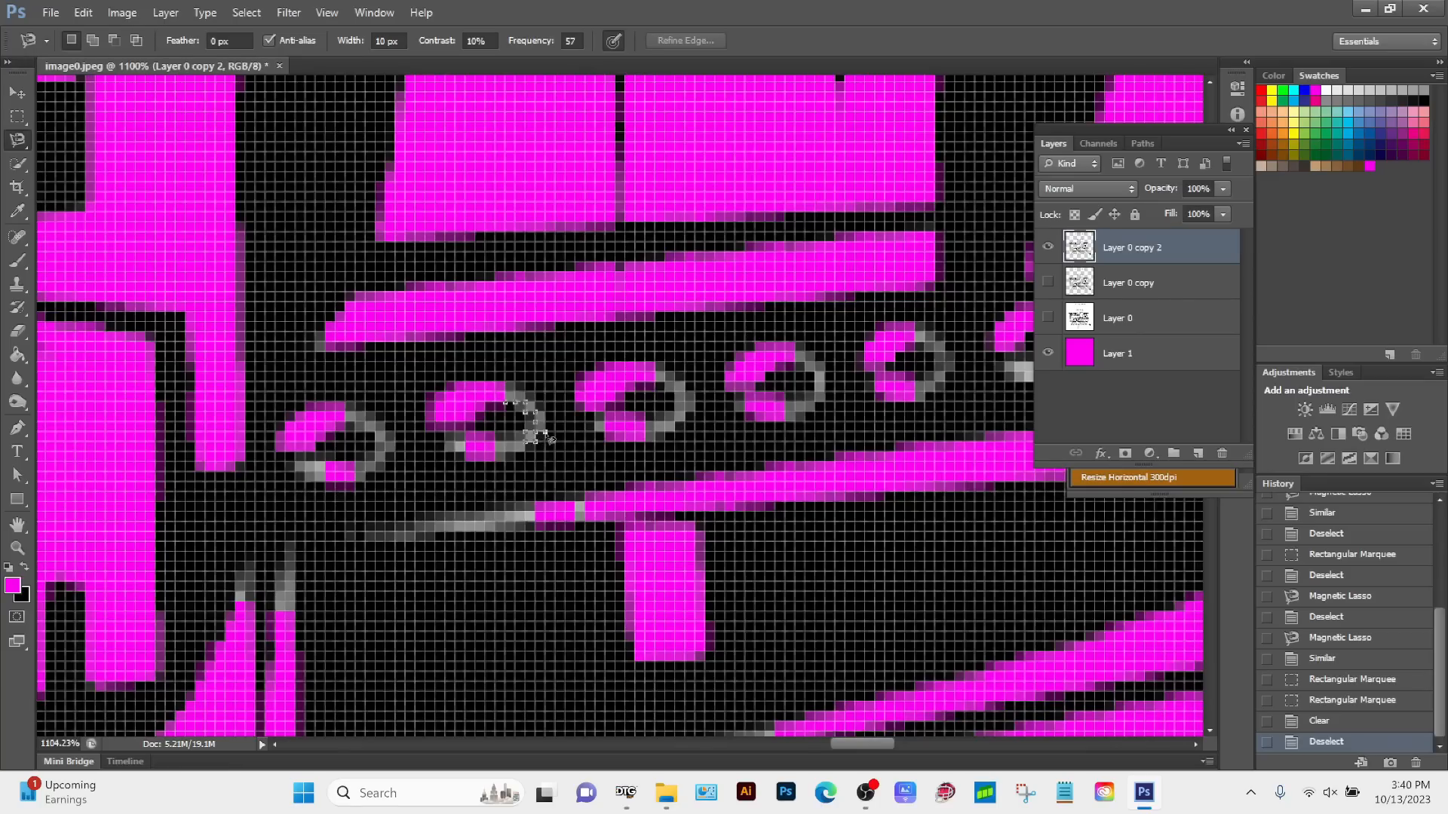
{"action": "double_click", "coordinate": [512, 403]}
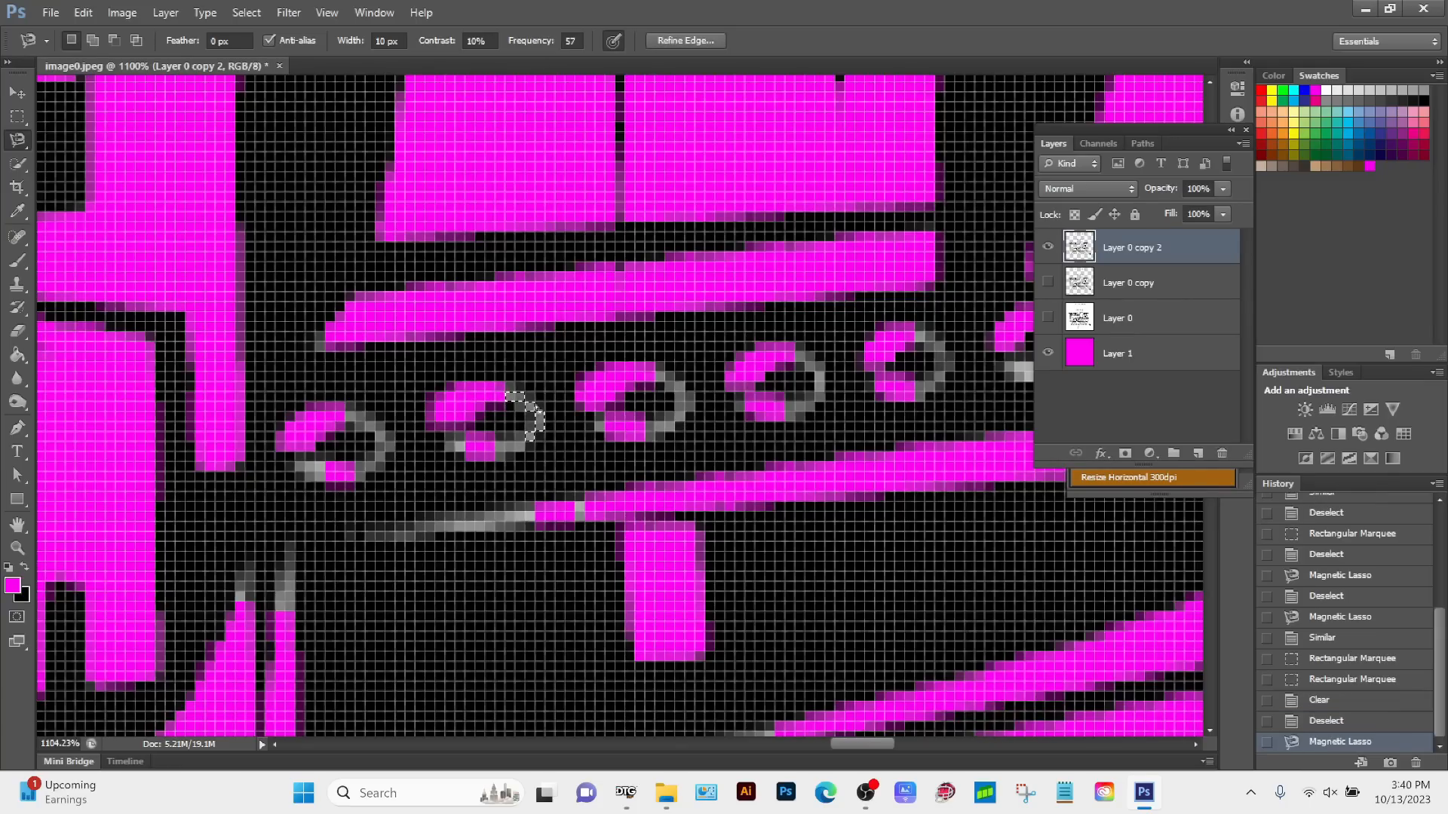
Step: Extend the marker light's grey selection to all similar colours across the whole design
{"action": "key", "text": "z"}
{"action": "left_click", "coordinate": [607, 373], "text": "alt"}
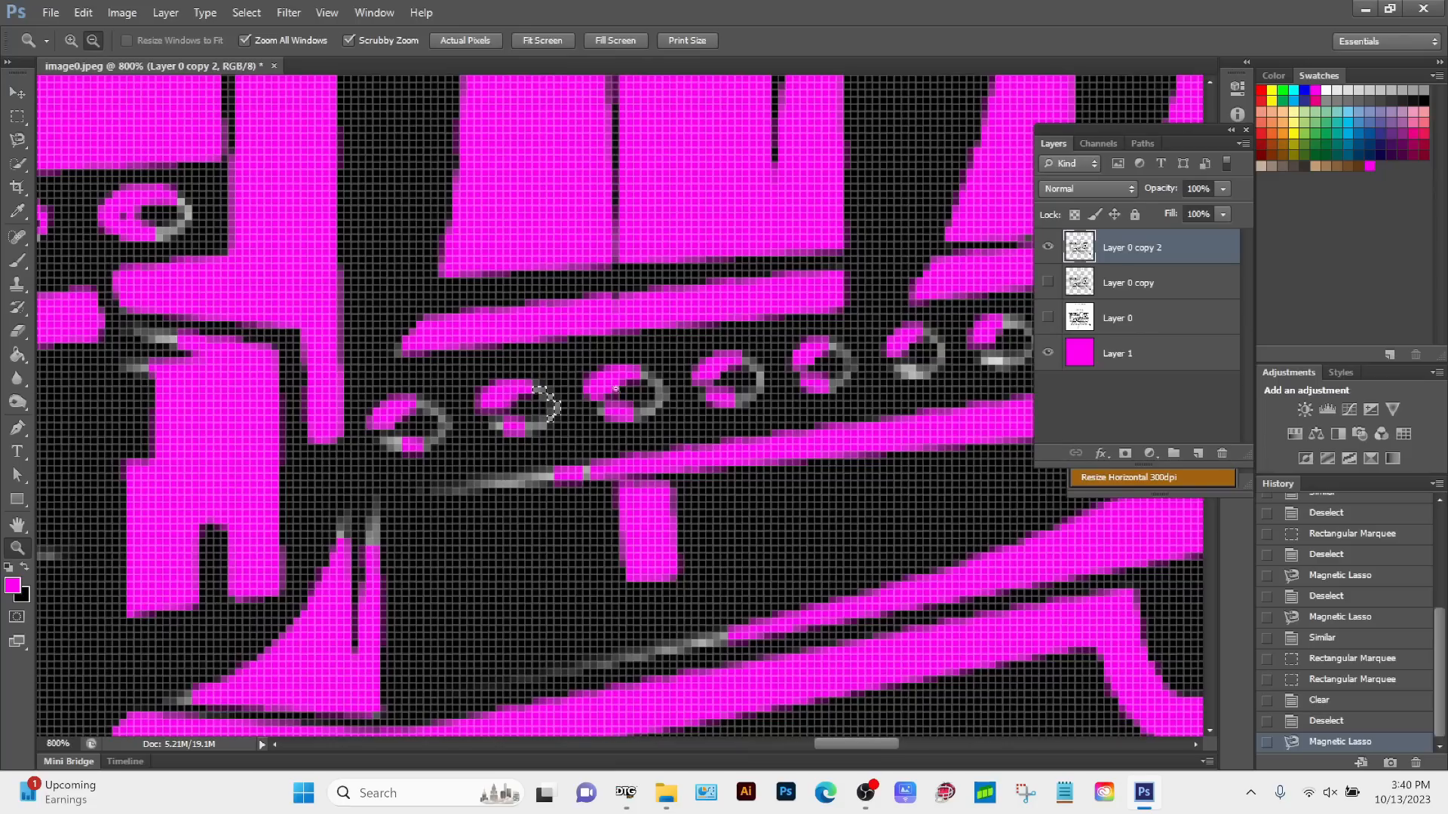
{"action": "left_click", "coordinate": [661, 438], "text": "alt"}
{"action": "left_click", "coordinate": [661, 437], "text": "alt"}
{"action": "left_click", "coordinate": [662, 437], "text": "alt"}
{"action": "left_click", "coordinate": [661, 437], "text": "alt"}
{"action": "left_click", "coordinate": [661, 437], "text": "alt"}
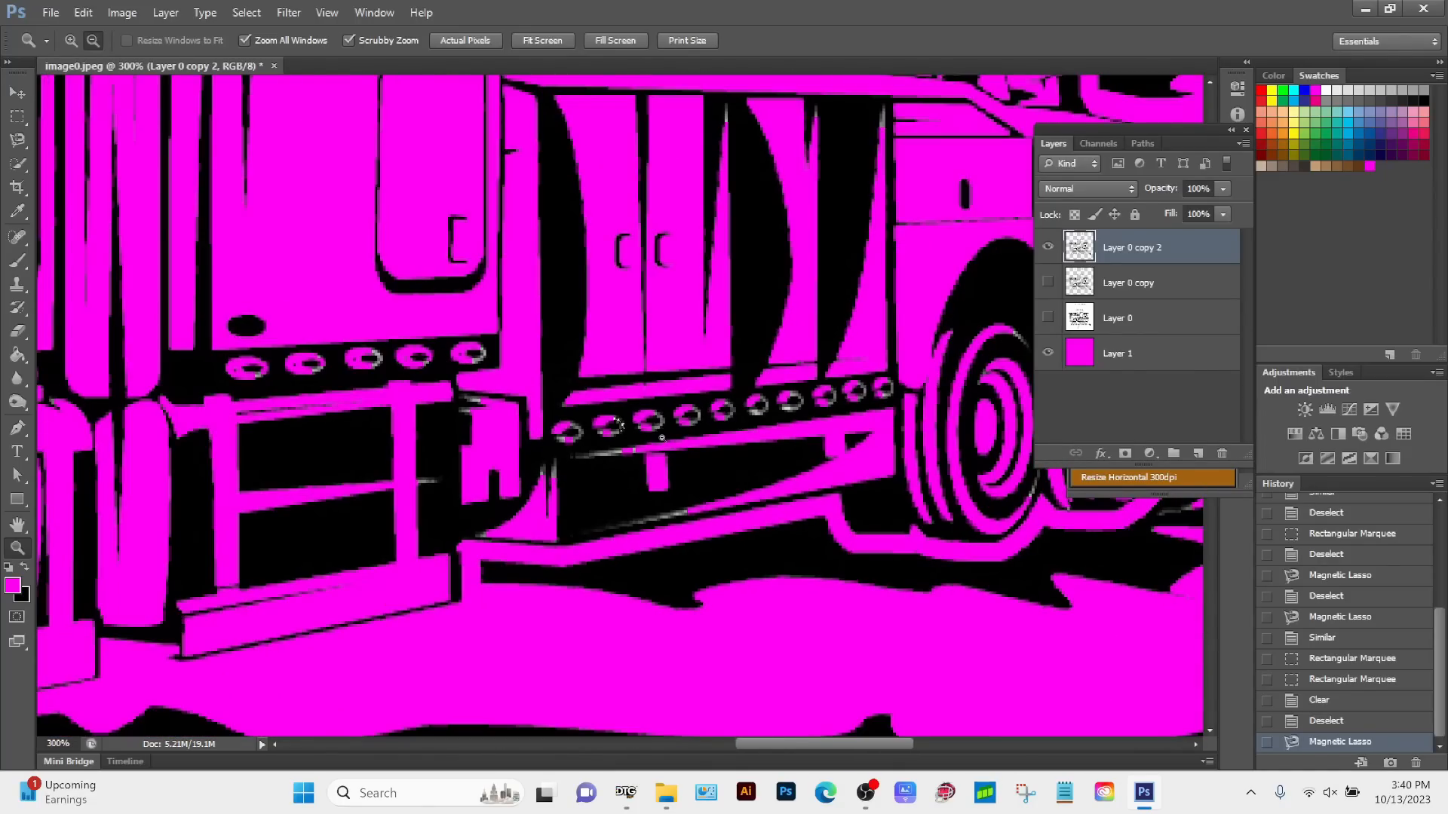
{"action": "left_click", "coordinate": [648, 434], "text": "alt"}
{"action": "left_click", "coordinate": [638, 430], "text": "alt"}
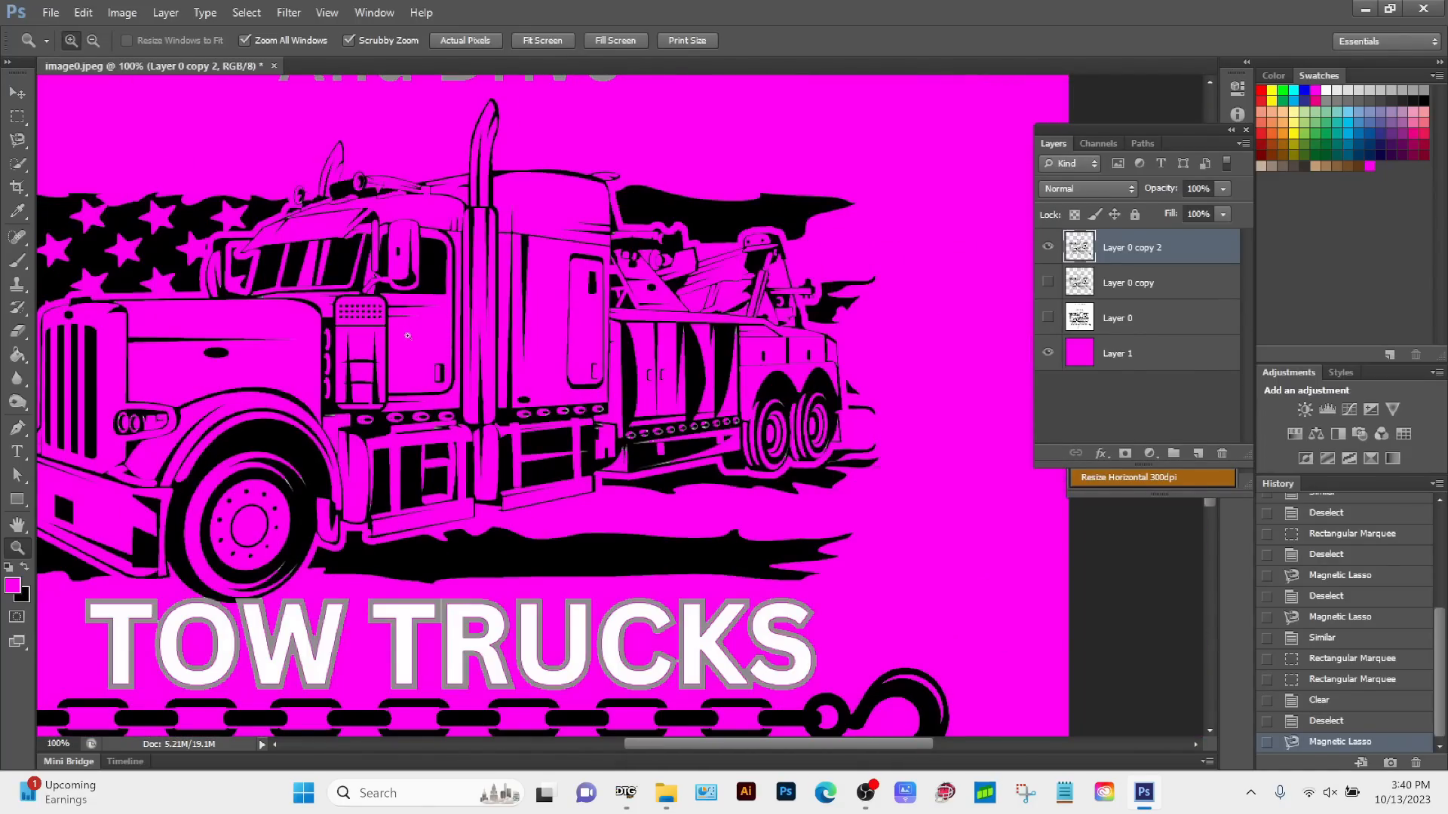
{"action": "left_click", "coordinate": [562, 399], "text": "alt"}
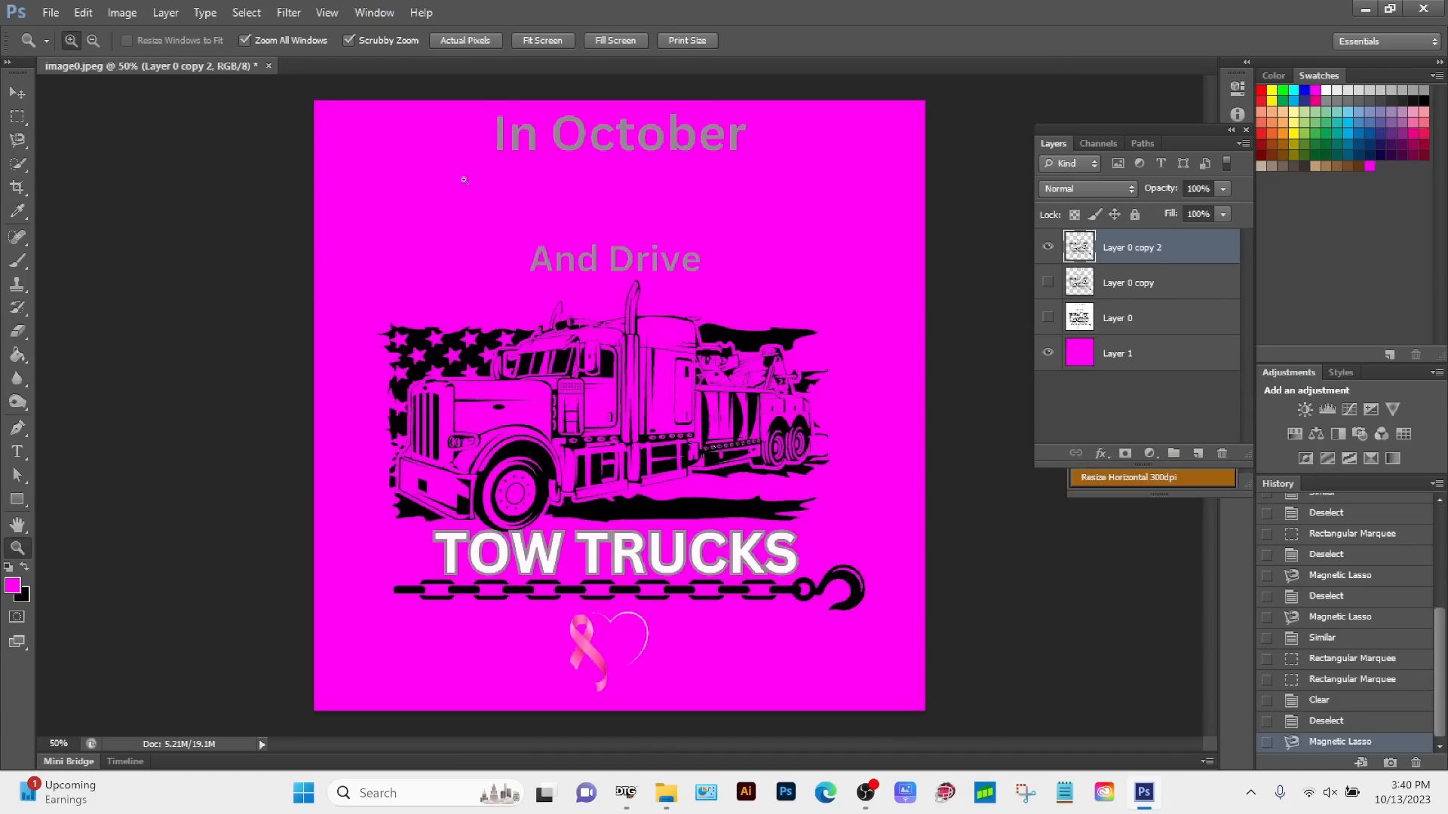
{"action": "left_click", "coordinate": [260, 12]}
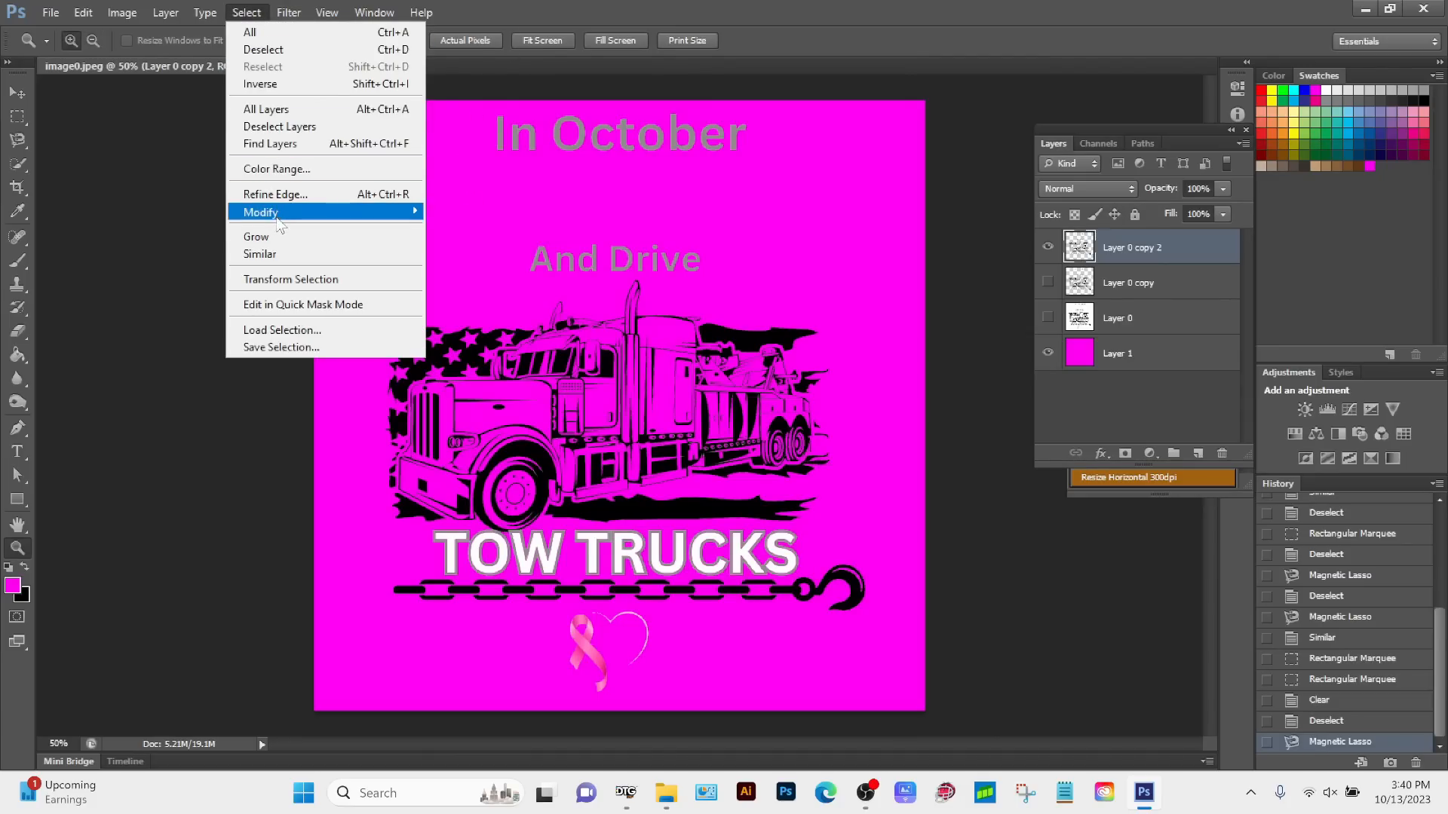
{"action": "left_click", "coordinate": [294, 255]}
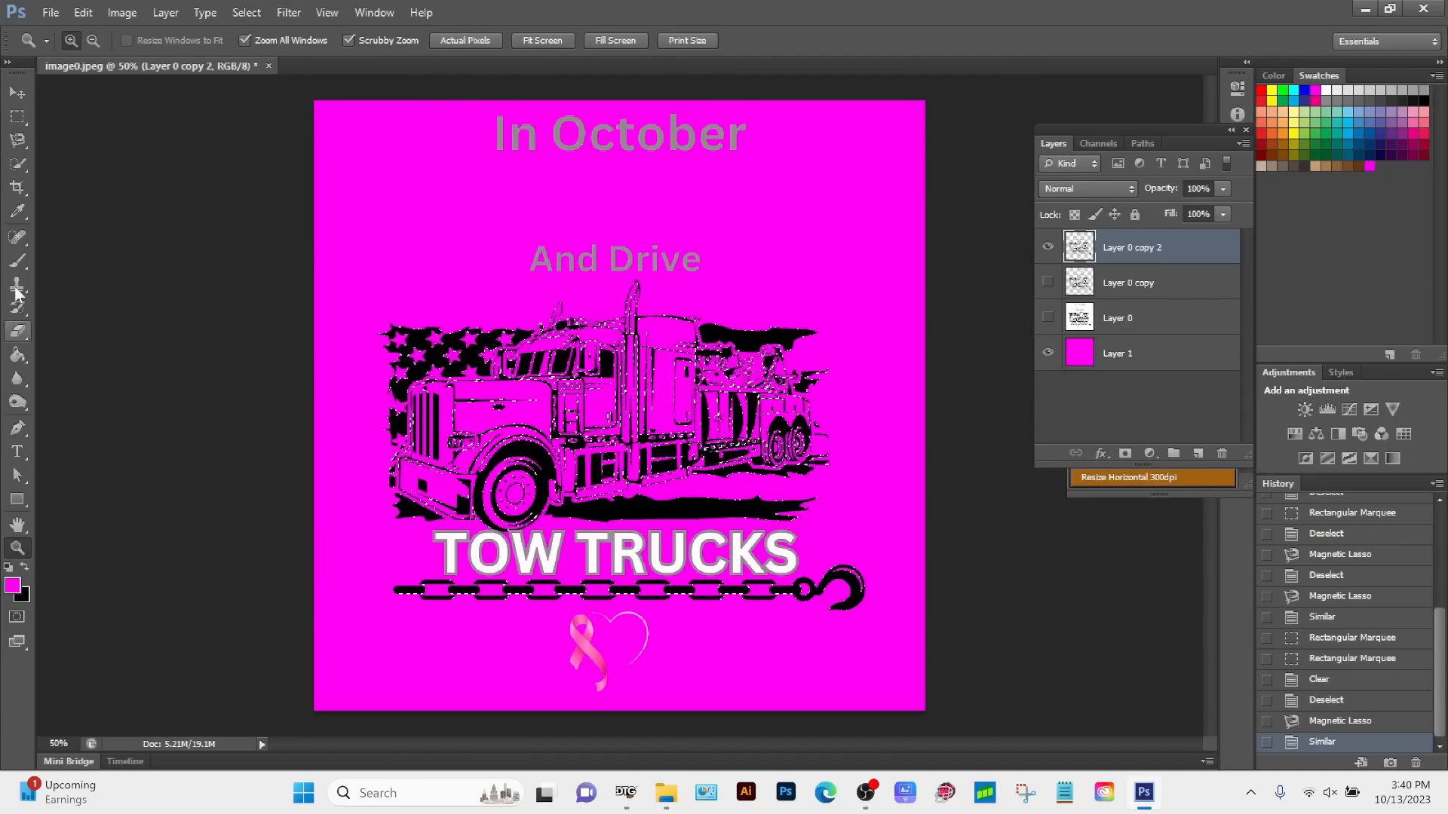
Step: Subtract the In October and And Drive text, the TOW TRUCKS lettering, chain and ribbon from the selection with the Rectangular Marquee
{"action": "left_click", "coordinate": [17, 116]}
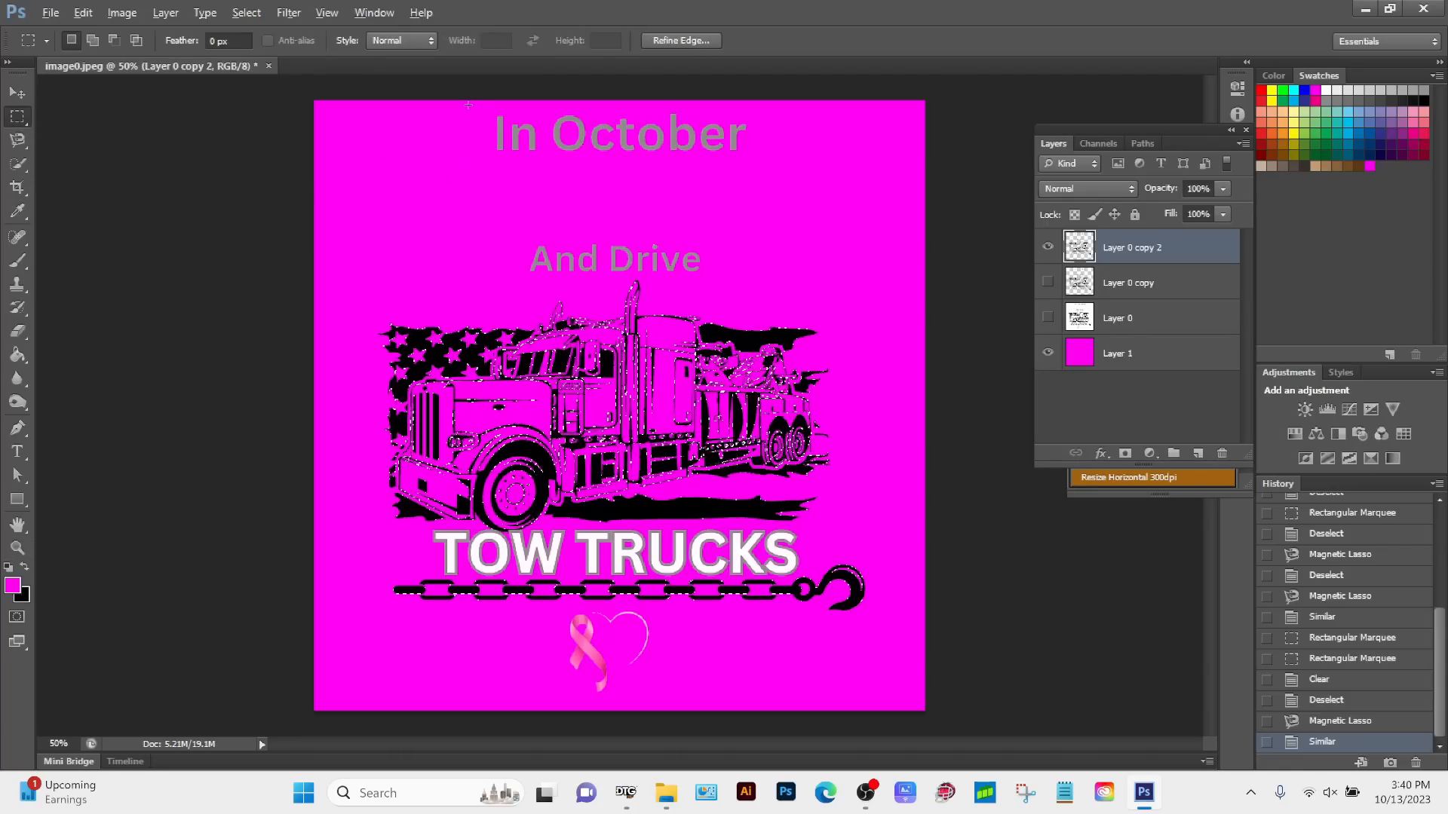
{"action": "left_click_drag", "start_coordinate": [470, 105], "coordinate": [795, 278]}
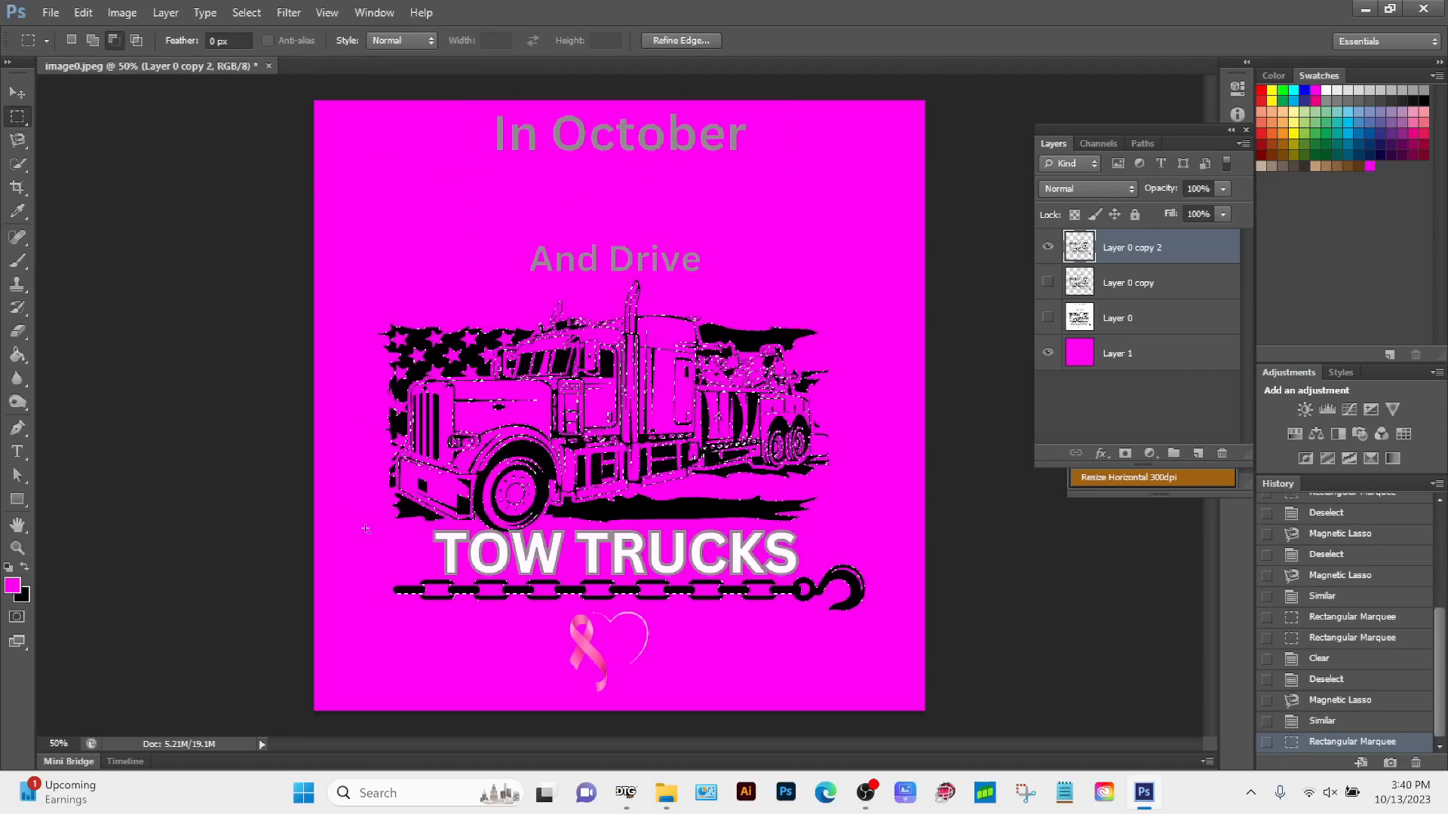
{"action": "left_click_drag", "start_coordinate": [376, 531], "coordinate": [900, 703]}
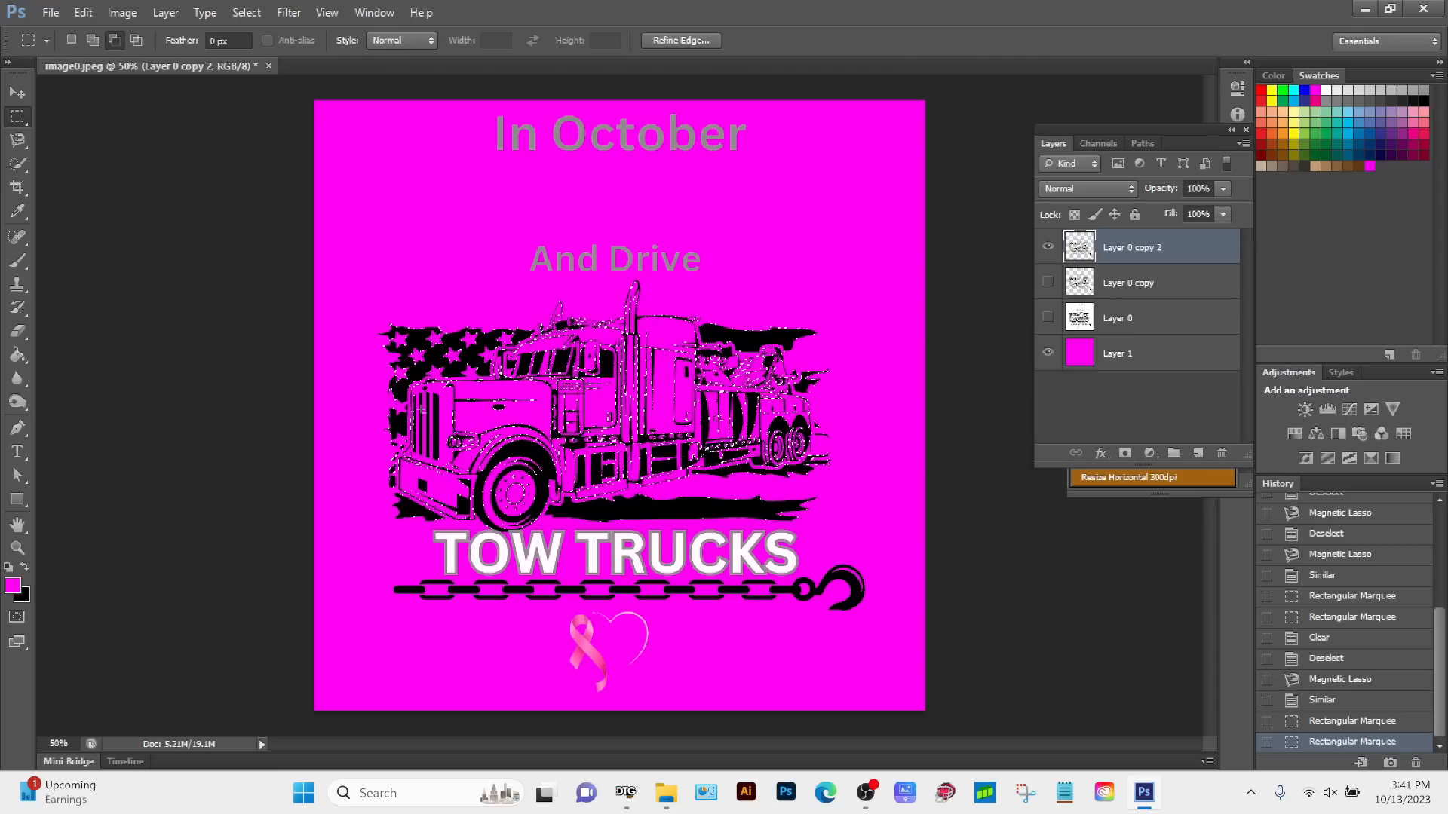
Step: Delete the grey pixels selected within the truck artwork and clear the selection
{"action": "key", "text": "z"}
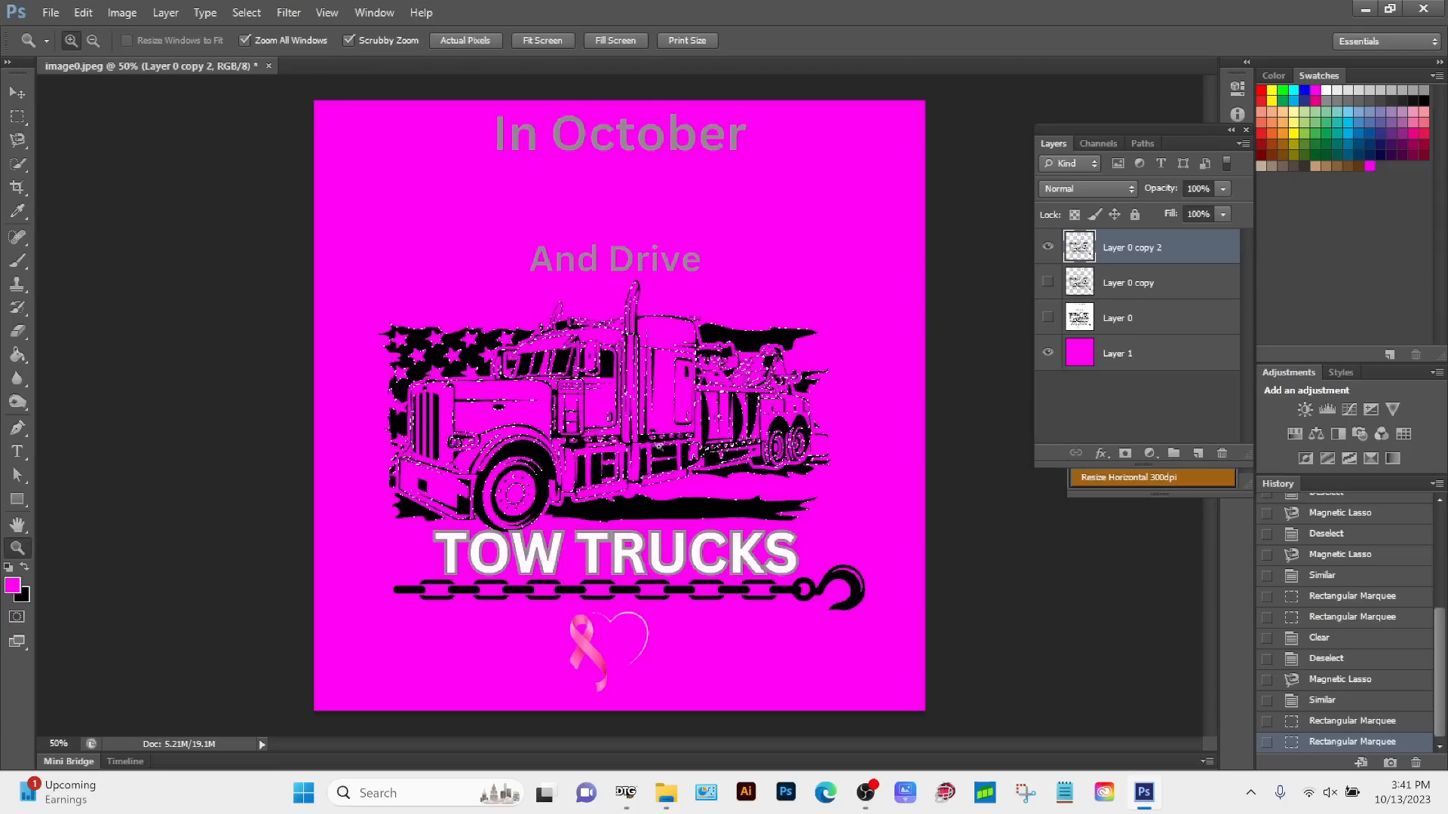
{"action": "left_click_drag", "start_coordinate": [570, 396], "coordinate": [696, 470]}
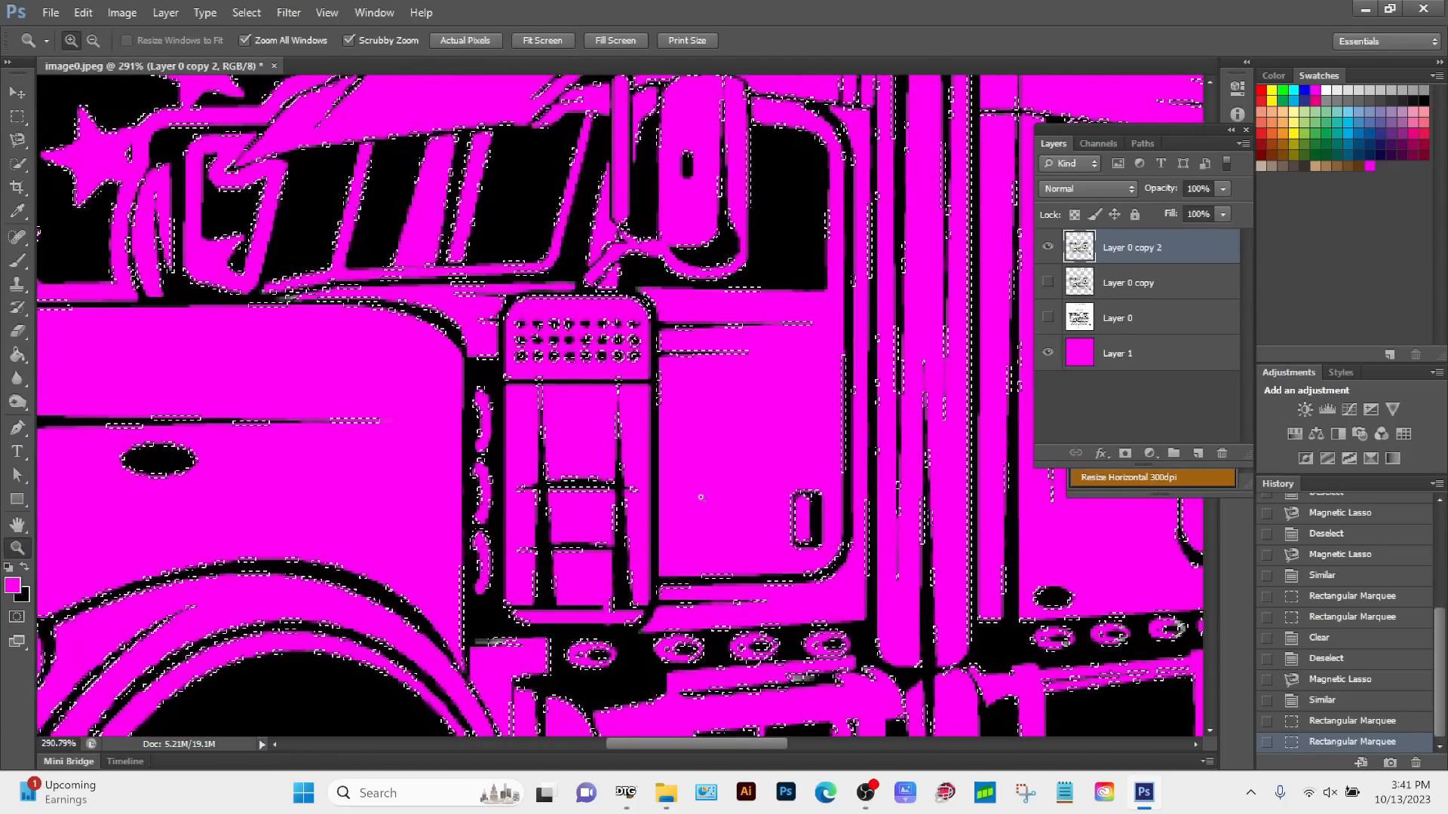
{"action": "left_click_drag", "start_coordinate": [606, 525], "coordinate": [468, 262]}
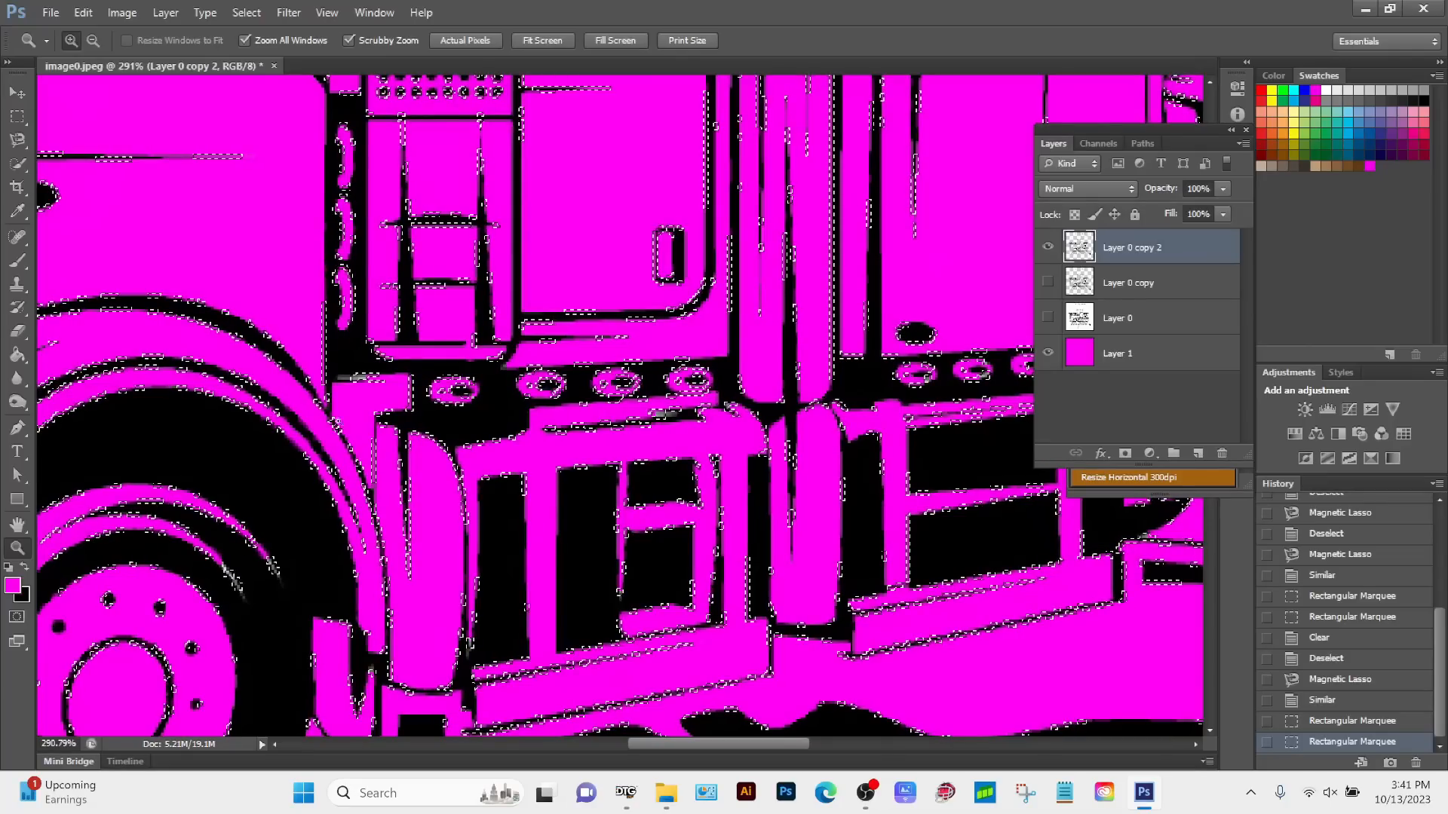
{"action": "key", "text": "Delete"}
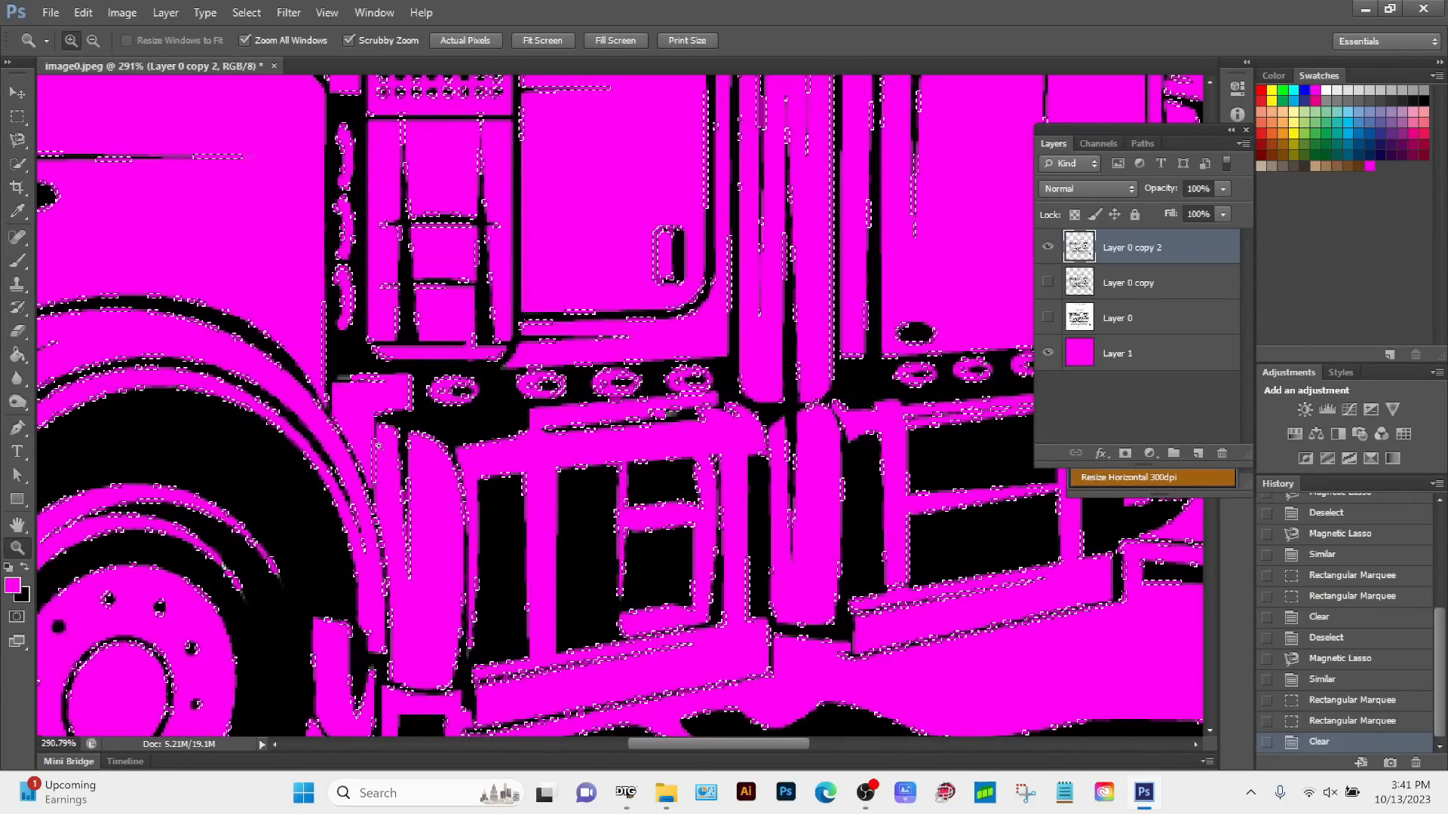
{"action": "key", "text": "ctrl+1"}
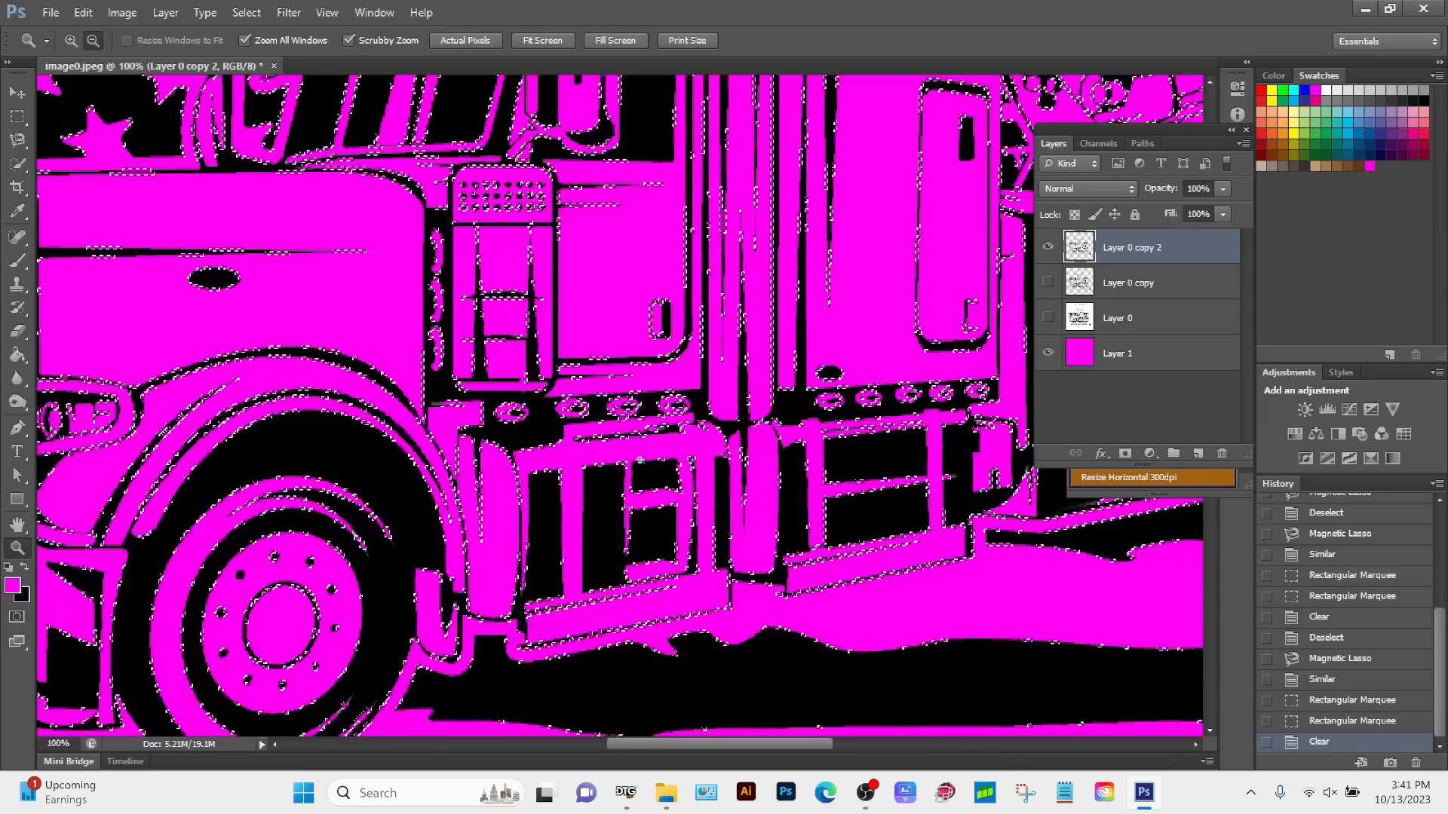
{"action": "key", "text": "a"}
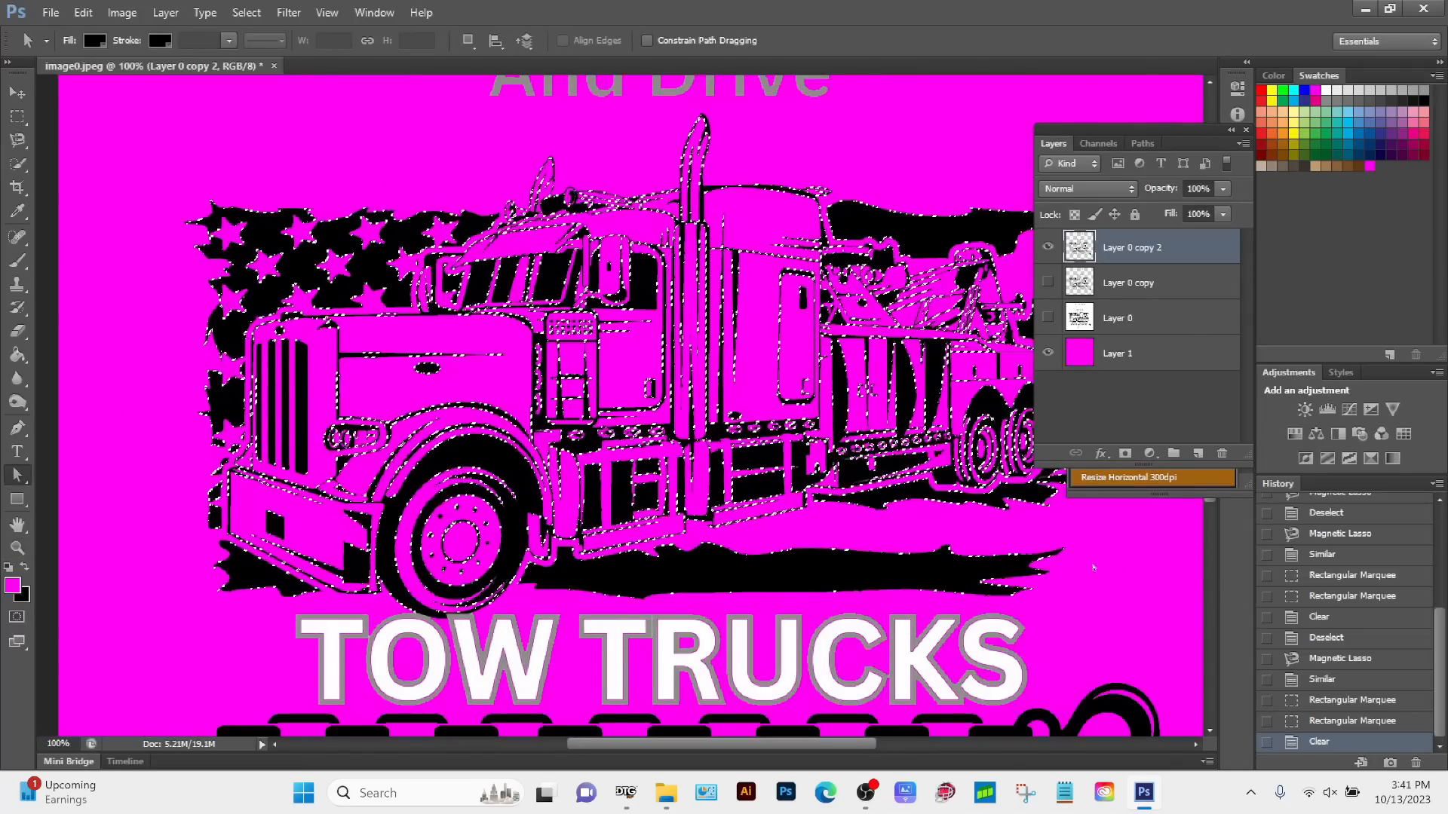
{"action": "key", "text": "ctrl+d"}
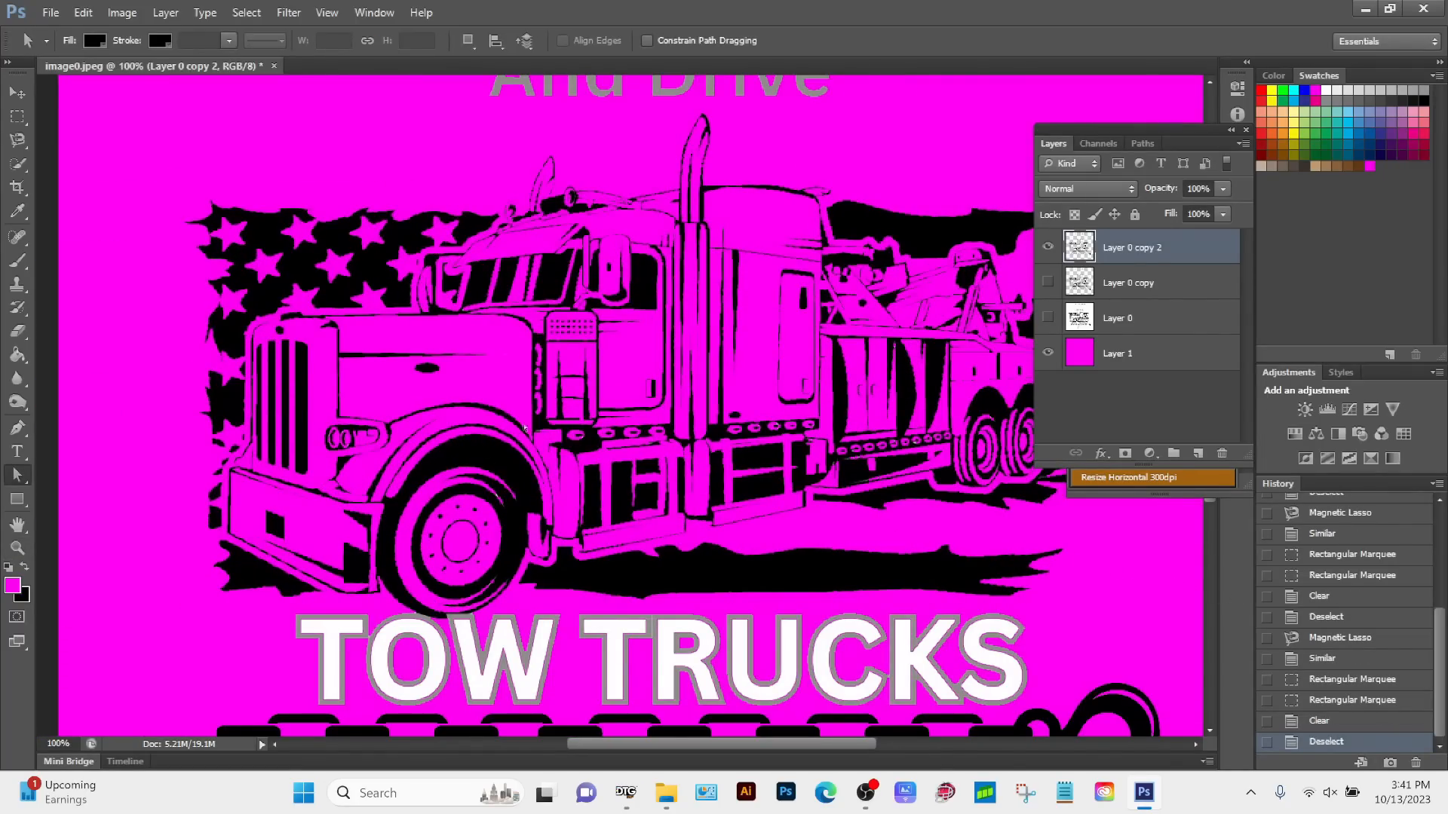
Step: Duplicate the cleaned Layer 0 copy 2 and hide the original layer
{"action": "key", "text": "z"}
{"action": "left_click", "coordinate": [525, 427]}
{"action": "scroll", "coordinate": [463, 516], "scroll_direction": "up", "scroll_amount": 5}
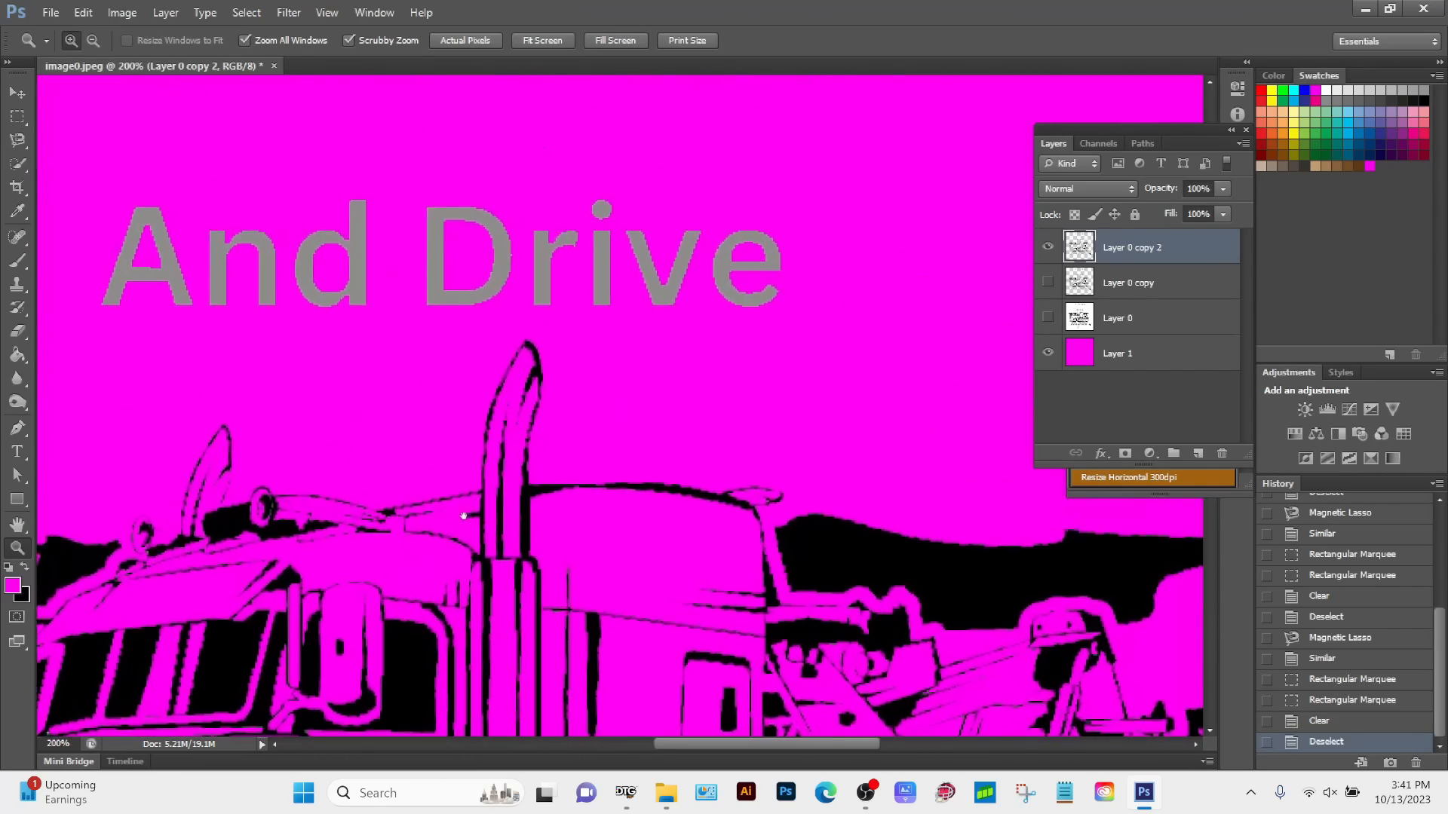
{"action": "left_click_drag", "start_coordinate": [463, 516], "coordinate": [564, 571]}
{"action": "left_click", "coordinate": [564, 571], "text": "alt"}
{"action": "left_click_drag", "start_coordinate": [461, 600], "coordinate": [614, 525]}
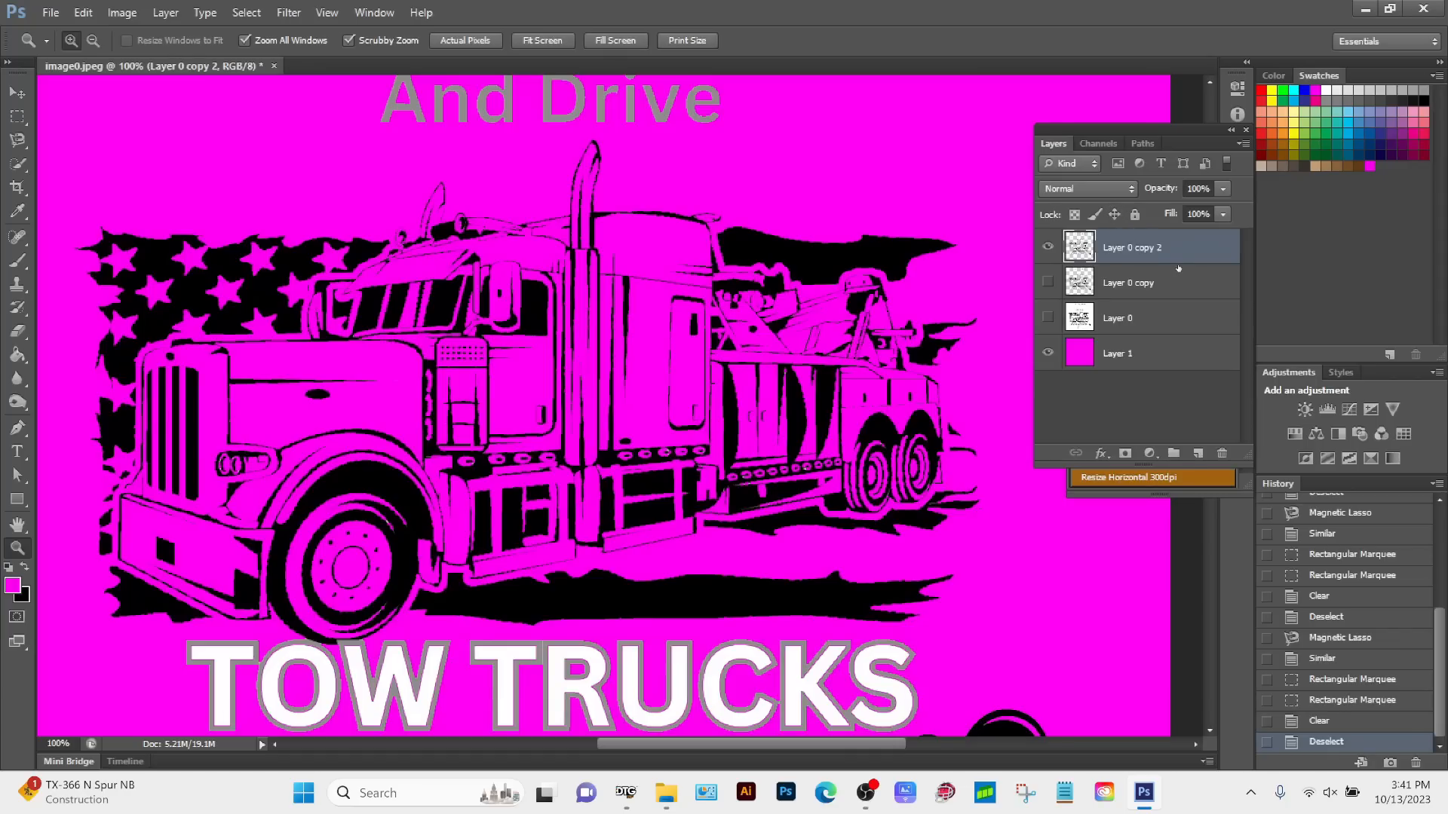
{"action": "left_click_drag", "start_coordinate": [1186, 254], "coordinate": [1199, 453]}
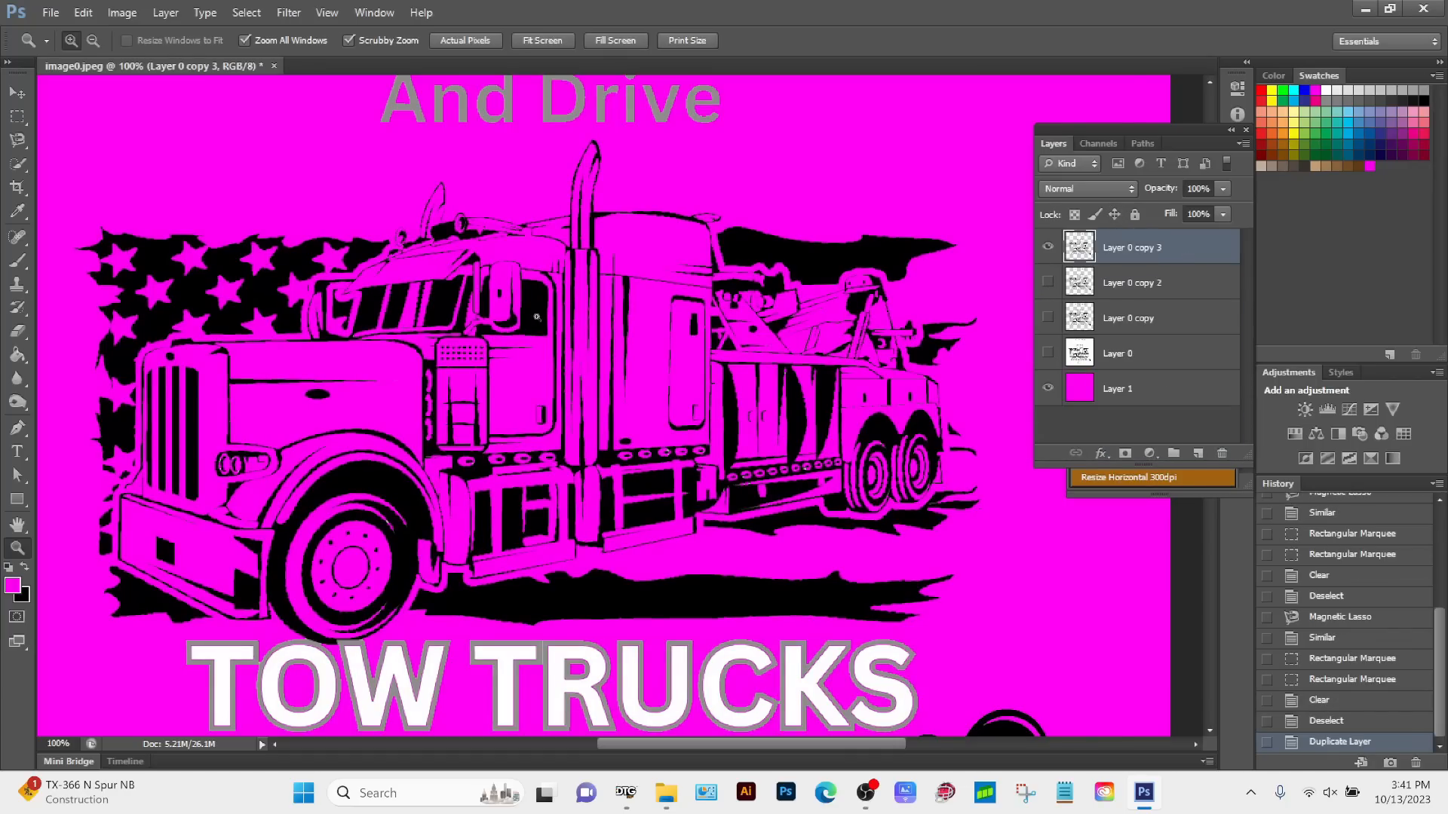
Step: Select the truck and flag artwork above TOW TRUCKS with the Rectangular Marquee and copy it to a new layer
{"action": "scroll", "coordinate": [453, 226], "scroll_direction": "down", "scroll_amount": 5}
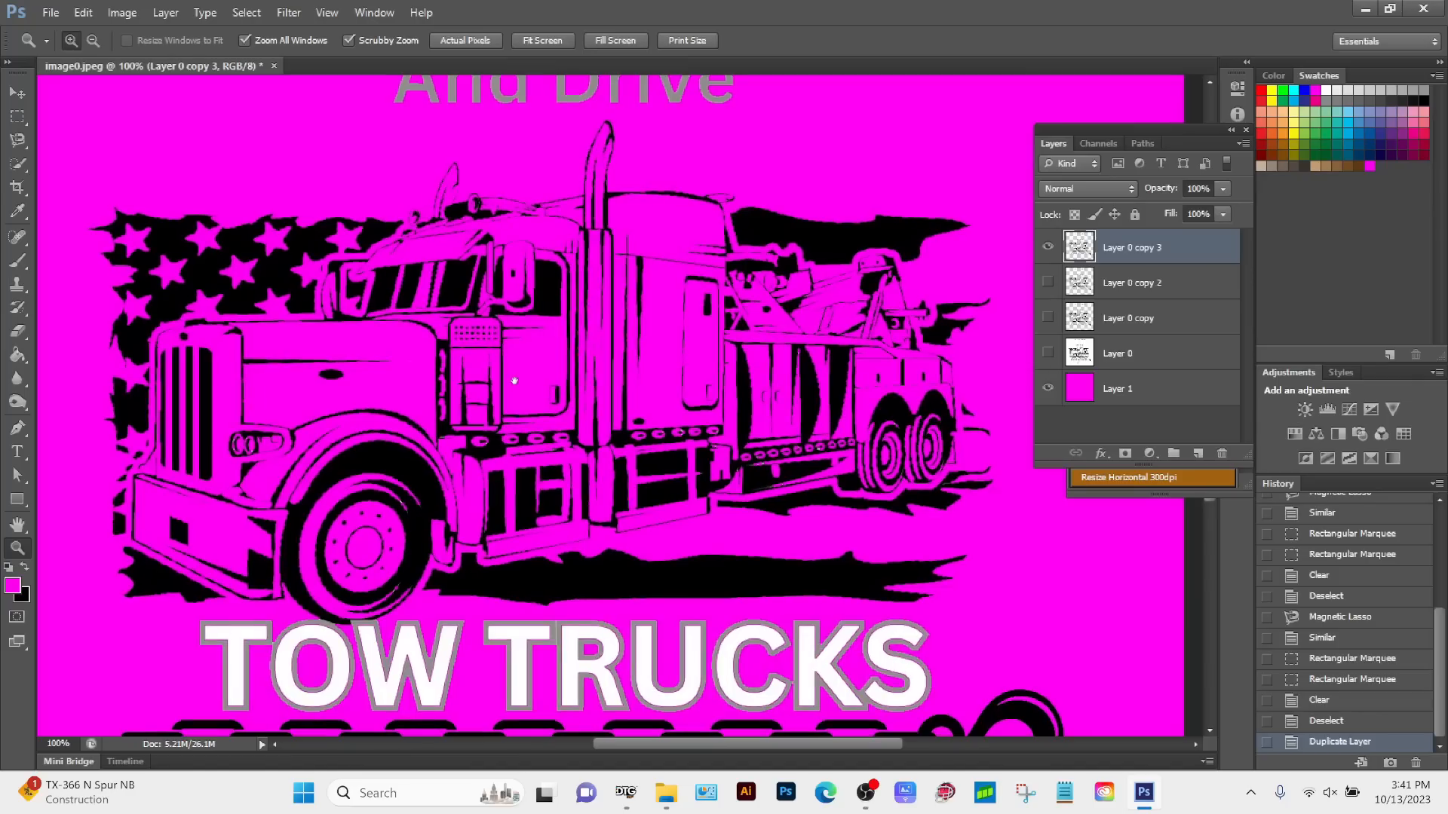
{"action": "left_click_drag", "start_coordinate": [505, 228], "coordinate": [526, 336]}
{"action": "scroll", "coordinate": [406, 267], "scroll_direction": "up", "scroll_amount": 2}
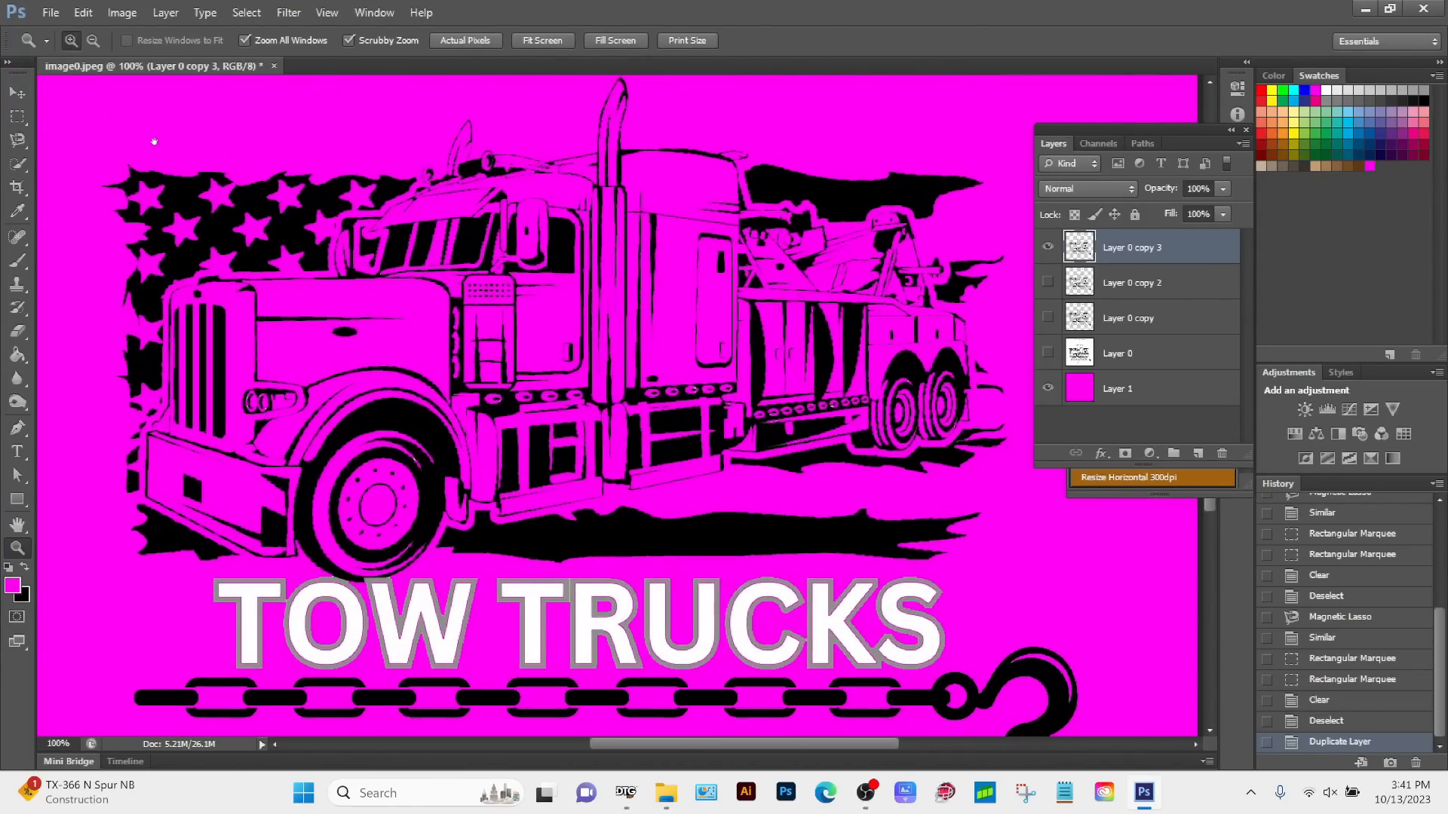
{"action": "left_click", "coordinate": [17, 118]}
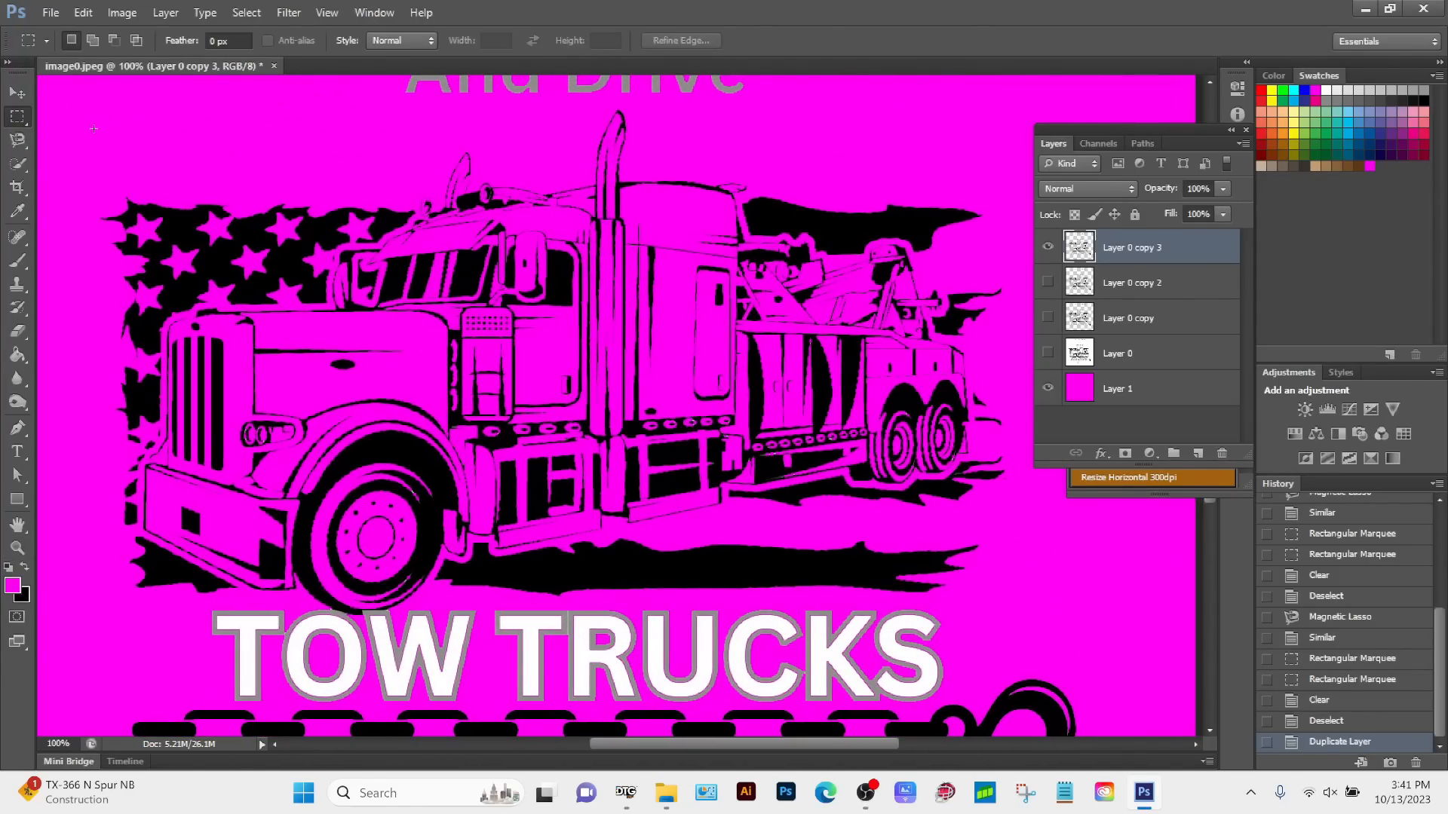
{"action": "left_click_drag", "start_coordinate": [86, 128], "coordinate": [228, 190]}
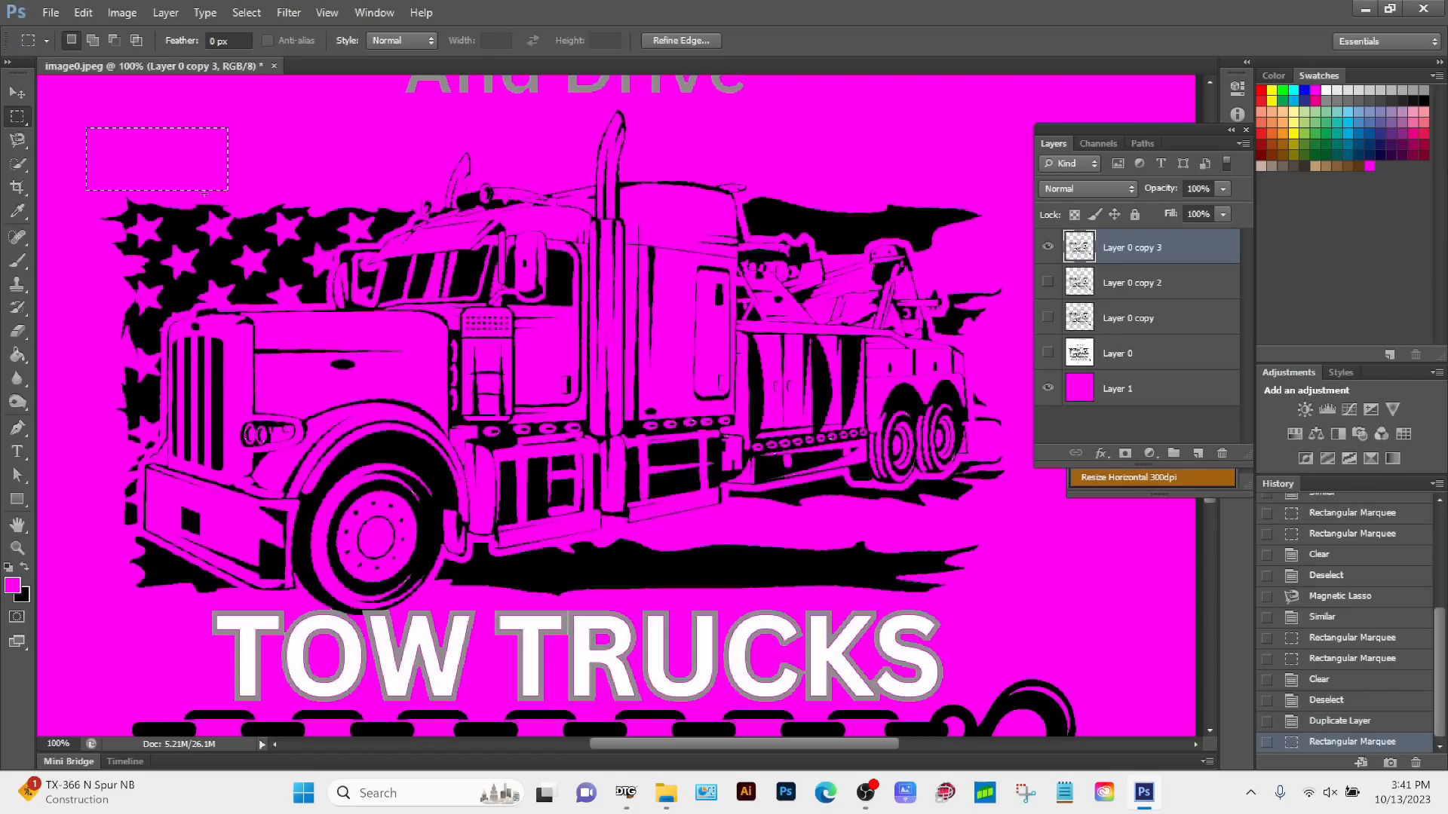
{"action": "left_click_drag", "start_coordinate": [70, 115], "coordinate": [1009, 608]}
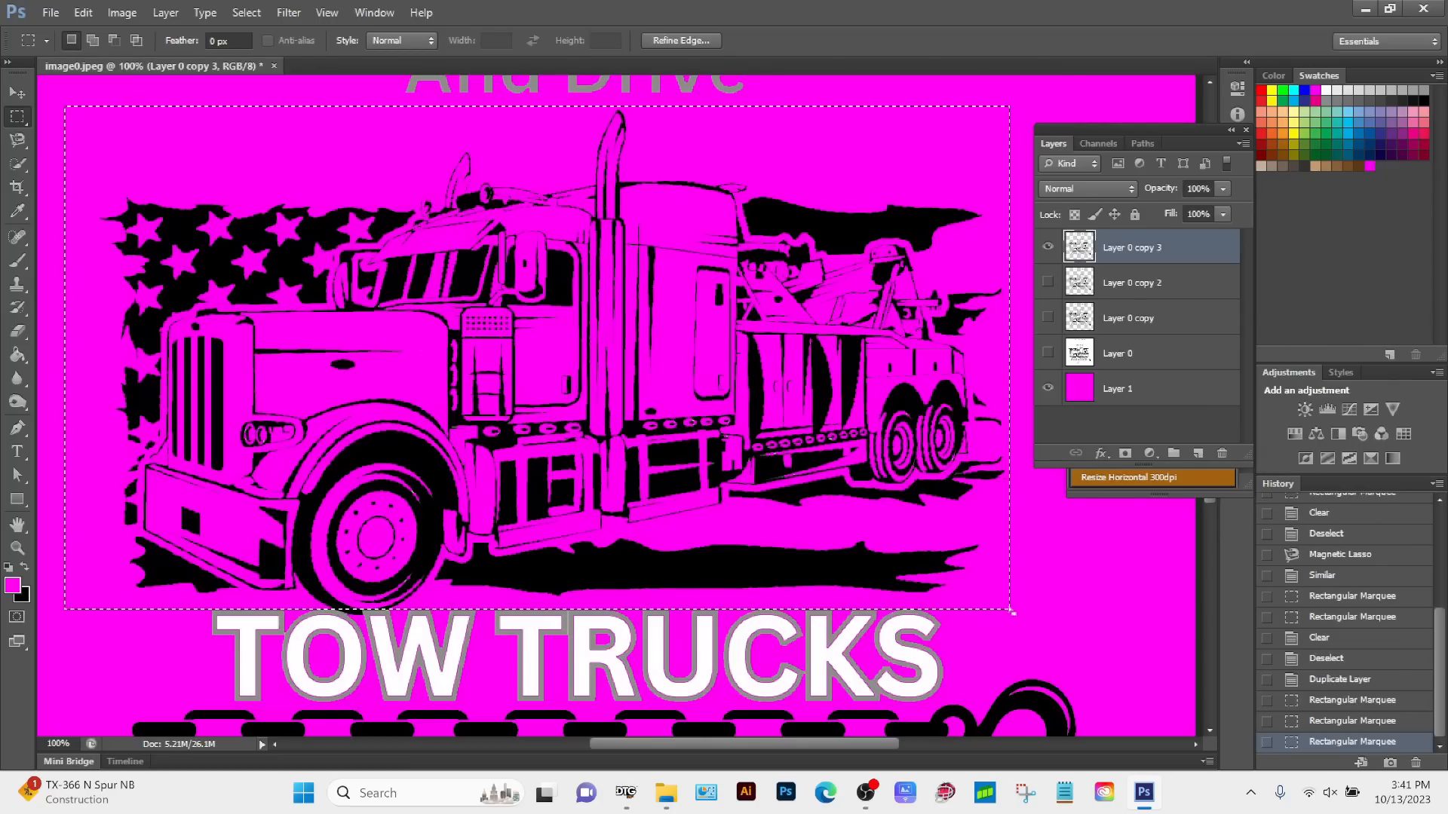
{"action": "right_click", "coordinate": [748, 218]}
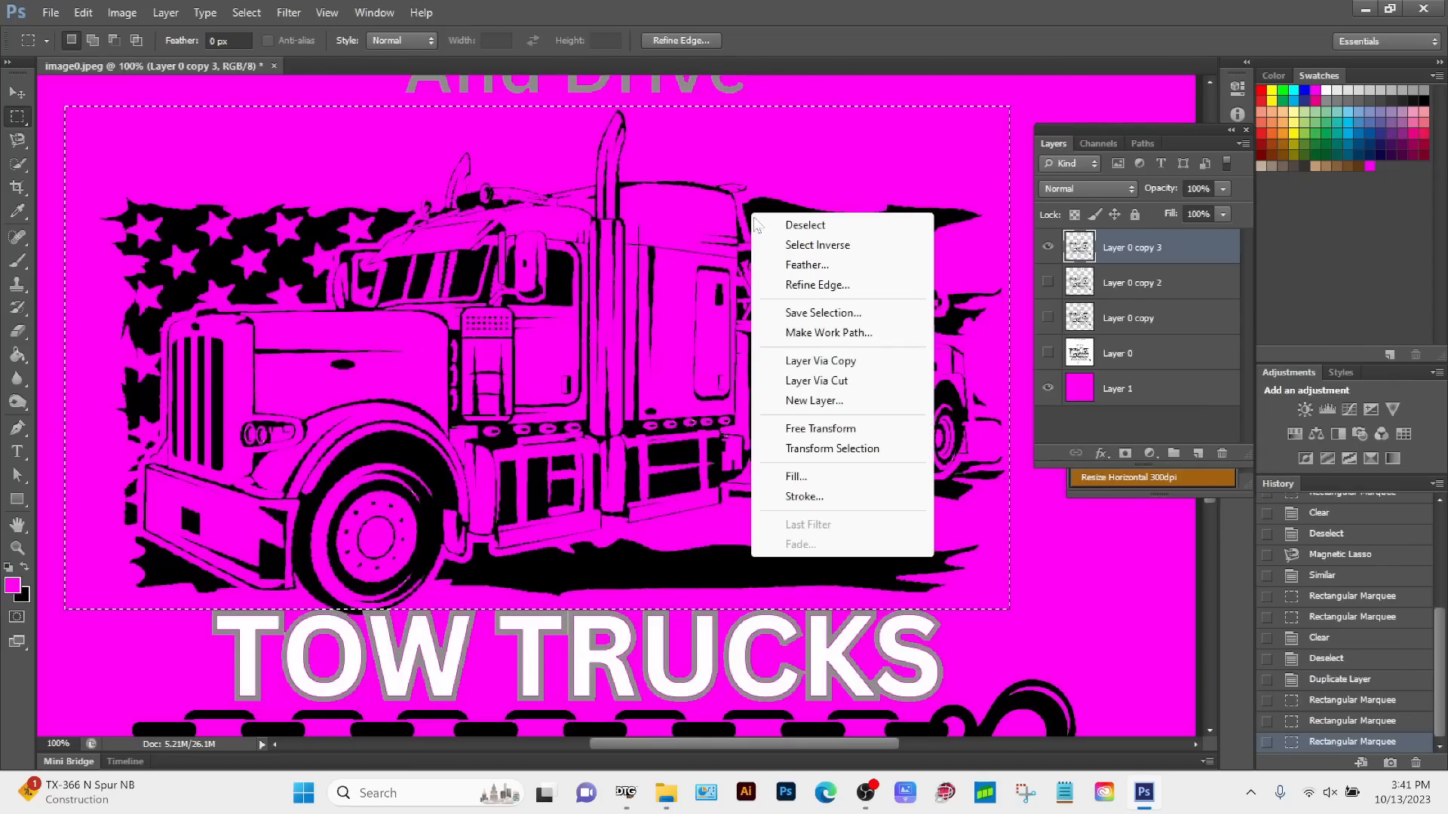
{"action": "left_click", "coordinate": [819, 361]}
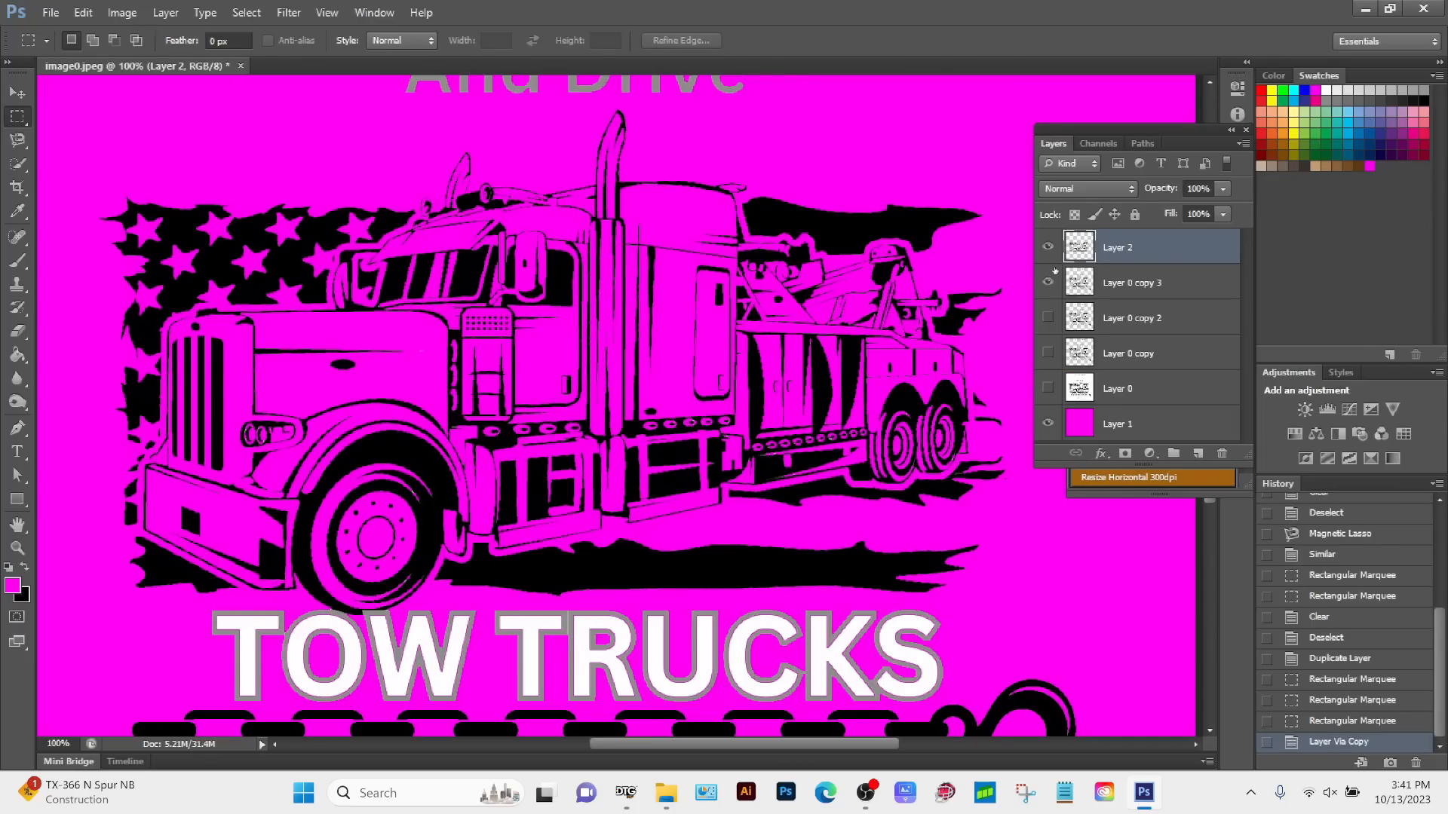
Step: Apply a black (000000) Color Overlay to the truck-only layer
{"action": "double_click", "coordinate": [1178, 253]}
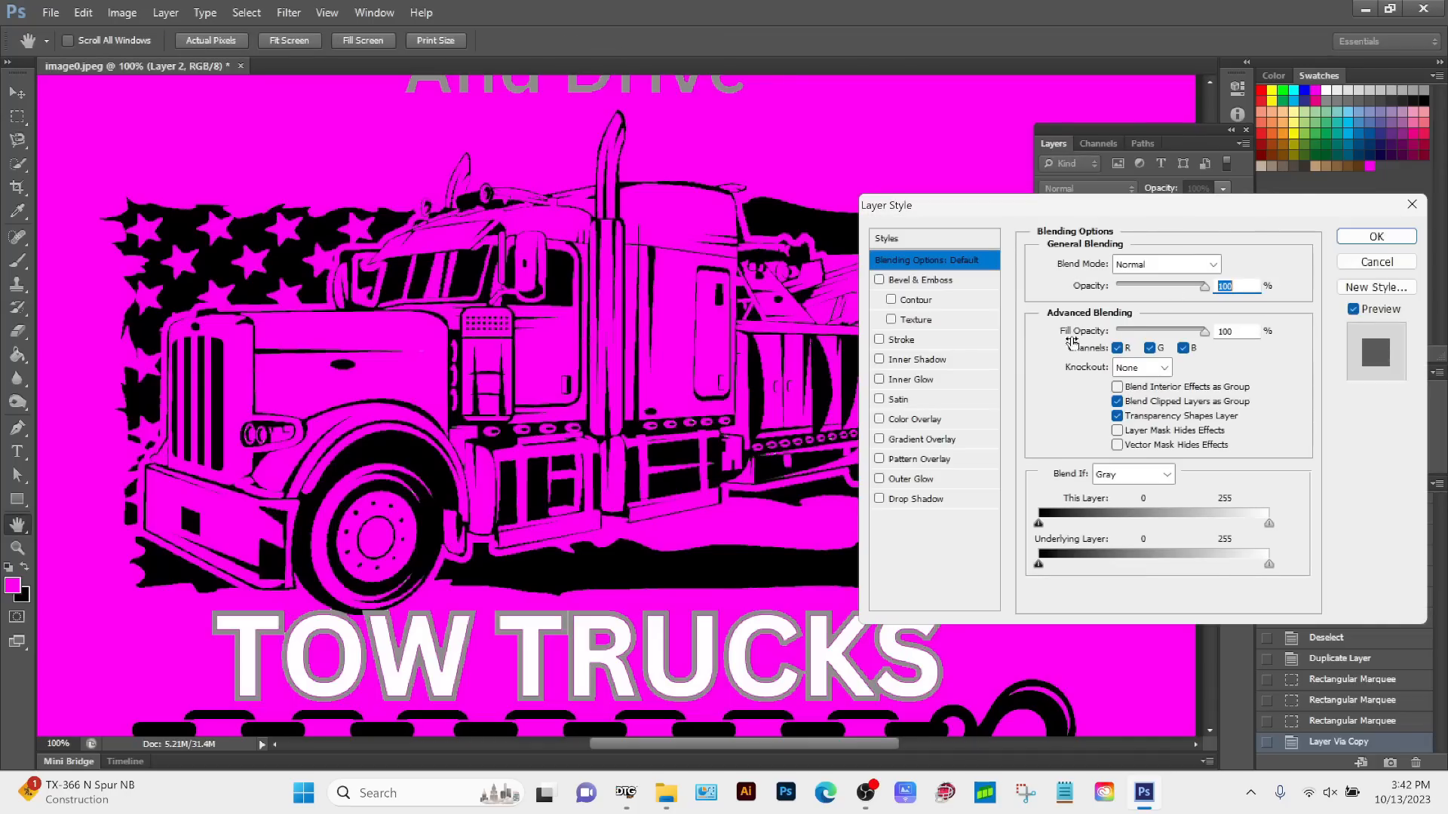
{"action": "left_click", "coordinate": [911, 420]}
{"action": "left_click", "coordinate": [1221, 264]}
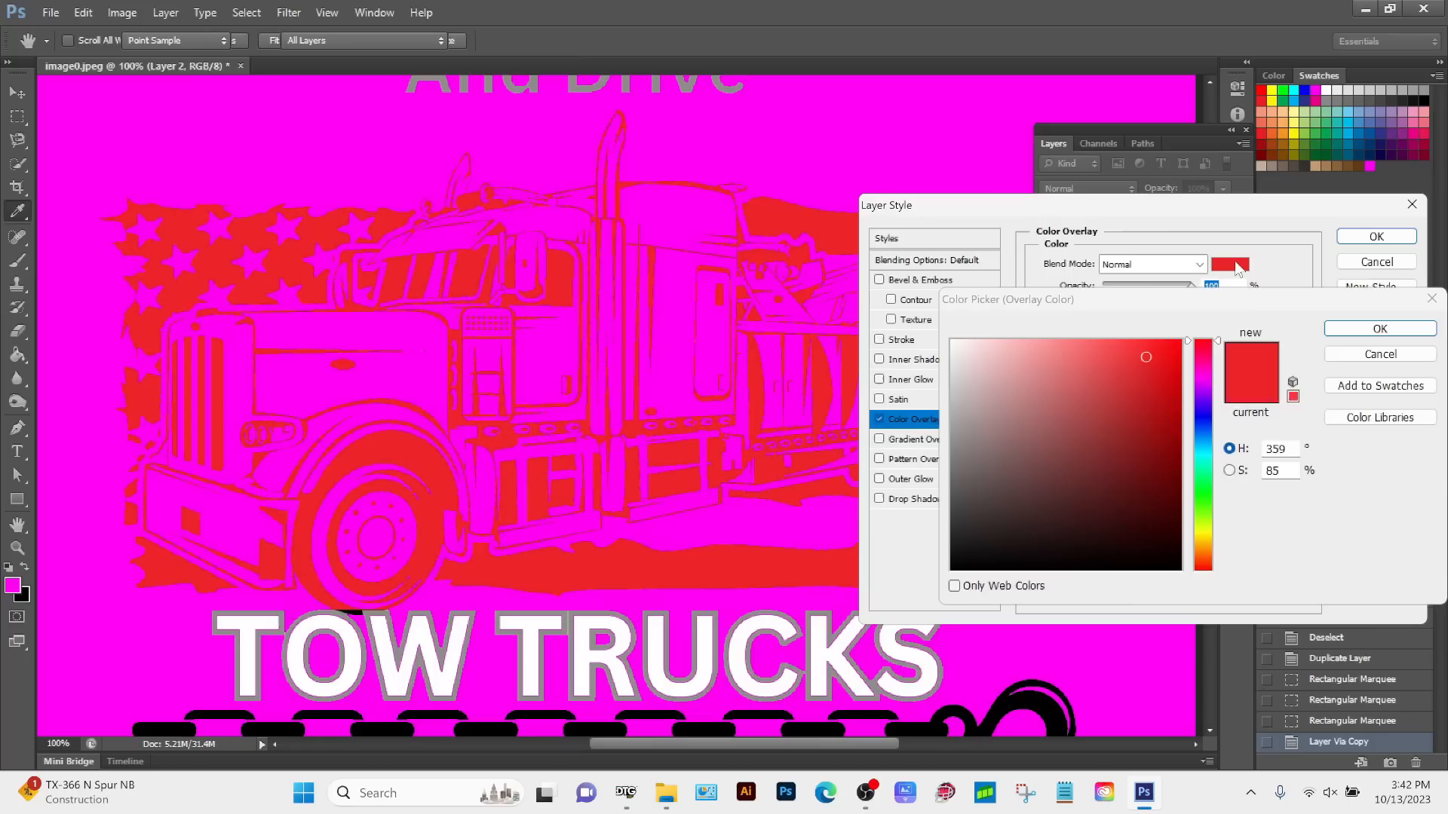
{"action": "left_click_drag", "start_coordinate": [1022, 460], "coordinate": [952, 571]}
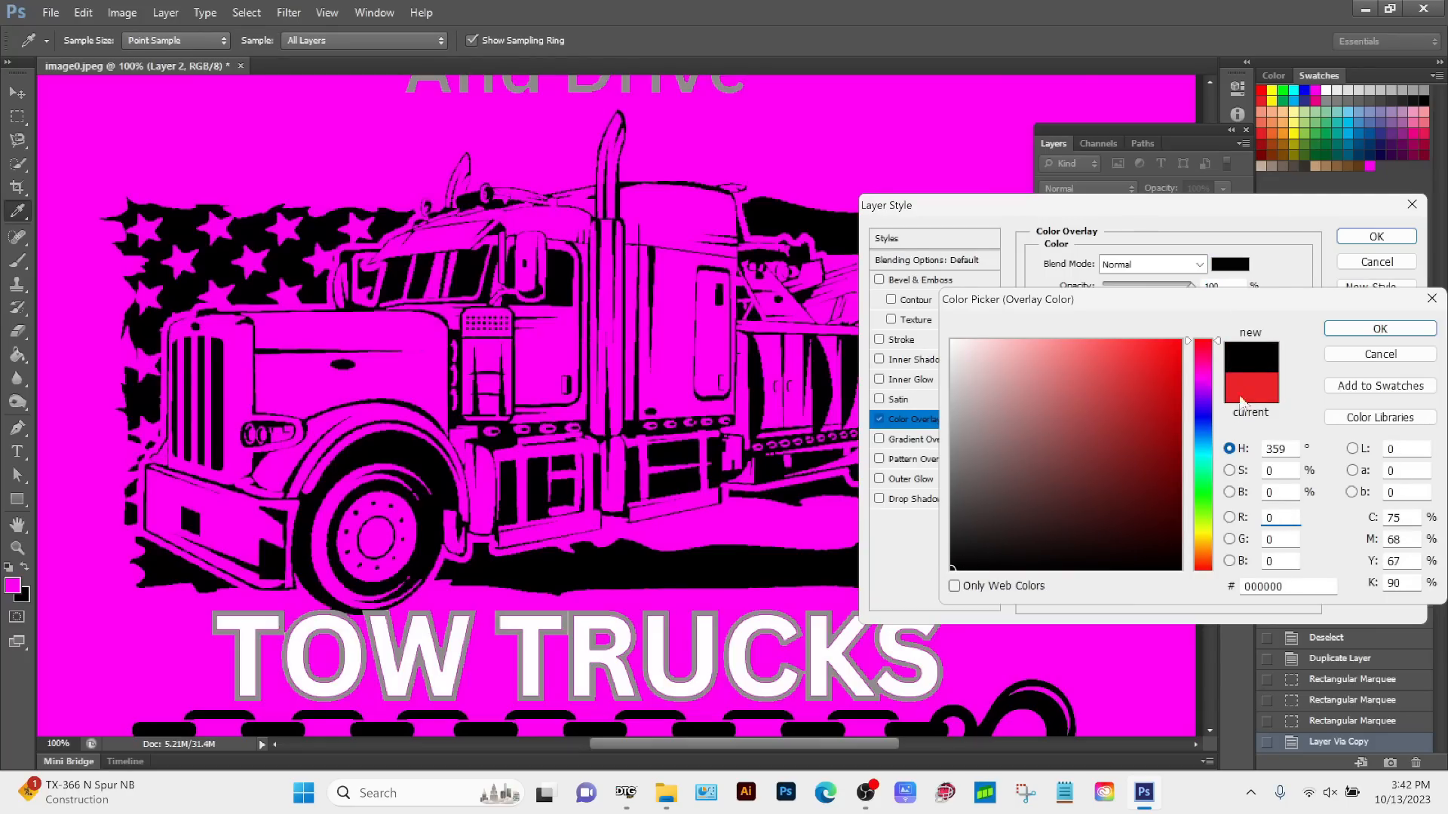
{"action": "left_click", "coordinate": [1380, 329]}
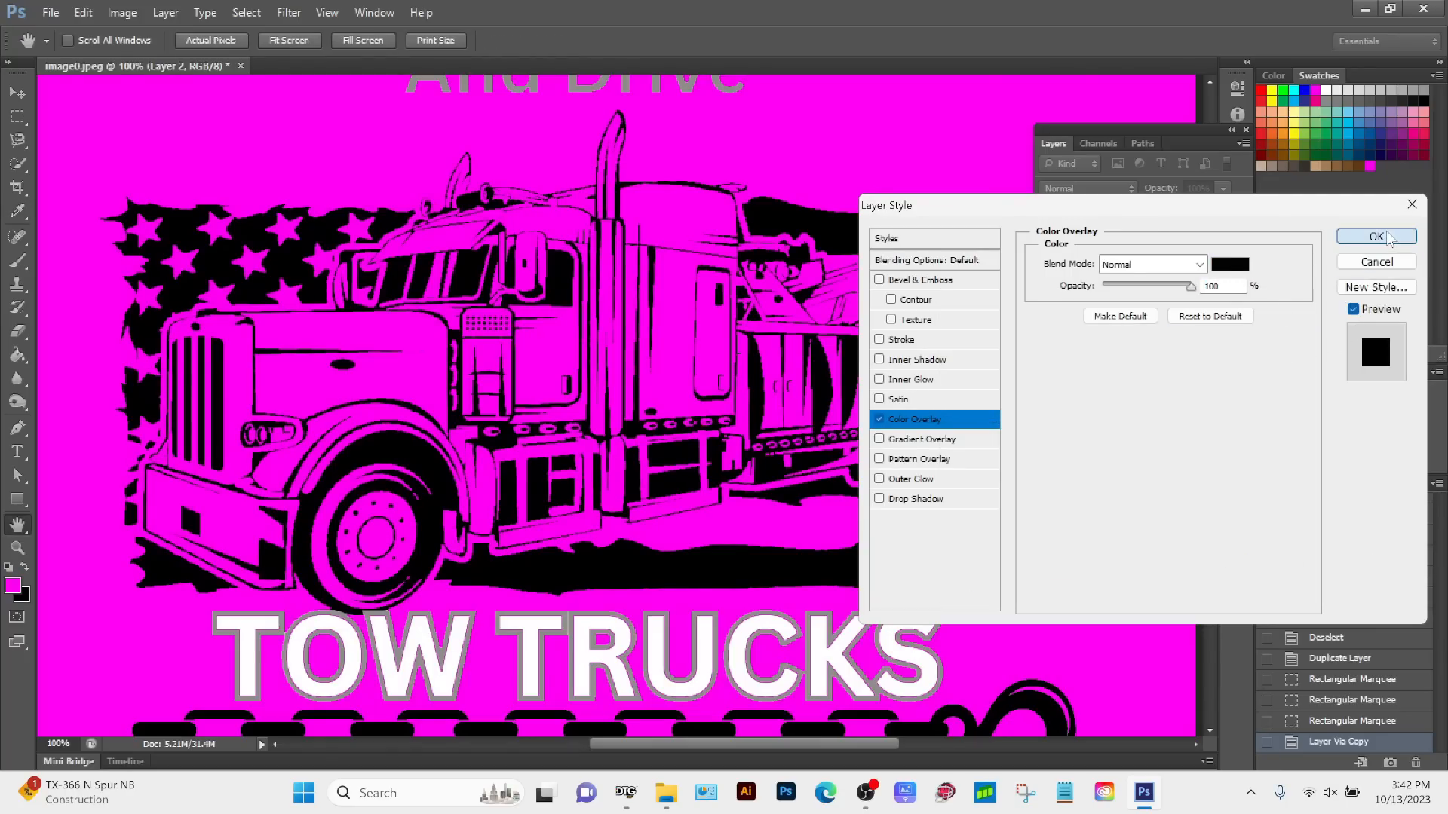
{"action": "left_click", "coordinate": [1376, 237]}
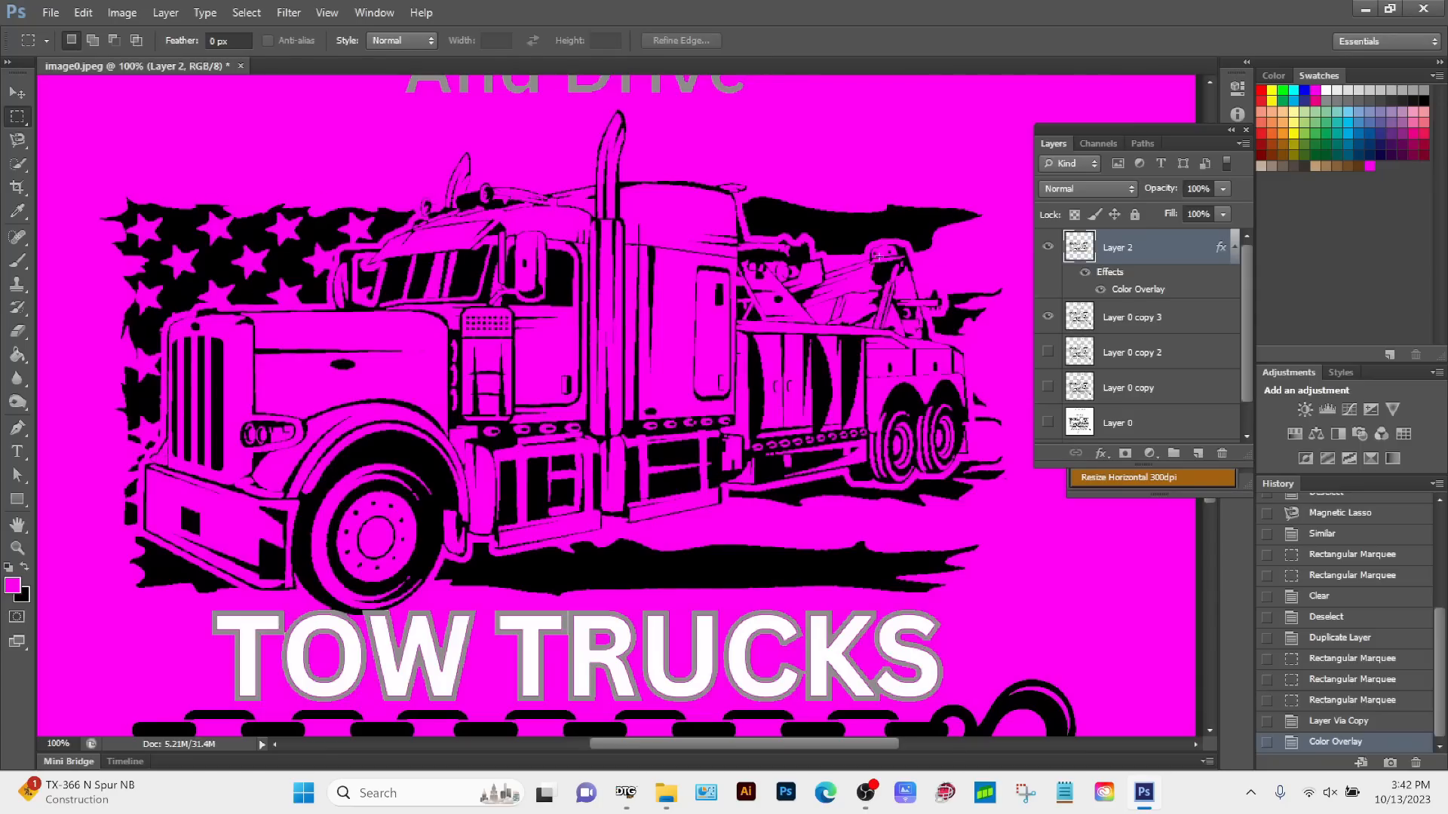
Step: Compare the truck's fine outlines with Layer 0 copy 3 shown and hidden beneath the overlaid truck layer, leaving it visible
{"action": "left_click", "coordinate": [1047, 317]}
{"action": "left_click", "coordinate": [1047, 317]}
{"action": "left_click", "coordinate": [1047, 318]}
{"action": "key", "text": "z"}
{"action": "left_click_drag", "start_coordinate": [474, 114], "coordinate": [607, 129]}
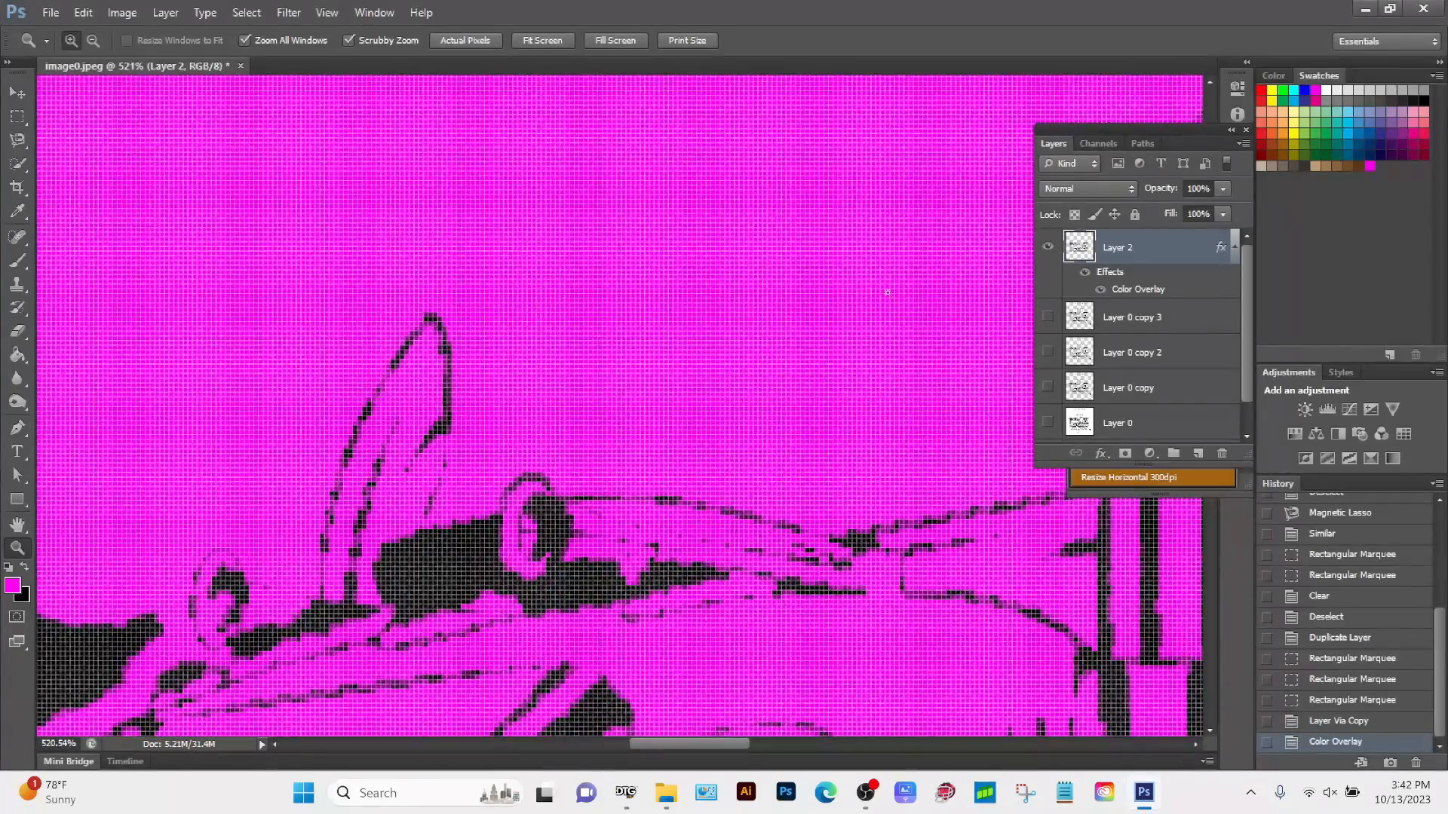
{"action": "left_click", "coordinate": [1047, 317]}
{"action": "left_click", "coordinate": [1047, 318]}
{"action": "left_click", "coordinate": [1048, 317]}
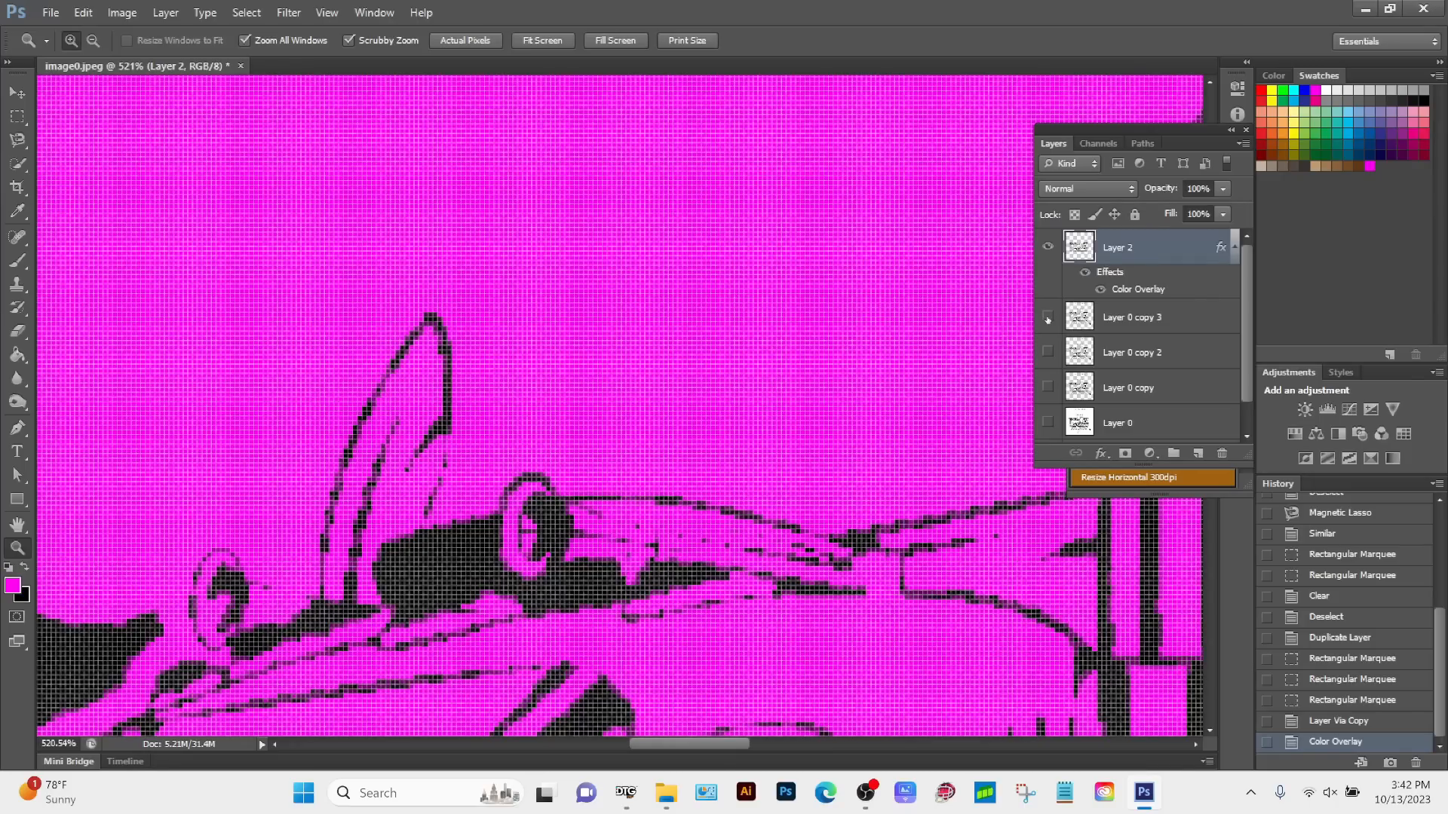
{"action": "left_click", "coordinate": [1047, 318]}
{"action": "left_click", "coordinate": [1047, 317]}
{"action": "left_click", "coordinate": [1047, 318]}
{"action": "scroll", "coordinate": [630, 452], "scroll_direction": "down", "scroll_amount": 7}
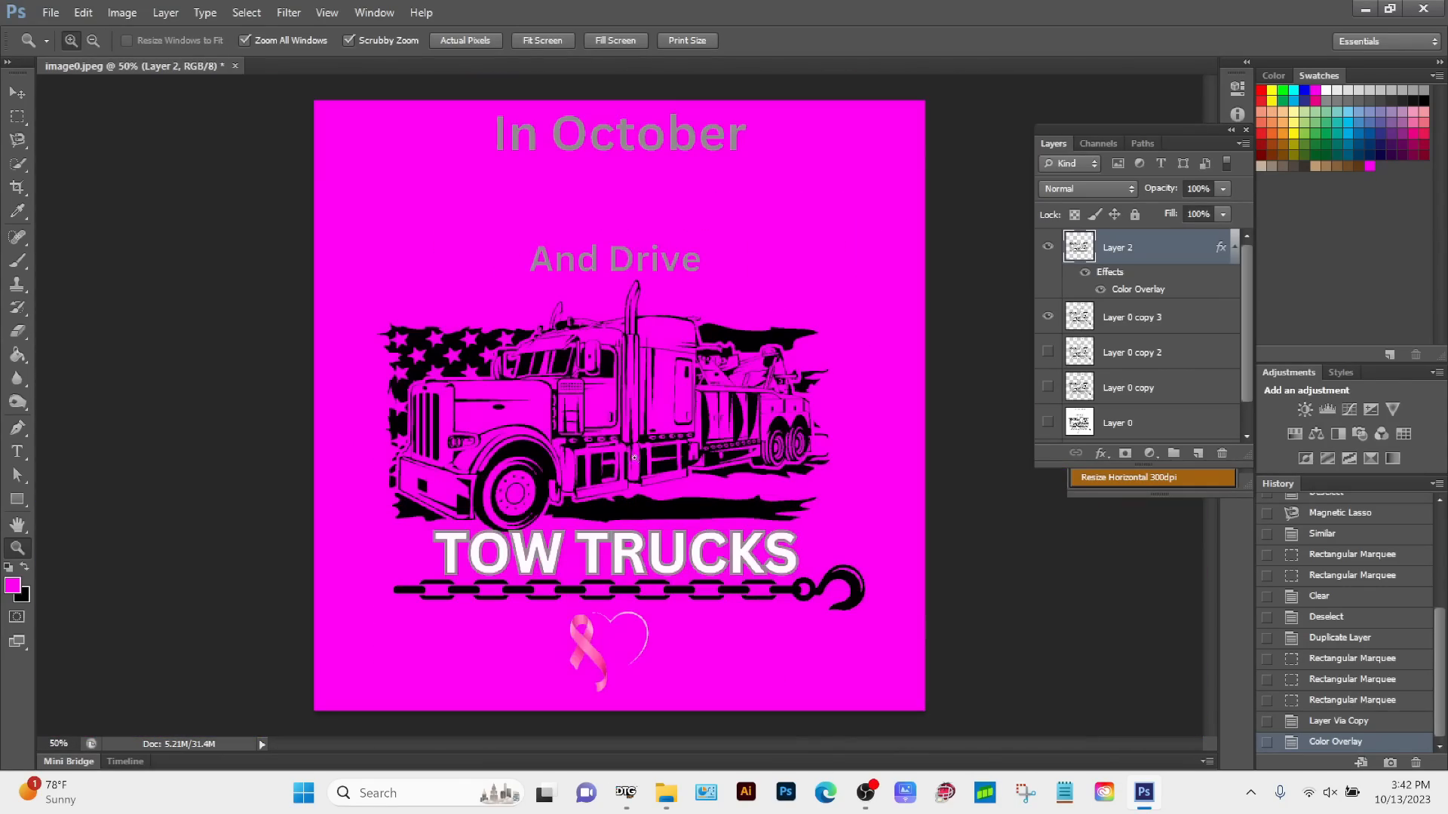
Step: Merge the black truck layer, Layer 2, with Layer 0 copy 3 into a single layer
{"action": "left_click_drag", "start_coordinate": [496, 358], "coordinate": [512, 248]}
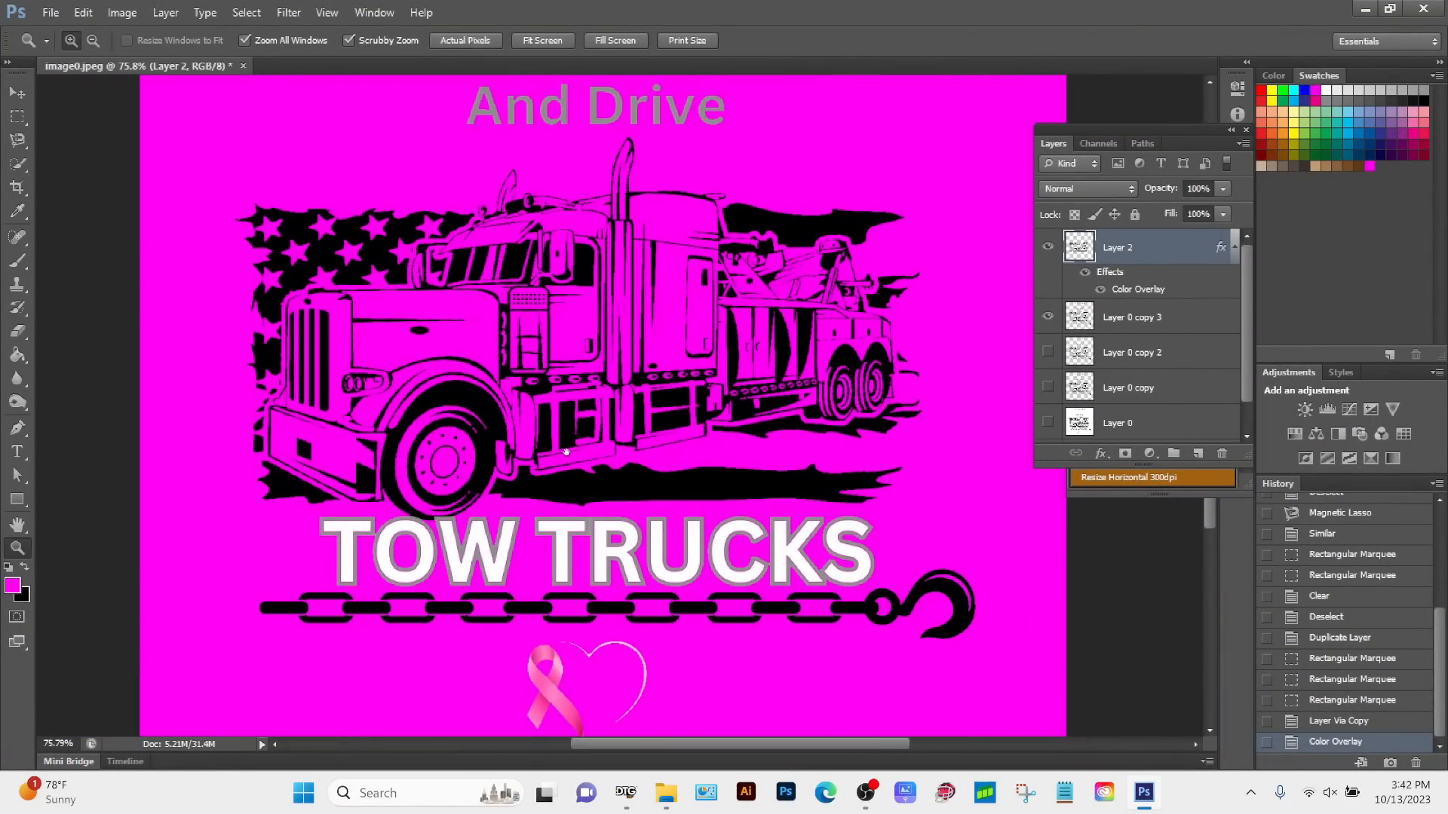
{"action": "left_click_drag", "start_coordinate": [565, 438], "coordinate": [678, 407]}
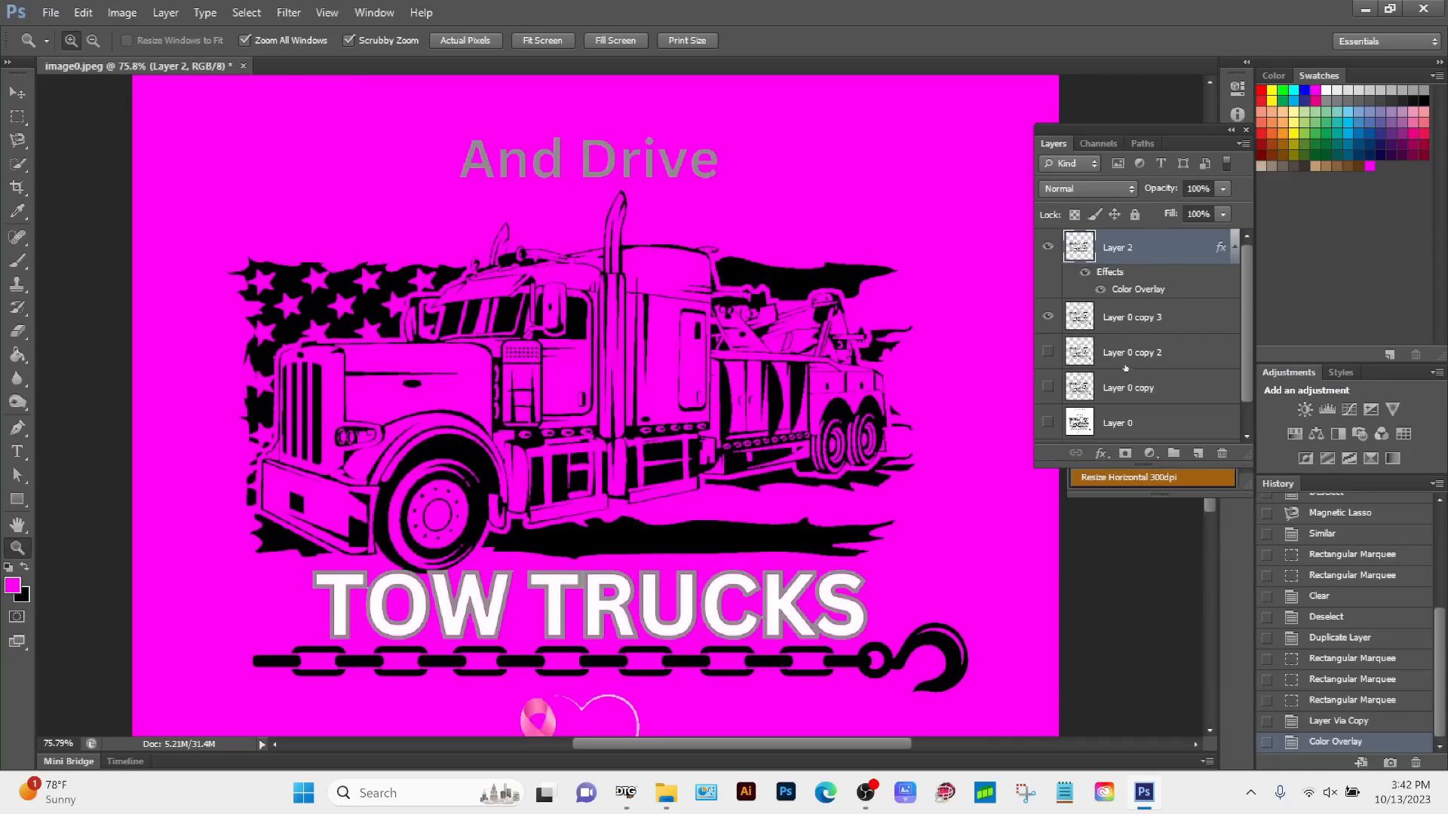
{"action": "left_click", "coordinate": [1183, 321], "text": "ctrl"}
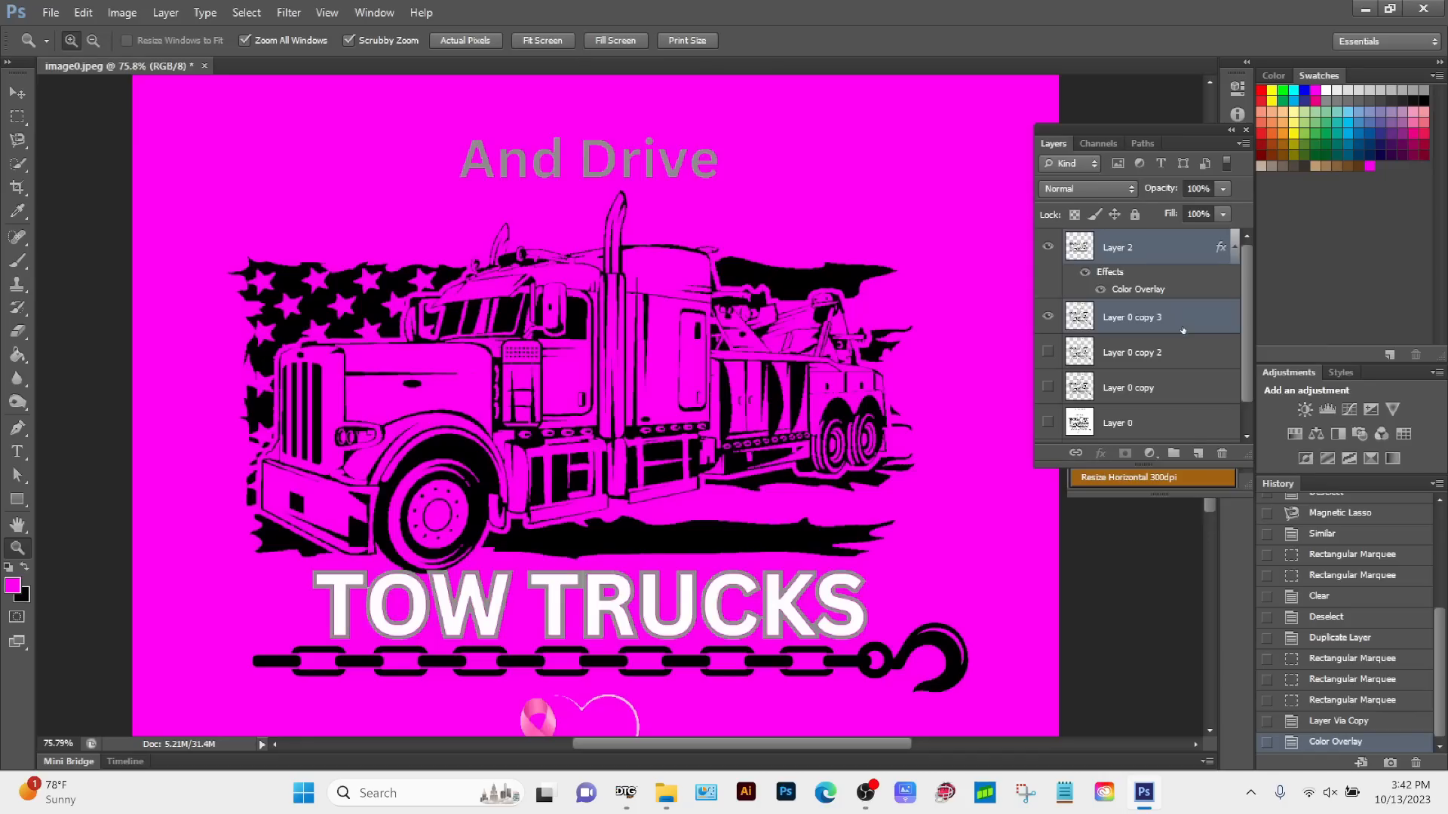
{"action": "right_click", "coordinate": [1190, 322]}
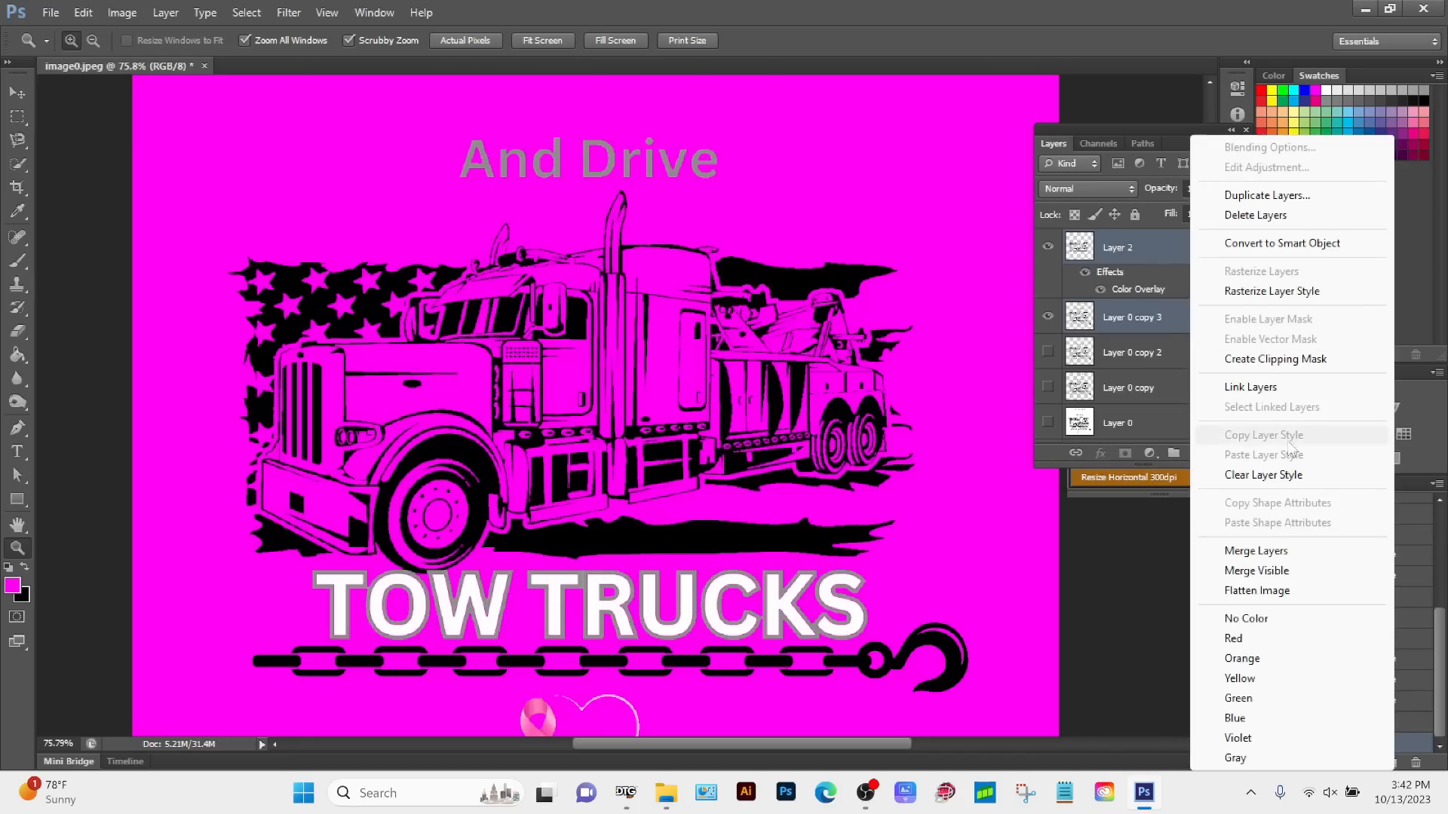
{"action": "left_click", "coordinate": [1237, 551]}
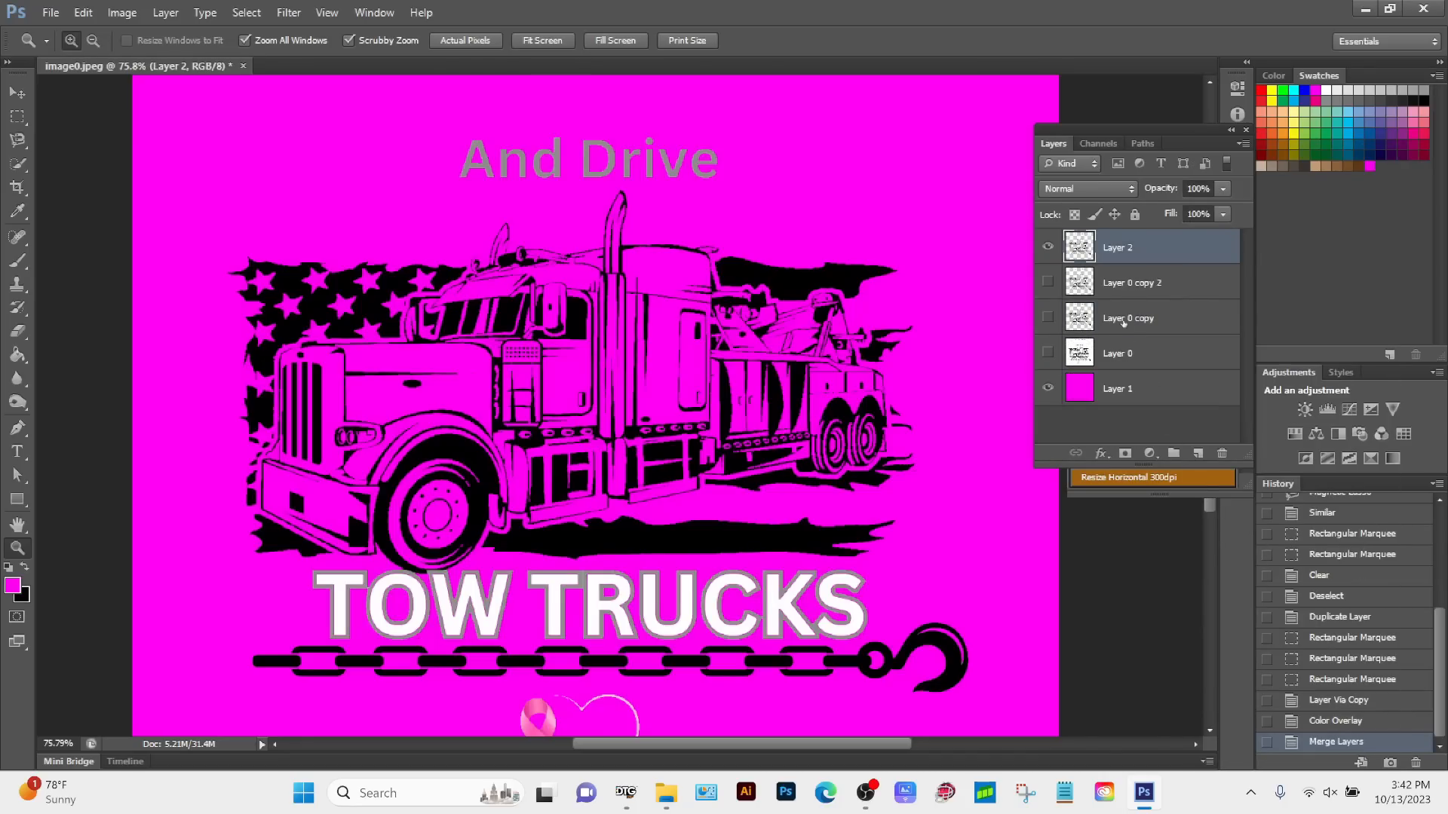
Step: Compare the merged design with the original Layer 0, examining the truck, lettering, chain and pink ribbon heart, and leave the original hidden
{"action": "left_click", "coordinate": [1048, 354]}
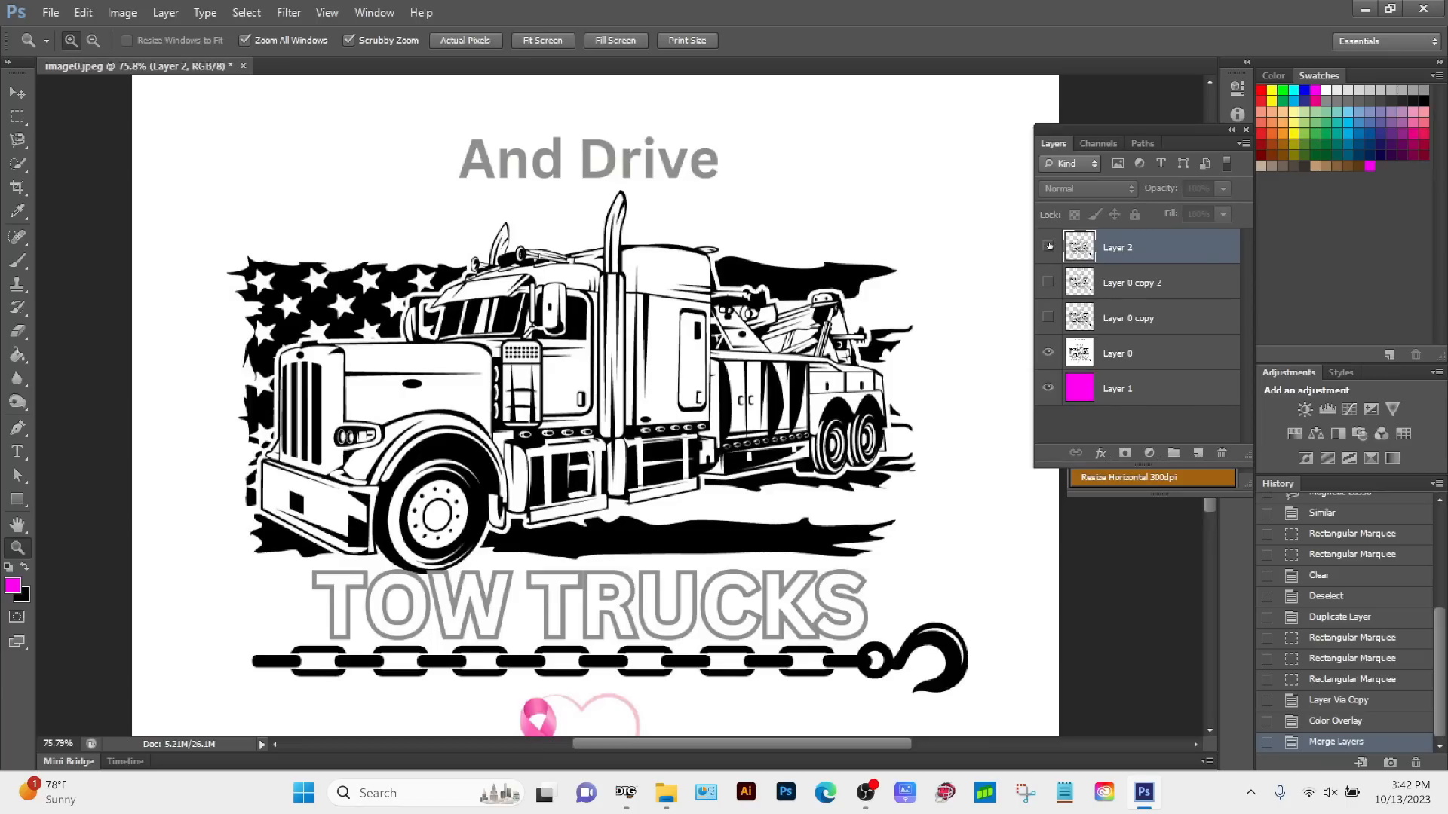
{"action": "left_click", "coordinate": [1048, 354]}
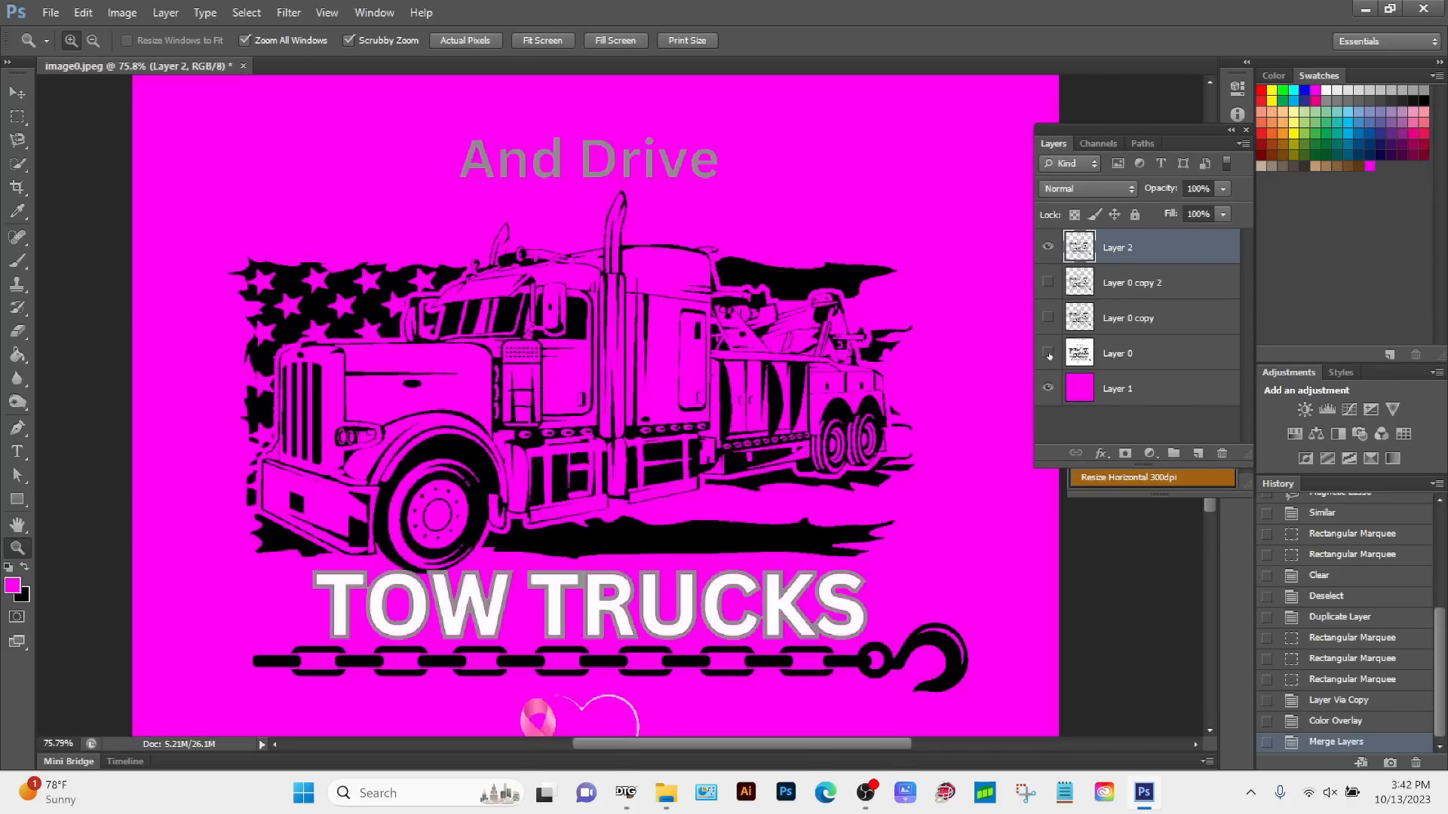
{"action": "left_click", "coordinate": [1048, 353]}
{"action": "left_click", "coordinate": [1048, 354]}
{"action": "scroll", "coordinate": [733, 370], "scroll_direction": "down", "scroll_amount": 1}
{"action": "scroll", "coordinate": [733, 369], "scroll_direction": "down", "scroll_amount": 5}
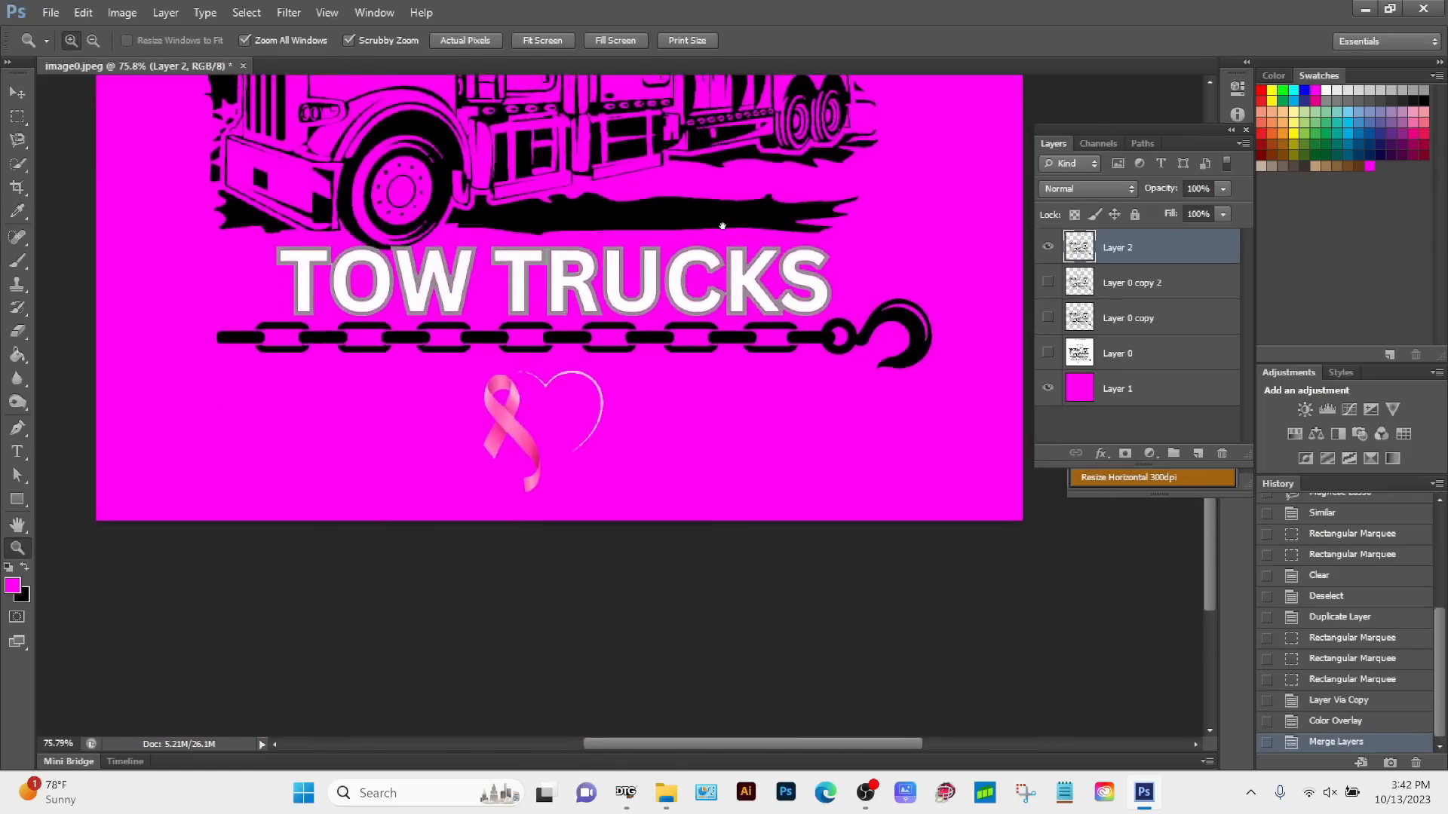
{"action": "left_click", "coordinate": [1047, 354]}
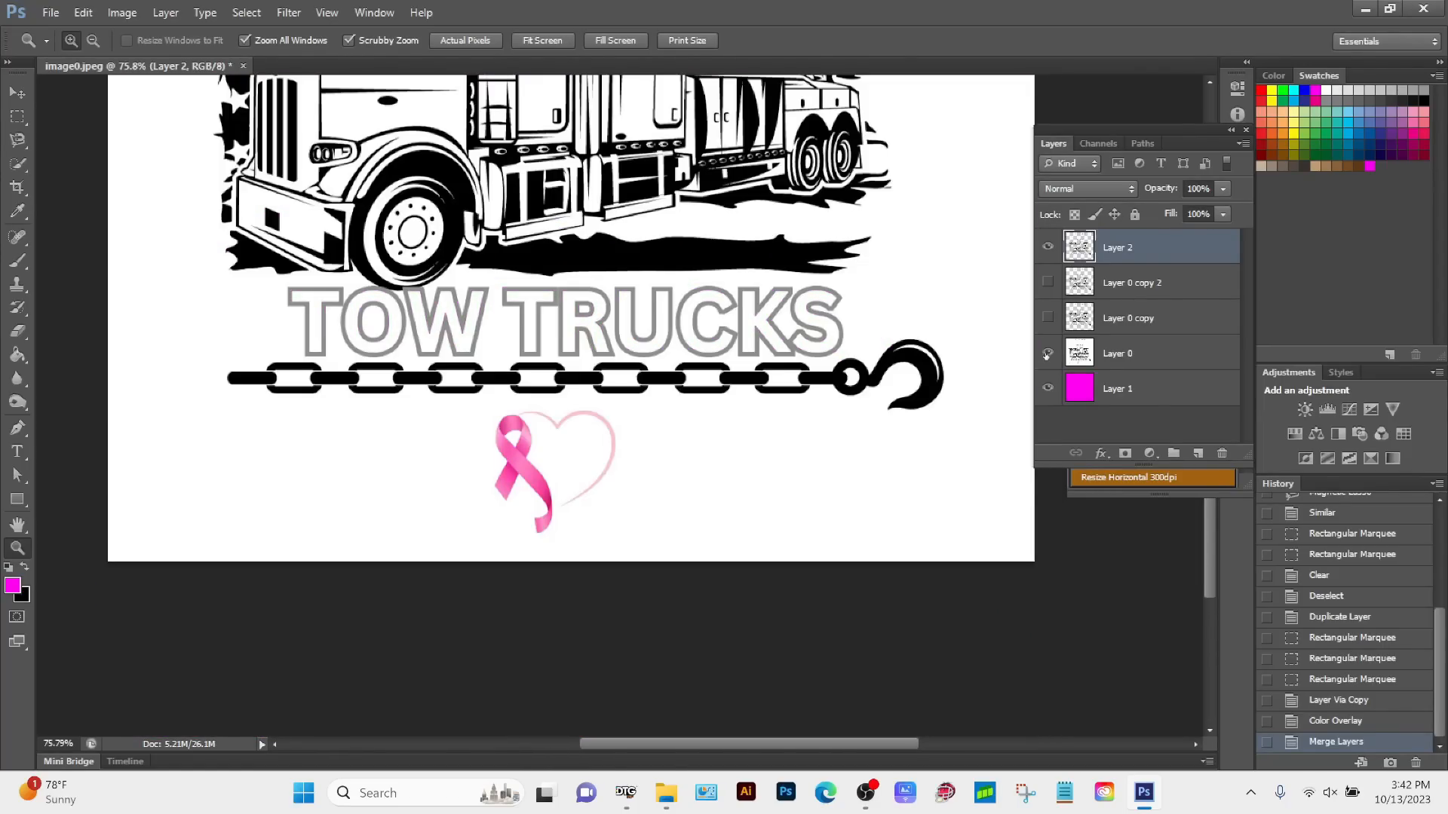
{"action": "left_click", "coordinate": [1047, 354]}
{"action": "left_click", "coordinate": [1047, 354]}
{"action": "left_click", "coordinate": [1048, 353]}
{"action": "scroll", "coordinate": [502, 388], "scroll_direction": "up", "scroll_amount": 9}
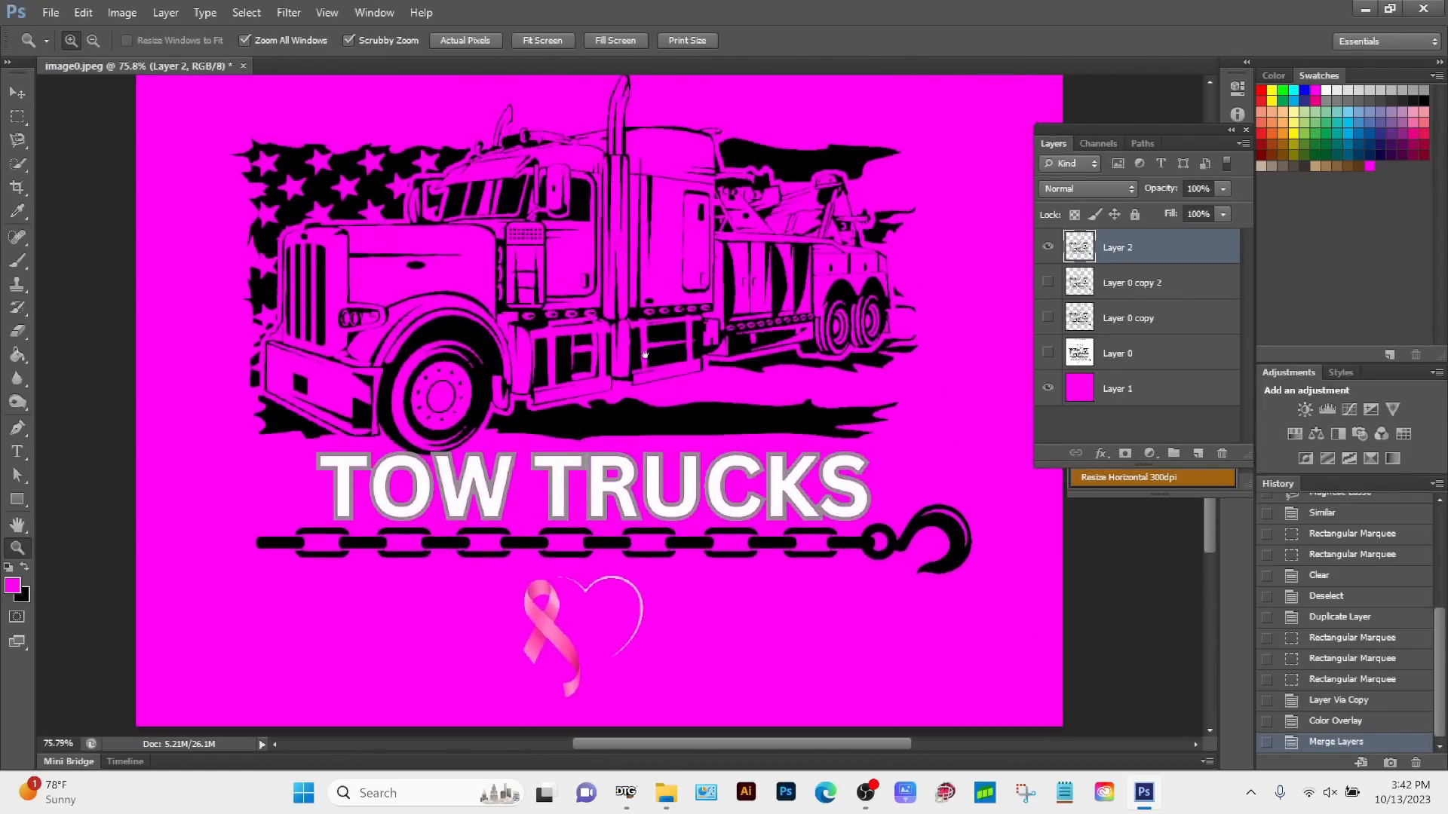
{"action": "left_click_drag", "start_coordinate": [501, 387], "coordinate": [497, 410]}
{"action": "left_click", "coordinate": [730, 344], "text": "alt"}
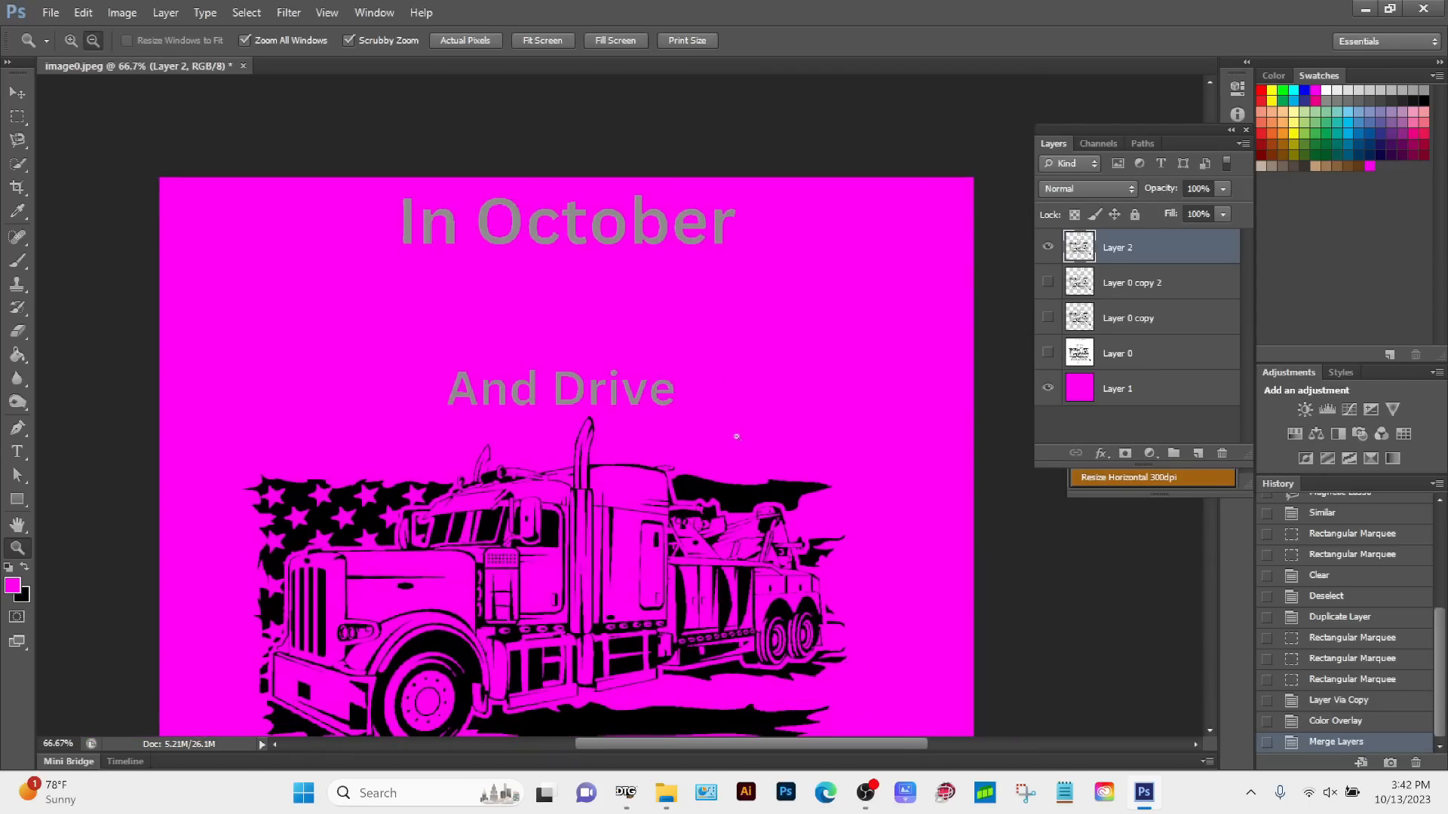
{"action": "left_click_drag", "start_coordinate": [639, 503], "coordinate": [631, 357]}
{"action": "left_click", "coordinate": [631, 357], "text": "alt"}
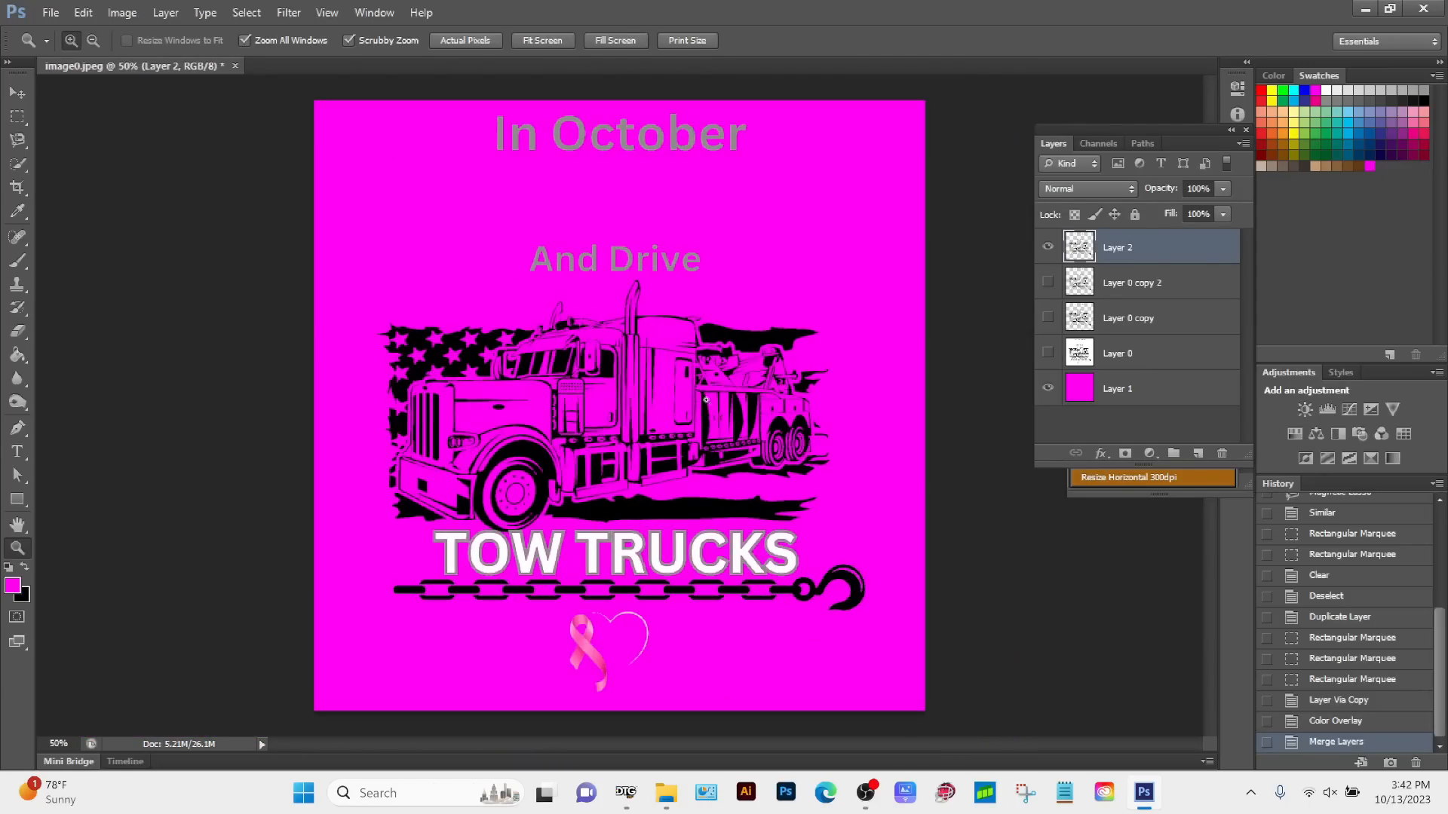